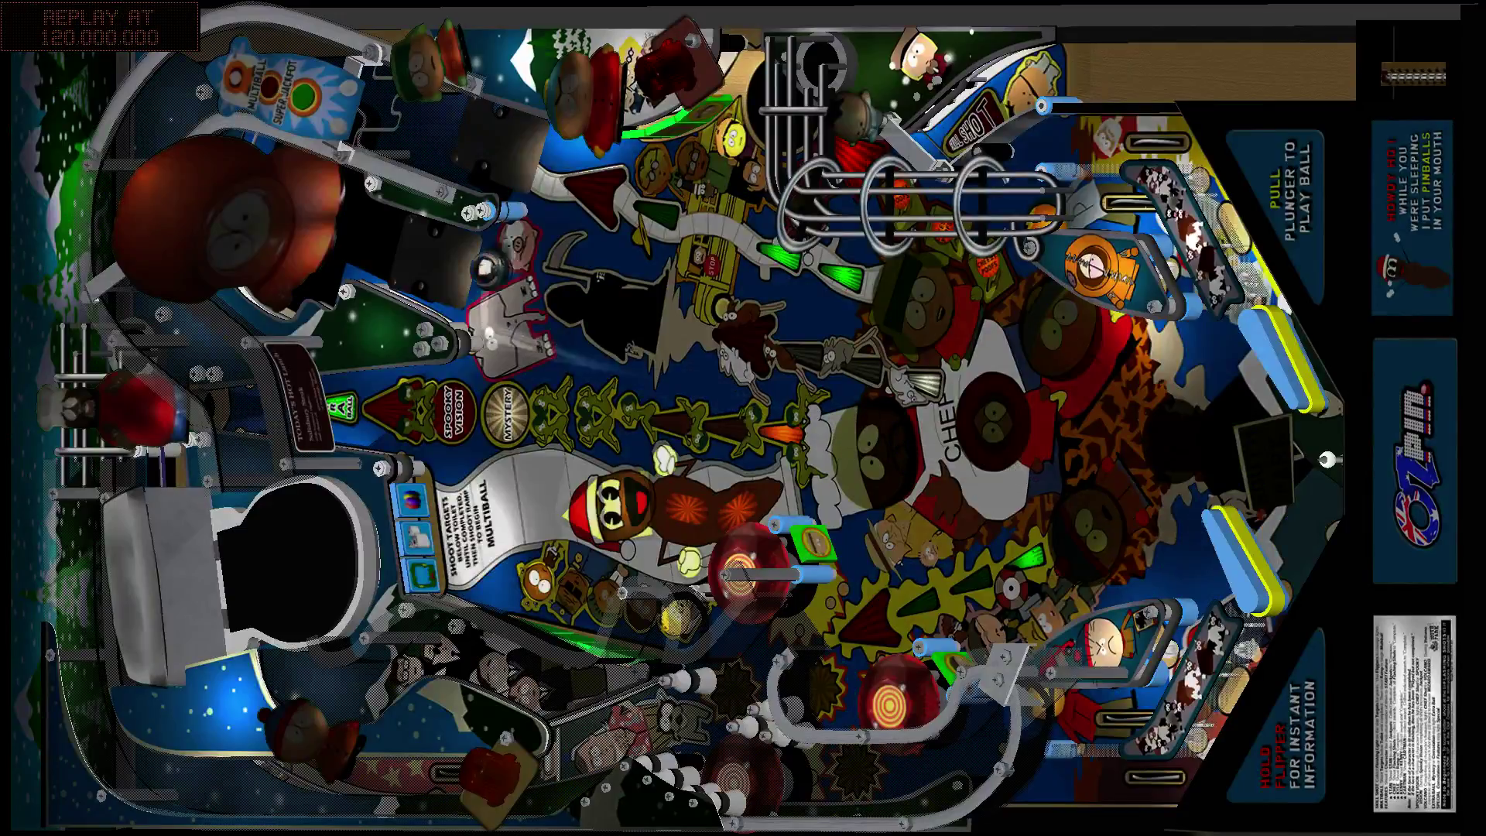
Step: Play-test the South Park table, keeping the ball in play with the flippers
{"action": "key", "text": "shift"}
{"action": "key", "text": "shift"}
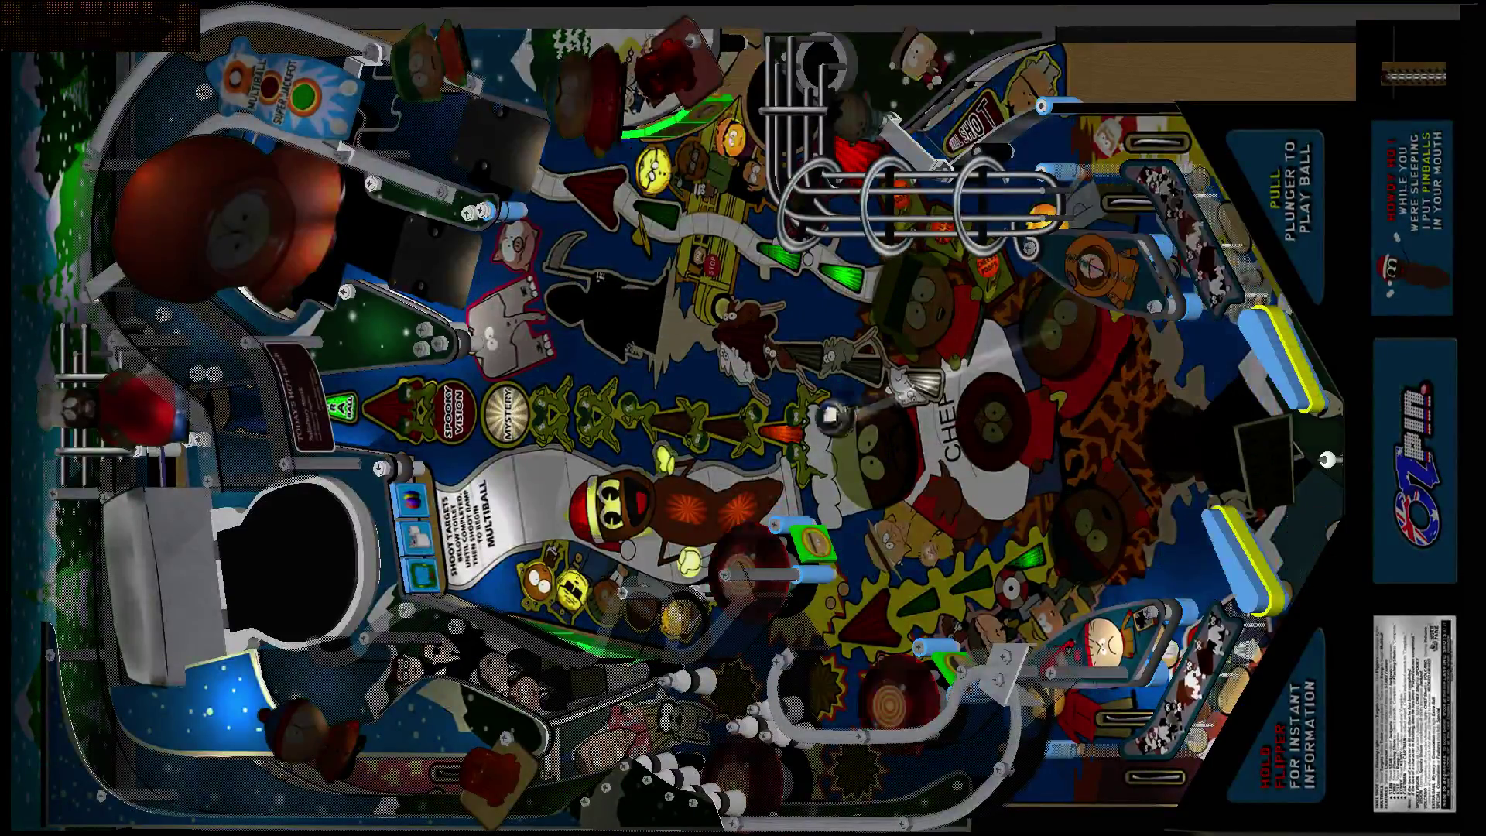
{"action": "key", "text": "shift"}
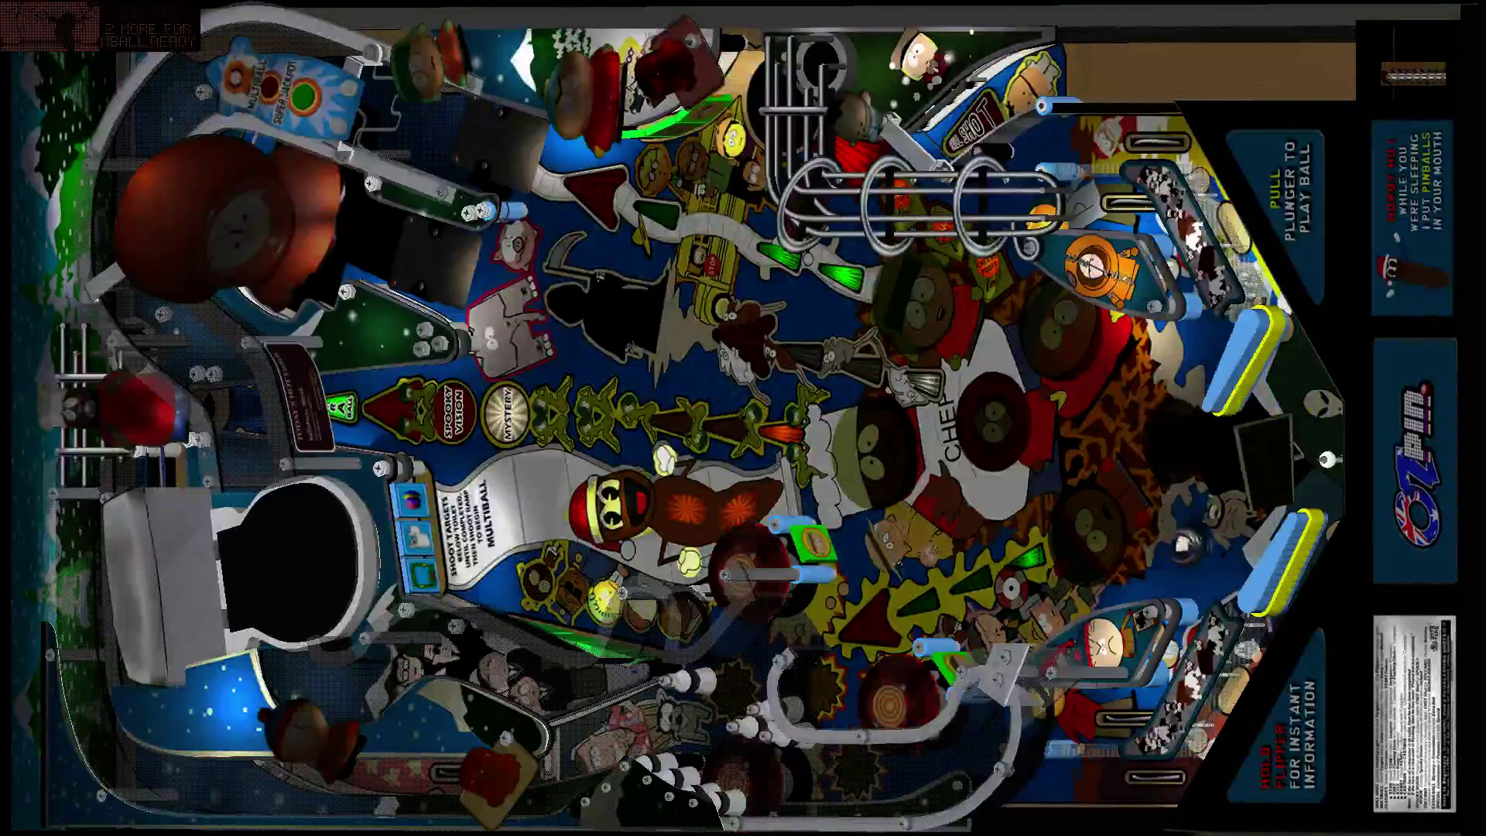
{"action": "key", "text": "shift"}
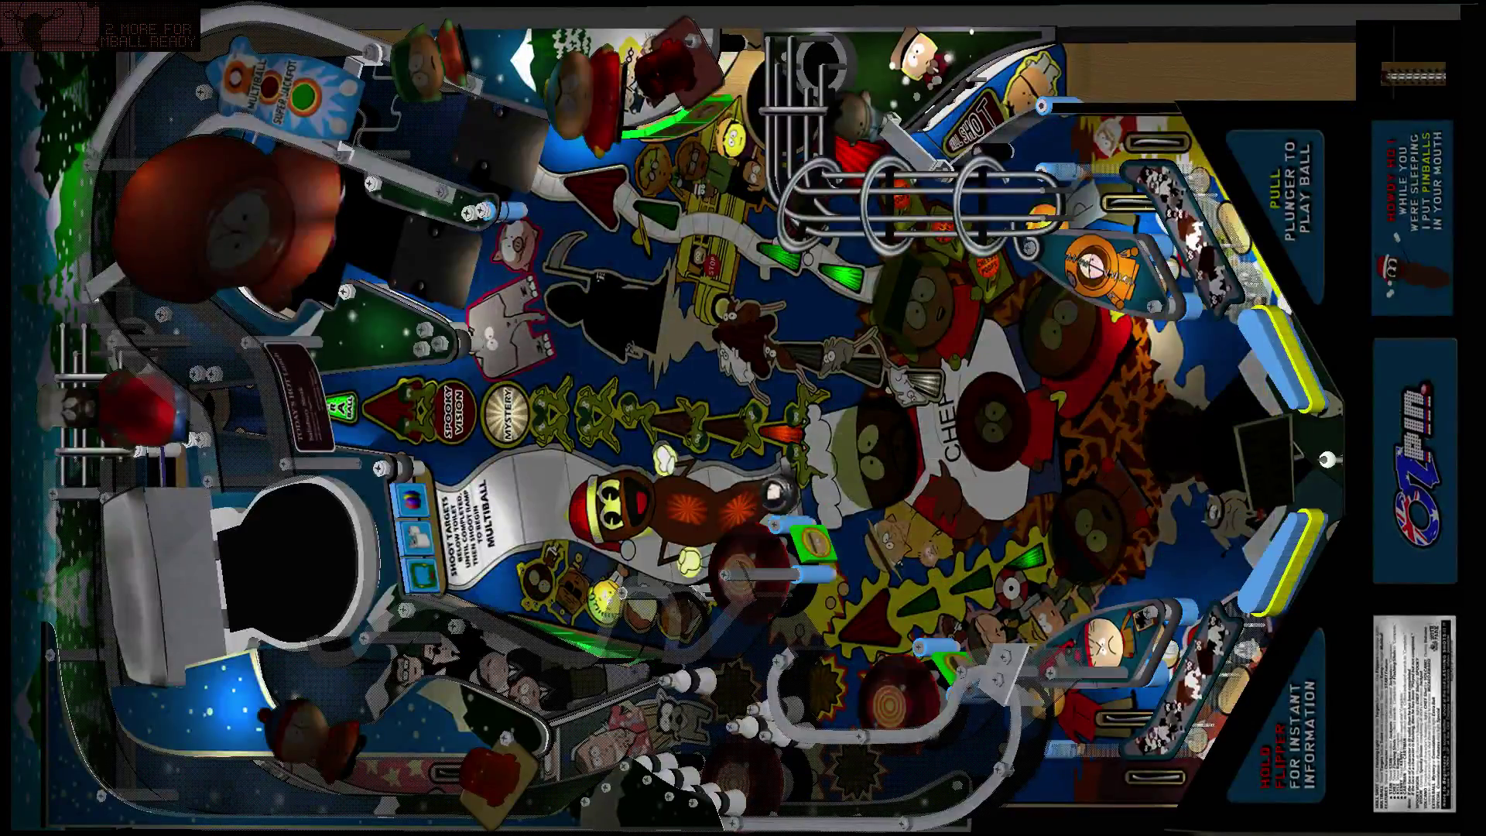
{"action": "key", "text": "shift"}
{"action": "key", "text": "shift"}
{"action": "key", "text": "shift"}
{"action": "key", "text": "shift"}
{"action": "key", "text": "shift"}
{"action": "key", "text": "shift"}
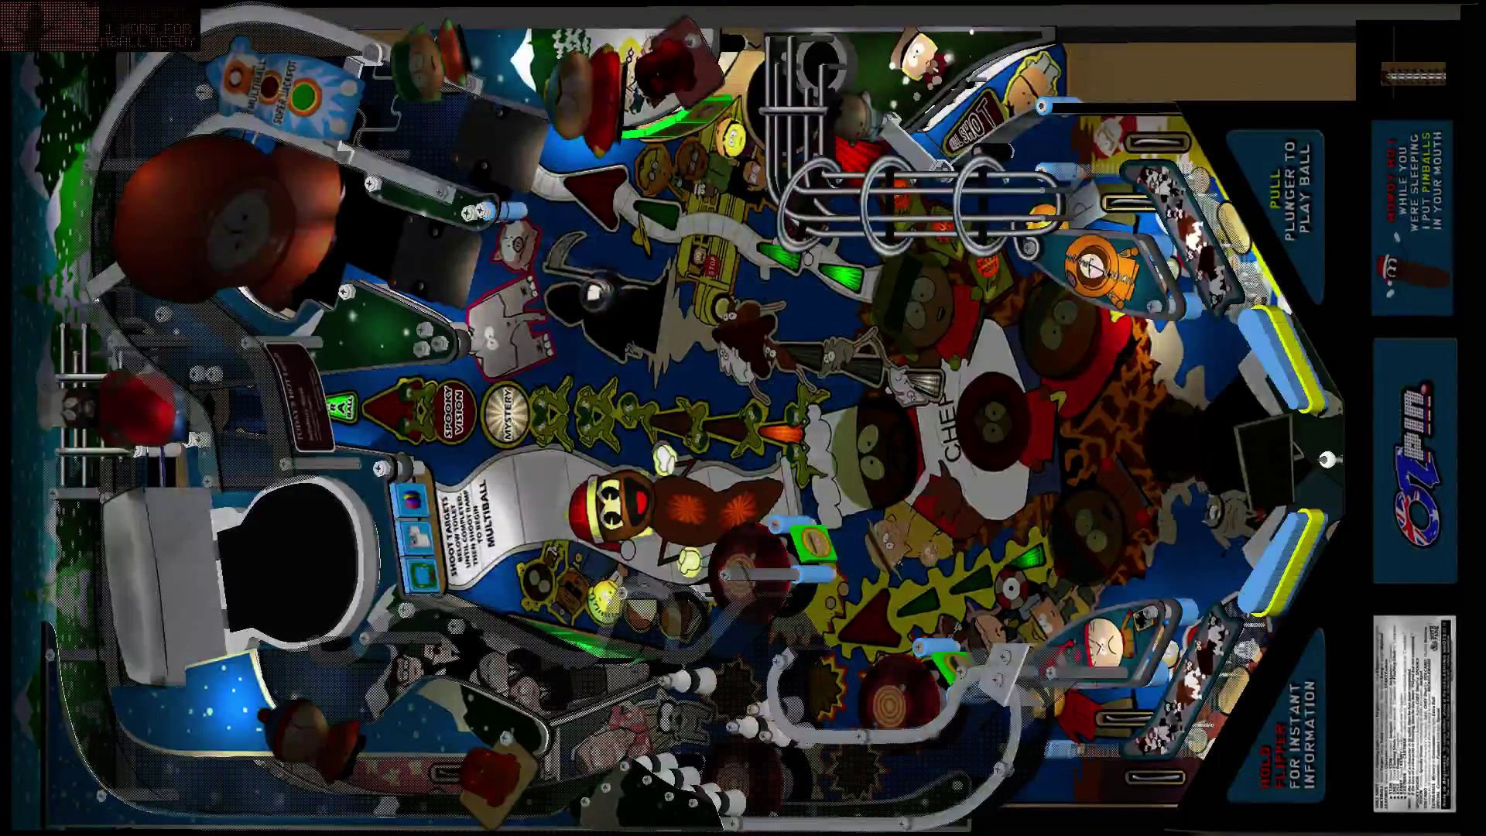
{"action": "key", "text": "shift"}
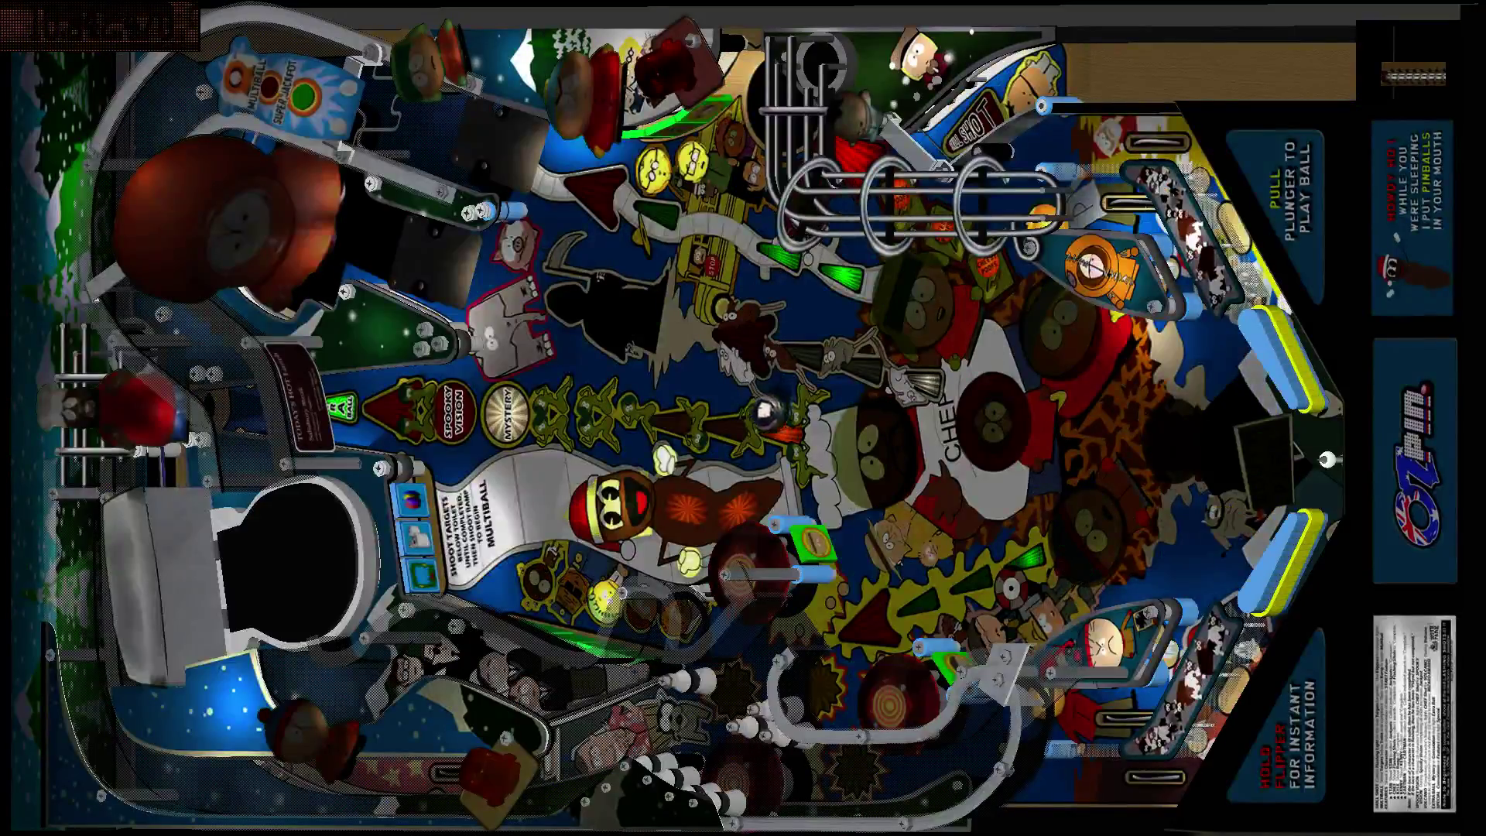
{"action": "key", "text": "shift"}
{"action": "key", "text": "shift"}
{"action": "key", "text": "shift"}
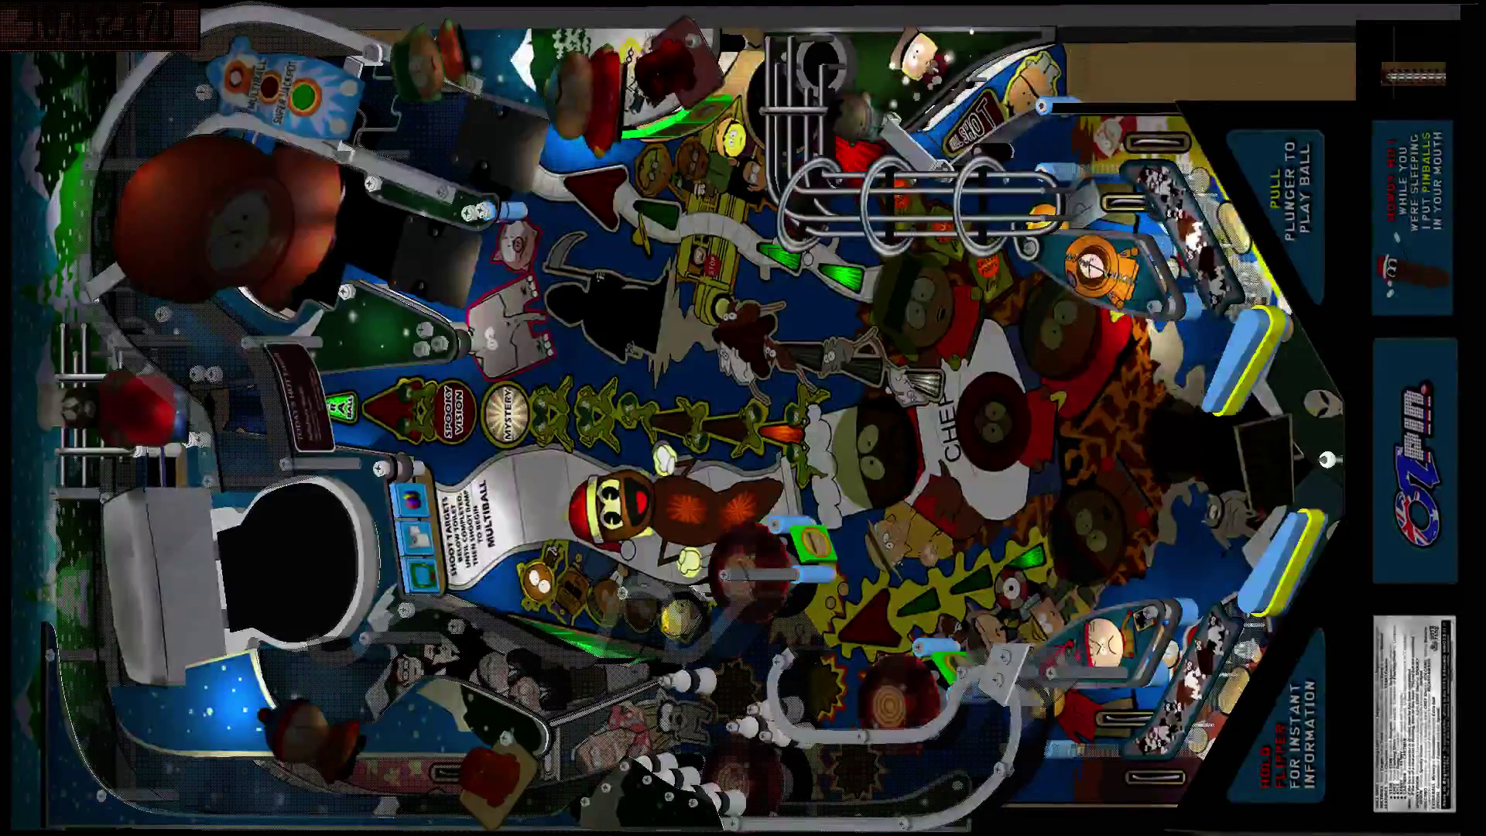
{"action": "key", "text": "shift"}
{"action": "key", "text": "shift"}
{"action": "key", "text": "shift"}
{"action": "key", "text": "shift"}
{"action": "key", "text": "shift"}
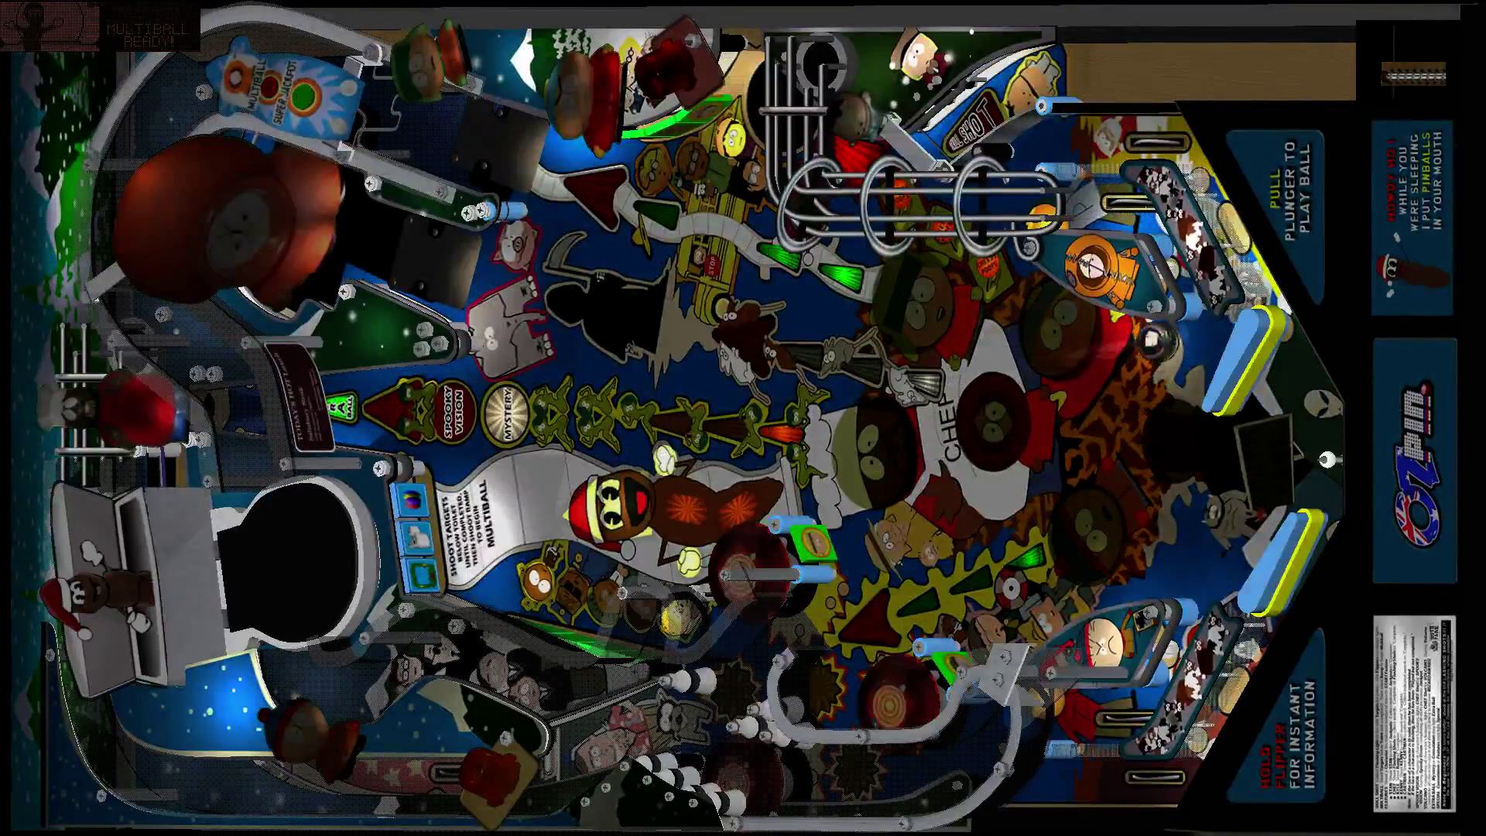
{"action": "key", "text": "shift"}
{"action": "key", "text": "shift"}
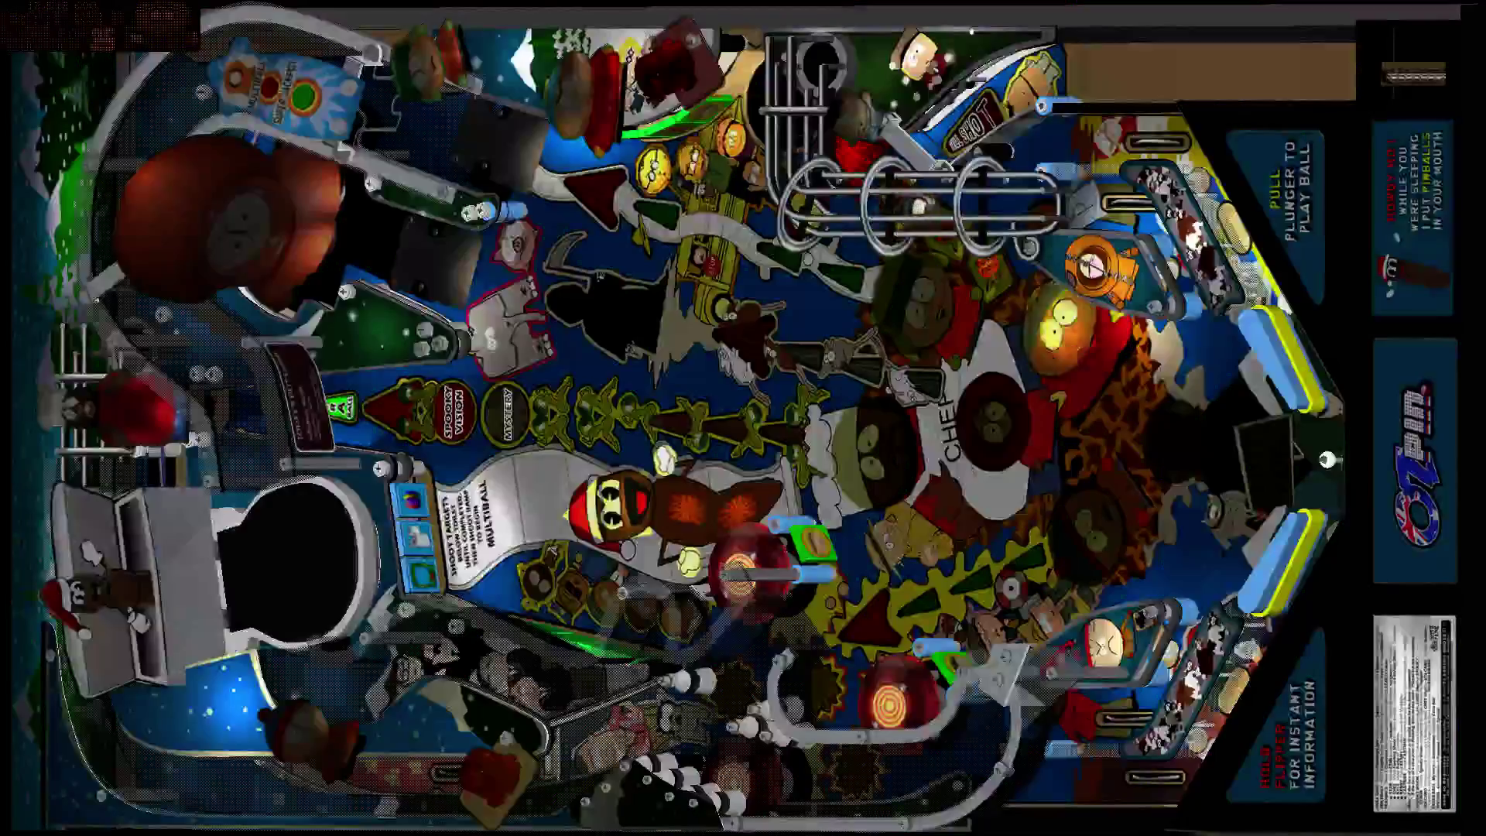
{"action": "key", "text": "shift"}
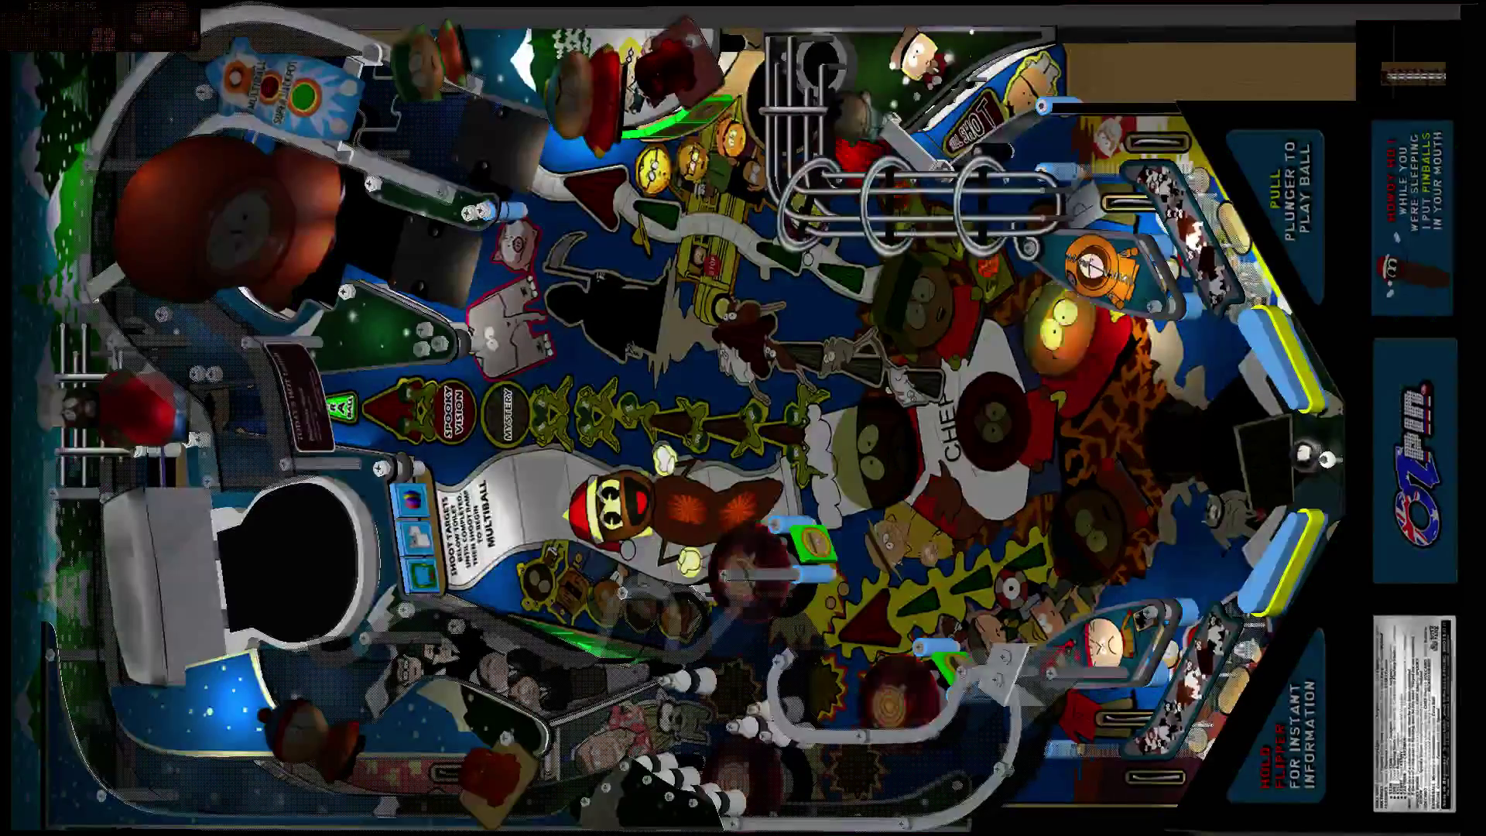
Step: Quit the running game back to the table editor and show the options of the table
{"action": "key", "text": "Escape"}
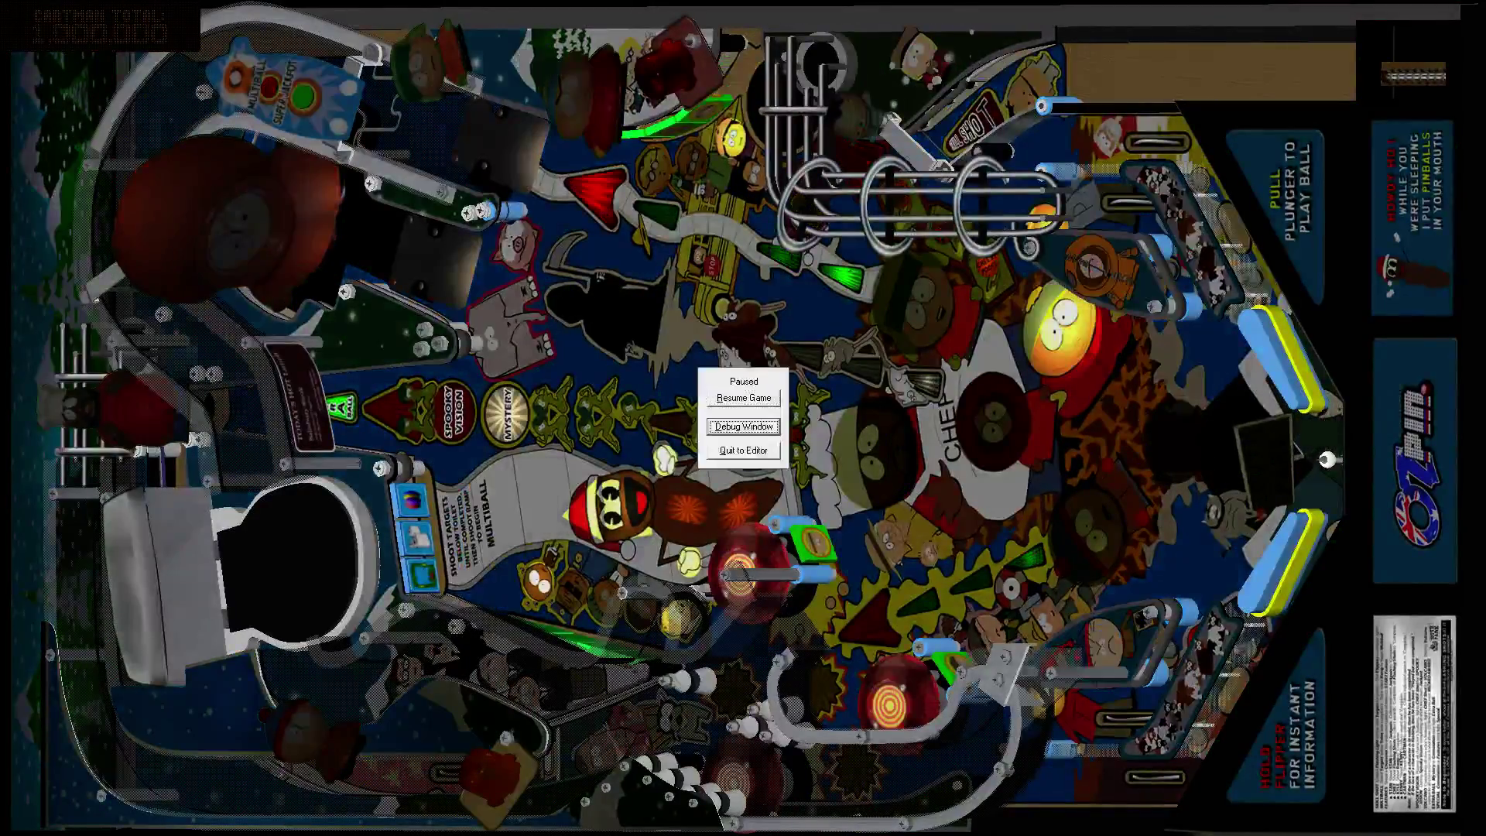
{"action": "left_click", "coordinate": [742, 449]}
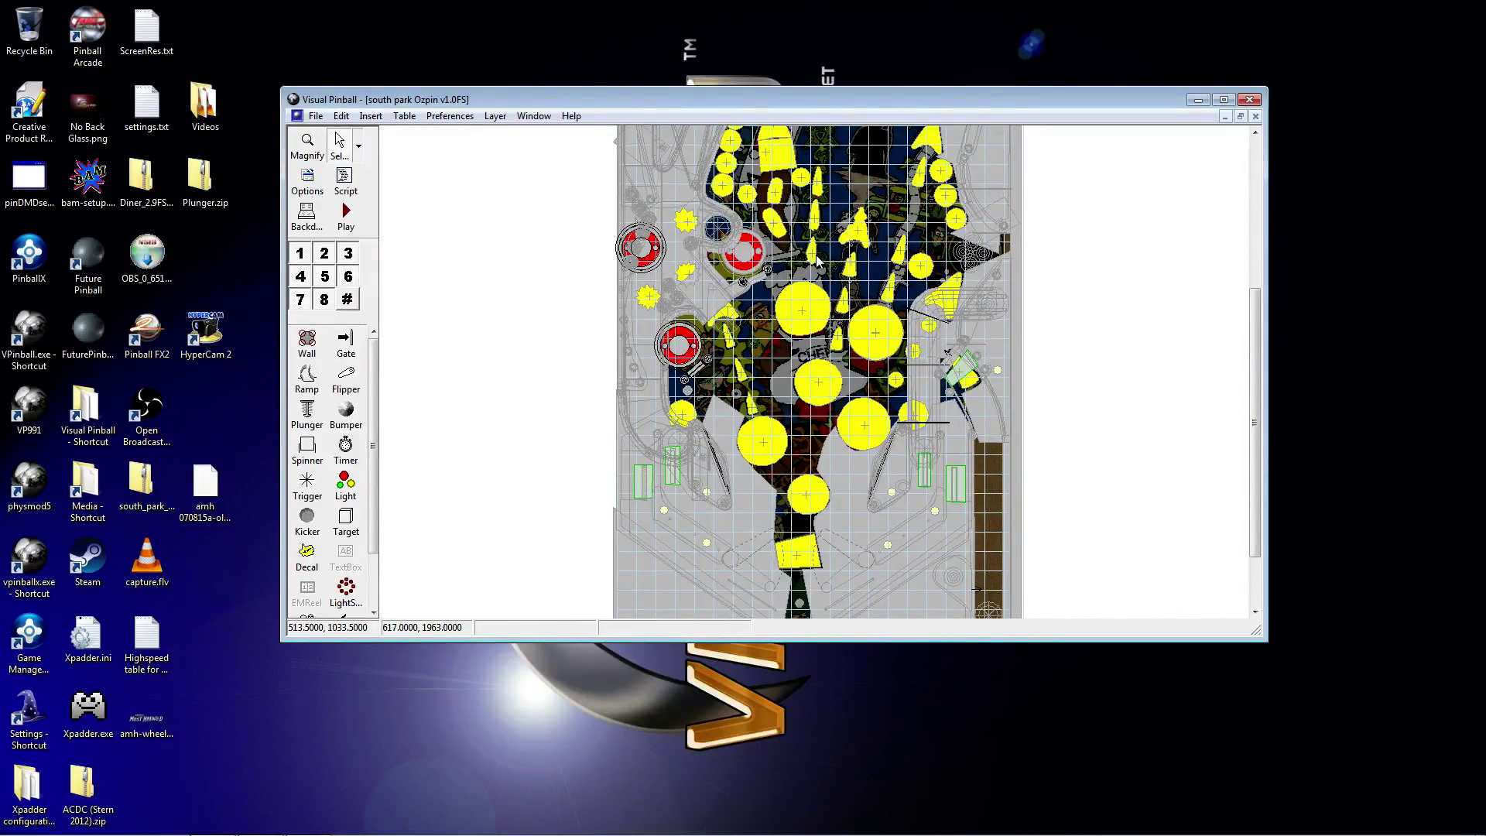
{"action": "left_click", "coordinate": [308, 184]}
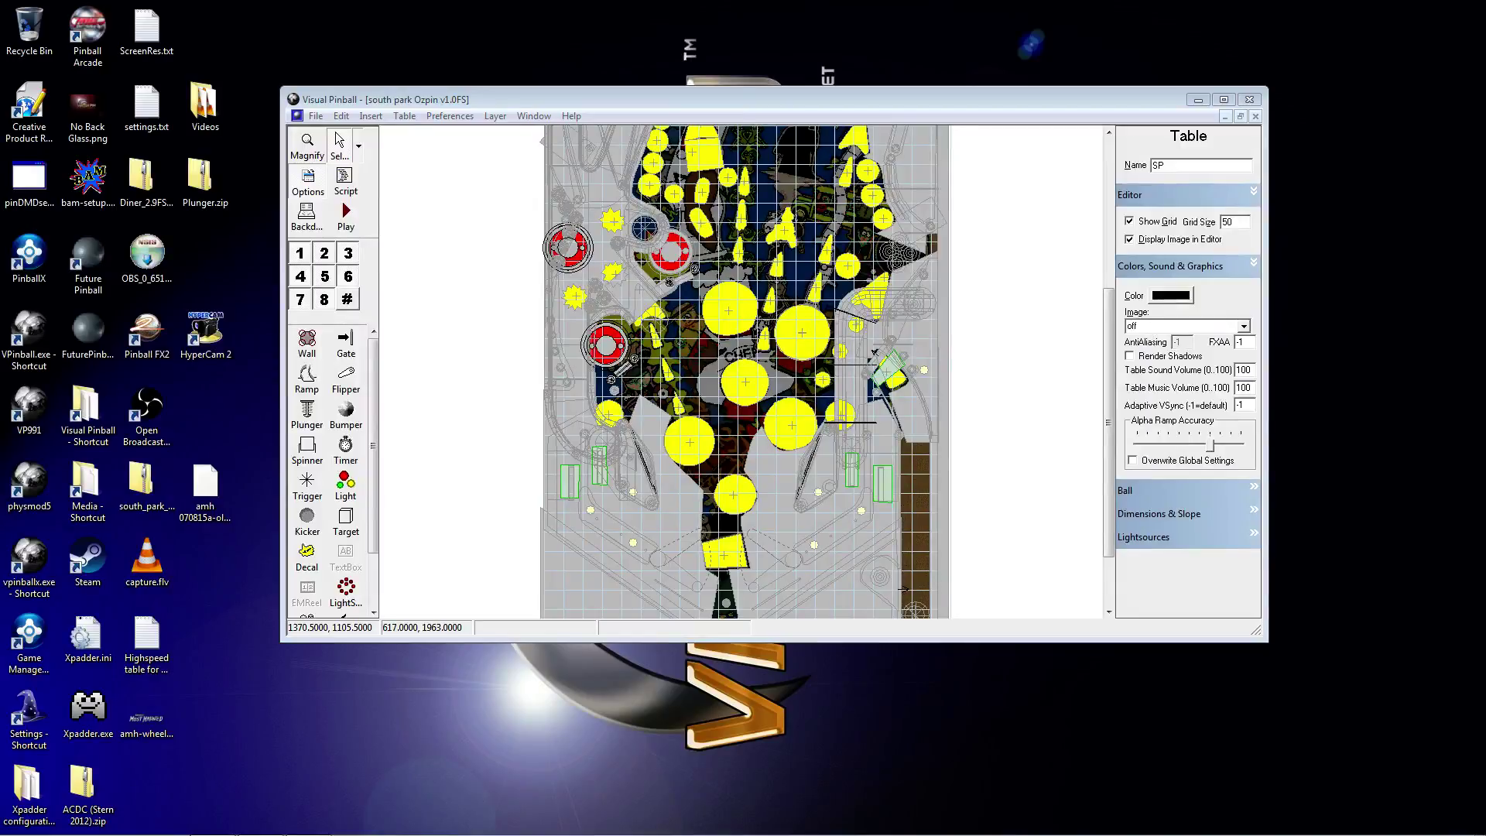
Step: Examine the table's dimensions and slope settings
{"action": "left_click", "coordinate": [980, 298]}
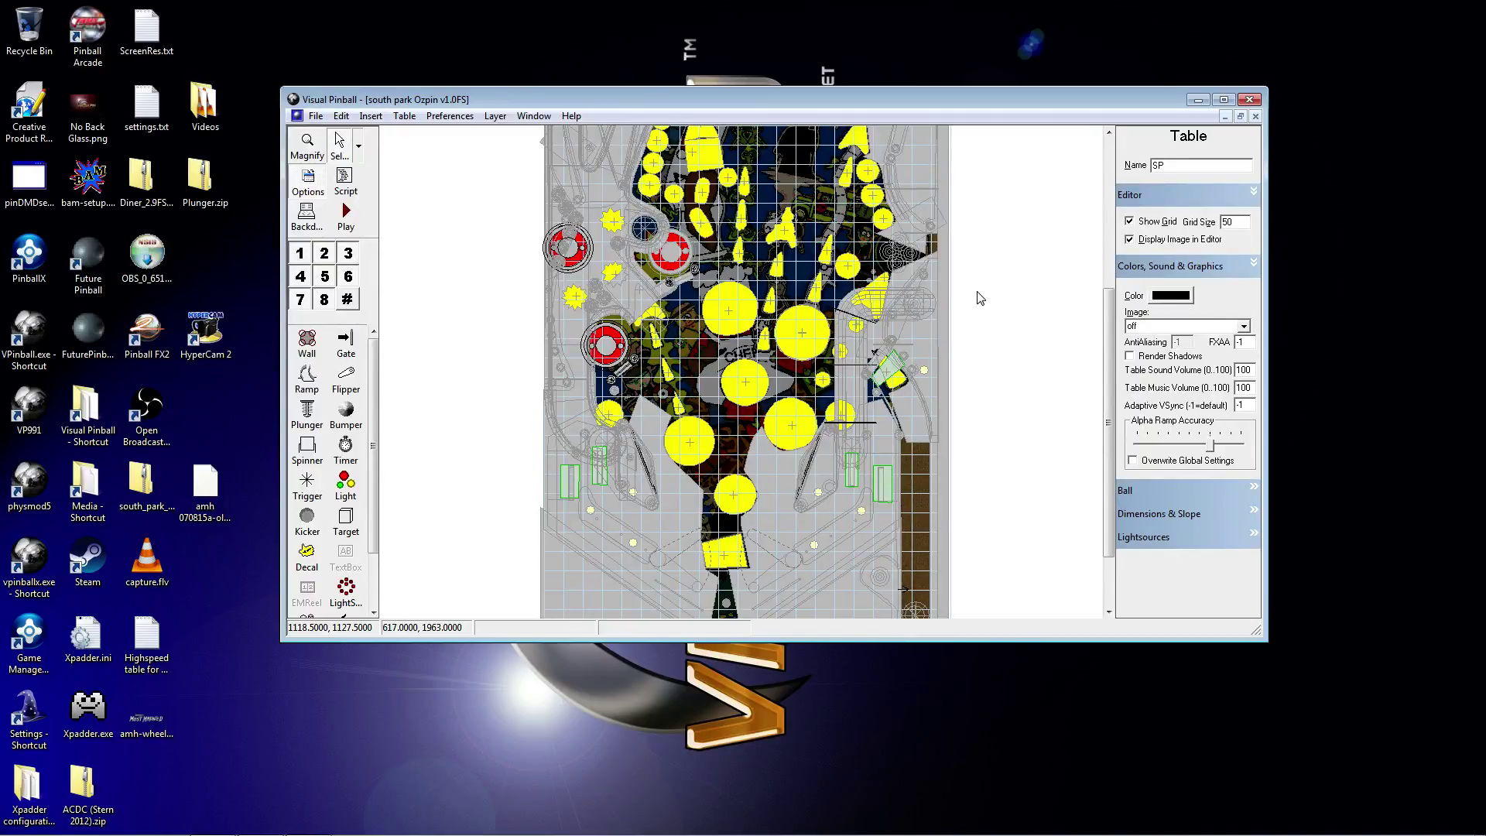
{"action": "left_click", "coordinate": [1253, 514]}
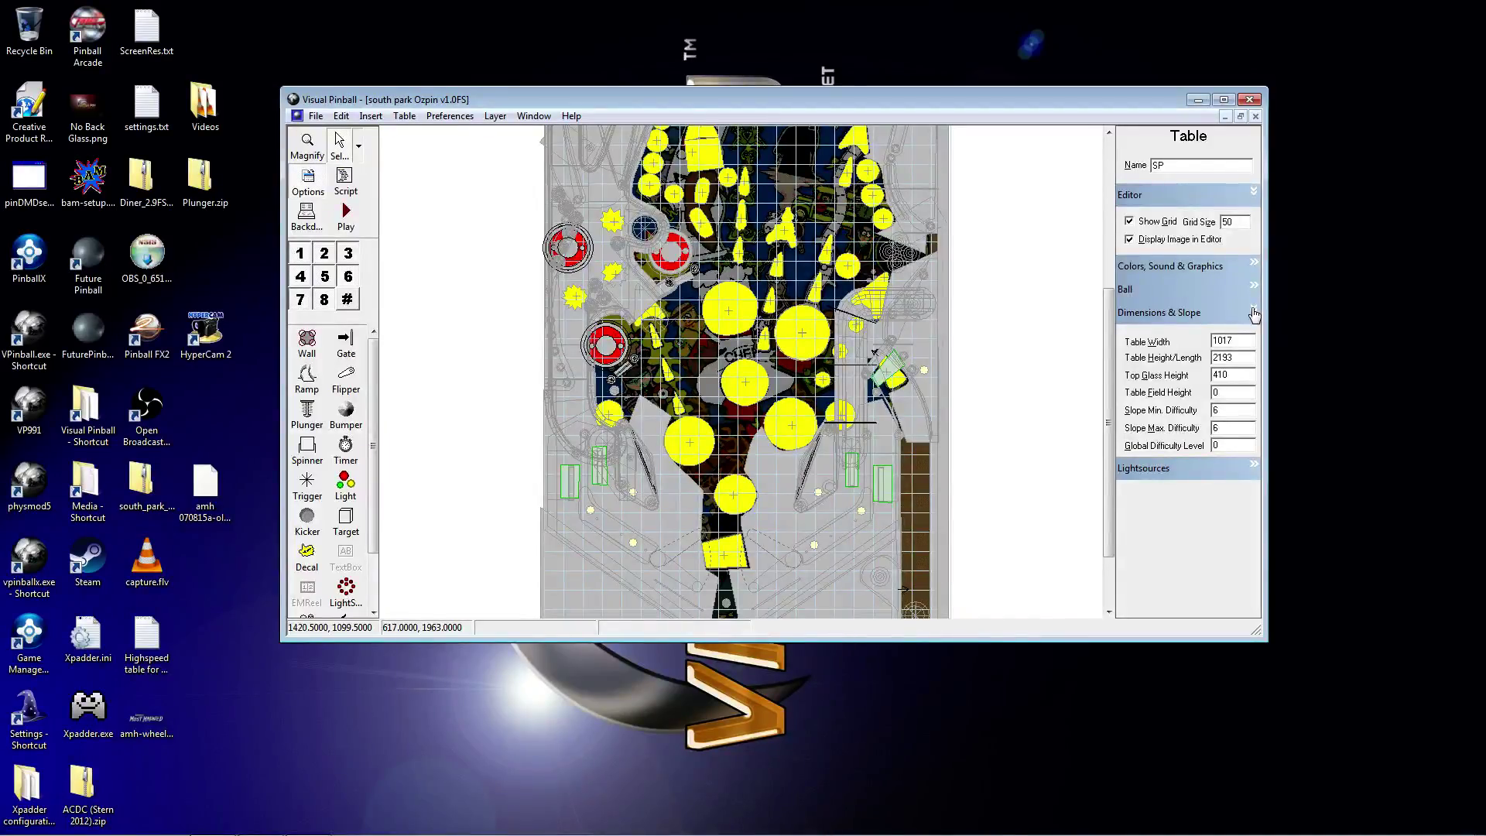
{"action": "left_click", "coordinate": [1254, 314]}
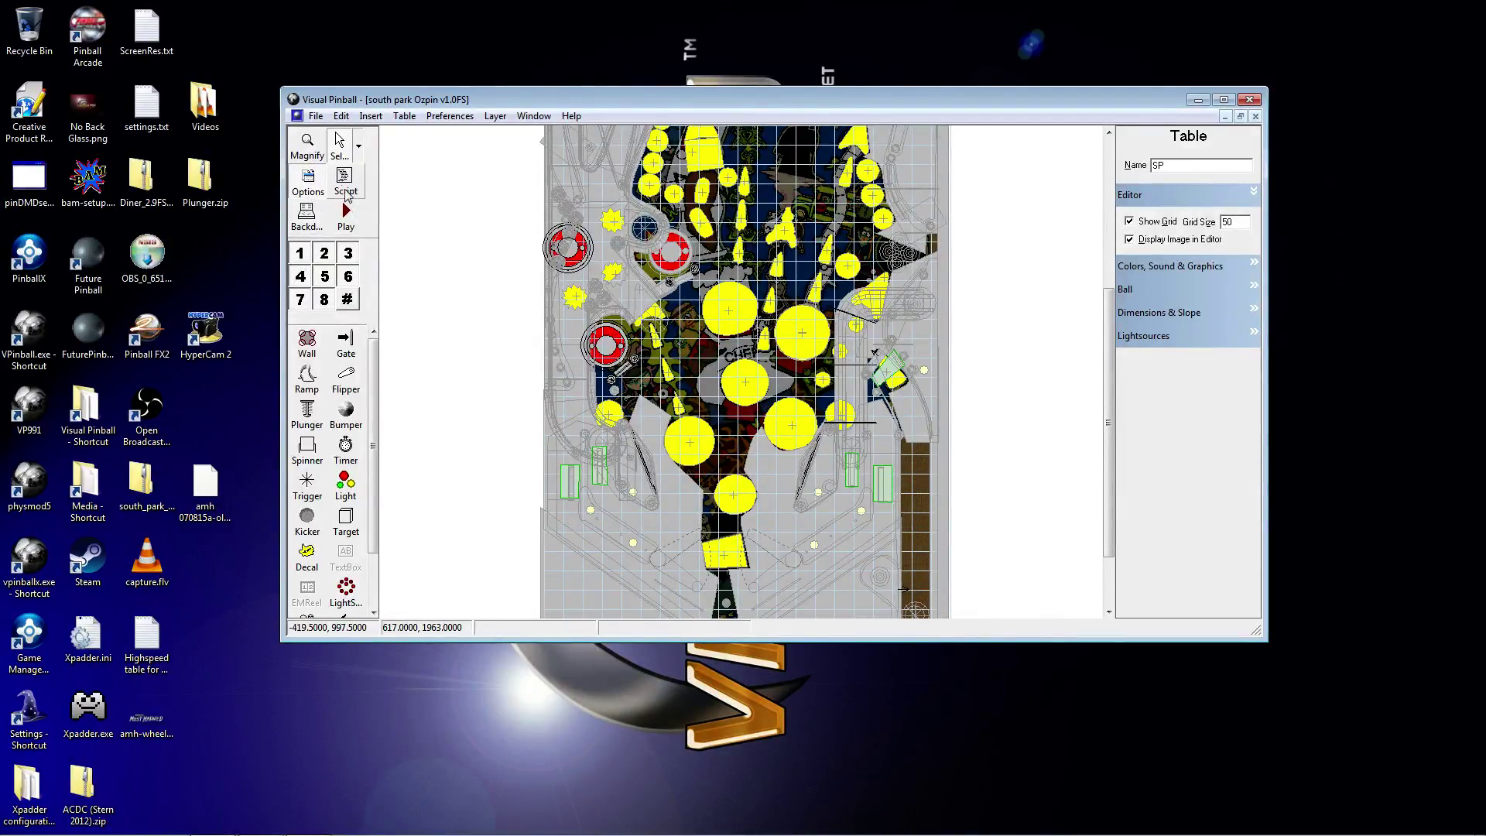
Step: Set the contact scatter angle in the backdrop's physics settings to .5 and return to the playfield view
{"action": "left_click", "coordinate": [309, 216]}
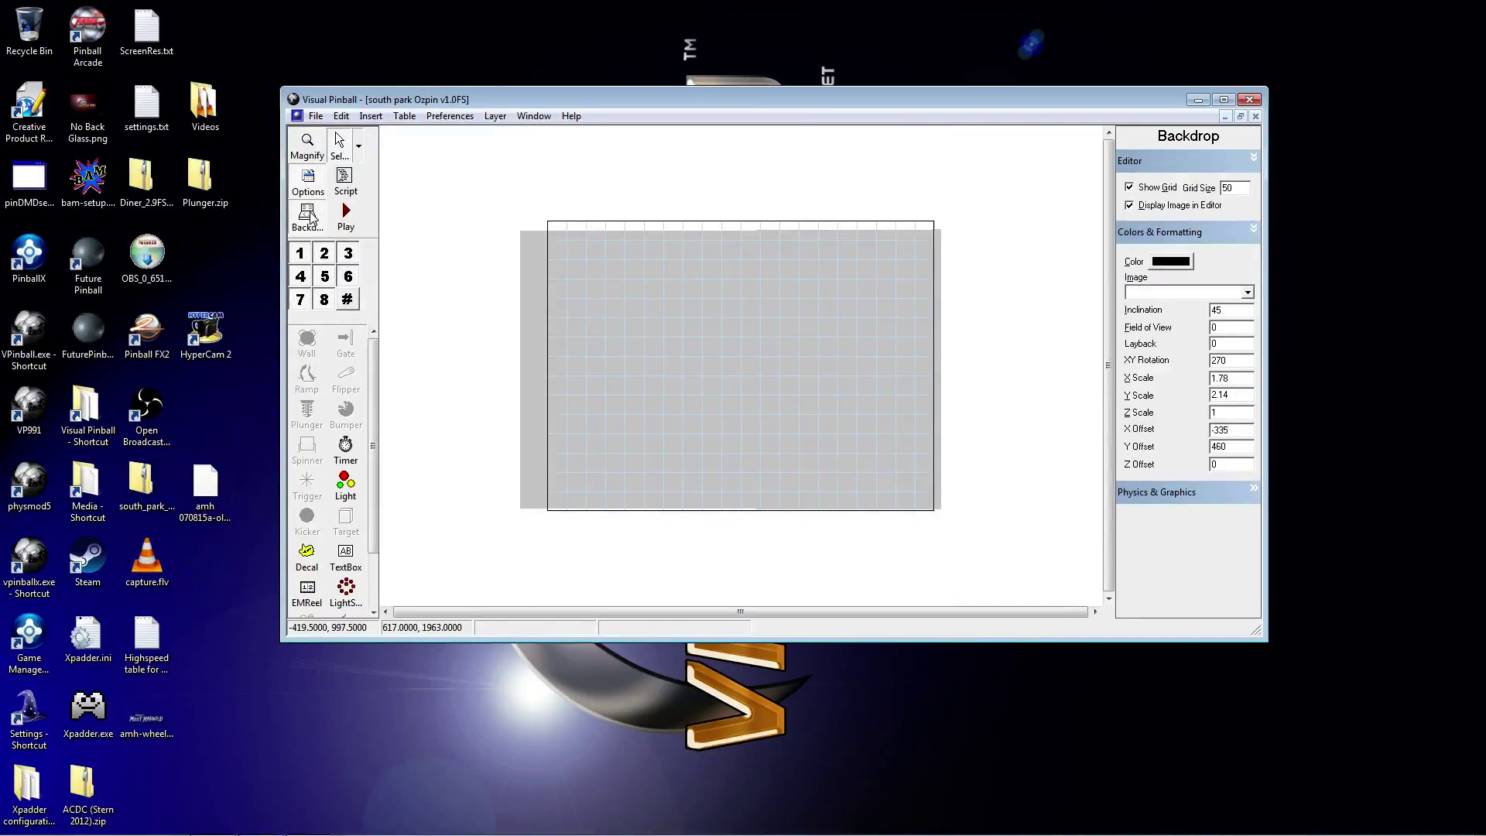
{"action": "left_click", "coordinate": [1253, 493]}
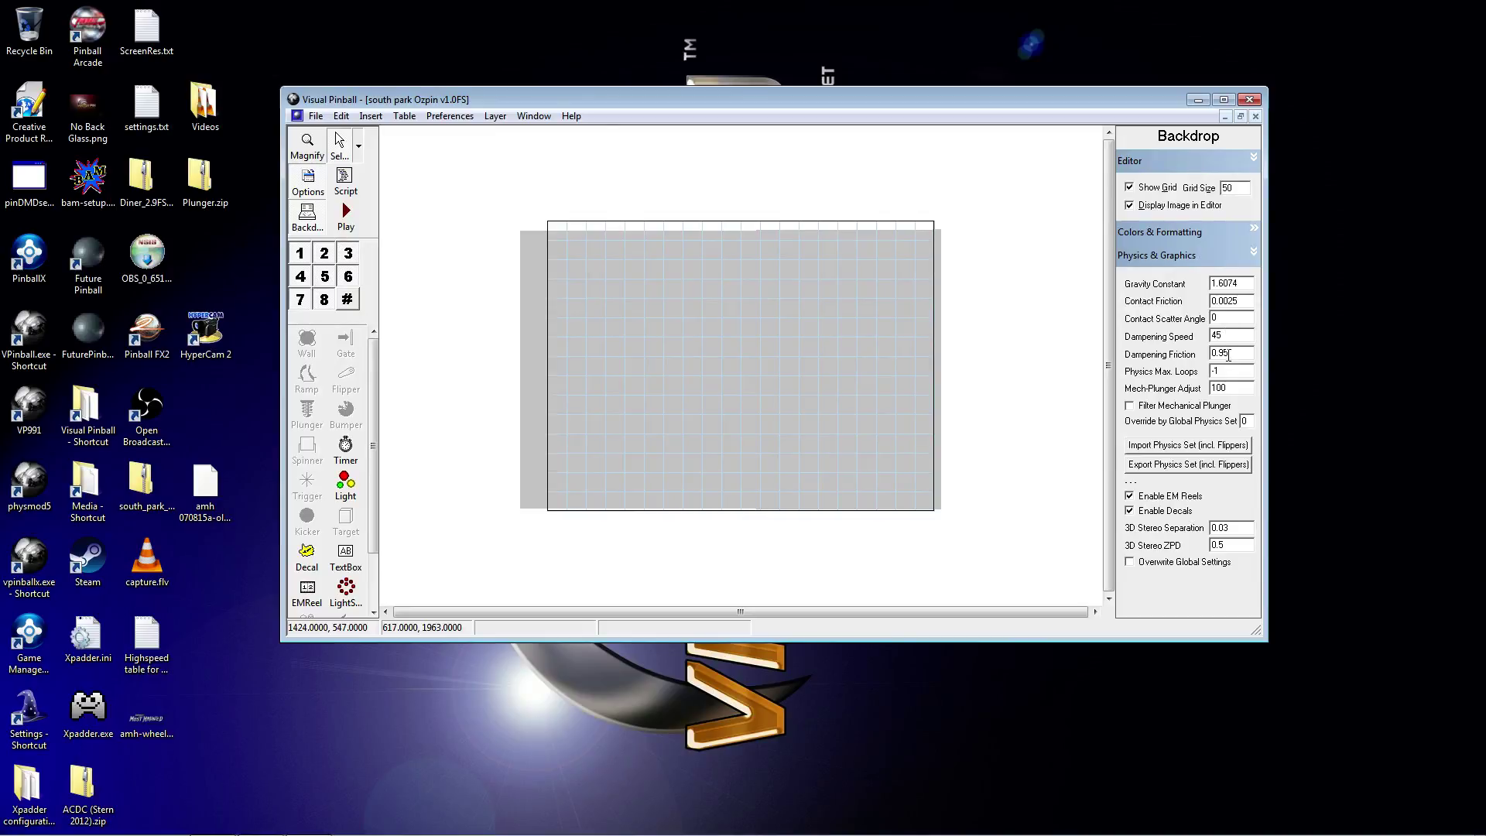
{"action": "left_click", "coordinate": [1225, 318]}
{"action": "type", "text": ".5"}
{"action": "left_click", "coordinate": [308, 217]}
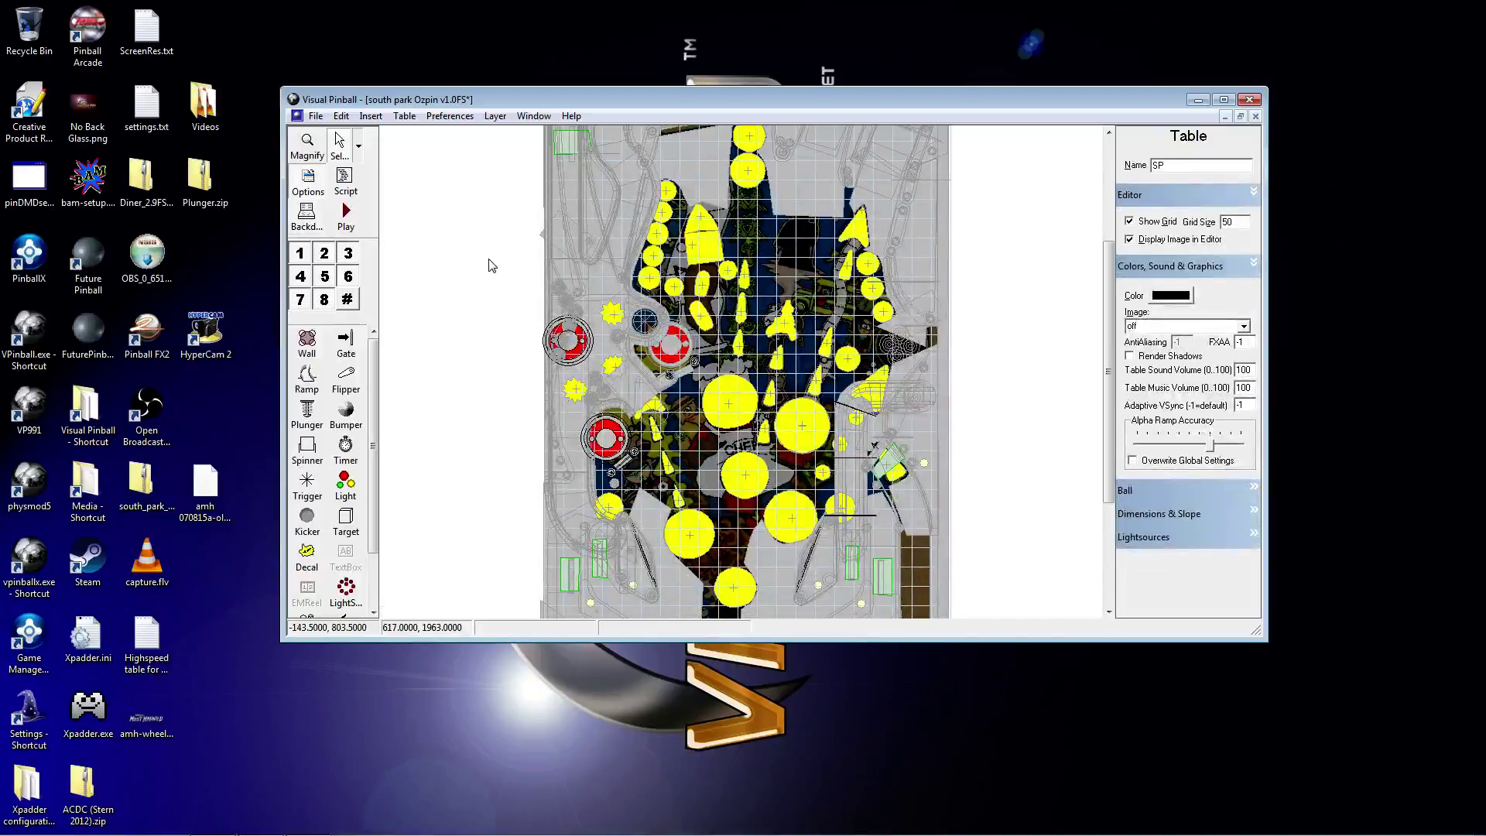
Step: Unlock the right flipper (RFlipper) near the bottom of the playfield
{"action": "scroll", "coordinate": [445, 245], "scroll_direction": "down", "scroll_amount": 5}
{"action": "scroll", "coordinate": [445, 244], "scroll_direction": "up", "scroll_amount": 3}
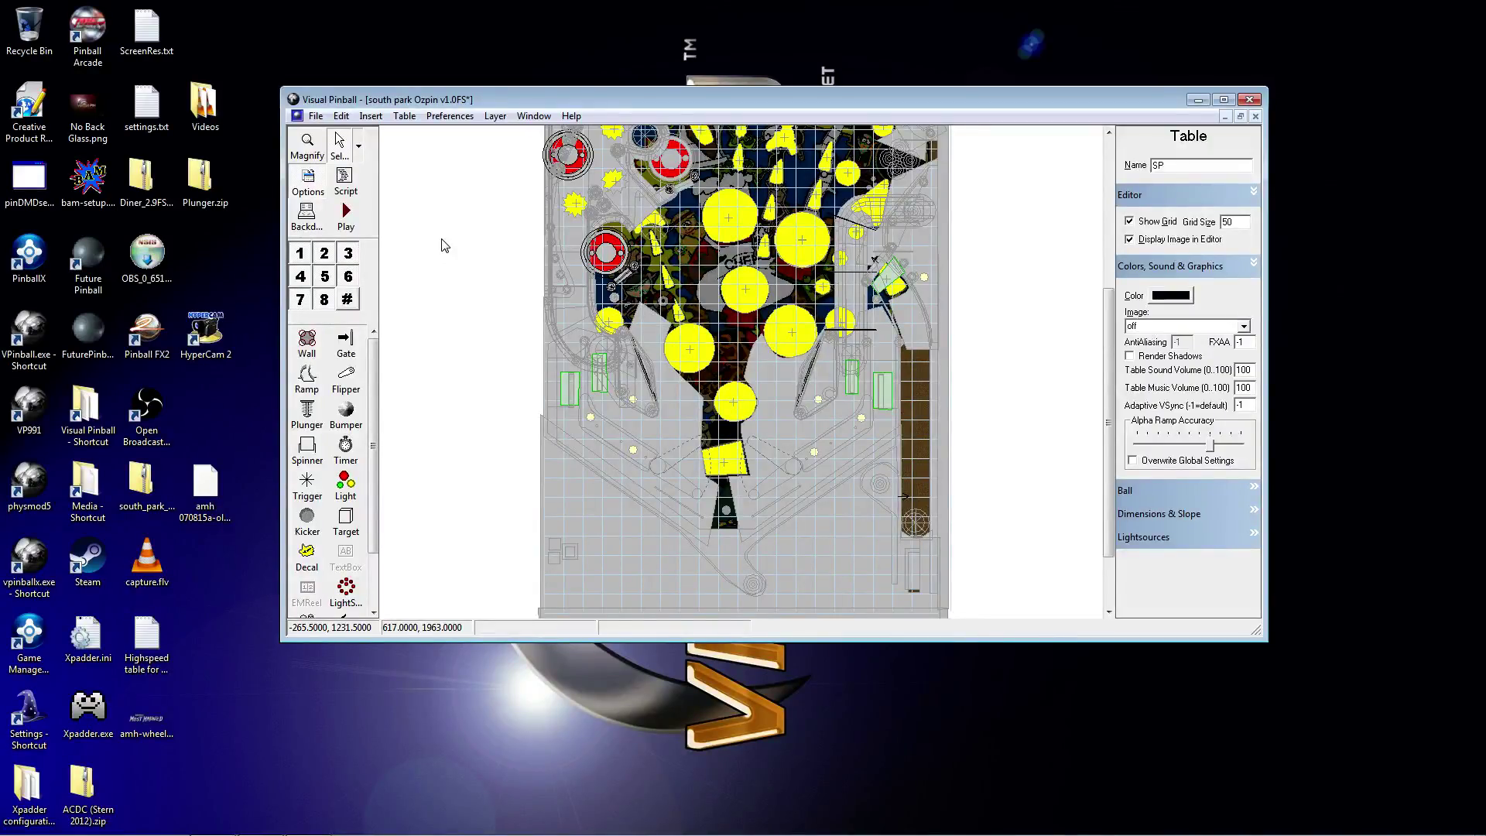
{"action": "scroll", "coordinate": [445, 245], "scroll_direction": "up", "scroll_amount": 2}
{"action": "scroll", "coordinate": [445, 244], "scroll_direction": "down", "scroll_amount": 4}
{"action": "scroll", "coordinate": [445, 245], "scroll_direction": "up", "scroll_amount": 4}
{"action": "scroll", "coordinate": [445, 245], "scroll_direction": "down", "scroll_amount": 2}
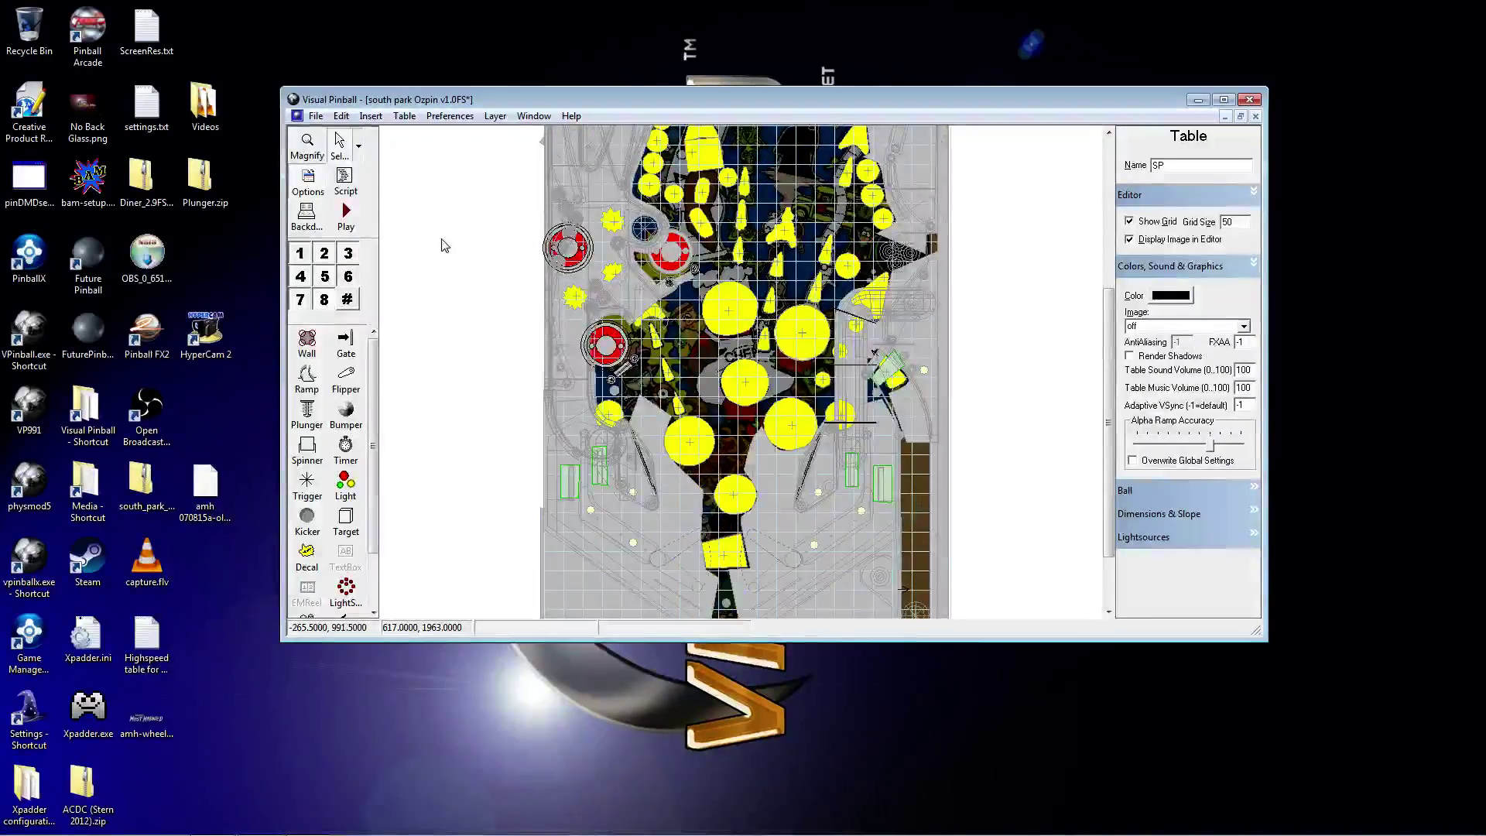
{"action": "scroll", "coordinate": [445, 244], "scroll_direction": "down", "scroll_amount": 2}
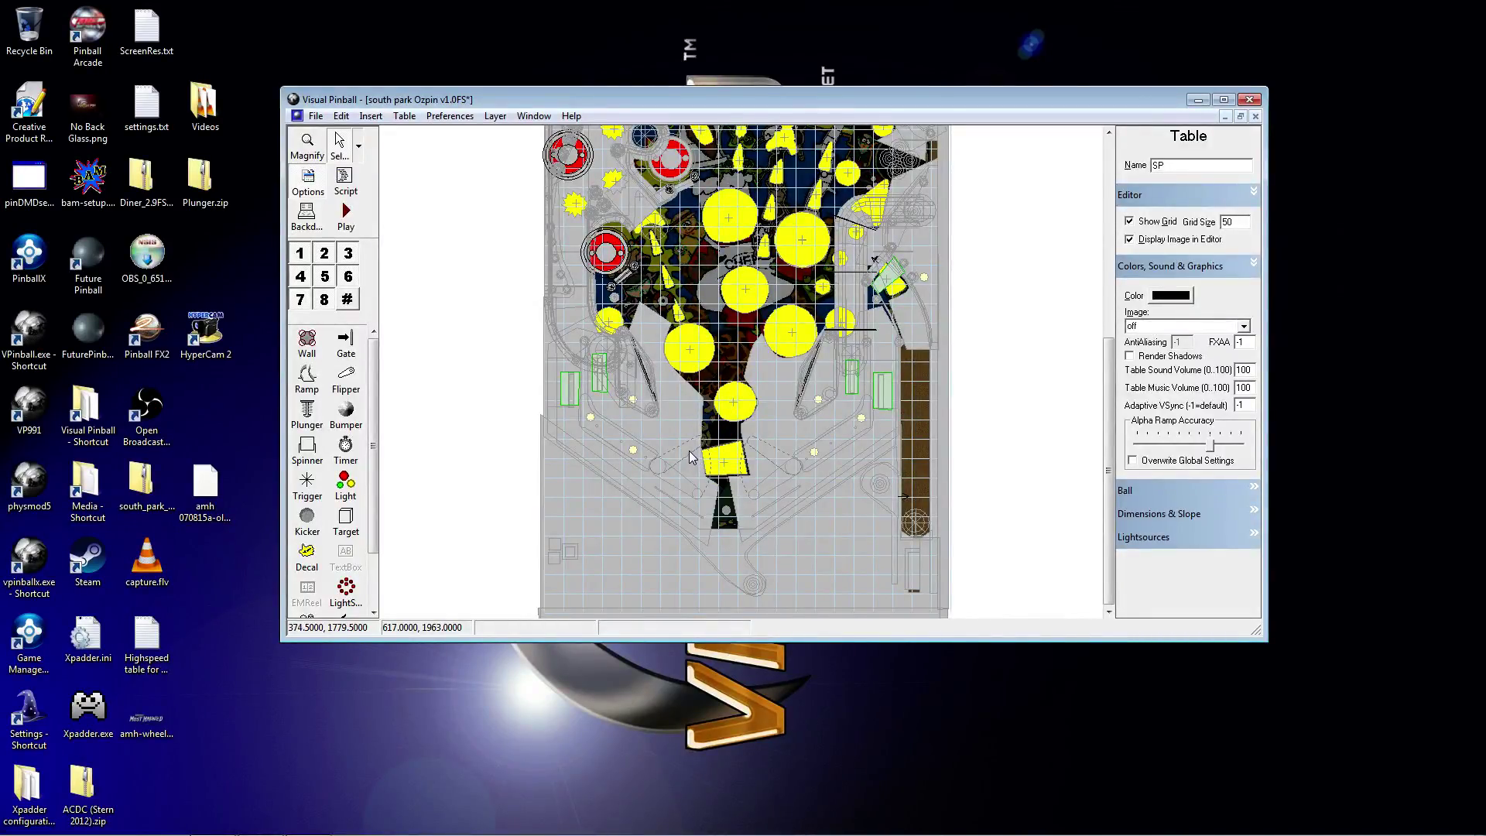
{"action": "left_click", "coordinate": [781, 482]}
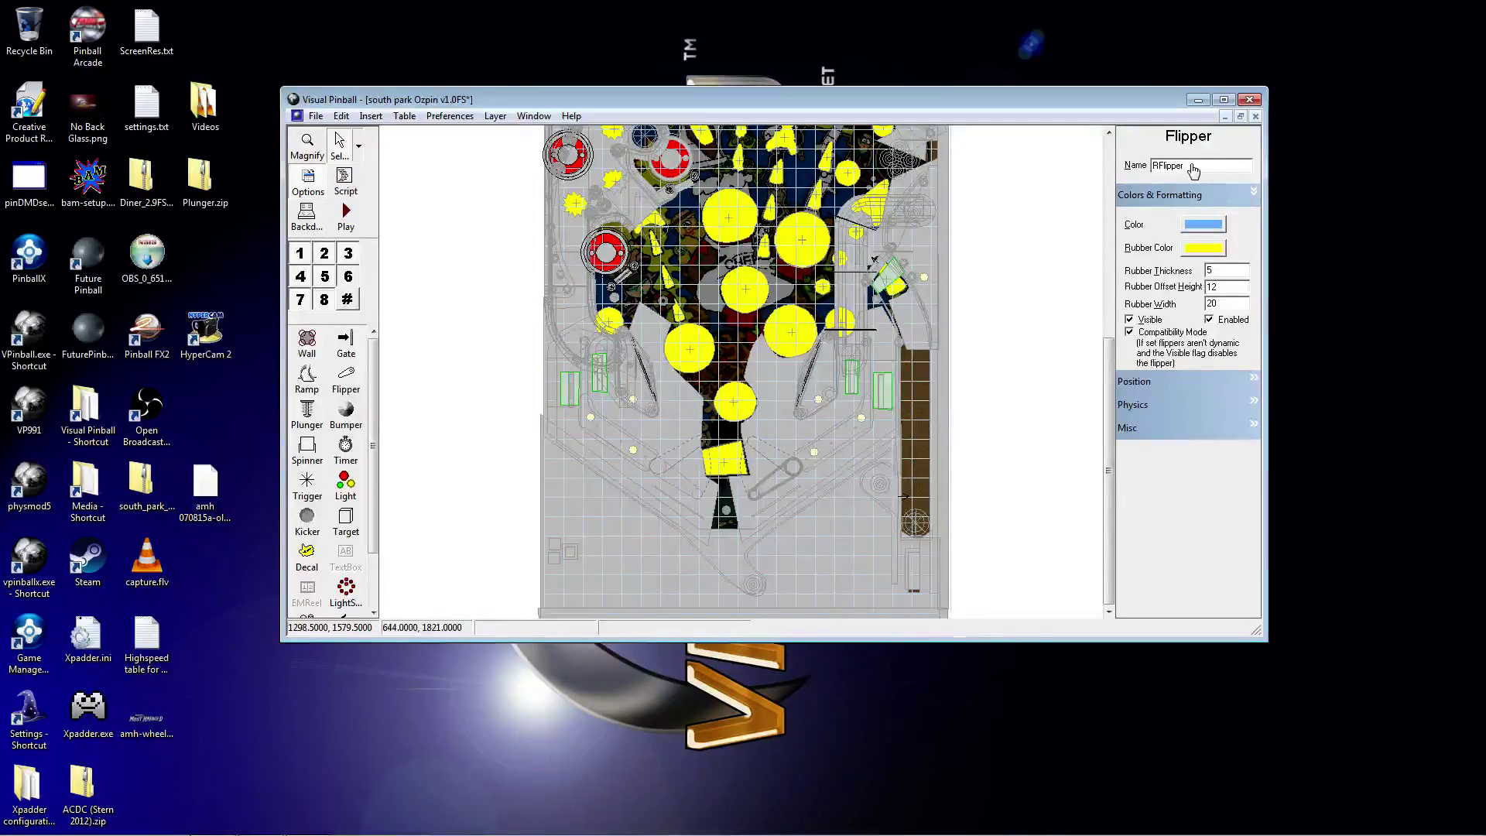
{"action": "right_click", "coordinate": [772, 472]}
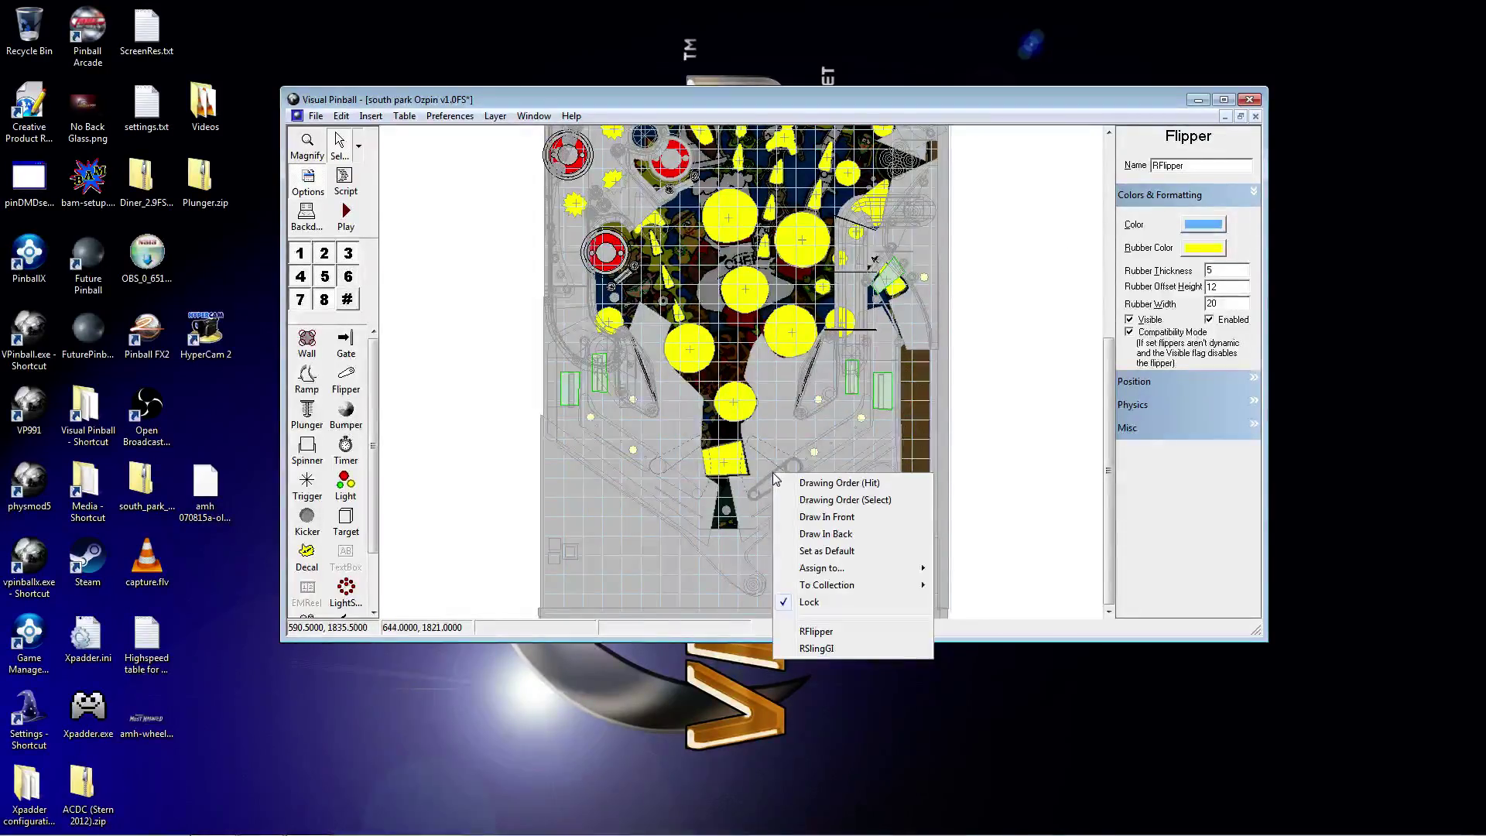
{"action": "left_click", "coordinate": [822, 607]}
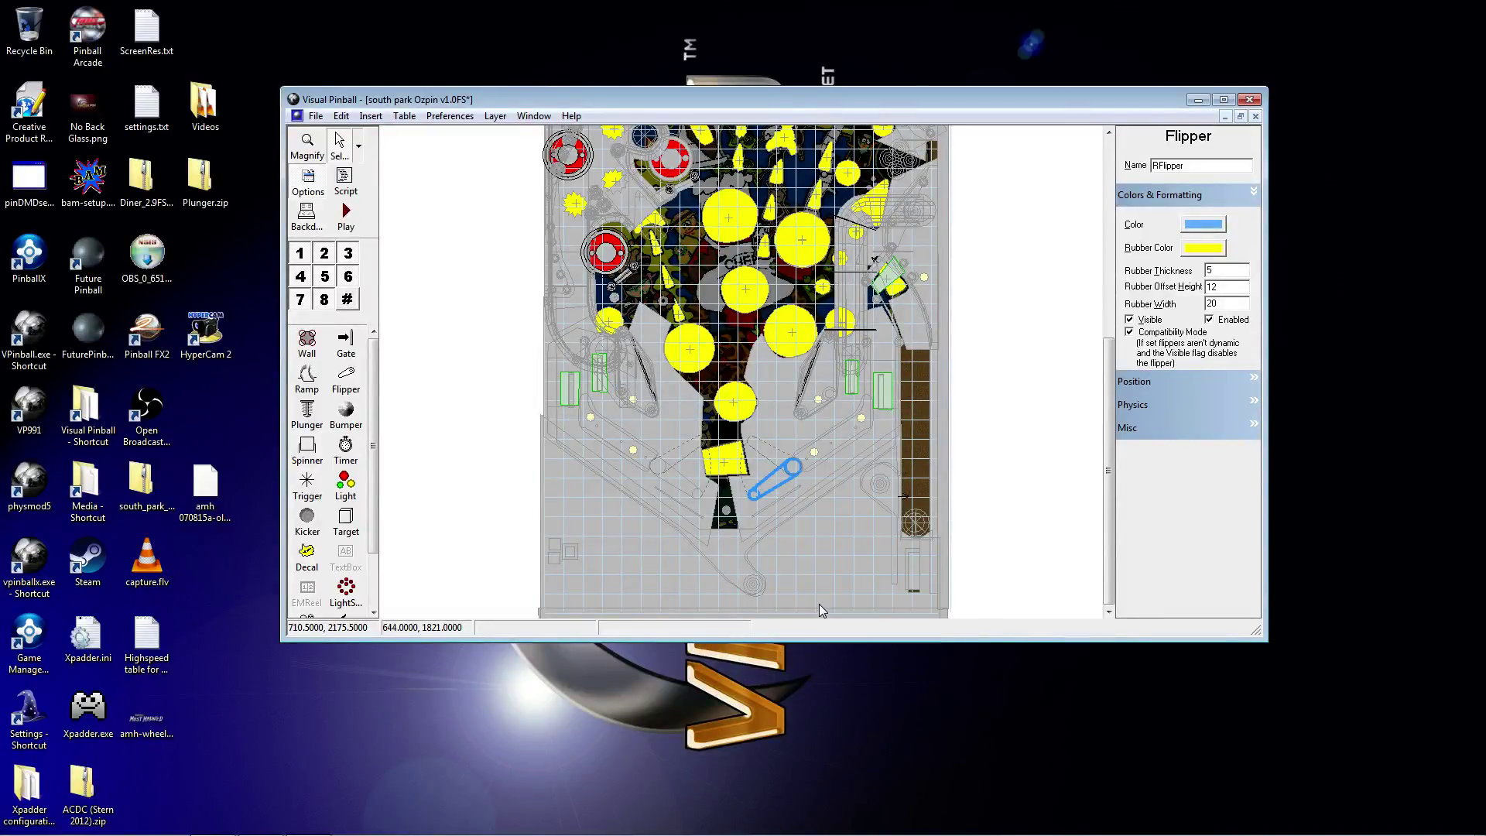
Step: Try shifting the unlocked right flipper slightly on the playfield, and undo the change
{"action": "left_click", "coordinate": [782, 489]}
{"action": "left_click", "coordinate": [850, 538]}
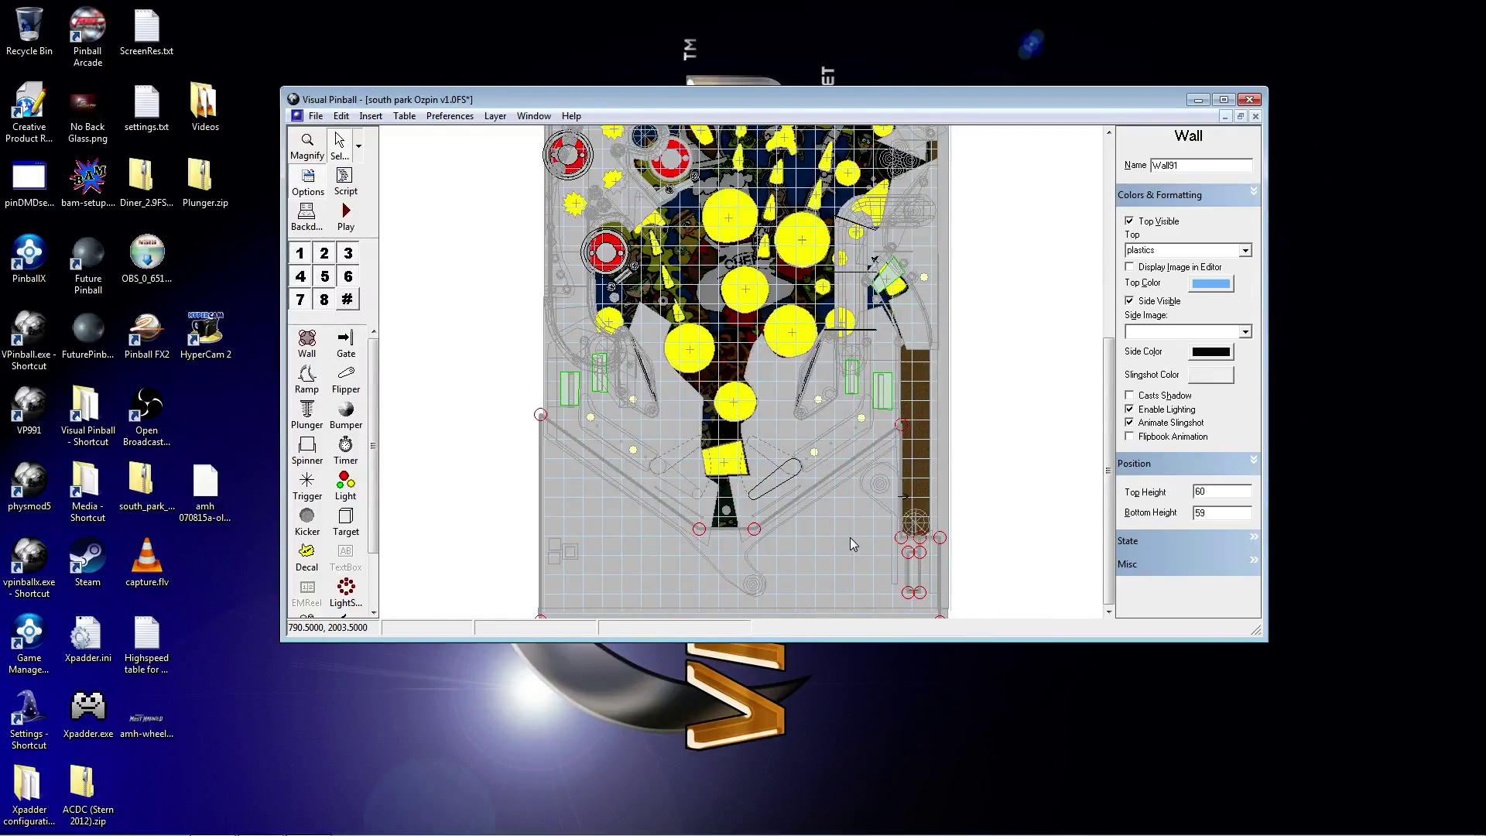
{"action": "left_click", "coordinate": [782, 486]}
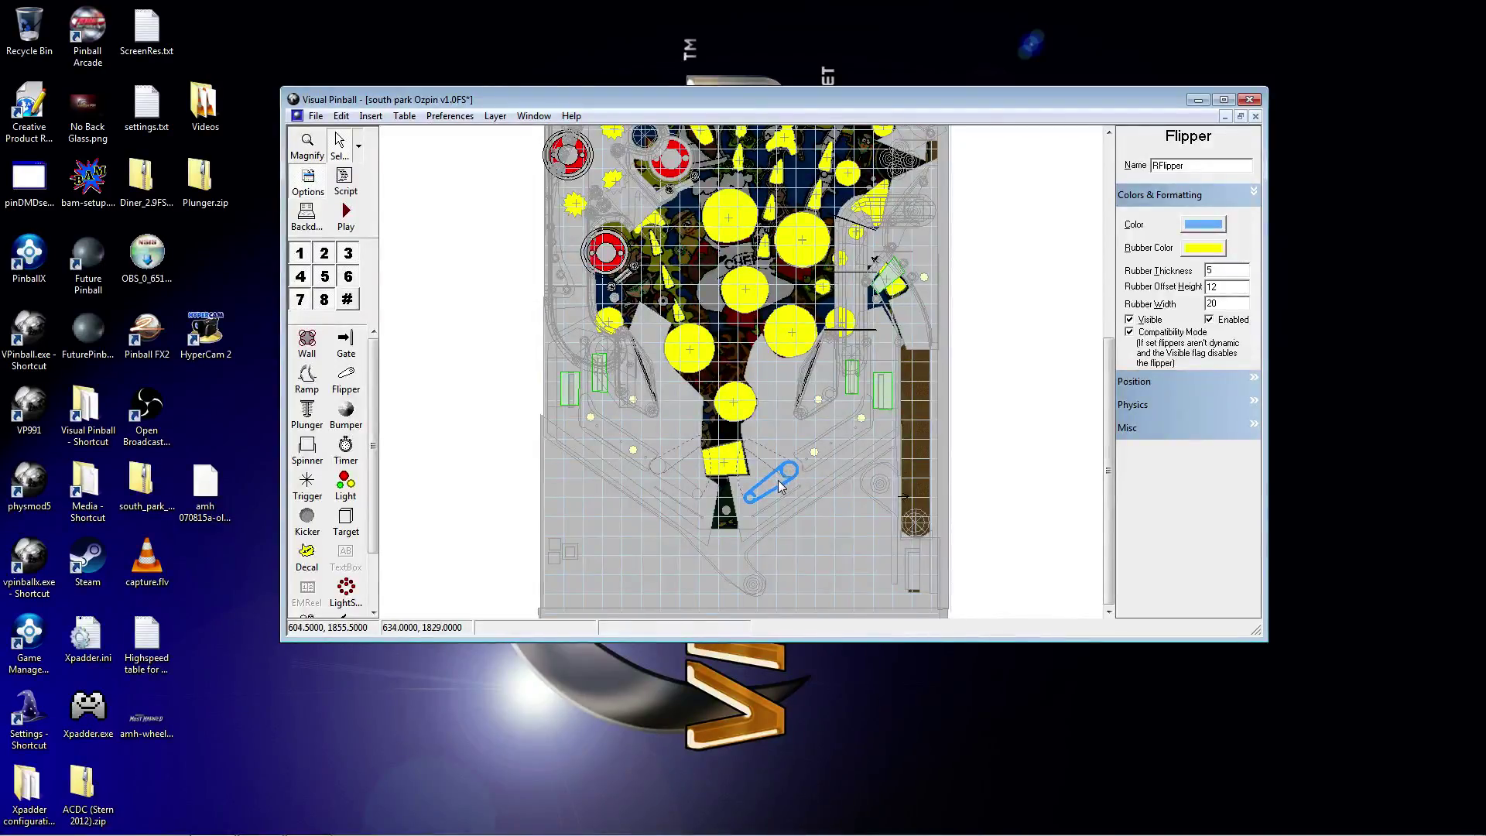
{"action": "left_click", "coordinate": [342, 116]}
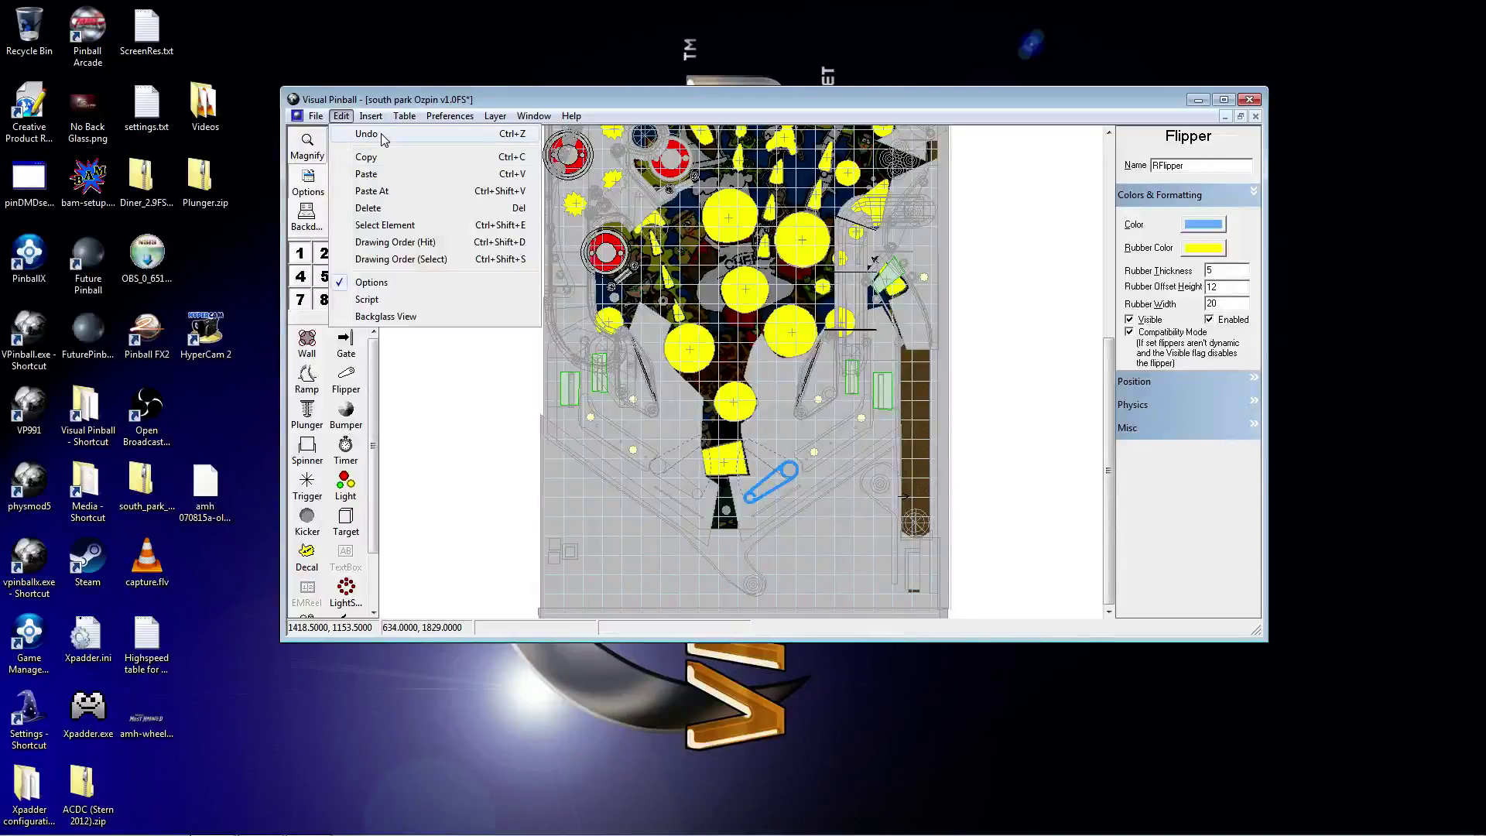
{"action": "left_click", "coordinate": [382, 136]}
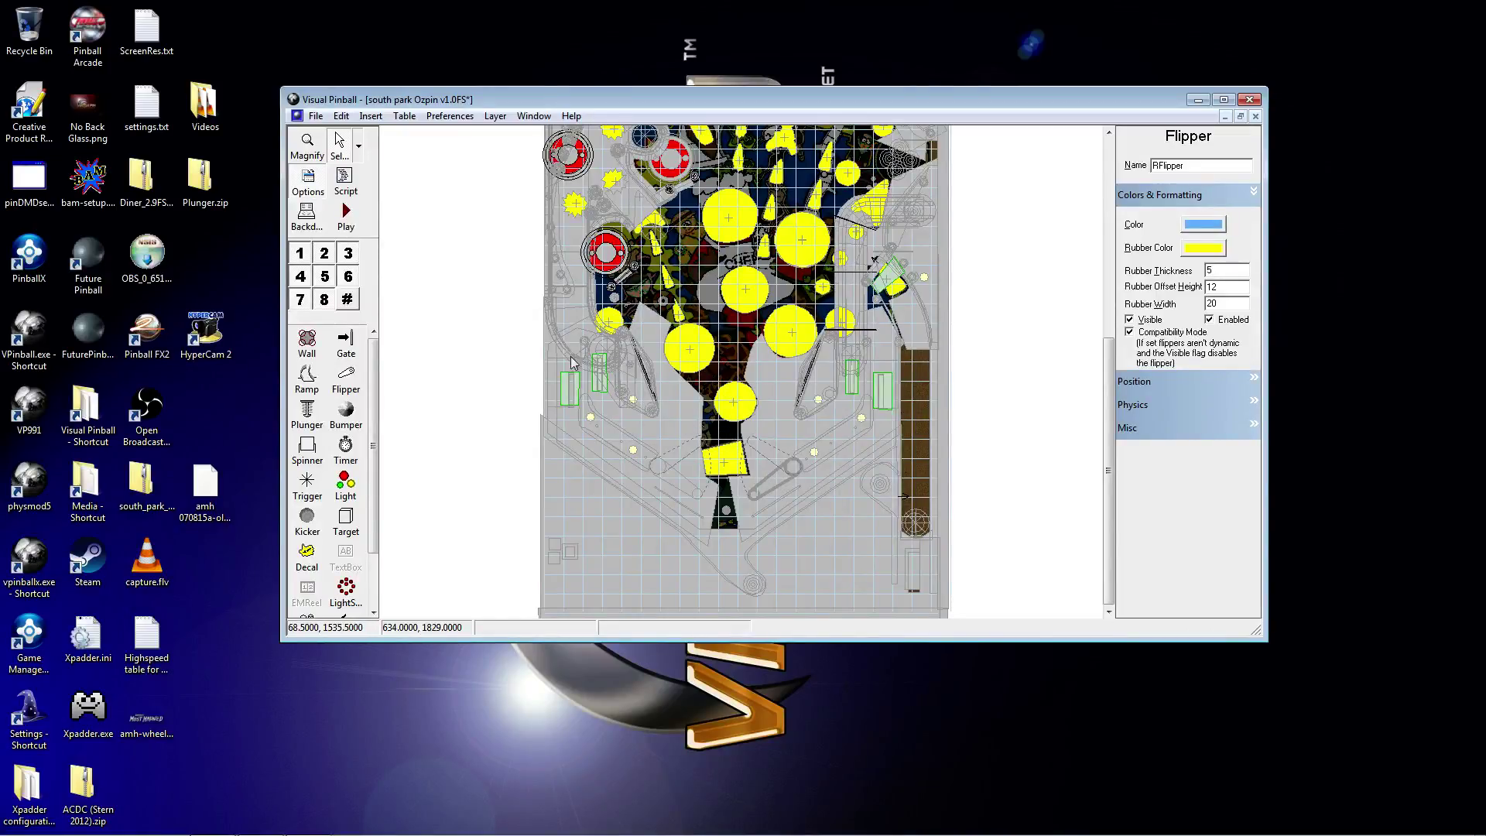
Step: Open the element search list for the table and pick out the left flipper, LFlipper
{"action": "left_click", "coordinate": [499, 301]}
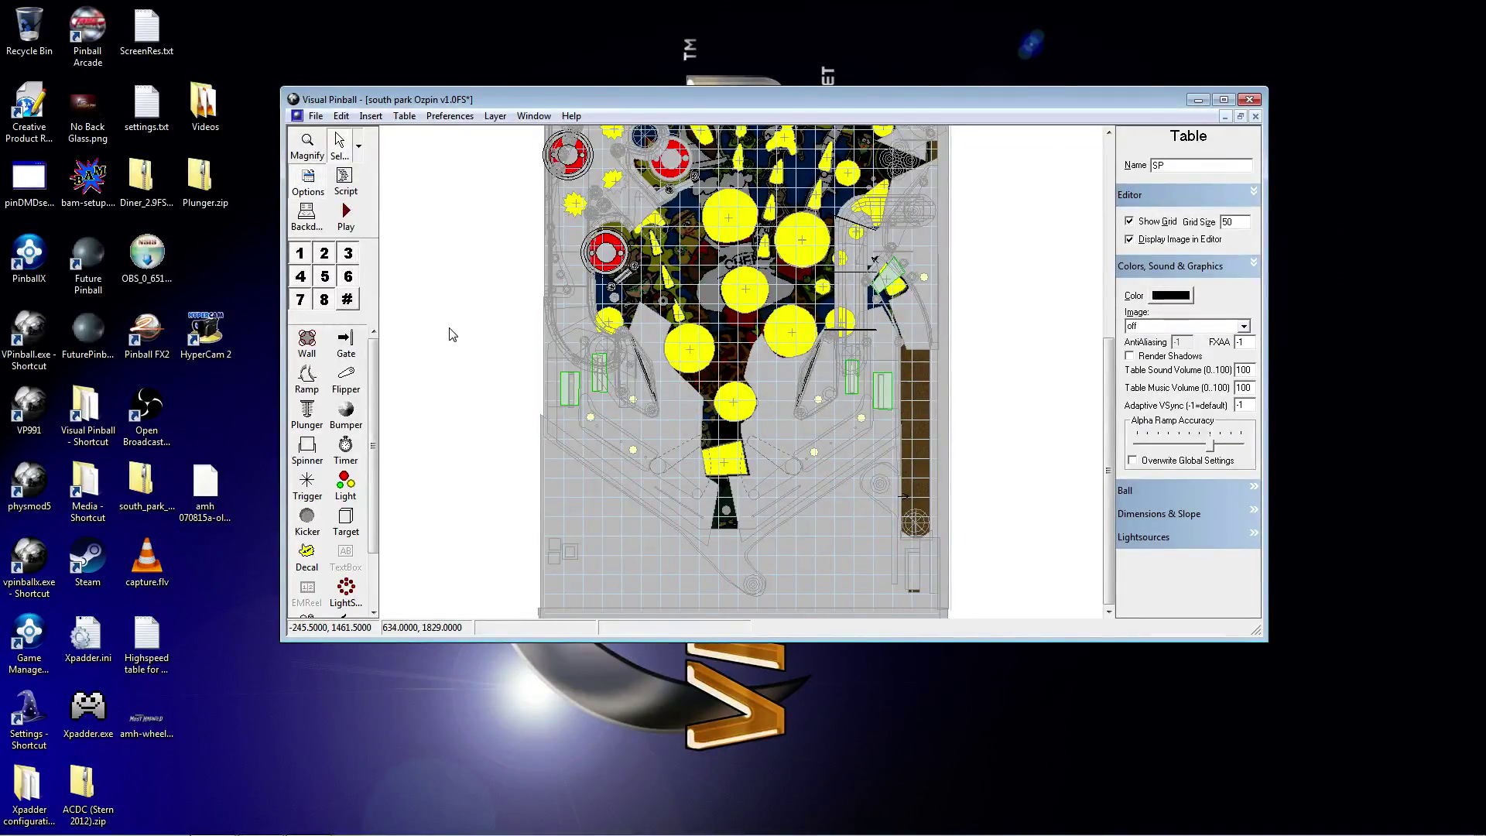
{"action": "left_click", "coordinate": [341, 116]}
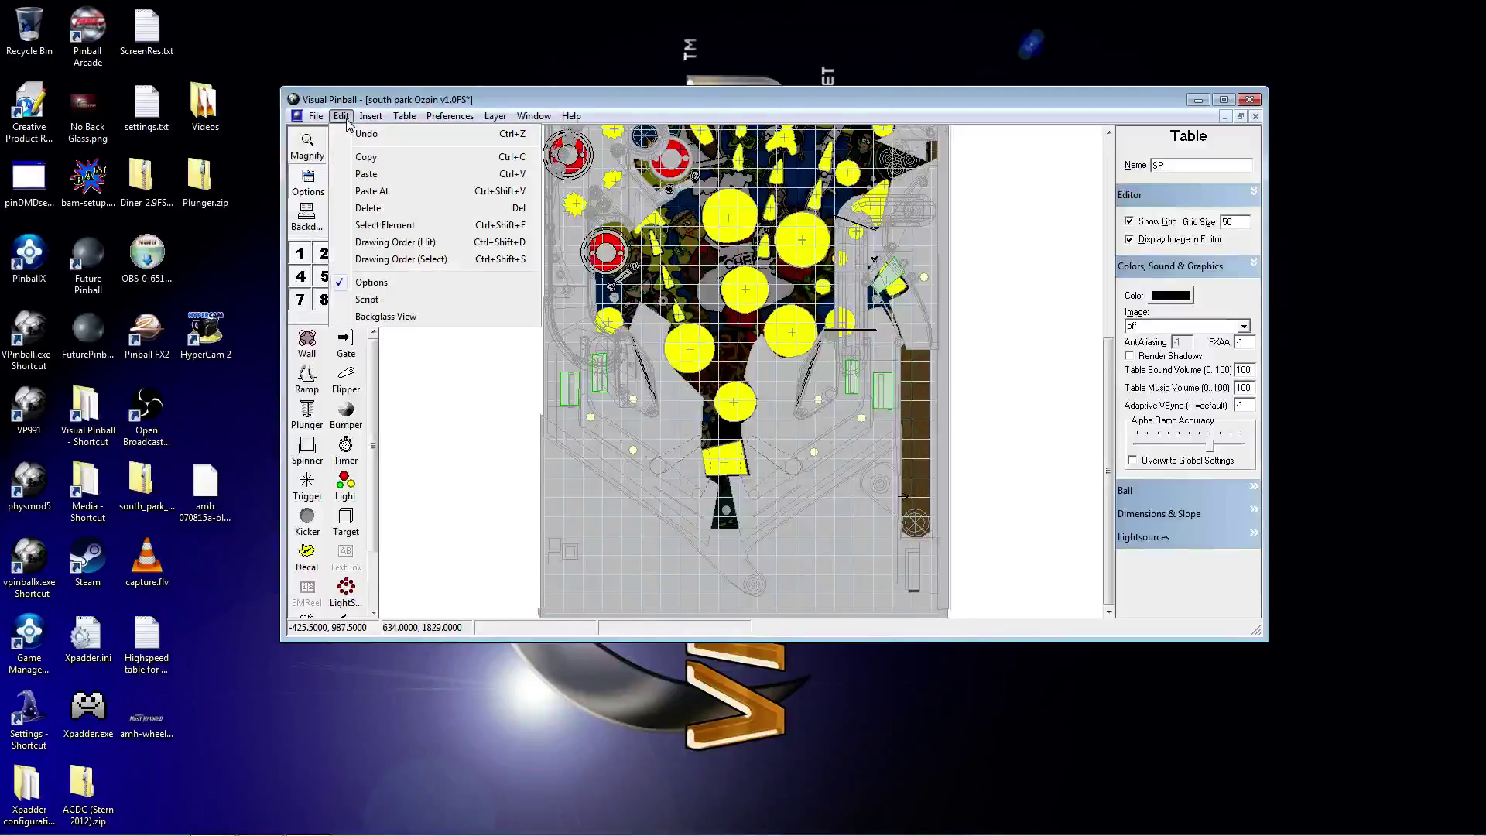
{"action": "left_click", "coordinate": [408, 226]}
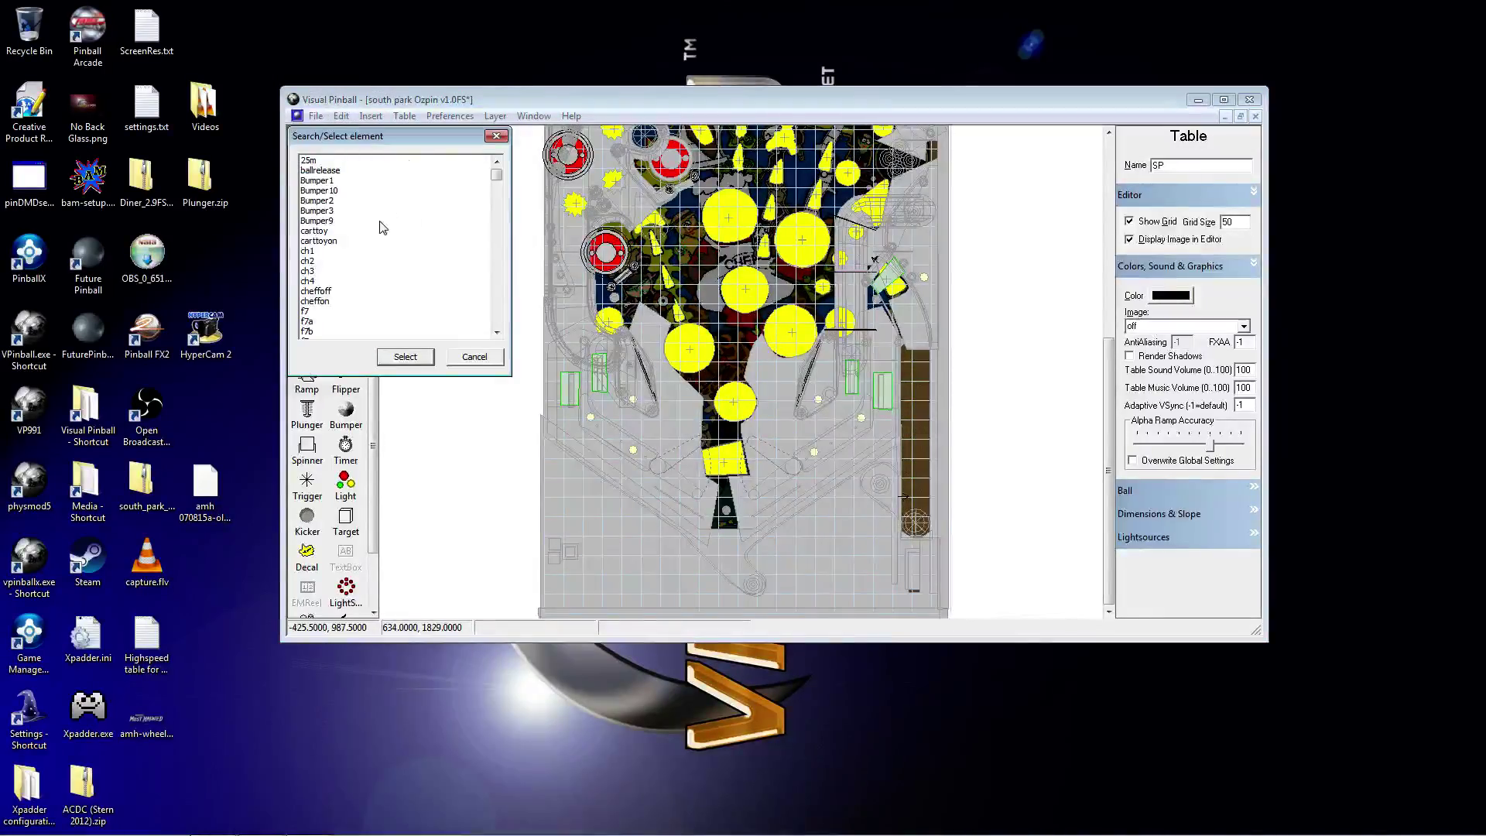
{"action": "left_click", "coordinate": [383, 221]}
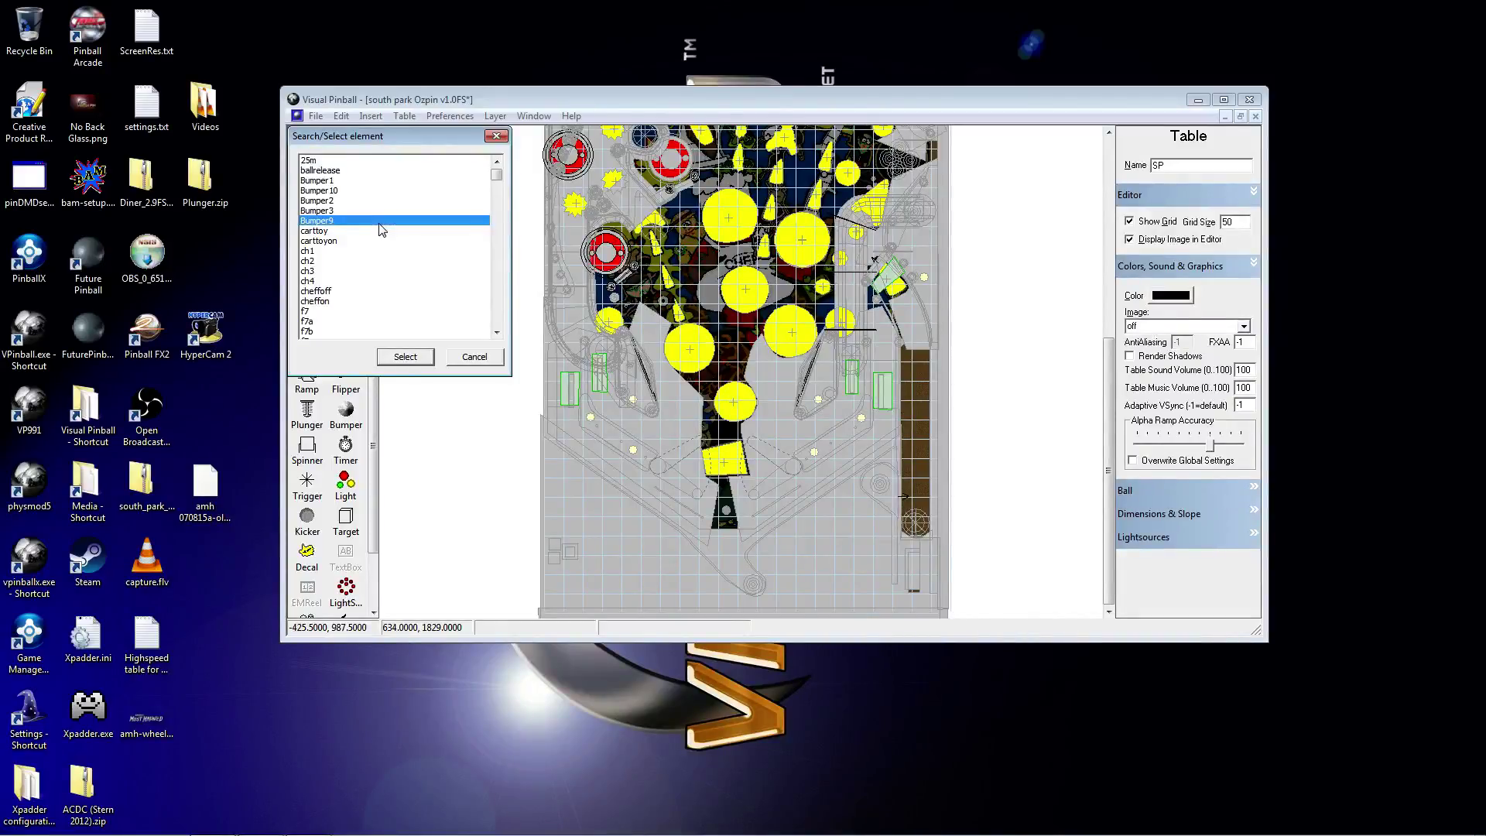
{"action": "type", "text": "le"}
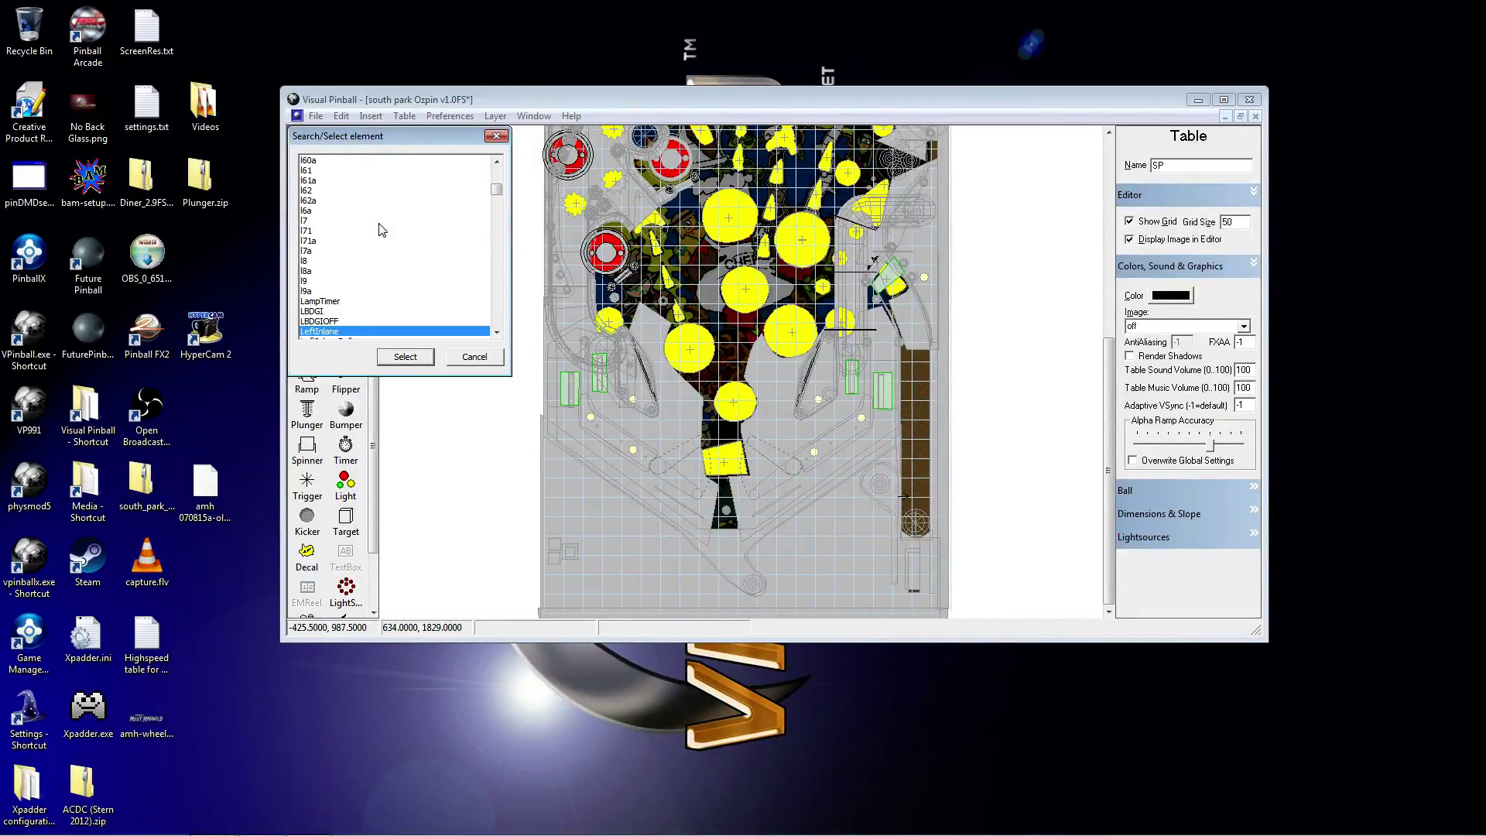
{"action": "key", "text": "Down"}
{"action": "key", "text": "Down"}
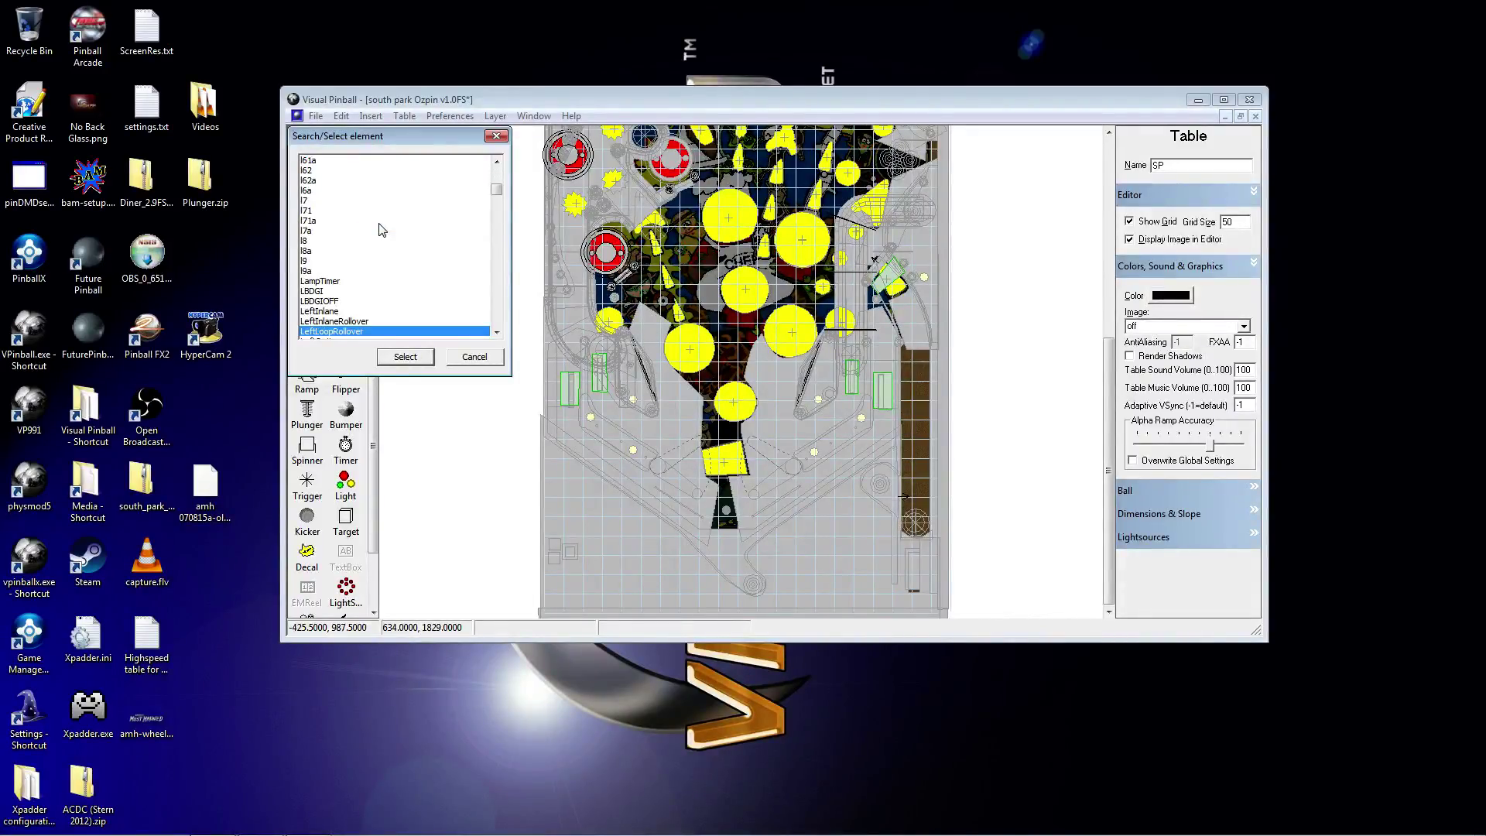
{"action": "scroll", "coordinate": [381, 229], "scroll_direction": "down", "scroll_amount": 3}
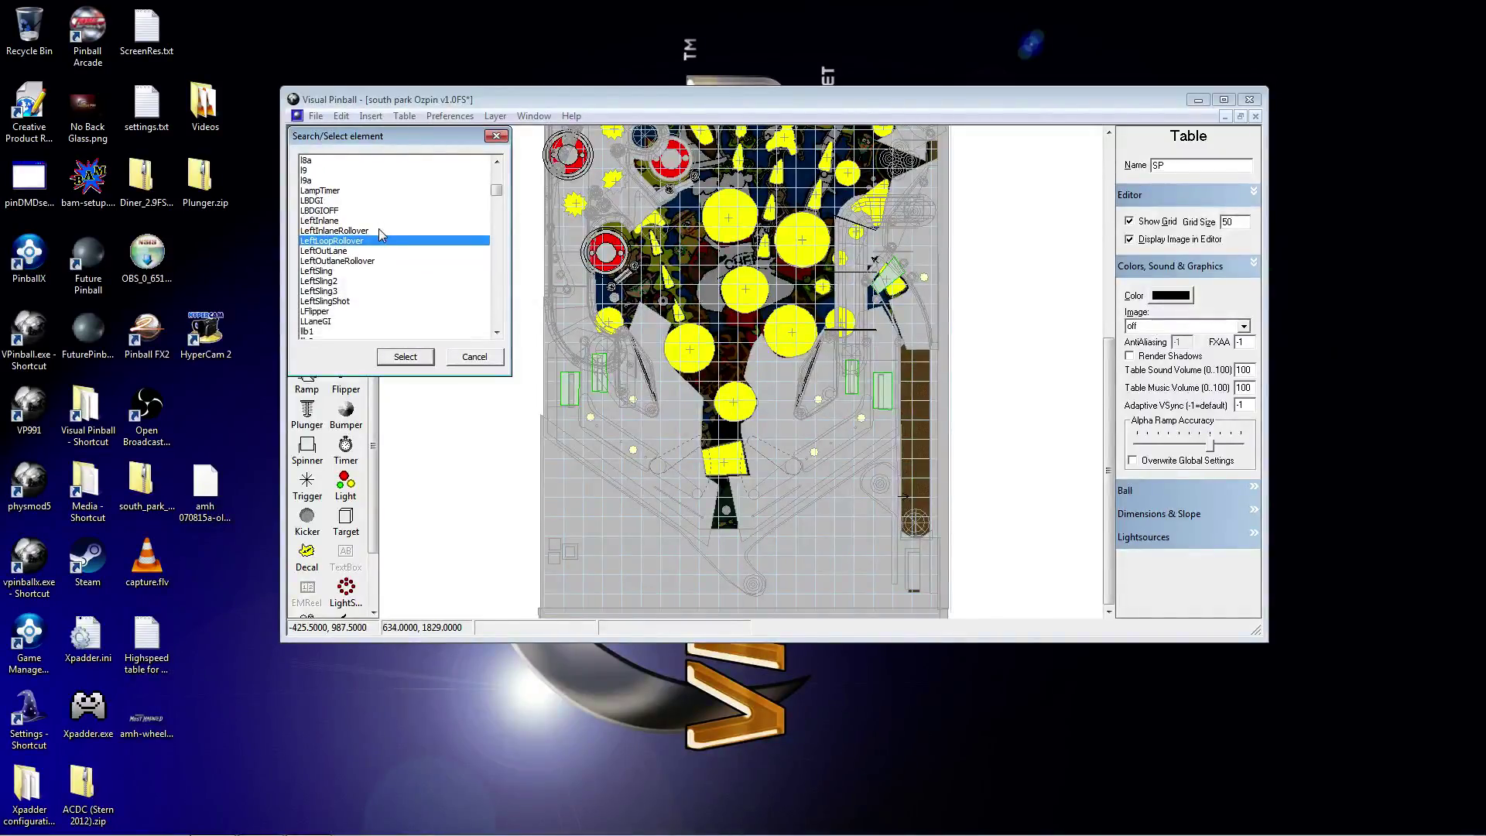
{"action": "left_click", "coordinate": [321, 312]}
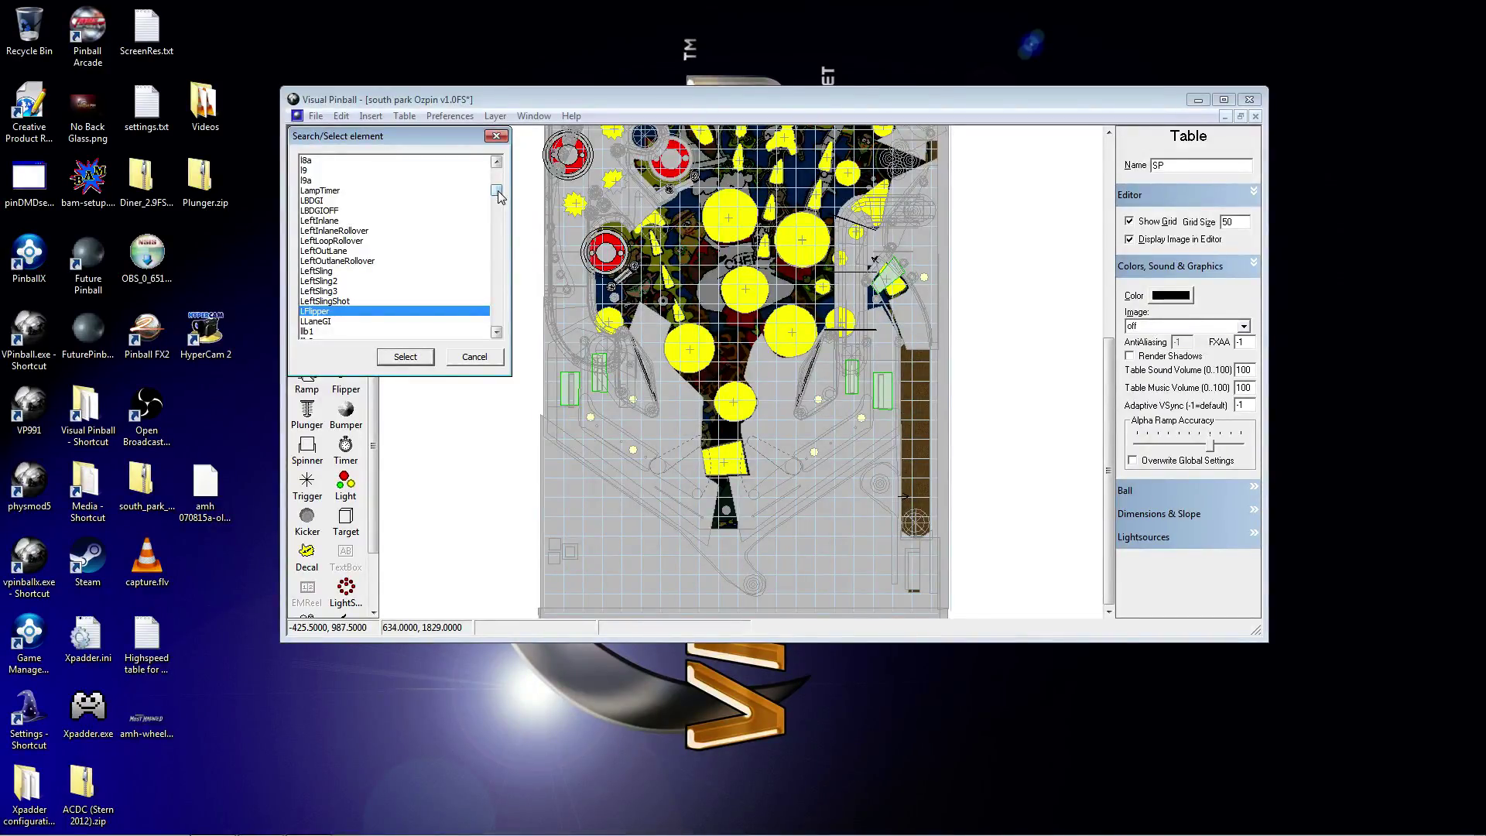
Step: Add the right flipper, RFlipper, to the picked elements and select both flippers on the table
{"action": "left_click_drag", "start_coordinate": [499, 191], "coordinate": [507, 266]}
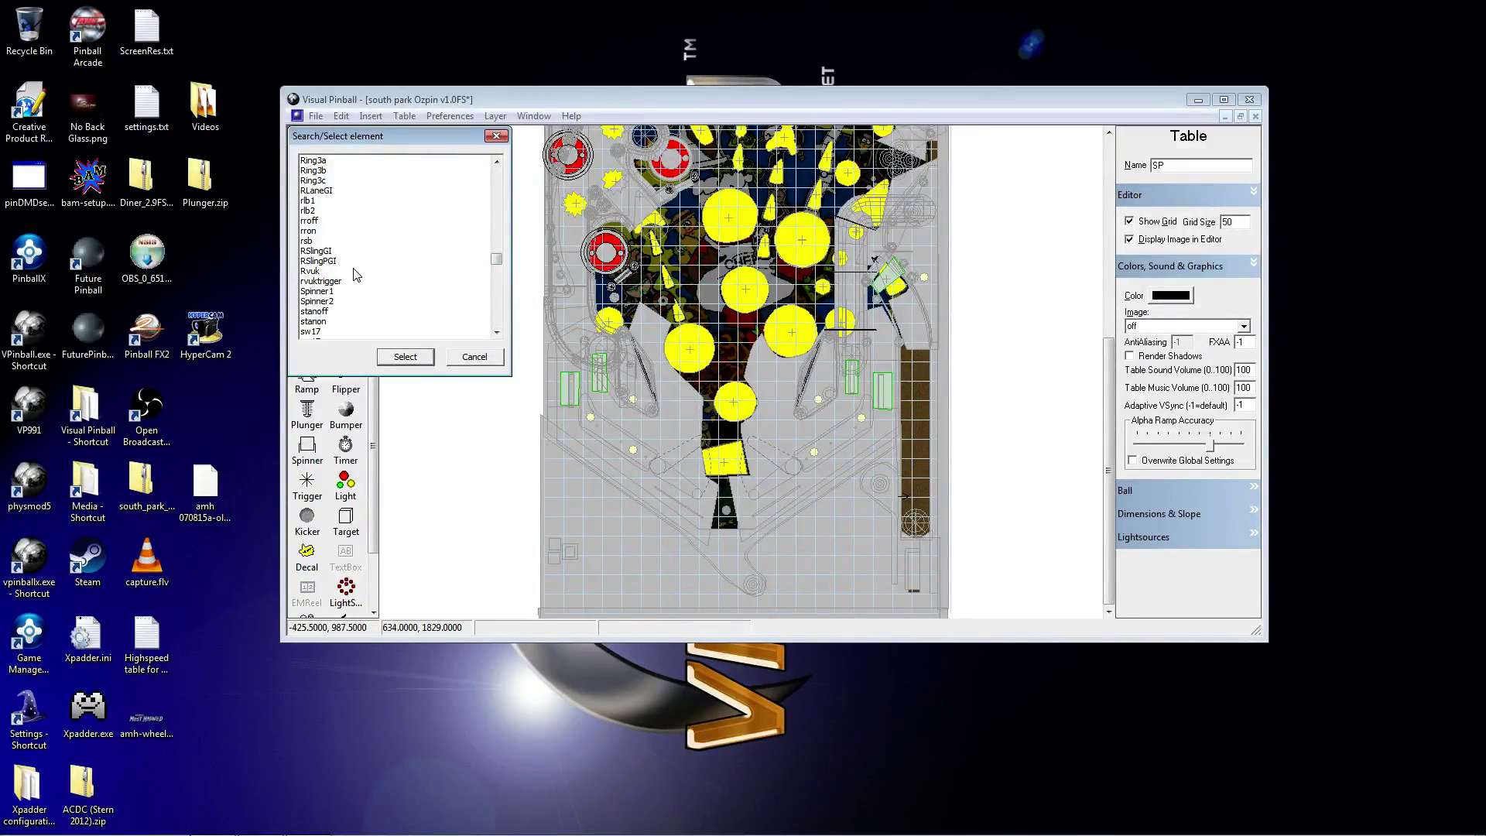
{"action": "scroll", "coordinate": [356, 274], "scroll_direction": "up", "scroll_amount": 5}
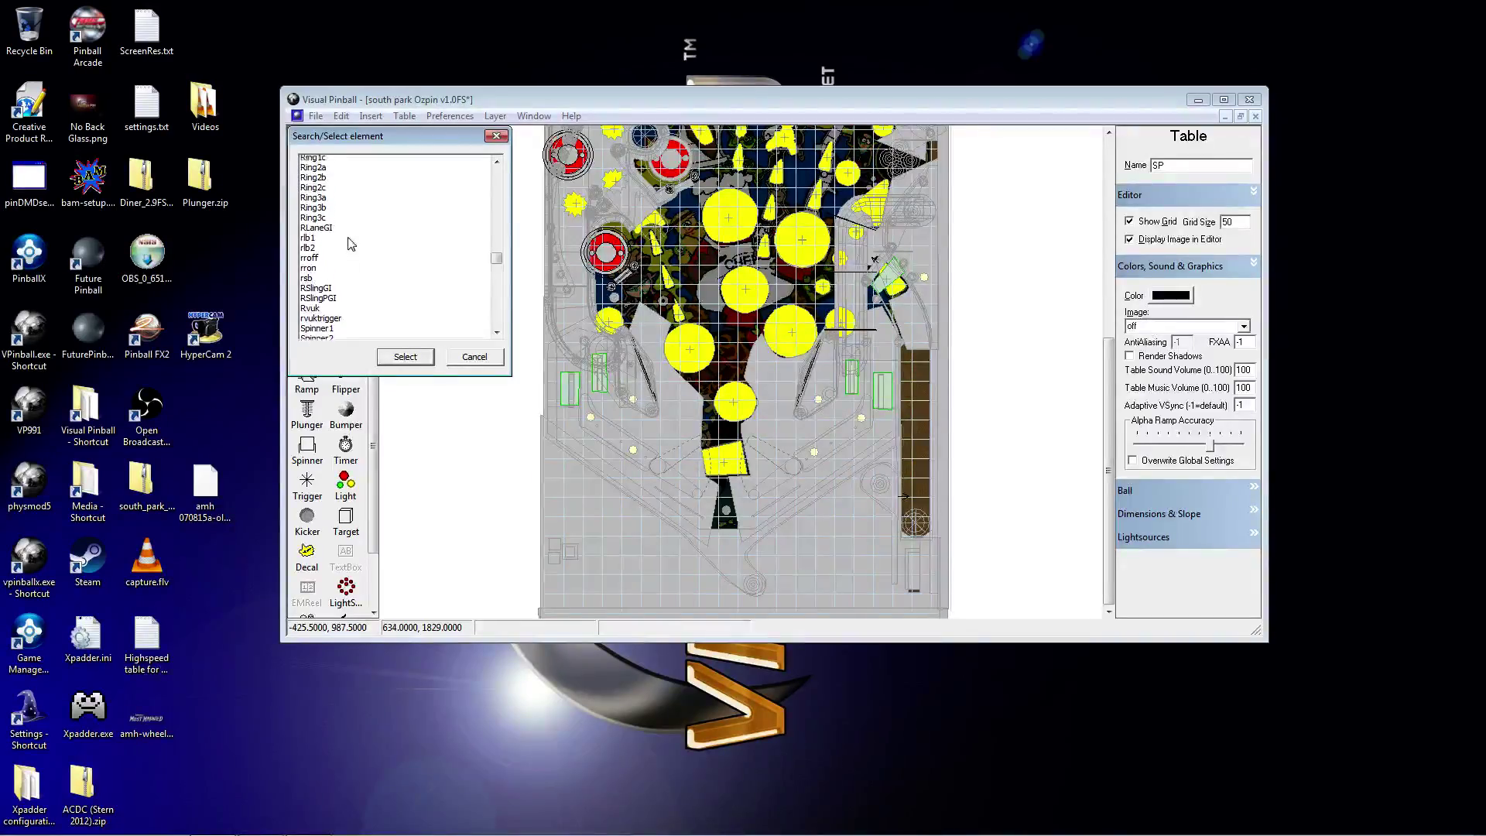
{"action": "scroll", "coordinate": [351, 245], "scroll_direction": "up", "scroll_amount": 4}
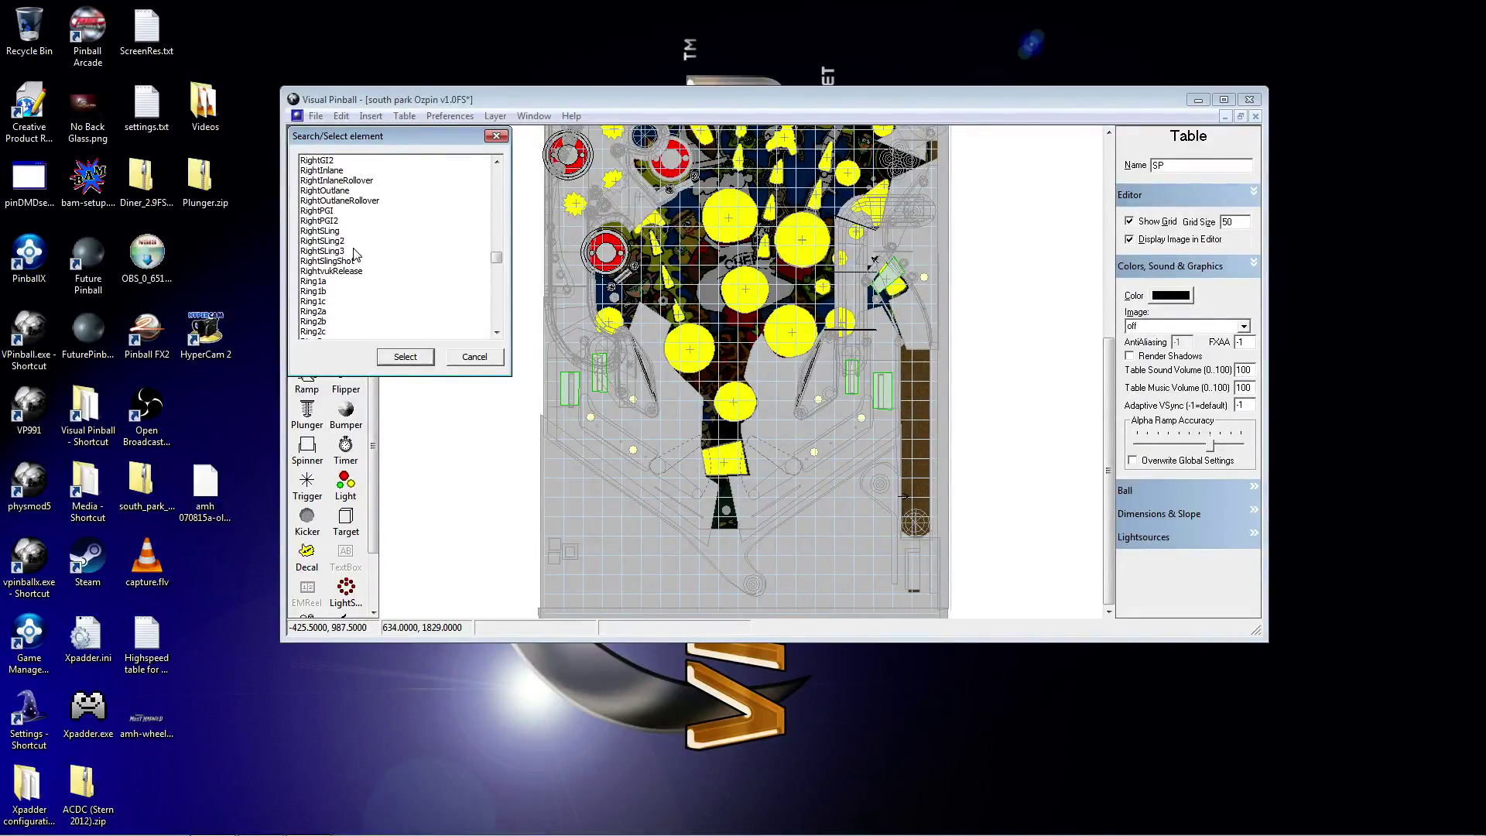
{"action": "scroll", "coordinate": [355, 253], "scroll_direction": "up", "scroll_amount": 3}
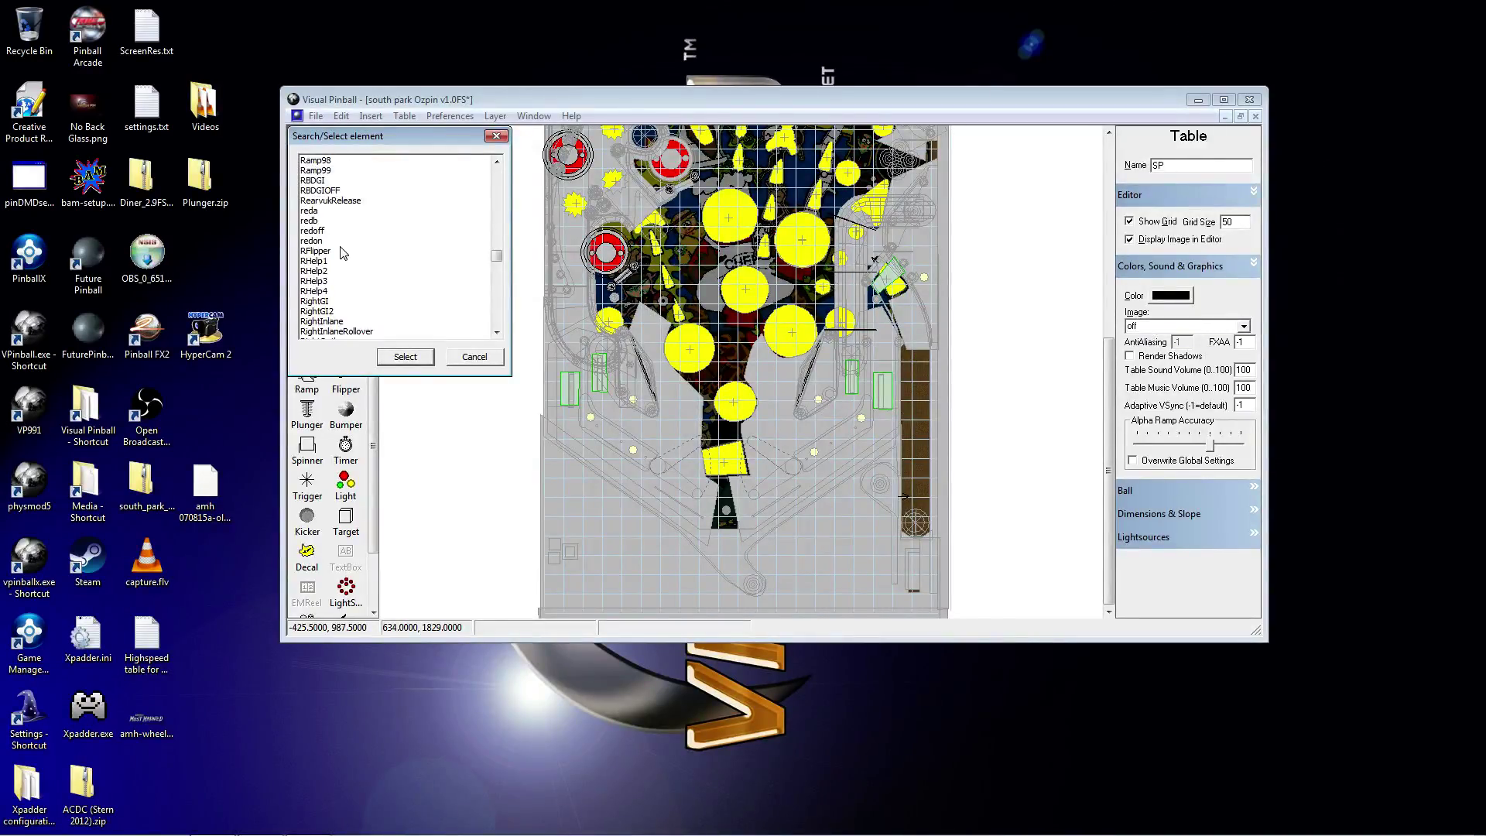
{"action": "left_click", "coordinate": [342, 250]}
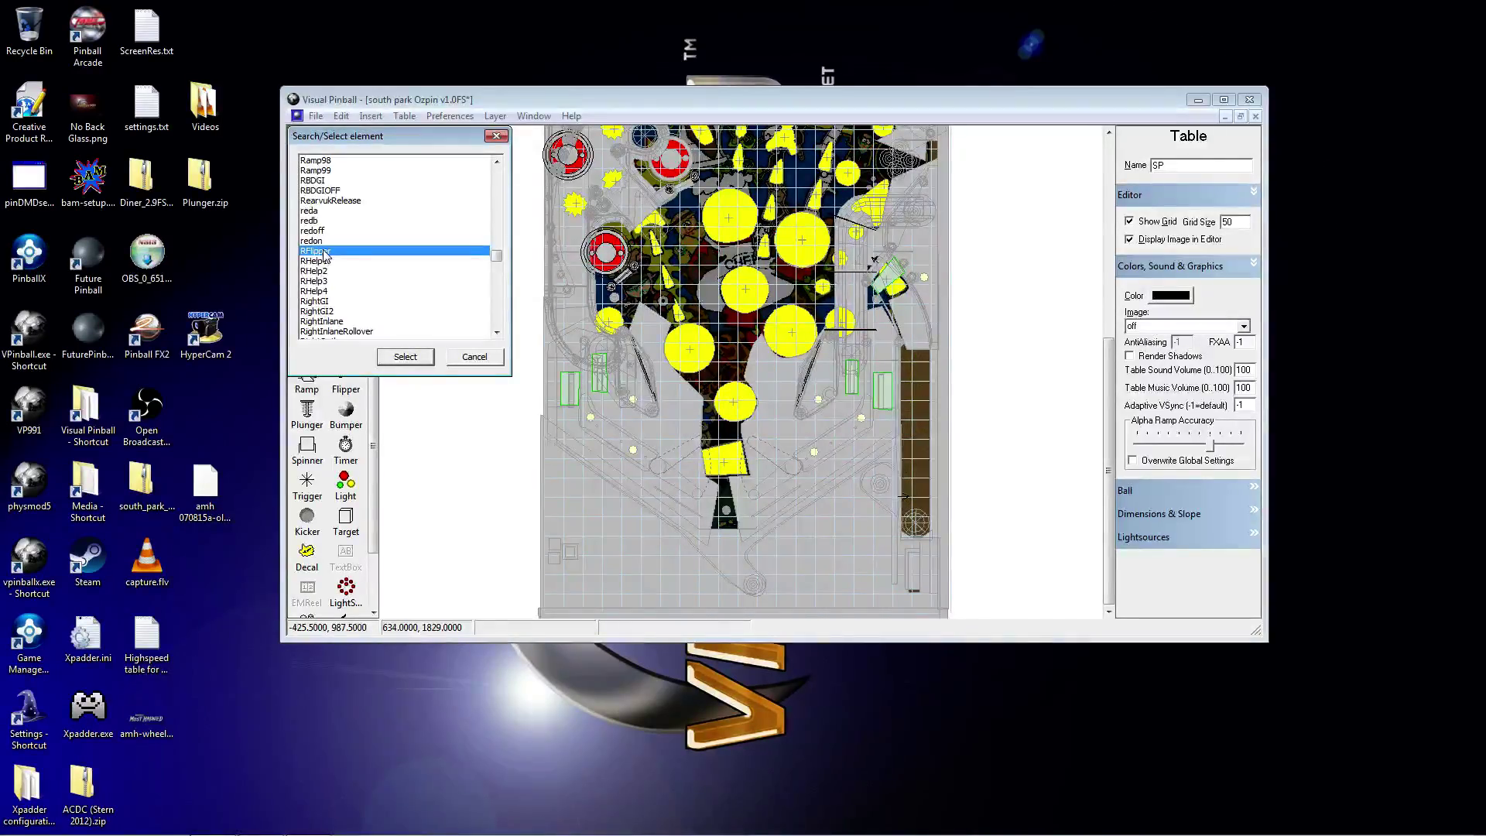
{"action": "mouse_move", "coordinate": [497, 255]}
{"action": "left_mouse_down"}
{"action": "mouse_move", "coordinate": [497, 195]}
{"action": "mouse_move", "coordinate": [499, 266]}
{"action": "left_mouse_up"}
{"action": "key", "text": "l"}
{"action": "key", "text": "f"}
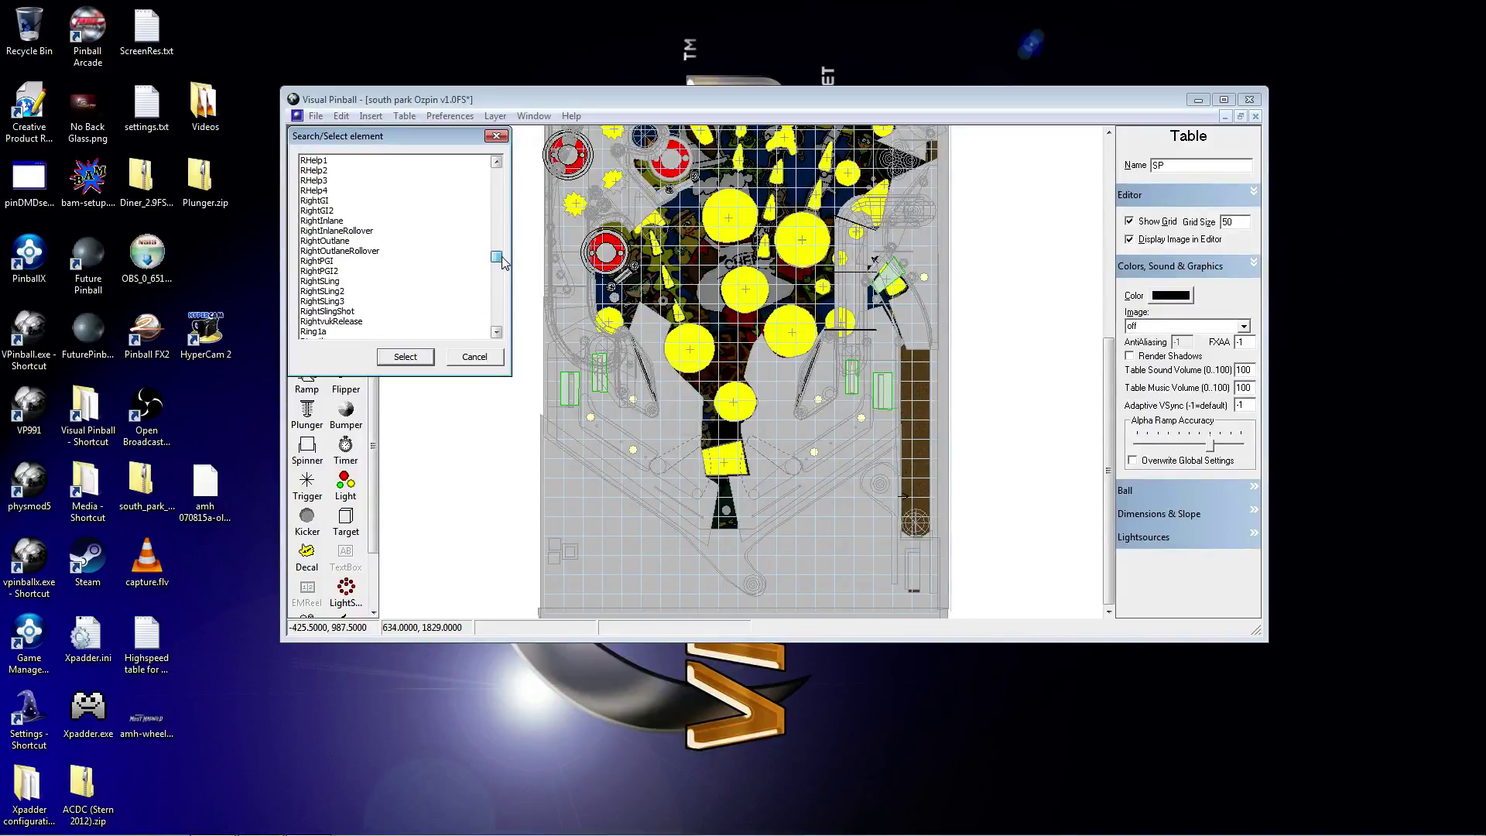
{"action": "left_click", "coordinate": [419, 356]}
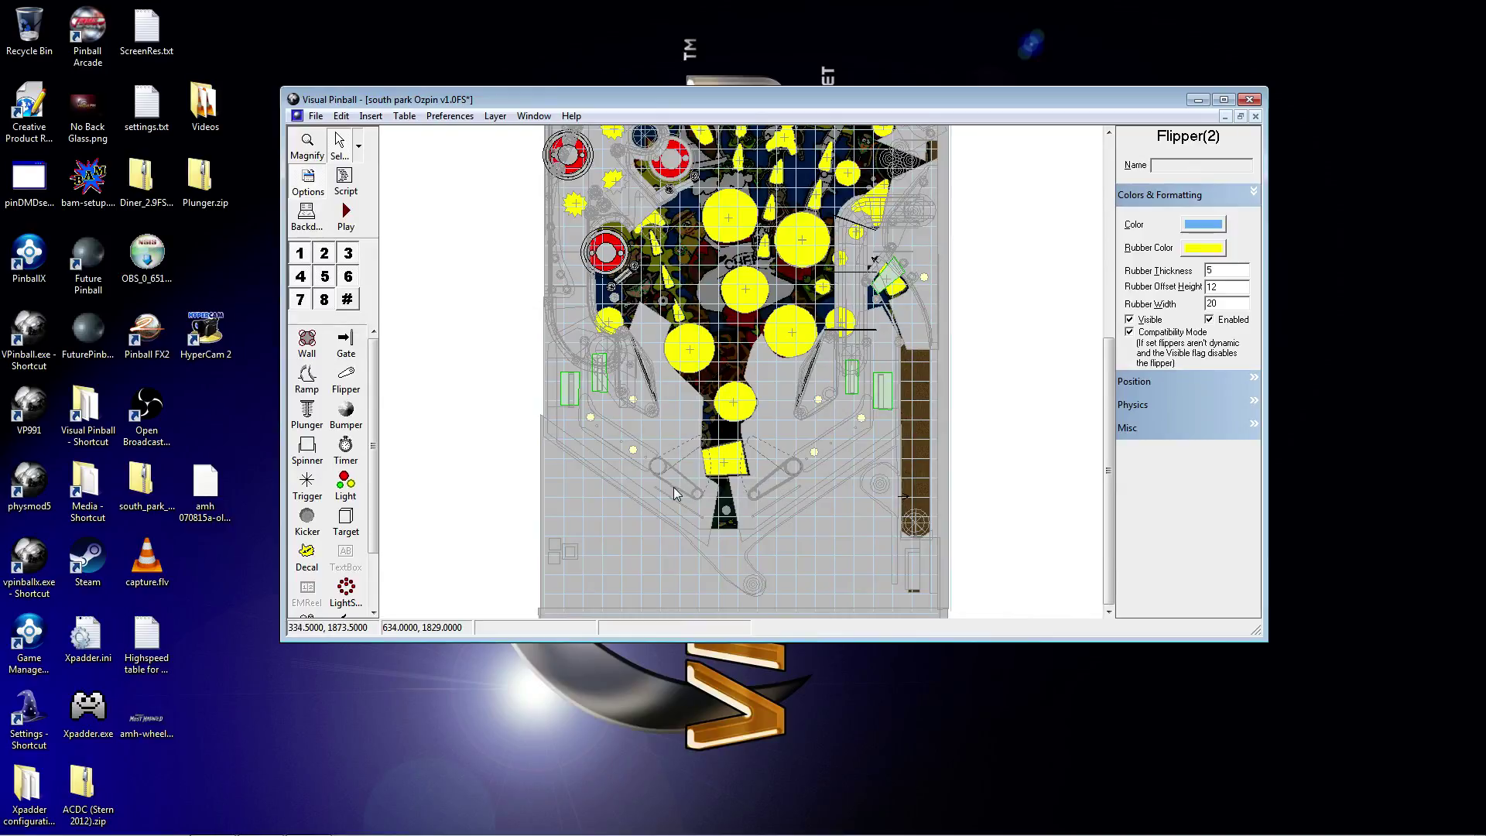
Step: In the physics settings of both flippers, set the speed to 0.25, strength to .5 and elasticity to 0.55
{"action": "left_click", "coordinate": [1251, 402]}
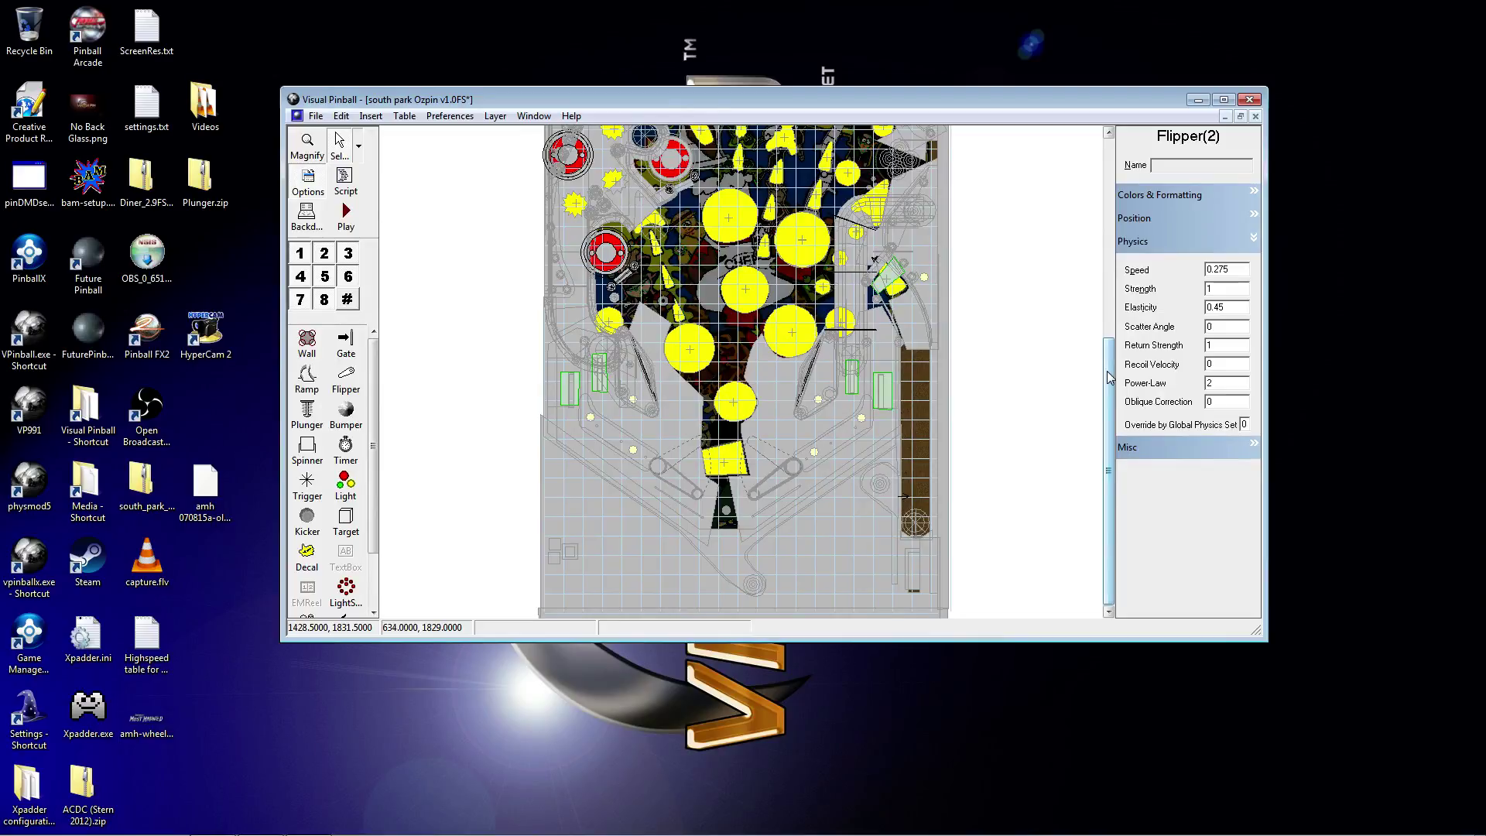
{"action": "left_click_drag", "start_coordinate": [1109, 377], "coordinate": [1110, 169]}
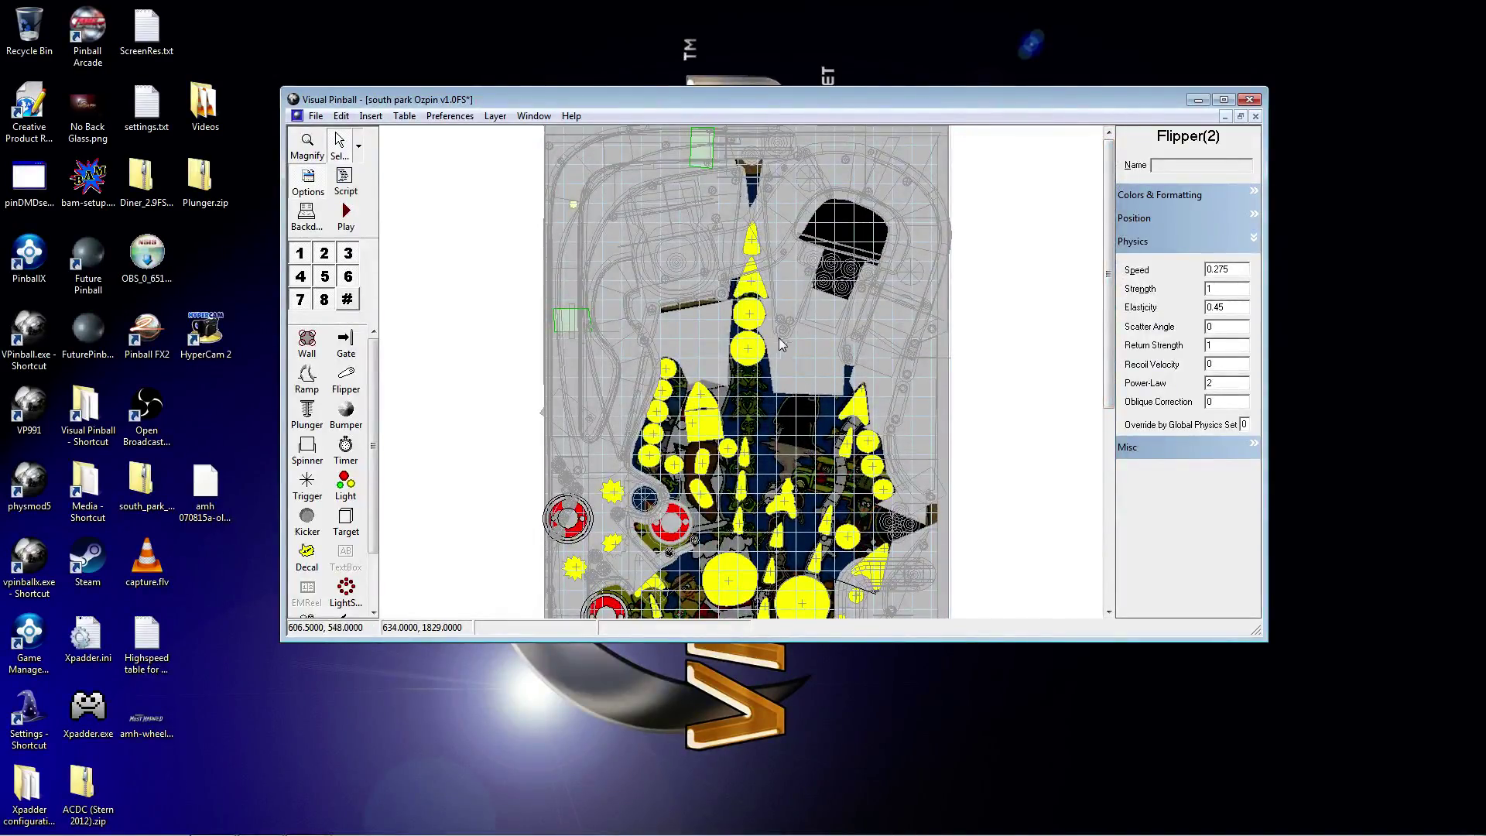
{"action": "left_click_drag", "start_coordinate": [1108, 249], "coordinate": [1105, 438]}
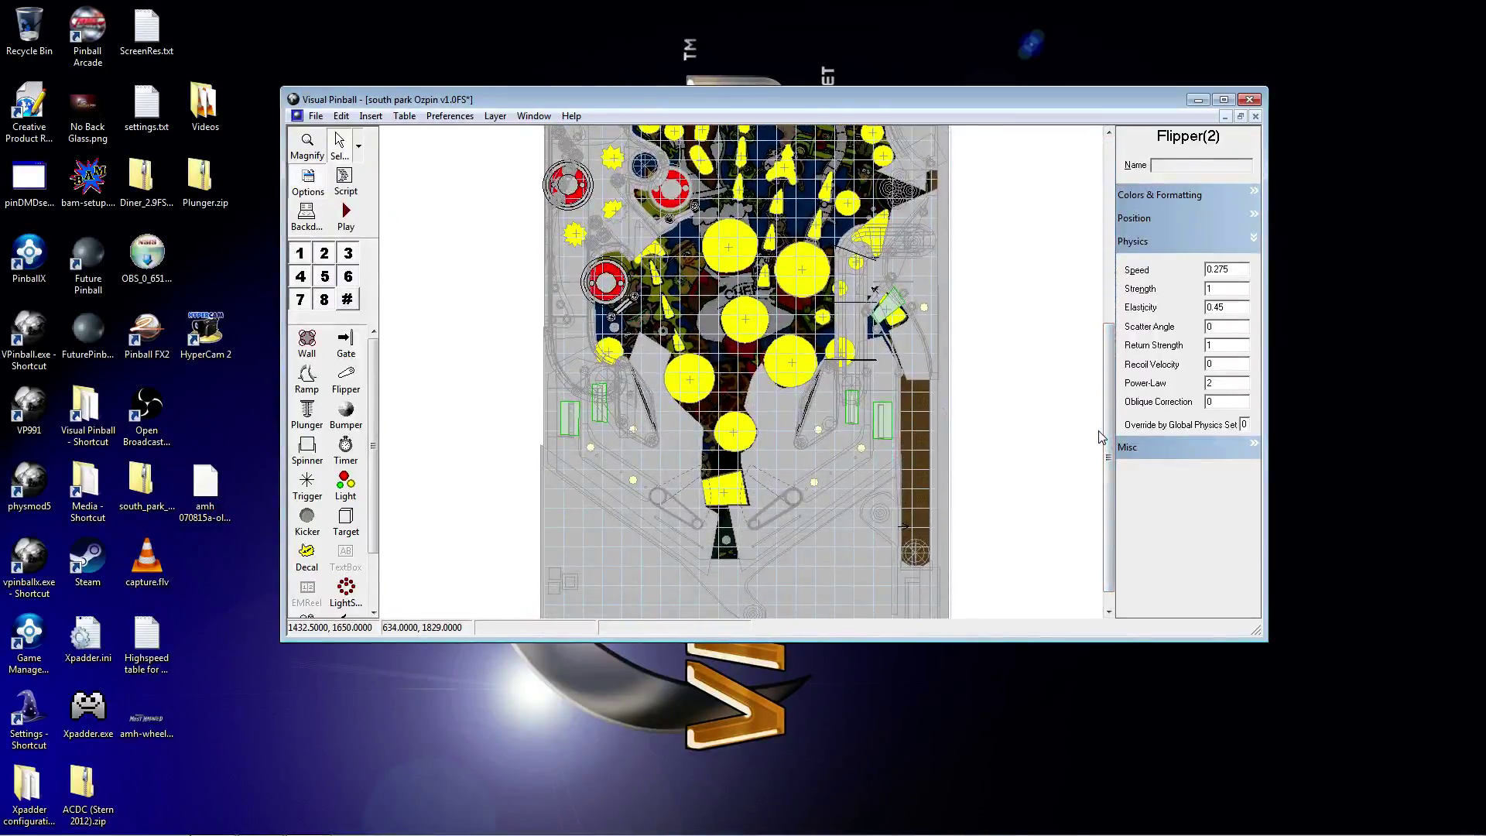
{"action": "left_click", "coordinate": [1239, 268]}
{"action": "key", "text": "BackSpace"}
{"action": "key", "text": "BackSpace"}
{"action": "type", "text": "5"}
{"action": "left_click", "coordinate": [1208, 288]}
{"action": "type", "text": ".5"}
{"action": "left_click", "coordinate": [1232, 306]}
{"action": "key", "text": "BackSpace"}
{"action": "key", "text": "BackSpace"}
{"action": "type", "text": "55"}
Step: Set both flippers' return strength to 0.07, recoil velocity to 25 and oblique correction to 4.5
{"action": "left_click", "coordinate": [1220, 346]}
{"action": "key", "text": "BackSpace"}
{"action": "type", "text": ".05"}
{"action": "left_click", "coordinate": [1232, 365]}
{"action": "type", "text": ".07"}
{"action": "type", "text": "7"}
{"action": "key", "text": "Tab"}
{"action": "type", "text": "25"}
{"action": "left_click", "coordinate": [1217, 398]}
{"action": "key", "text": "BackSpace"}
{"action": "type", "text": "4.5"}
Step: Review both flippers' position, miscellaneous and physics settings, and clear the selection
{"action": "left_click", "coordinate": [1136, 219]}
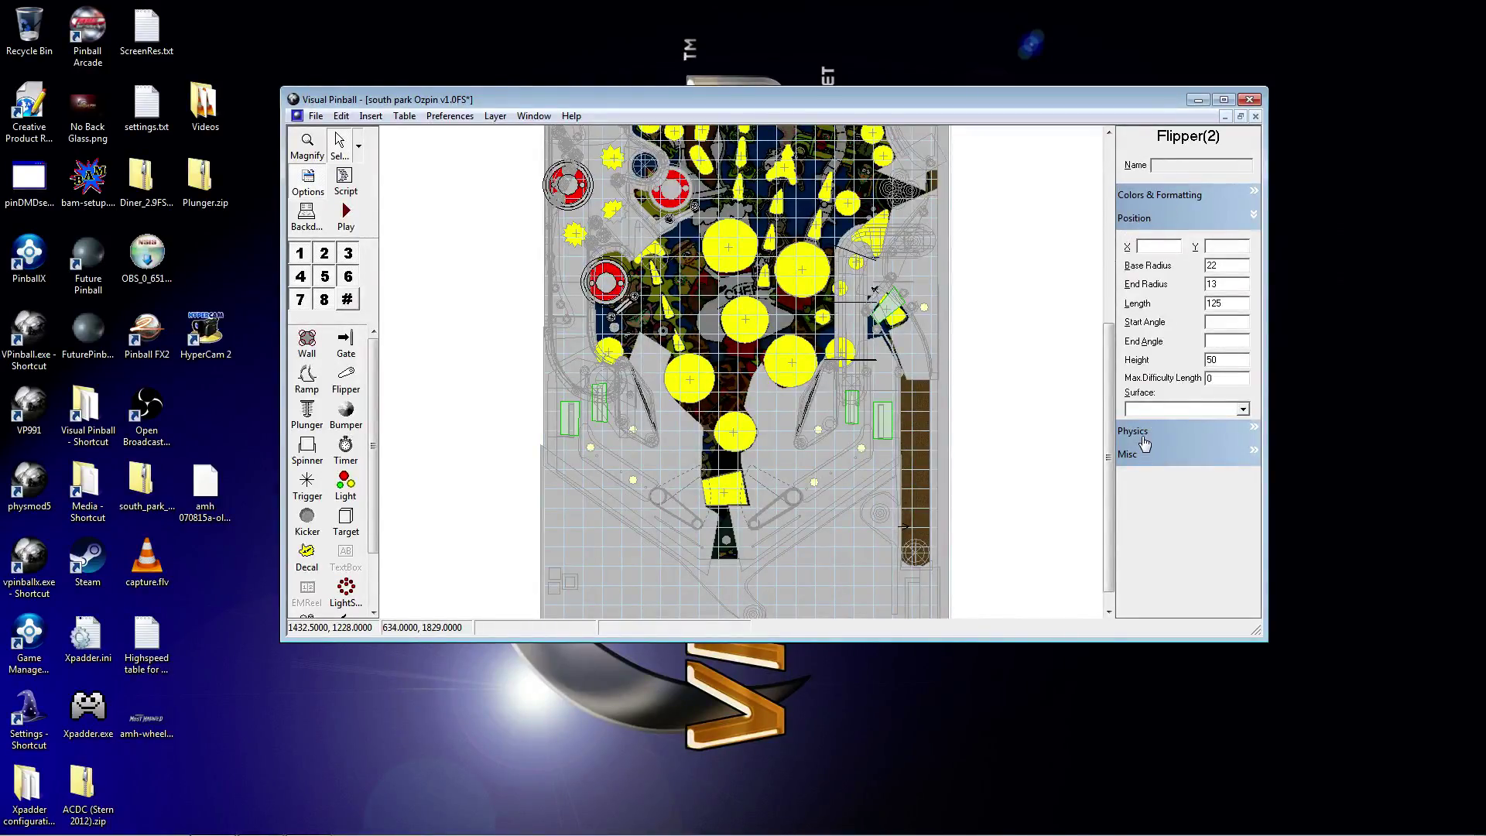
{"action": "left_click", "coordinate": [1126, 458]}
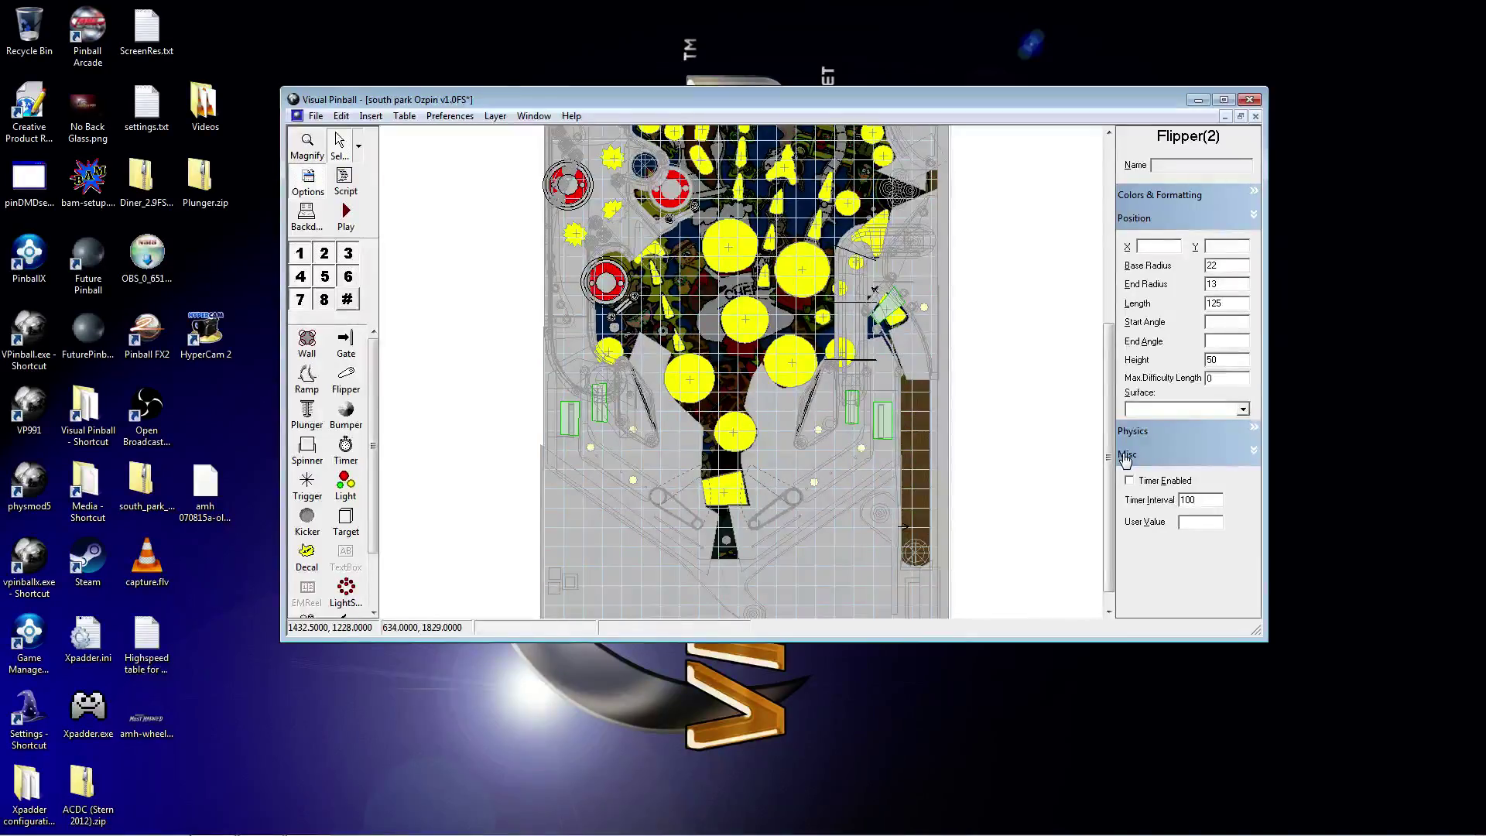
{"action": "left_click", "coordinate": [1129, 459]}
{"action": "left_click", "coordinate": [1134, 433]}
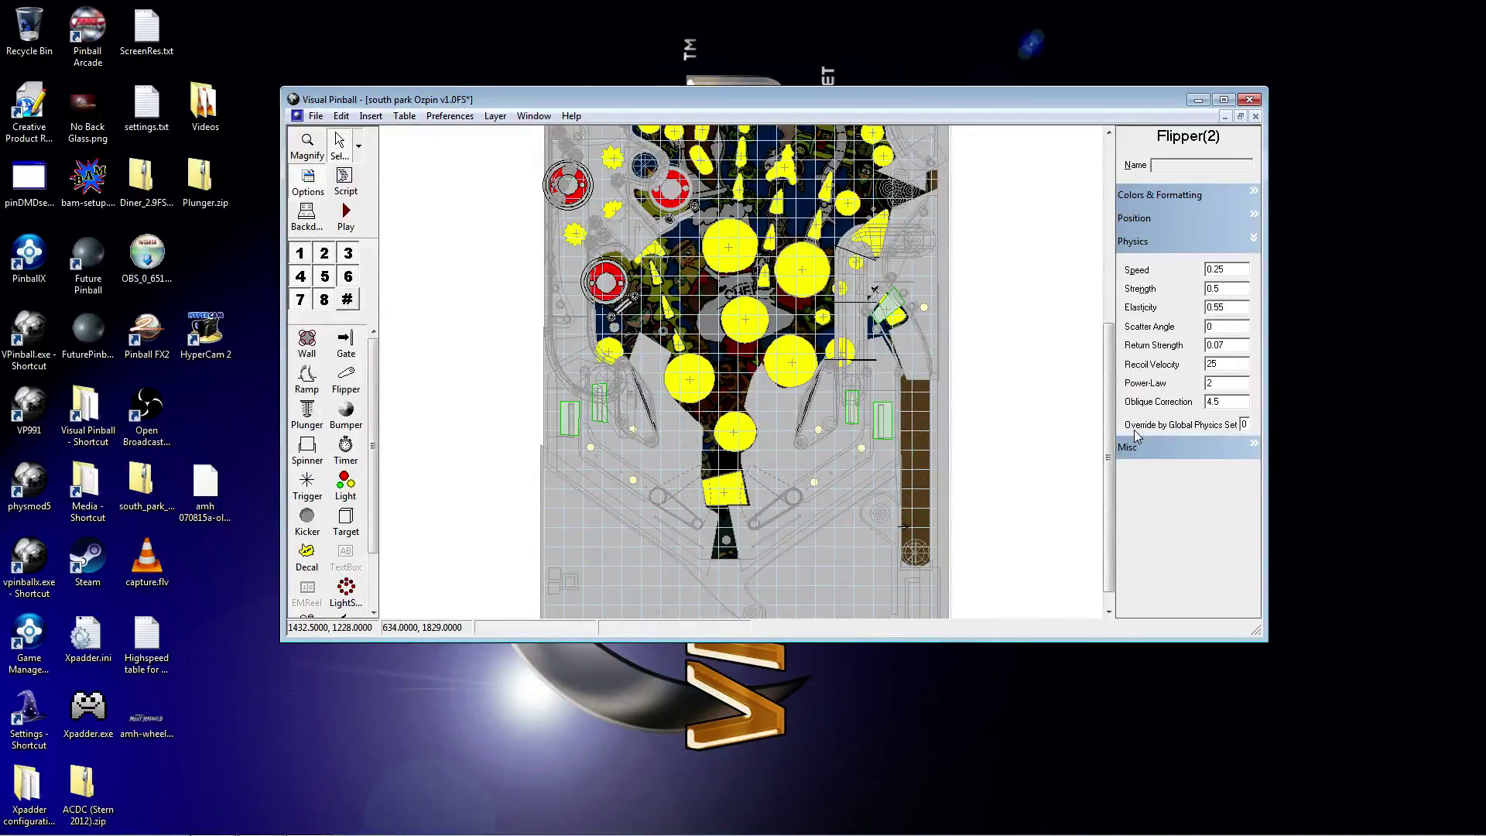
{"action": "left_click", "coordinate": [1062, 337]}
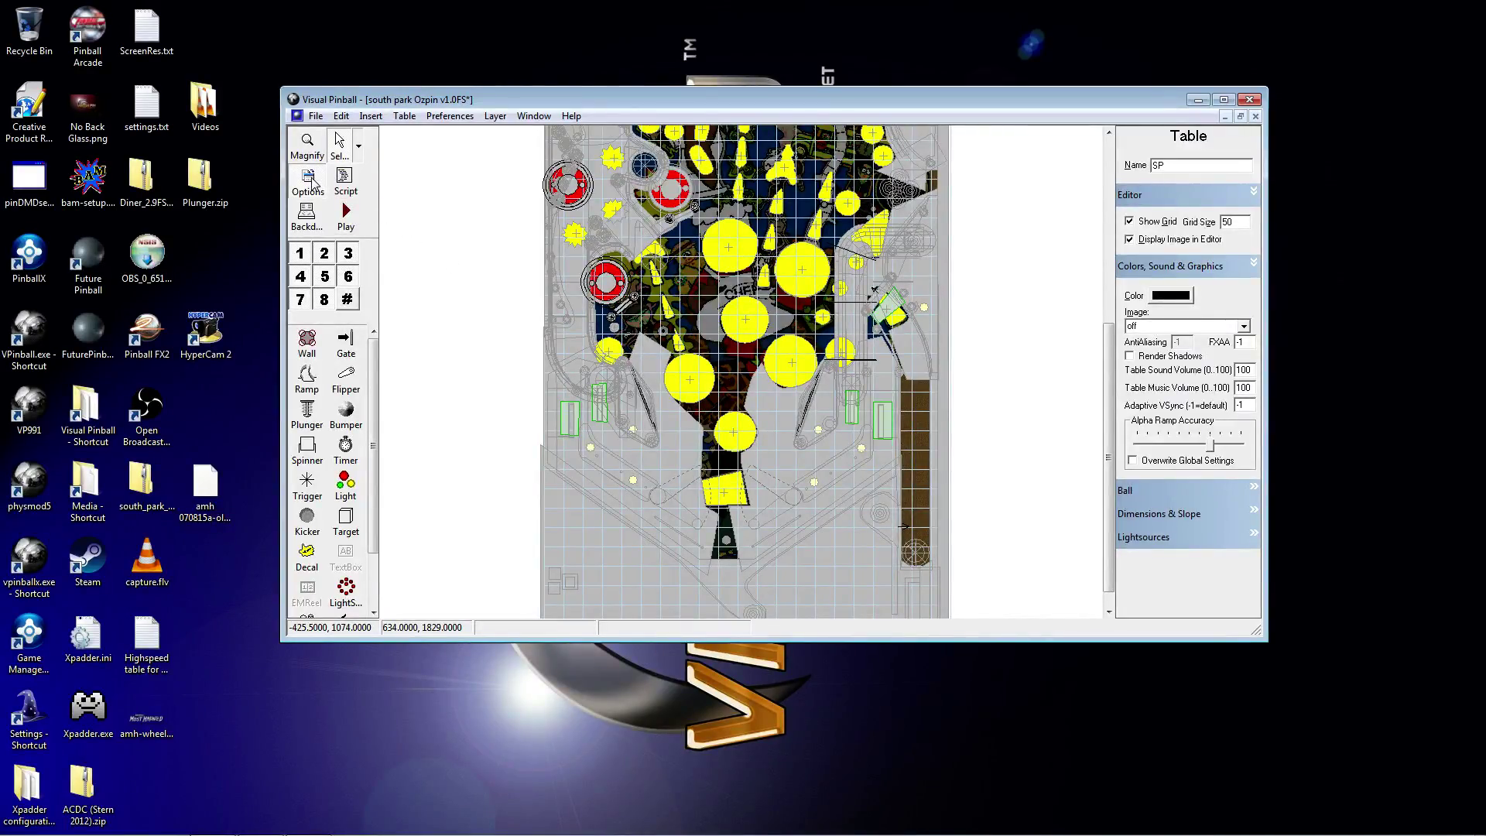
{"action": "scroll", "coordinate": [457, 214], "scroll_direction": "down", "scroll_amount": 3}
{"action": "scroll", "coordinate": [457, 213], "scroll_direction": "up", "scroll_amount": 3}
{"action": "scroll", "coordinate": [456, 214], "scroll_direction": "up", "scroll_amount": 1}
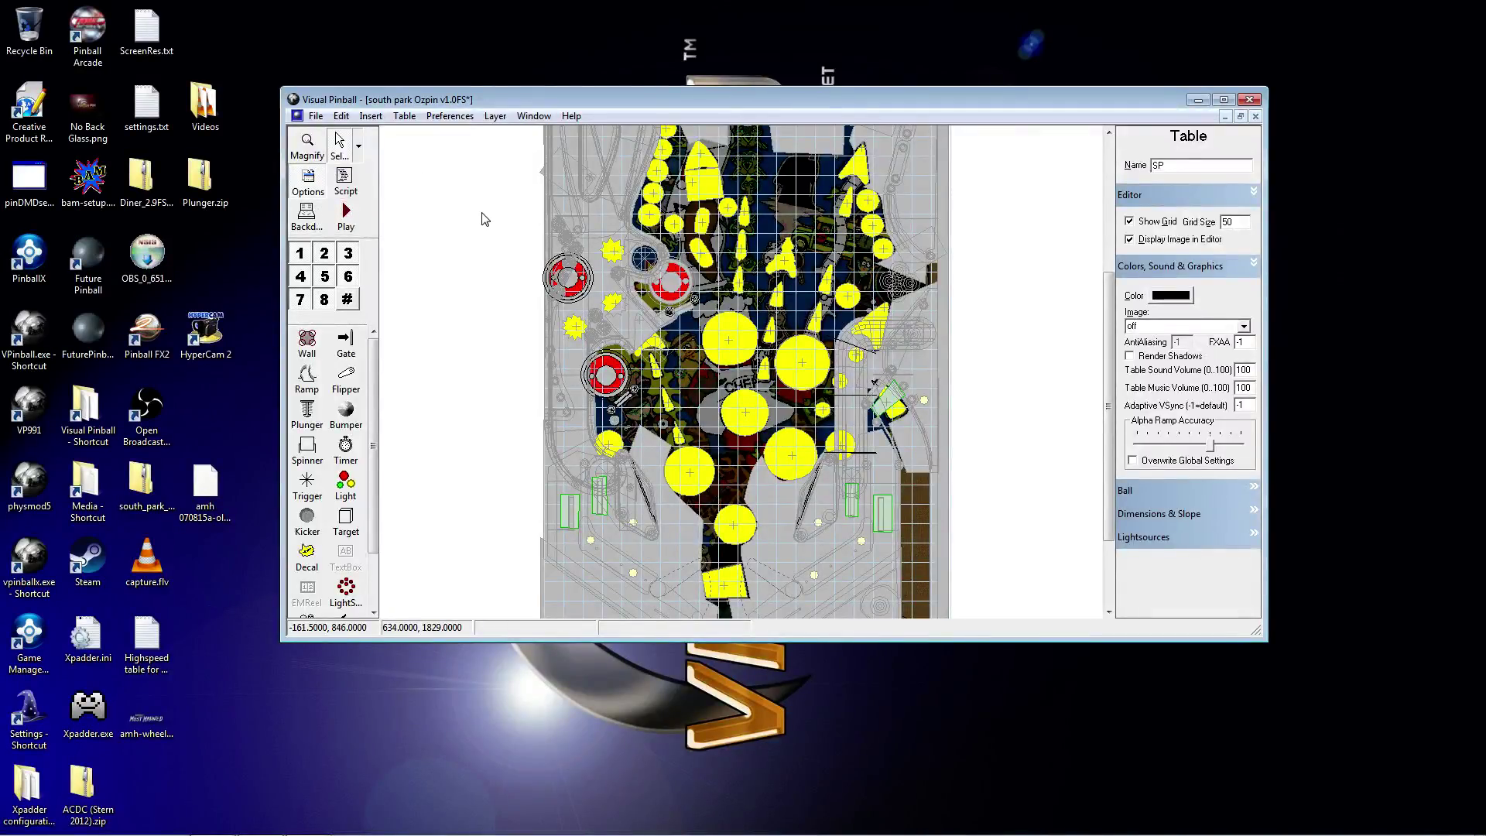
{"action": "scroll", "coordinate": [484, 219], "scroll_direction": "down", "scroll_amount": 2}
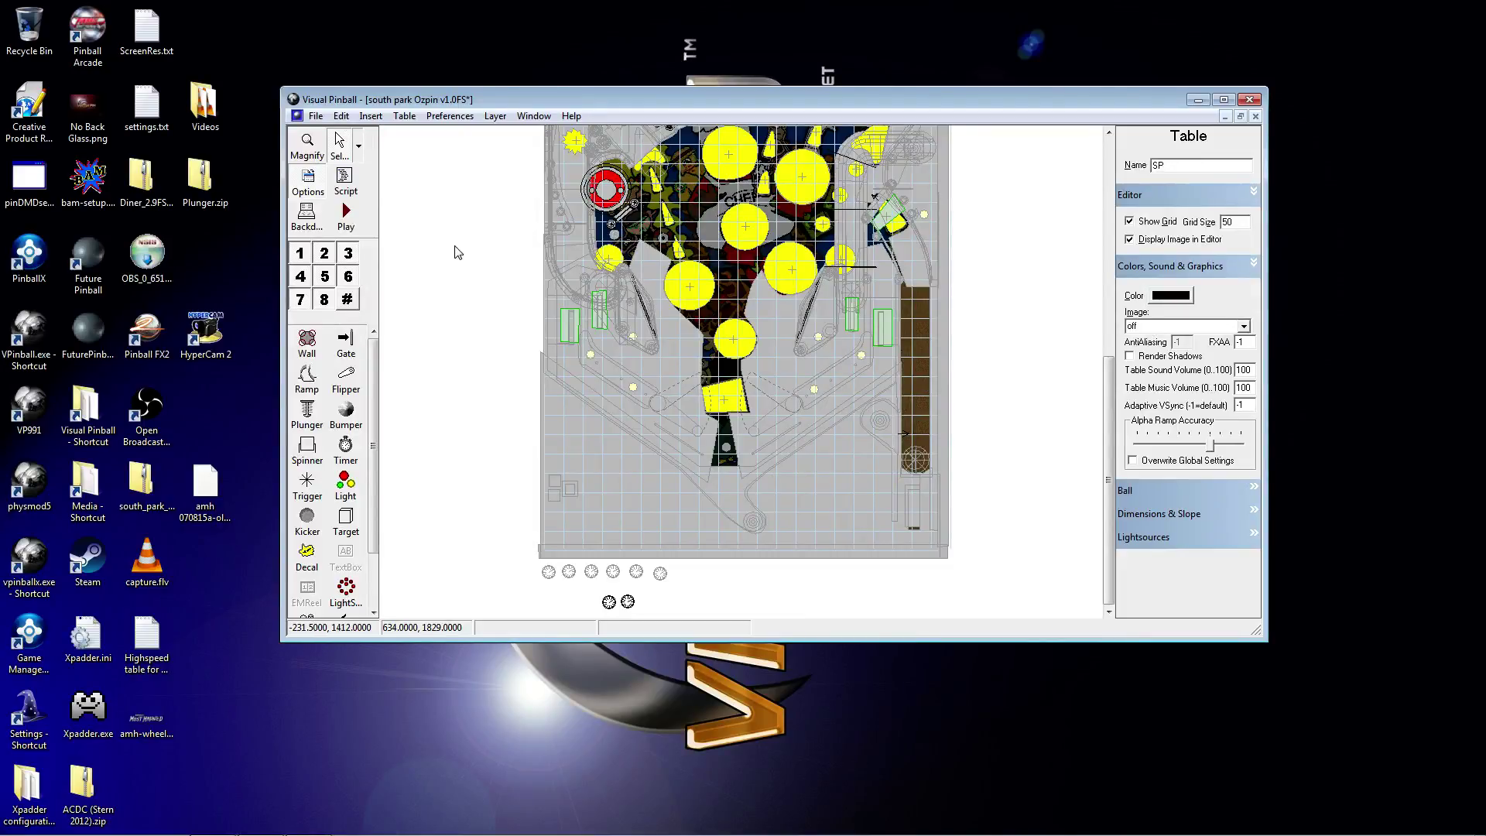
{"action": "left_click", "coordinate": [341, 116]}
{"action": "left_click", "coordinate": [396, 243]}
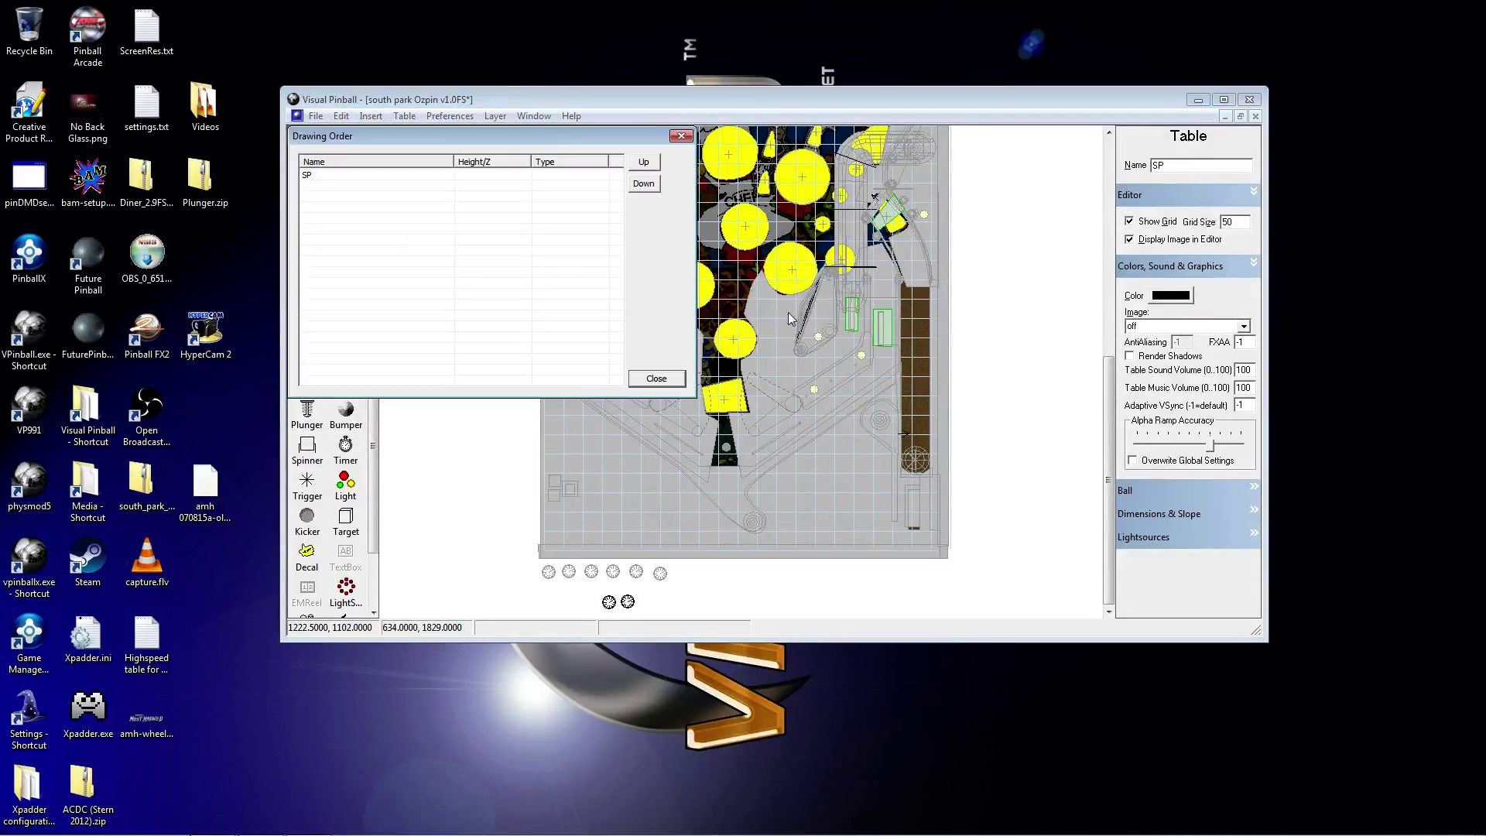
{"action": "left_click", "coordinate": [681, 136]}
Step: Find LFlipper in the element search list and select only that flipper on the table
{"action": "left_click", "coordinate": [341, 116]}
{"action": "left_click", "coordinate": [404, 226]}
{"action": "left_click", "coordinate": [408, 231]}
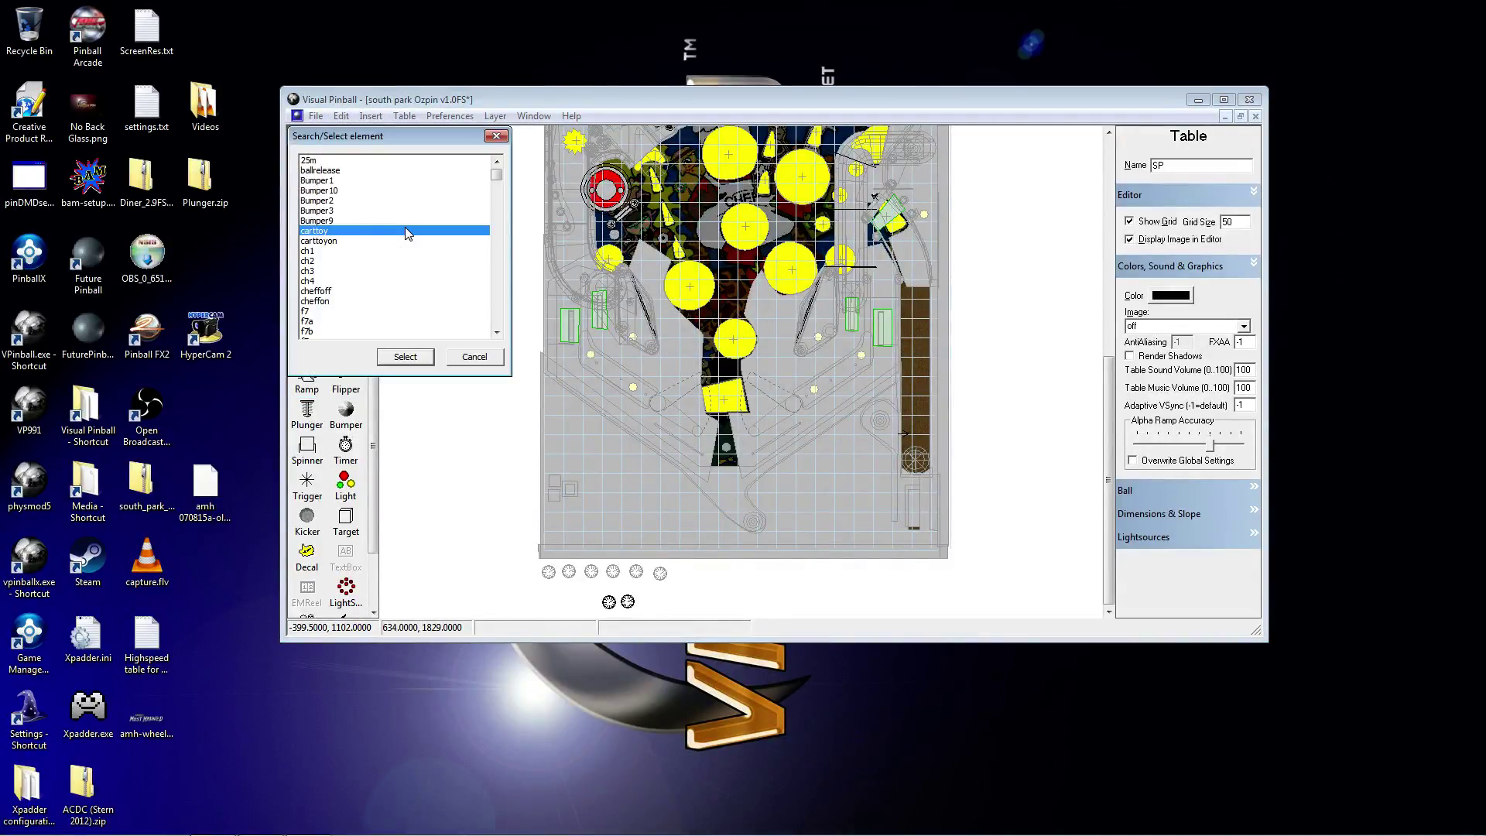
{"action": "key", "text": "l"}
{"action": "key", "text": "f"}
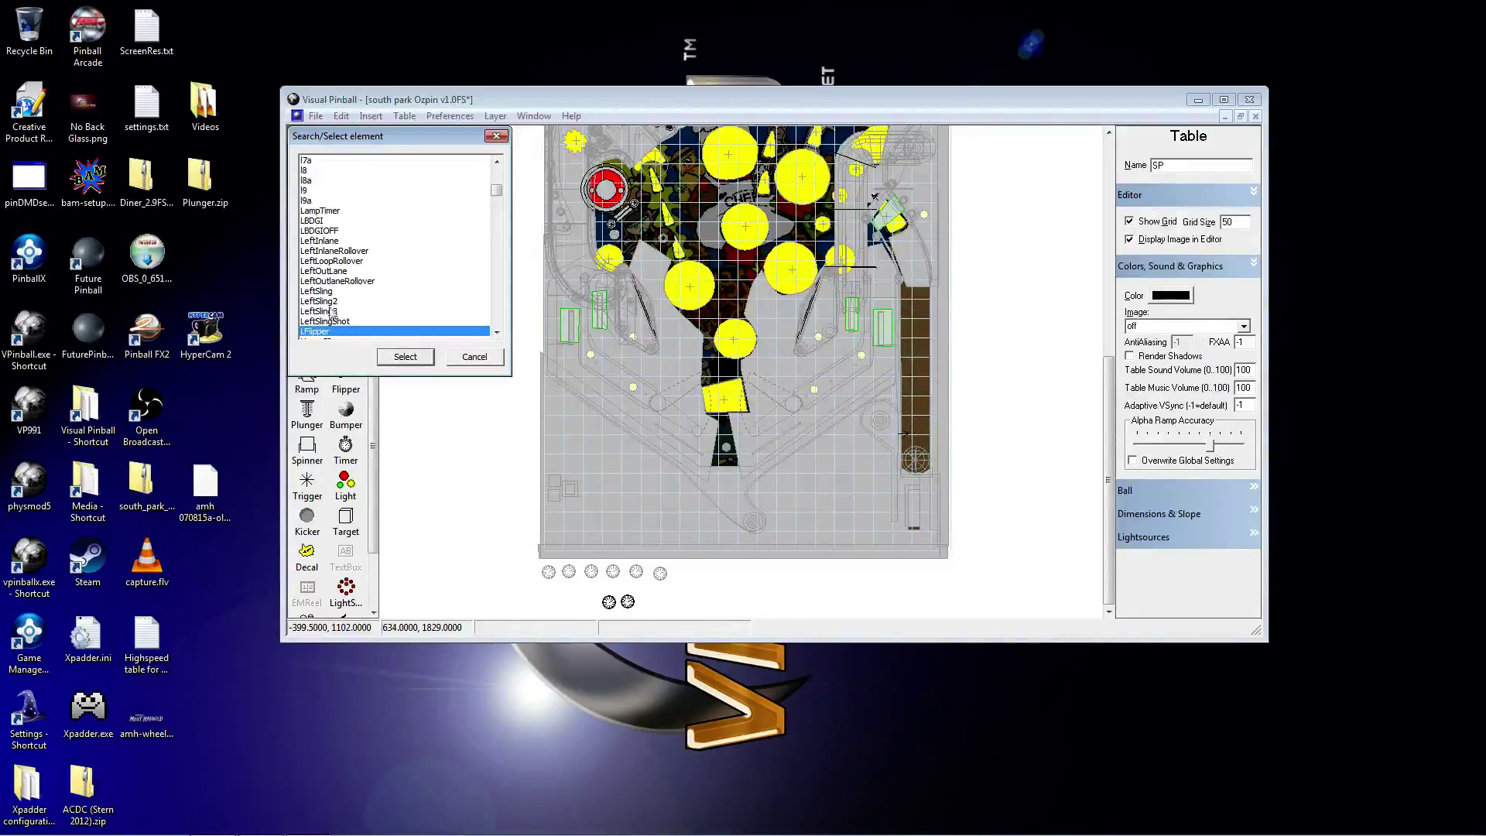
{"action": "left_click", "coordinate": [395, 356]}
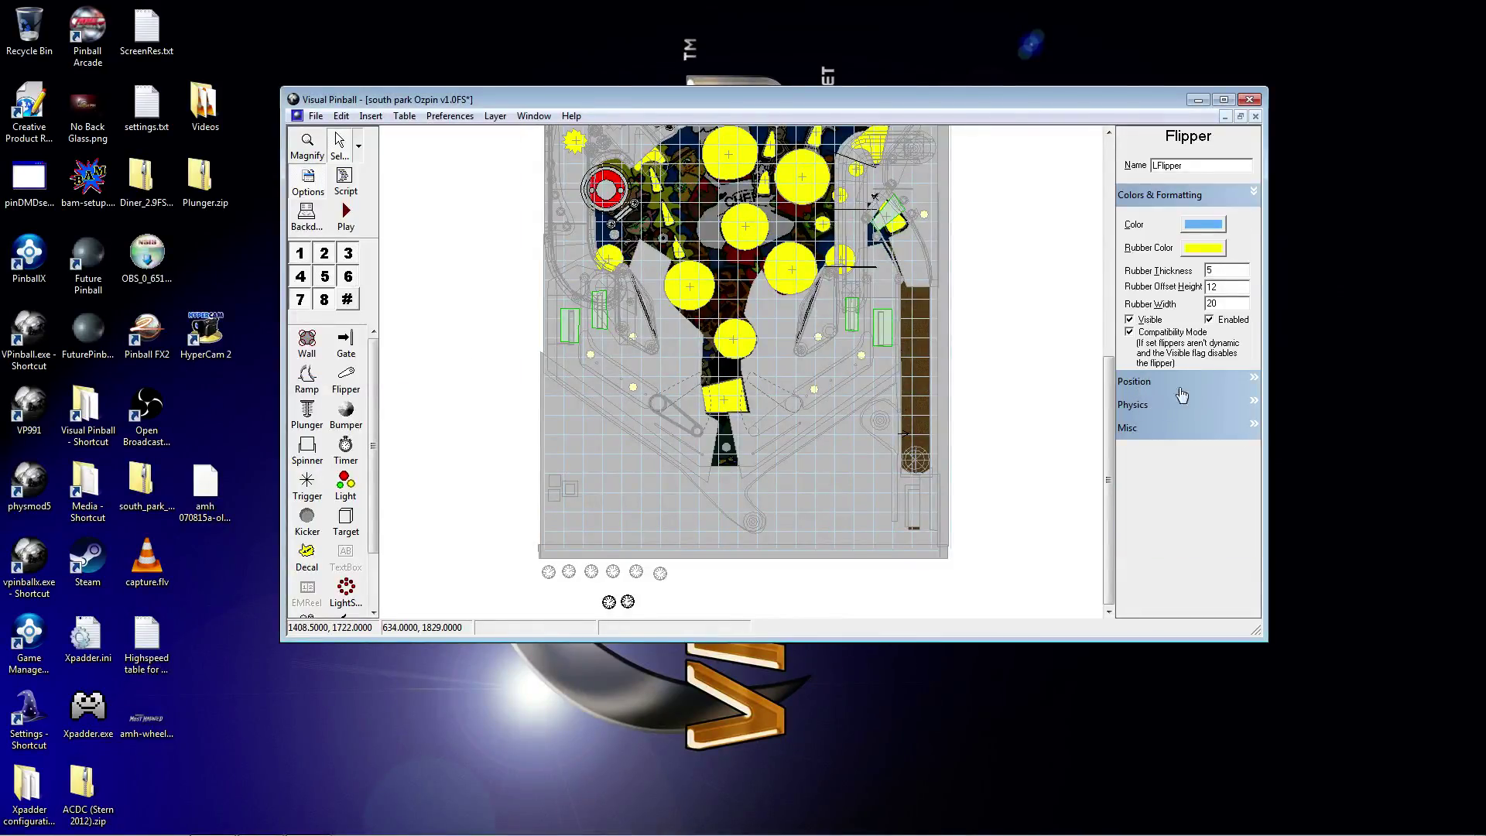
Step: Open the left flipper's position settings and save the table
{"action": "left_click", "coordinate": [1256, 382]}
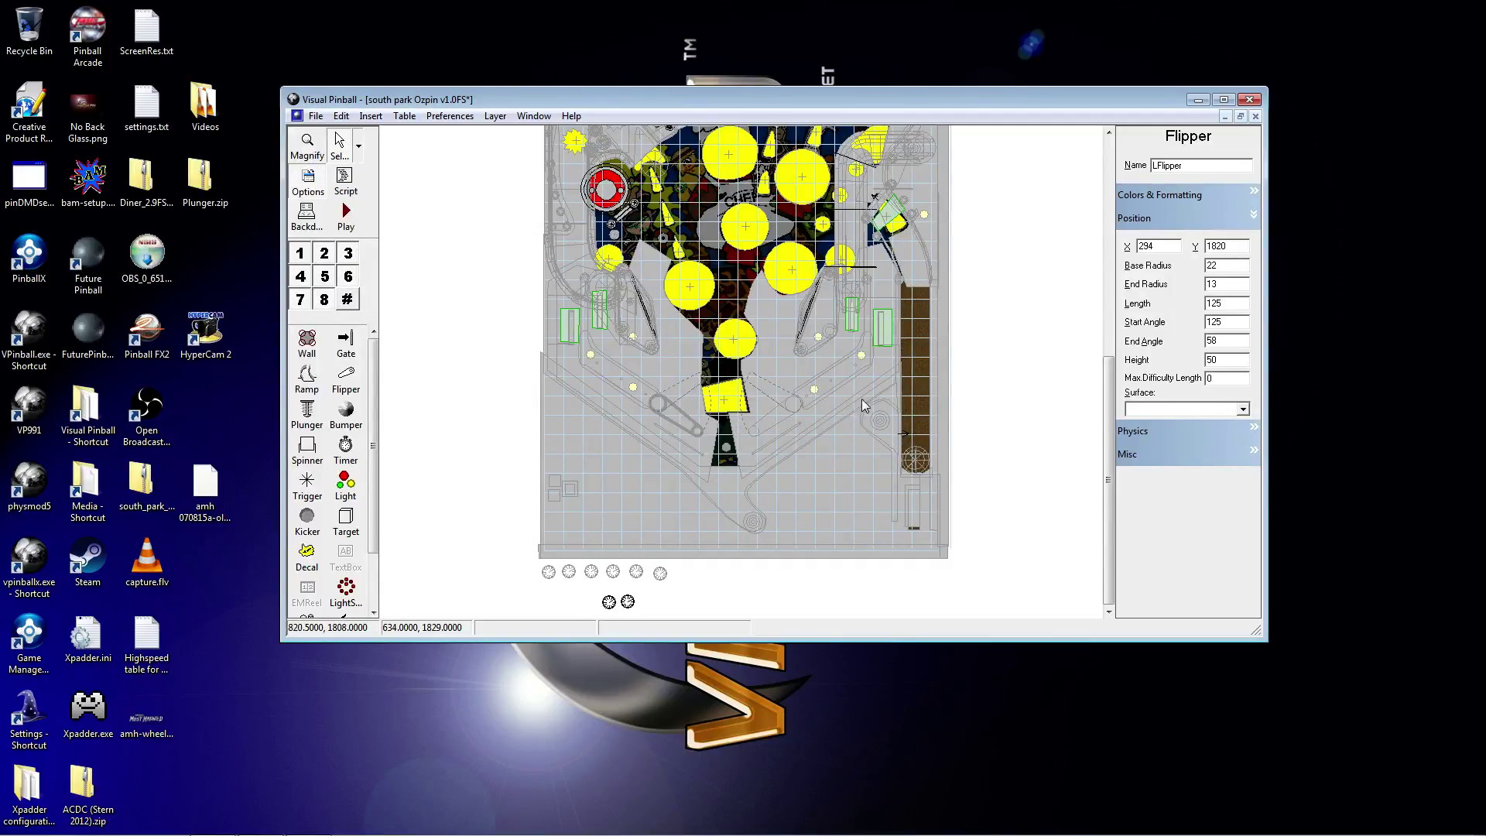
{"action": "left_click", "coordinate": [1226, 303]}
{"action": "left_click", "coordinate": [315, 116]}
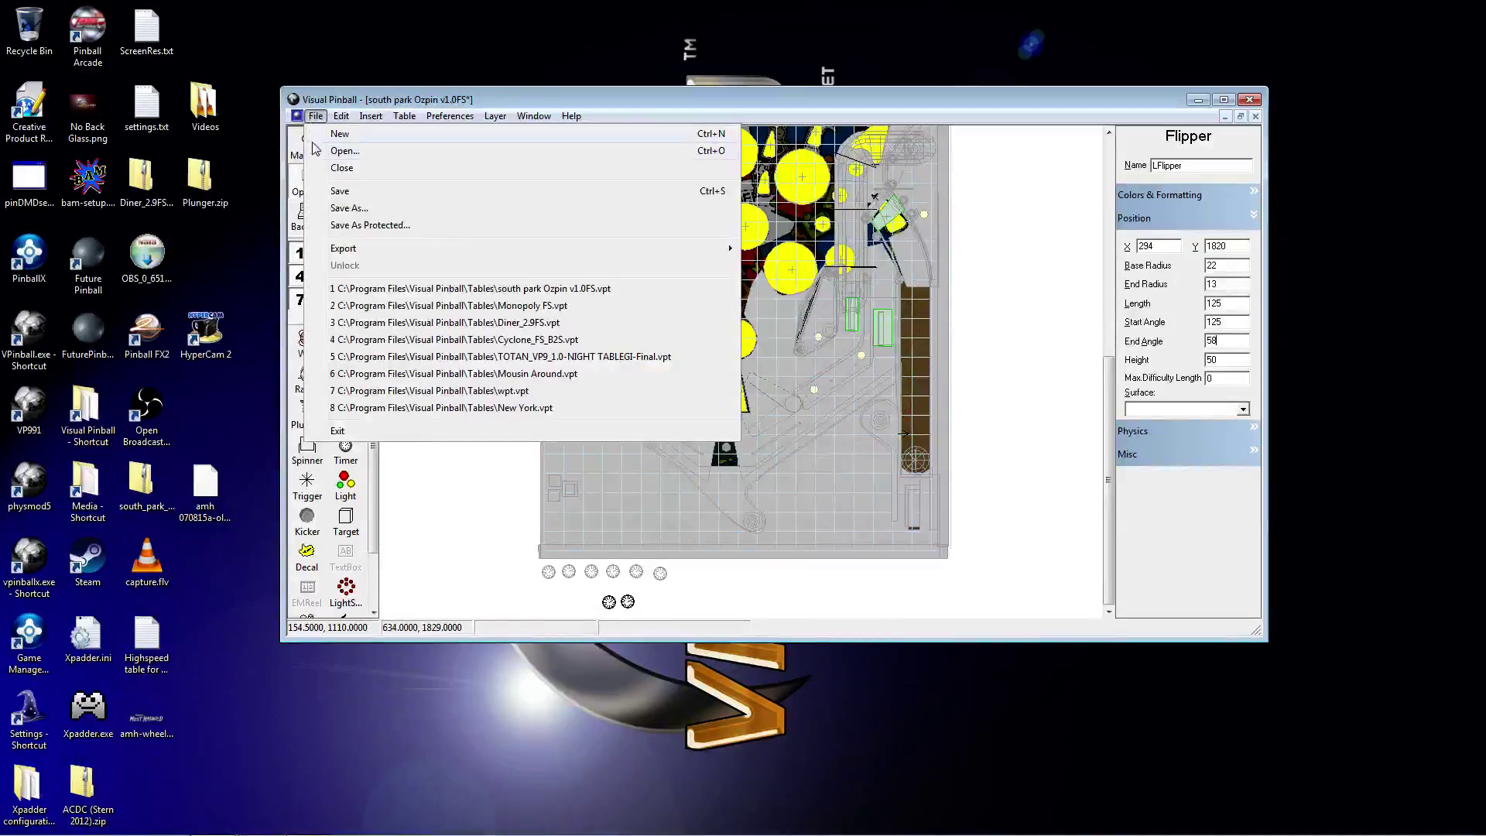
{"action": "left_click", "coordinate": [348, 193]}
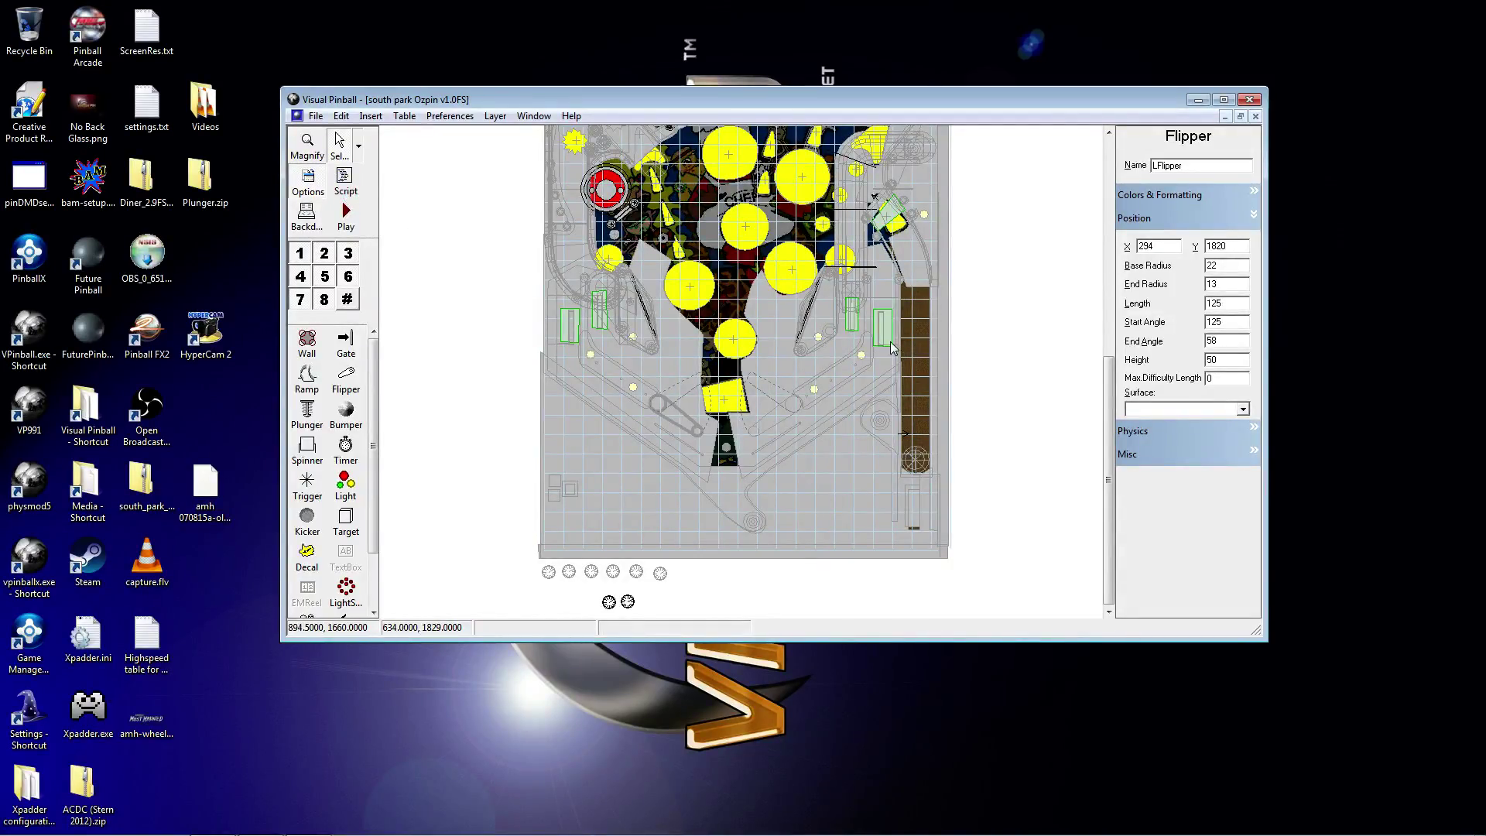
Step: Try end angles of 25, 58, 65 and 75 for the left flipper
{"action": "double_click", "coordinate": [1219, 340]}
{"action": "type", "text": "25"}
{"action": "left_click_drag", "start_coordinate": [1216, 344], "coordinate": [1200, 348]}
{"action": "key", "text": "BackSpace"}
{"action": "type", "text": "58"}
{"action": "left_click_drag", "start_coordinate": [1214, 342], "coordinate": [1202, 345]}
{"action": "type", "text": "65"}
{"action": "left_click", "coordinate": [1234, 322]}
{"action": "double_click", "coordinate": [1213, 342]}
{"action": "type", "text": "75"}
{"action": "left_click", "coordinate": [1226, 322]}
Step: Set the left flipper's end angle to 62 and deselect the flipper
{"action": "left_click_drag", "start_coordinate": [1217, 342], "coordinate": [1198, 349]}
{"action": "type", "text": "62"}
{"action": "left_click", "coordinate": [1235, 322]}
{"action": "left_click", "coordinate": [431, 232]}
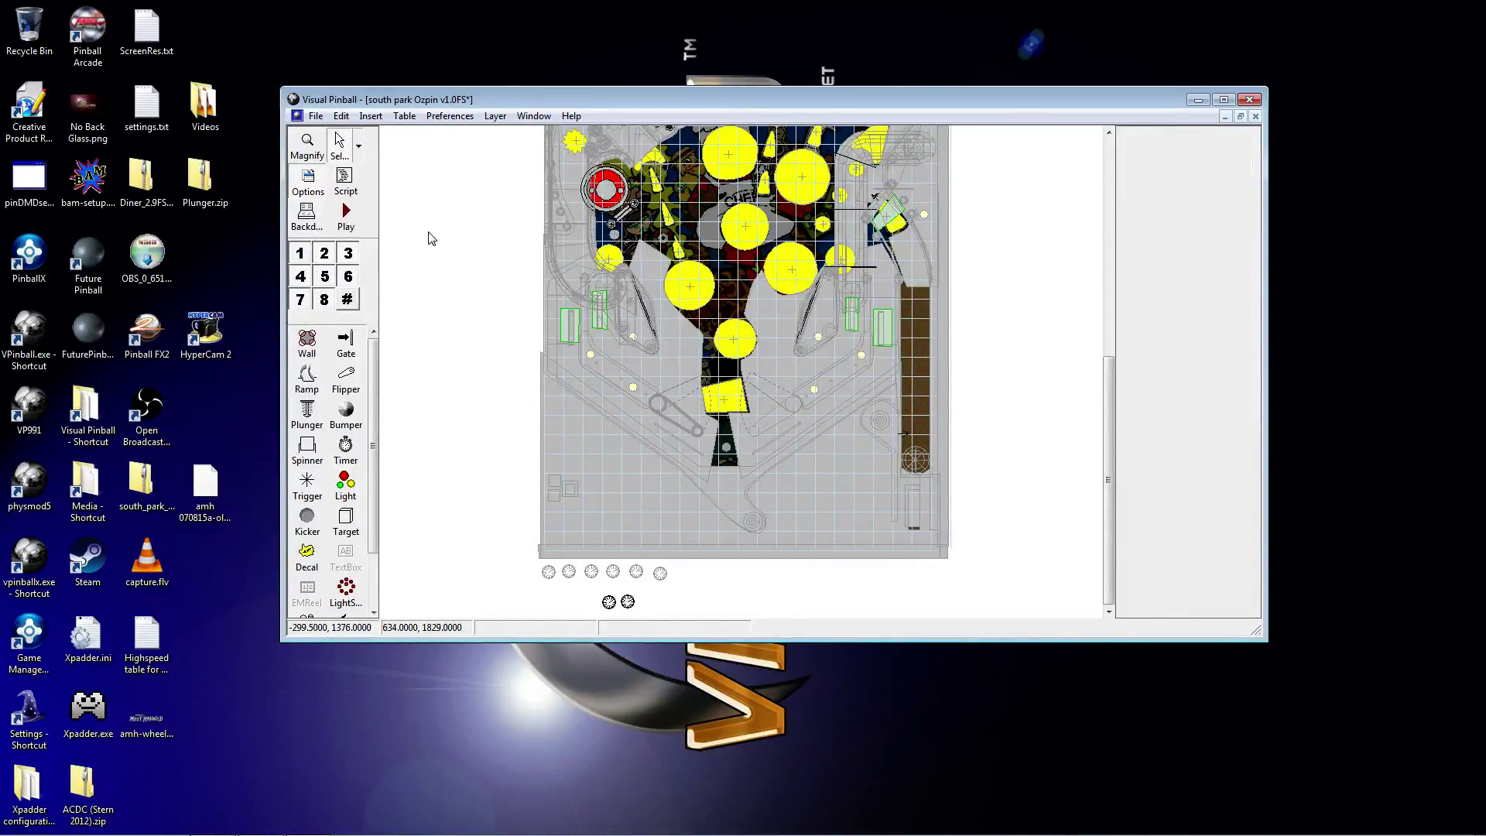
Step: Find RFlipper in the element search list and select the right flipper on the table
{"action": "left_click", "coordinate": [341, 116]}
{"action": "left_click", "coordinate": [386, 230]}
{"action": "left_click", "coordinate": [362, 223]}
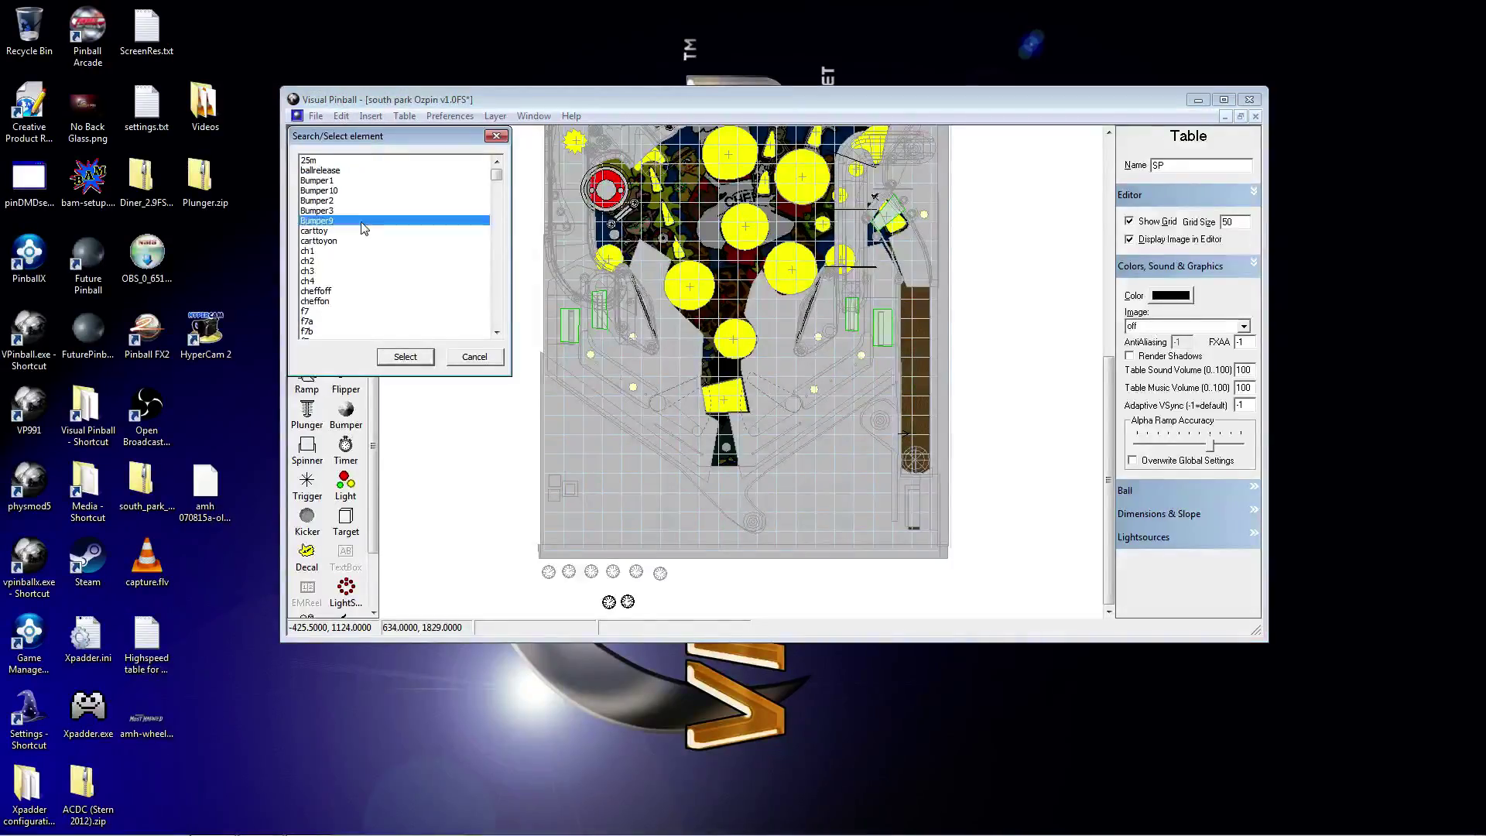
{"action": "type", "text": "rf"}
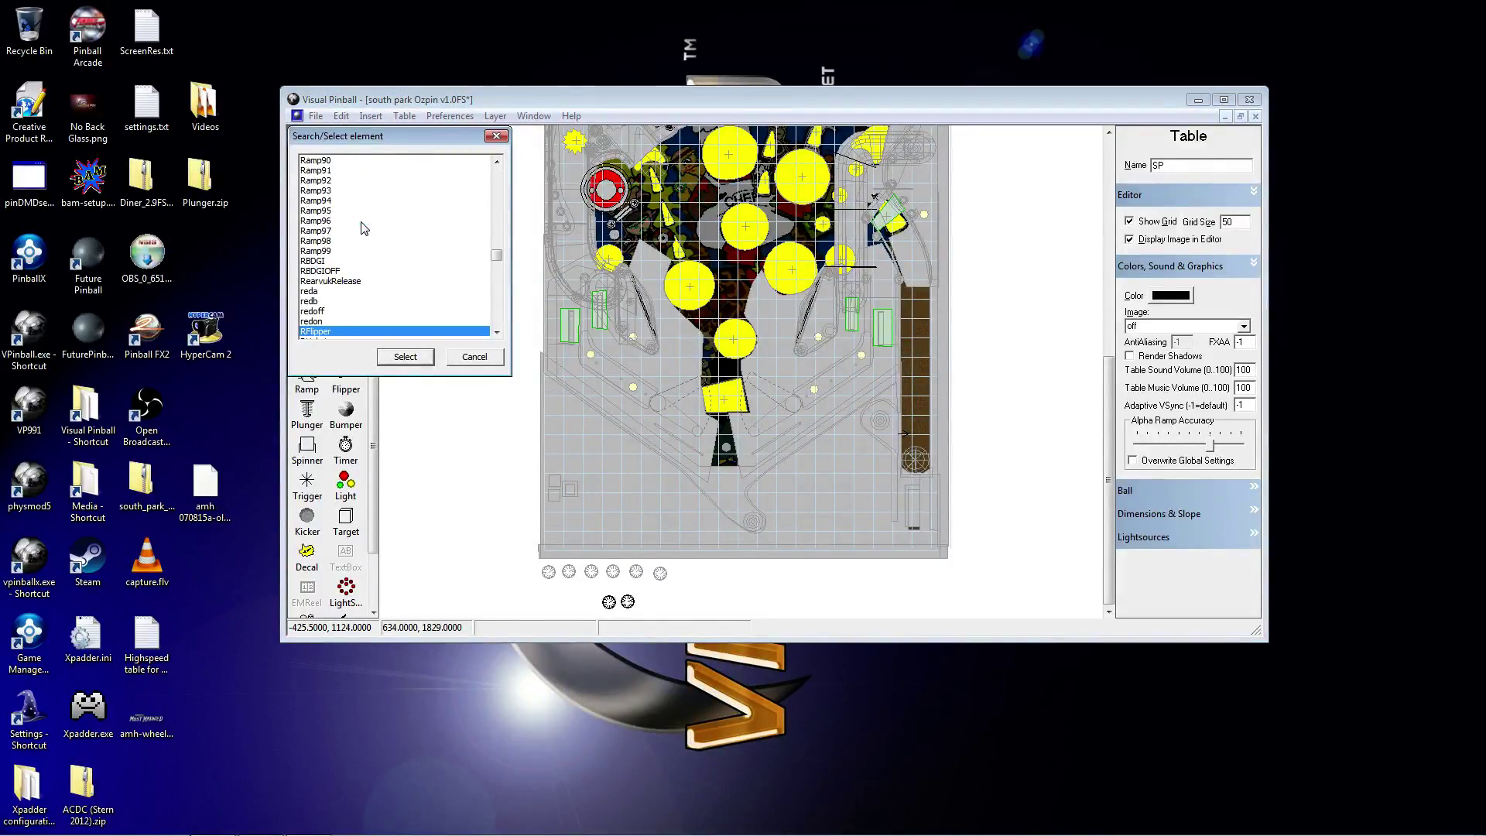
{"action": "left_click", "coordinate": [404, 357]}
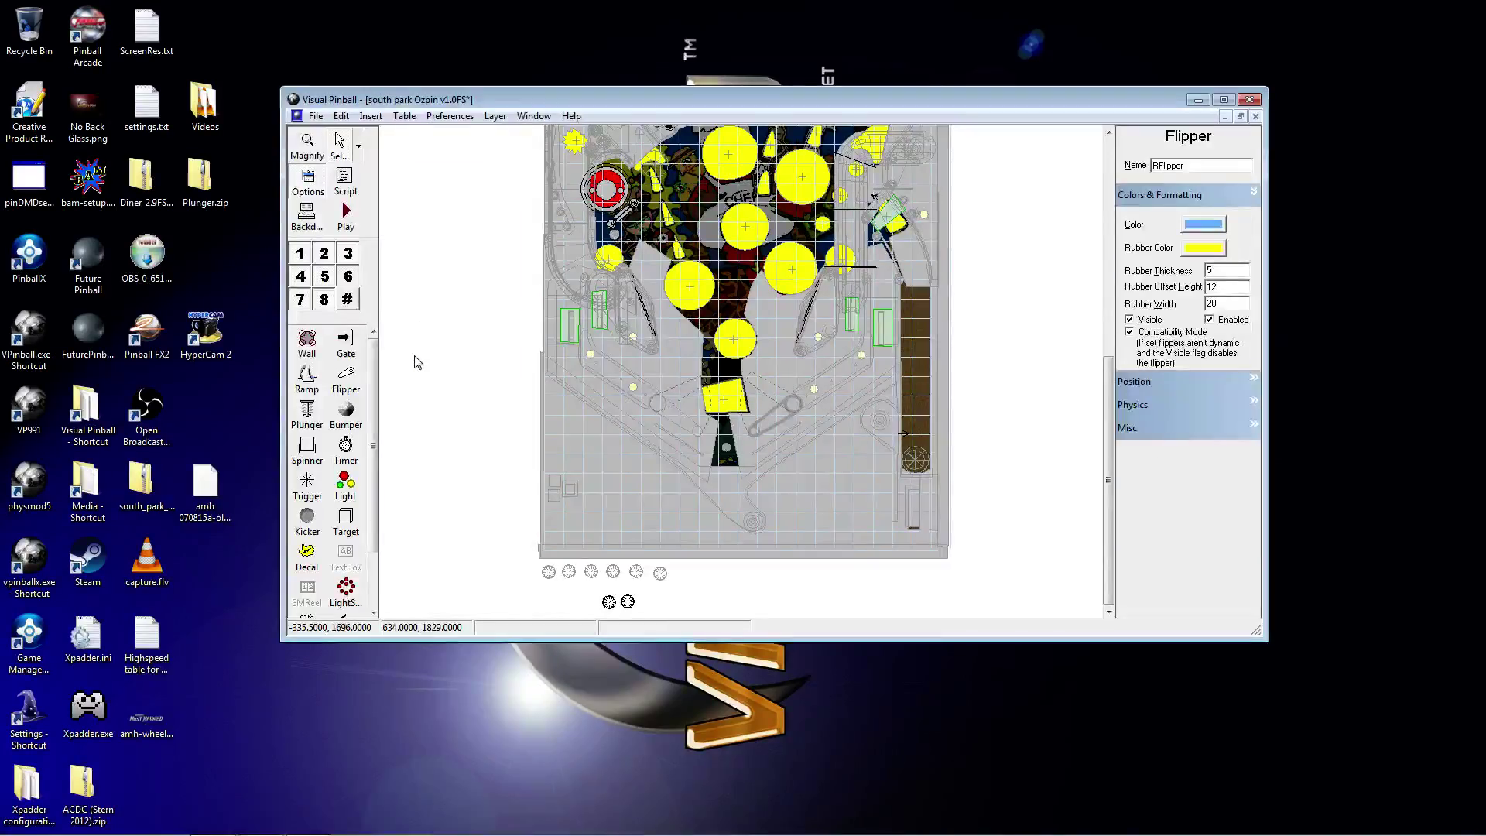
Step: Set the right flipper's end angle to 298 in its position settings and deselect the flipper
{"action": "left_click", "coordinate": [1254, 404]}
{"action": "left_click", "coordinate": [1253, 218]}
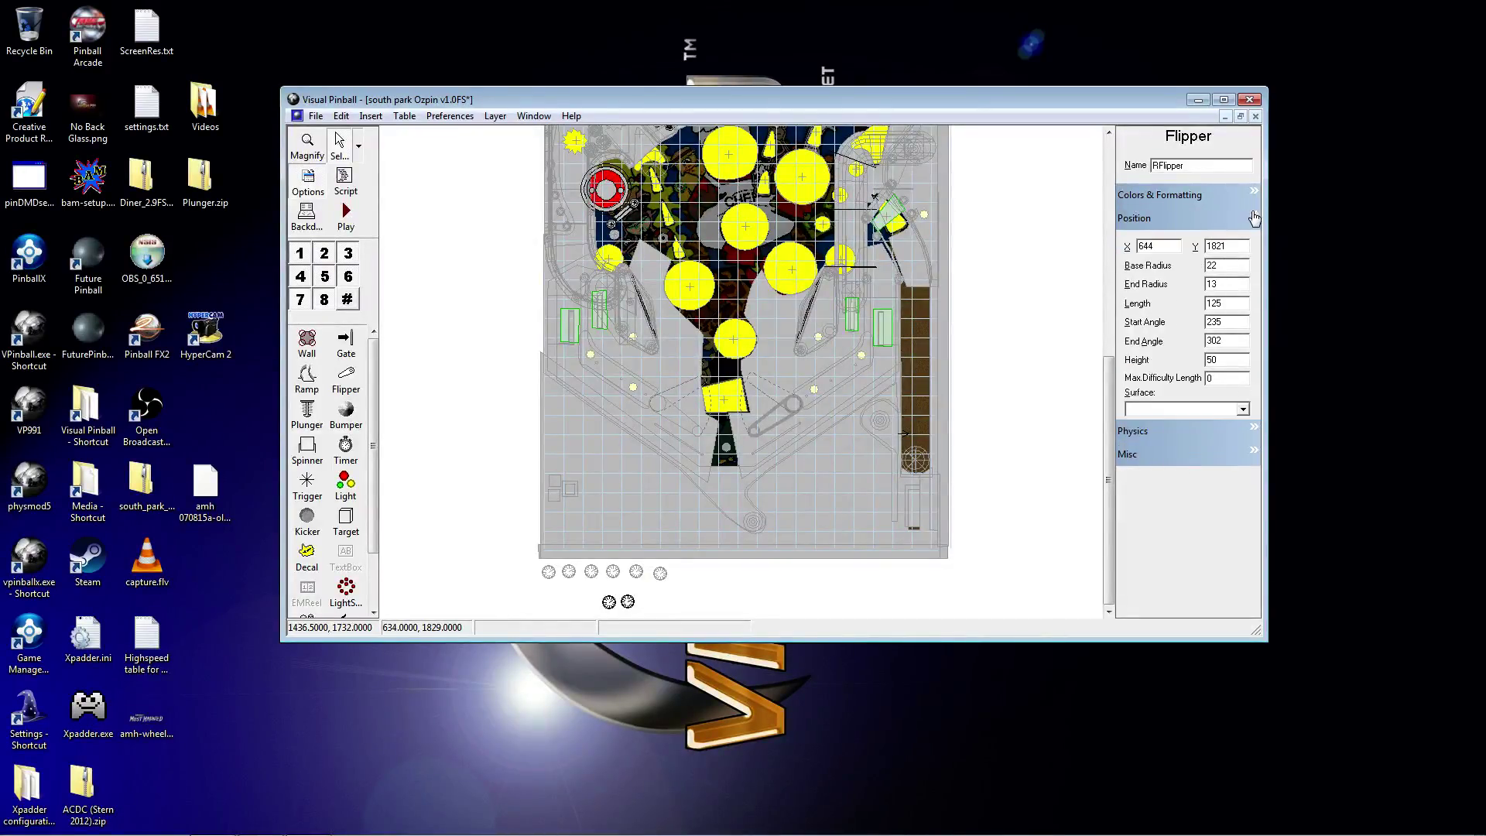
{"action": "left_click", "coordinate": [1228, 339]}
{"action": "left_click_drag", "start_coordinate": [1224, 339], "coordinate": [1203, 341]}
{"action": "type", "text": "298"}
{"action": "left_click", "coordinate": [1229, 323]}
{"action": "left_click", "coordinate": [1240, 323]}
{"action": "left_click", "coordinate": [410, 243]}
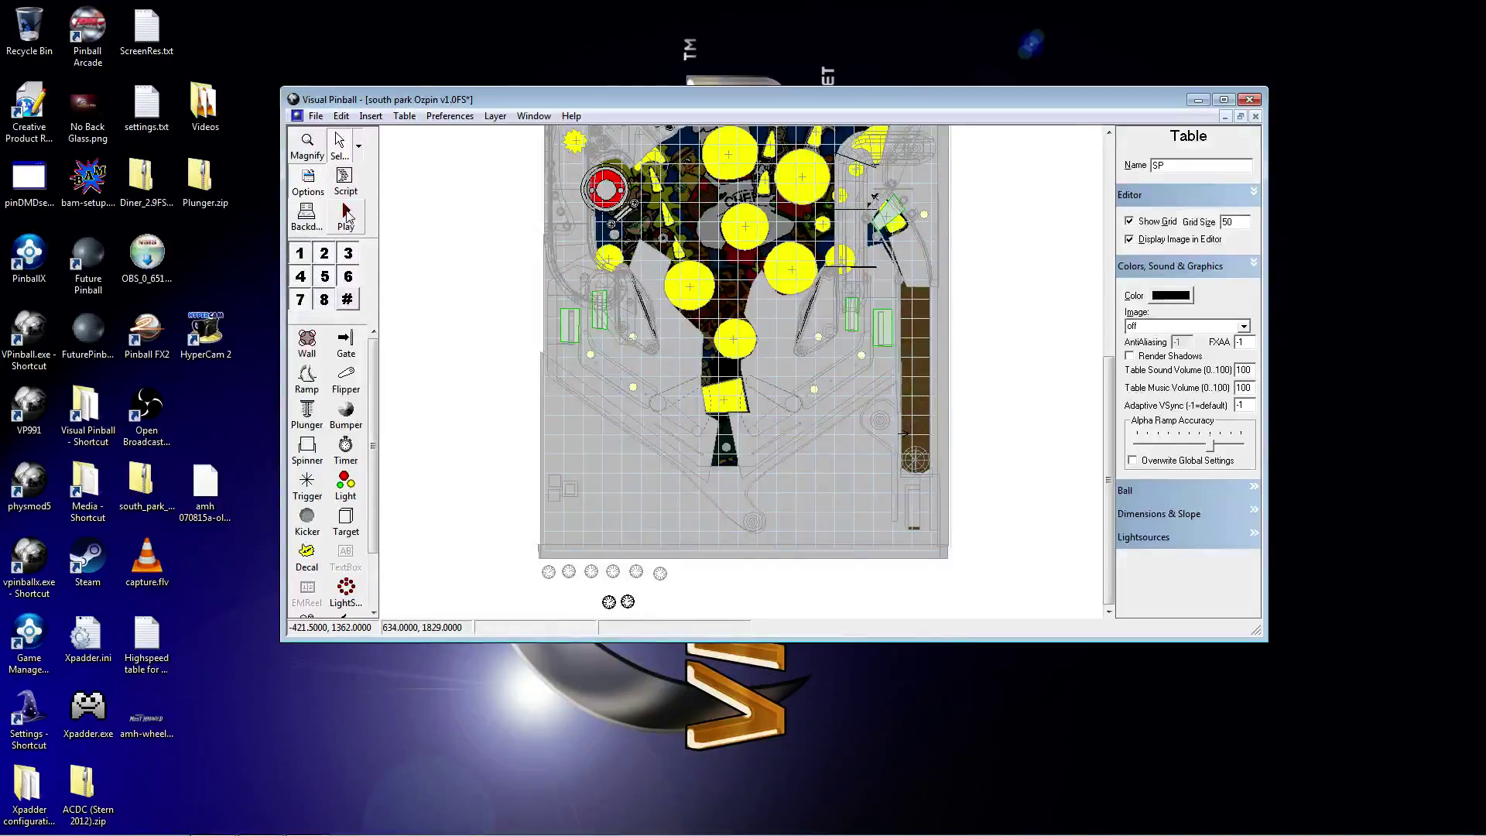
Step: Play-test the table, working both flippers over several balls to check their new end angles and shots
{"action": "left_click", "coordinate": [346, 213]}
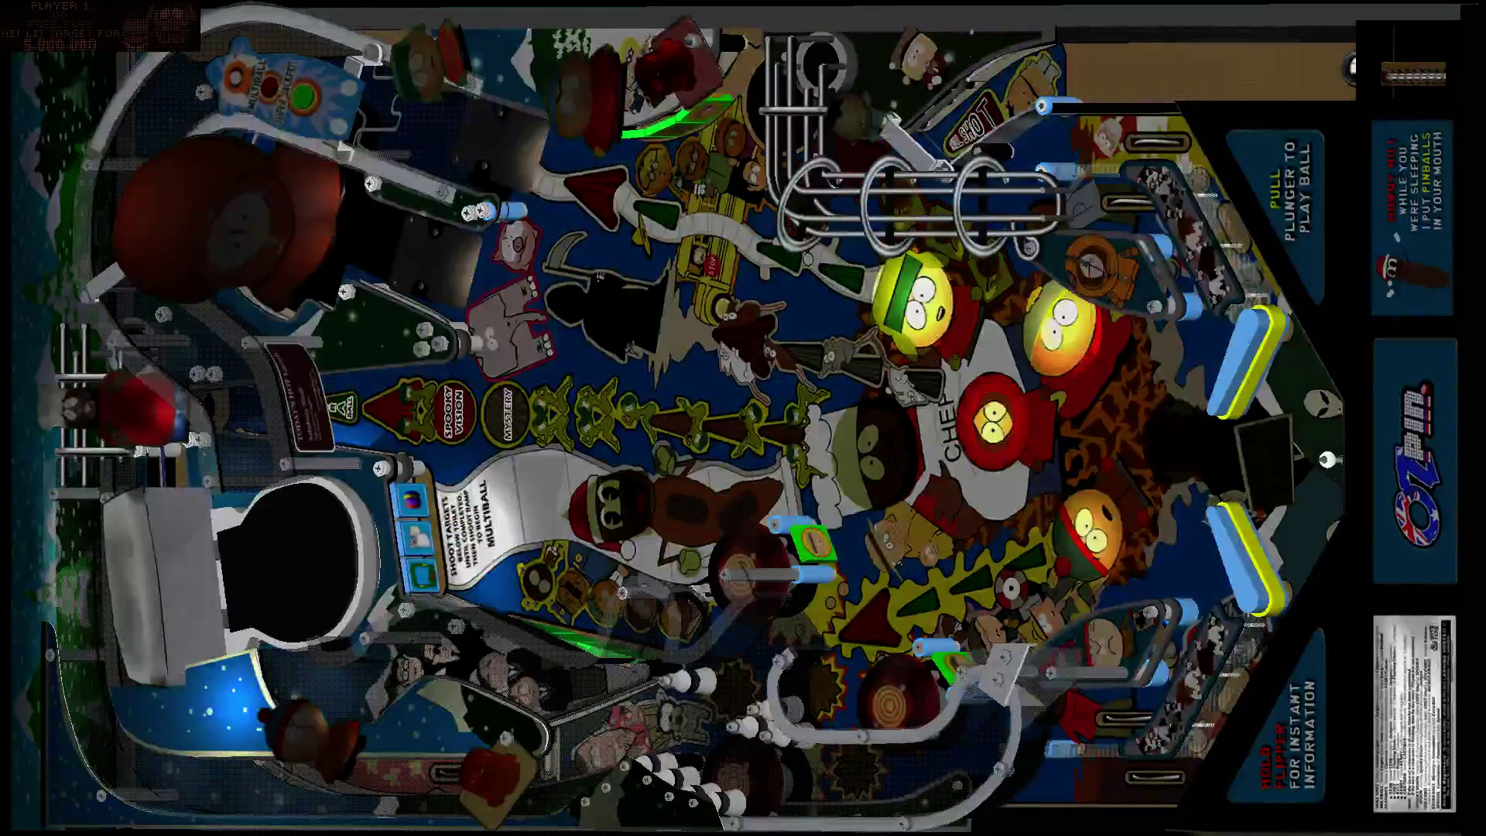
{"action": "key", "text": "shift"}
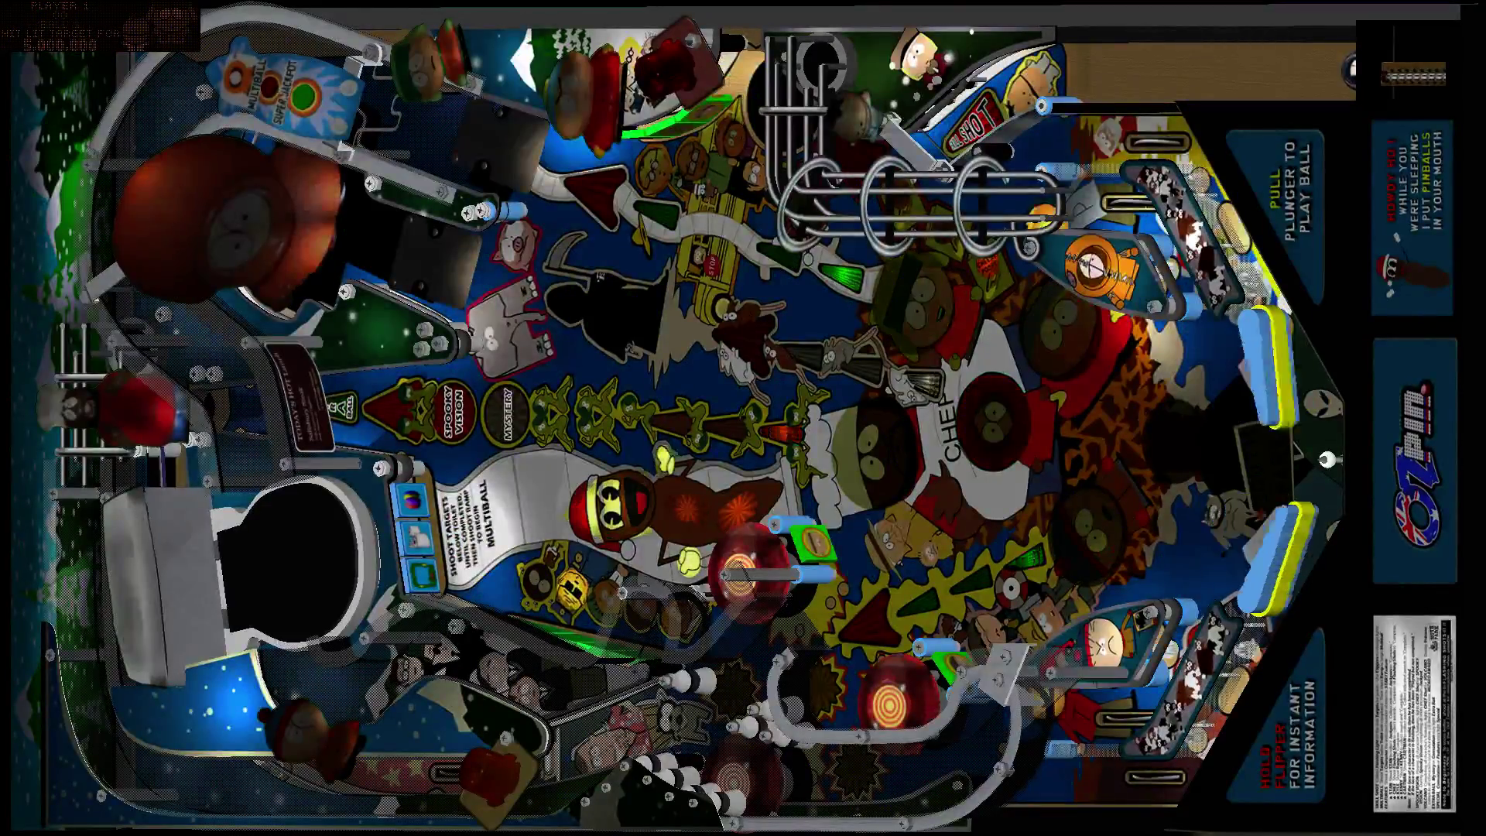
{"action": "key", "text": "shift"}
{"action": "key", "text": "shift"}
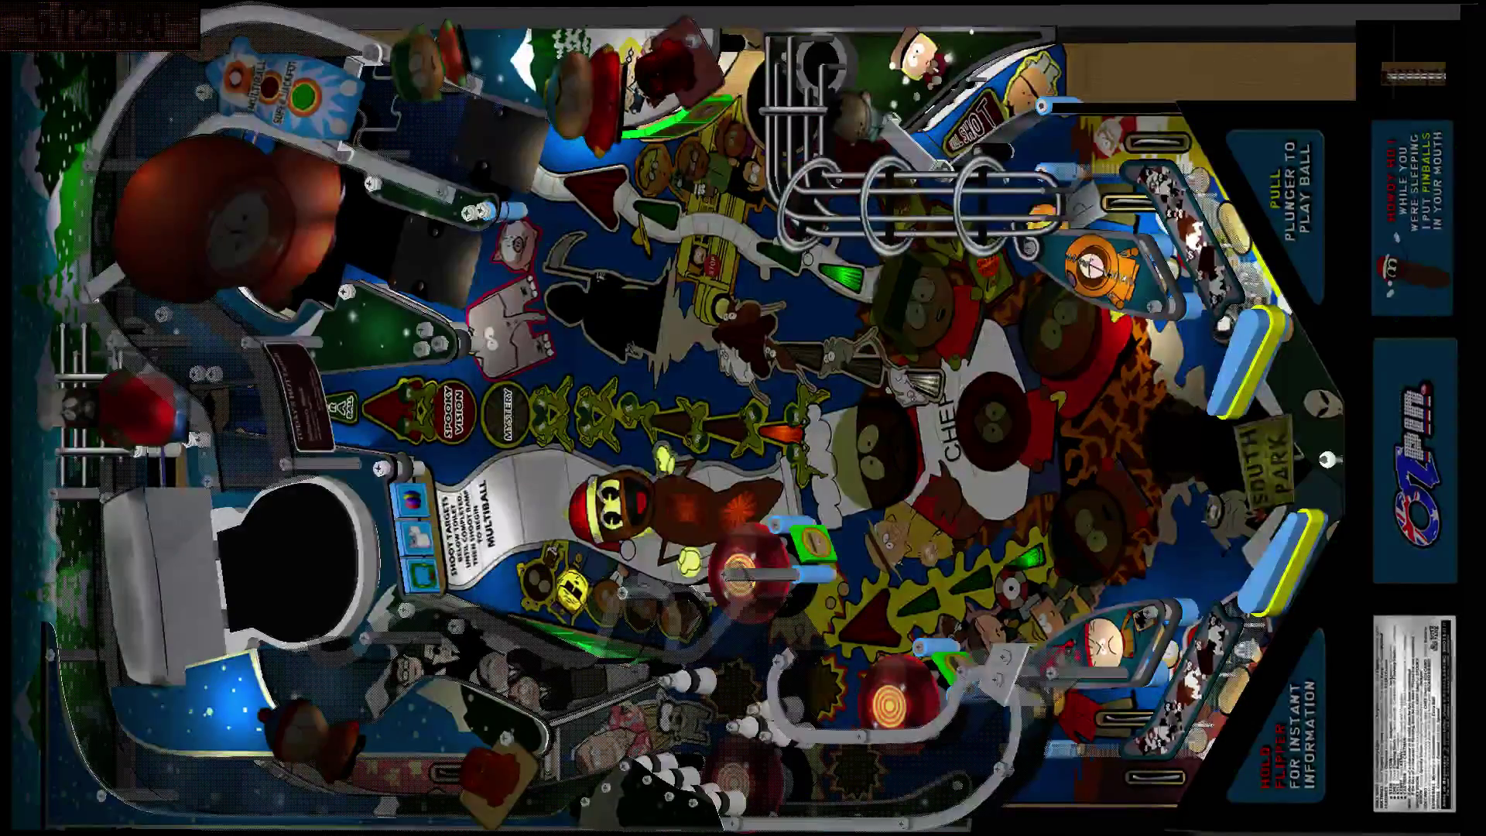
{"action": "key", "text": "shift"}
{"action": "key", "text": "shift"}
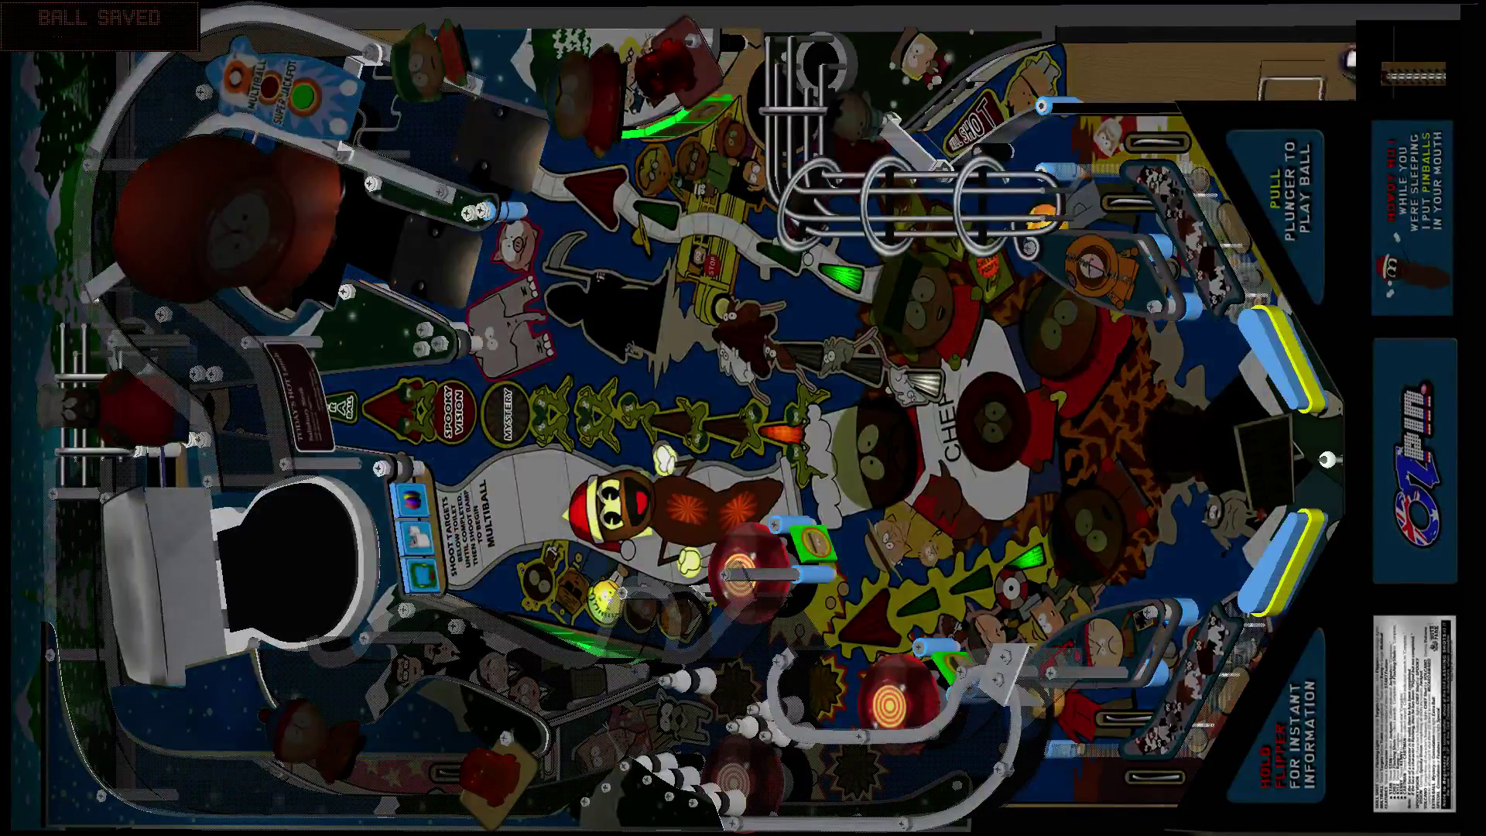
{"action": "key", "text": "shift"}
{"action": "key", "text": "shift"}
{"action": "key", "text": "shift"}
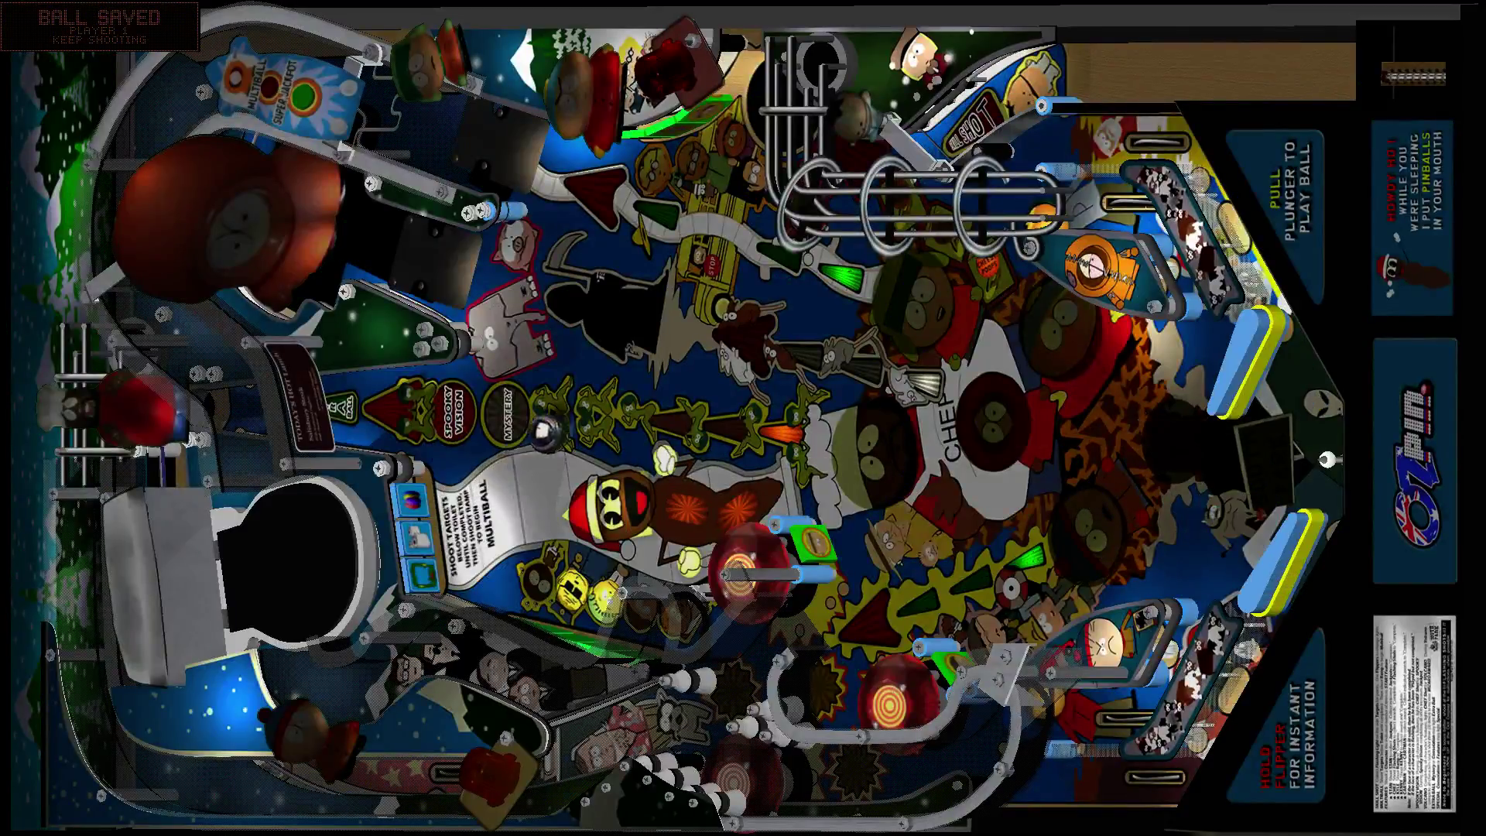
{"action": "key", "text": "shift"}
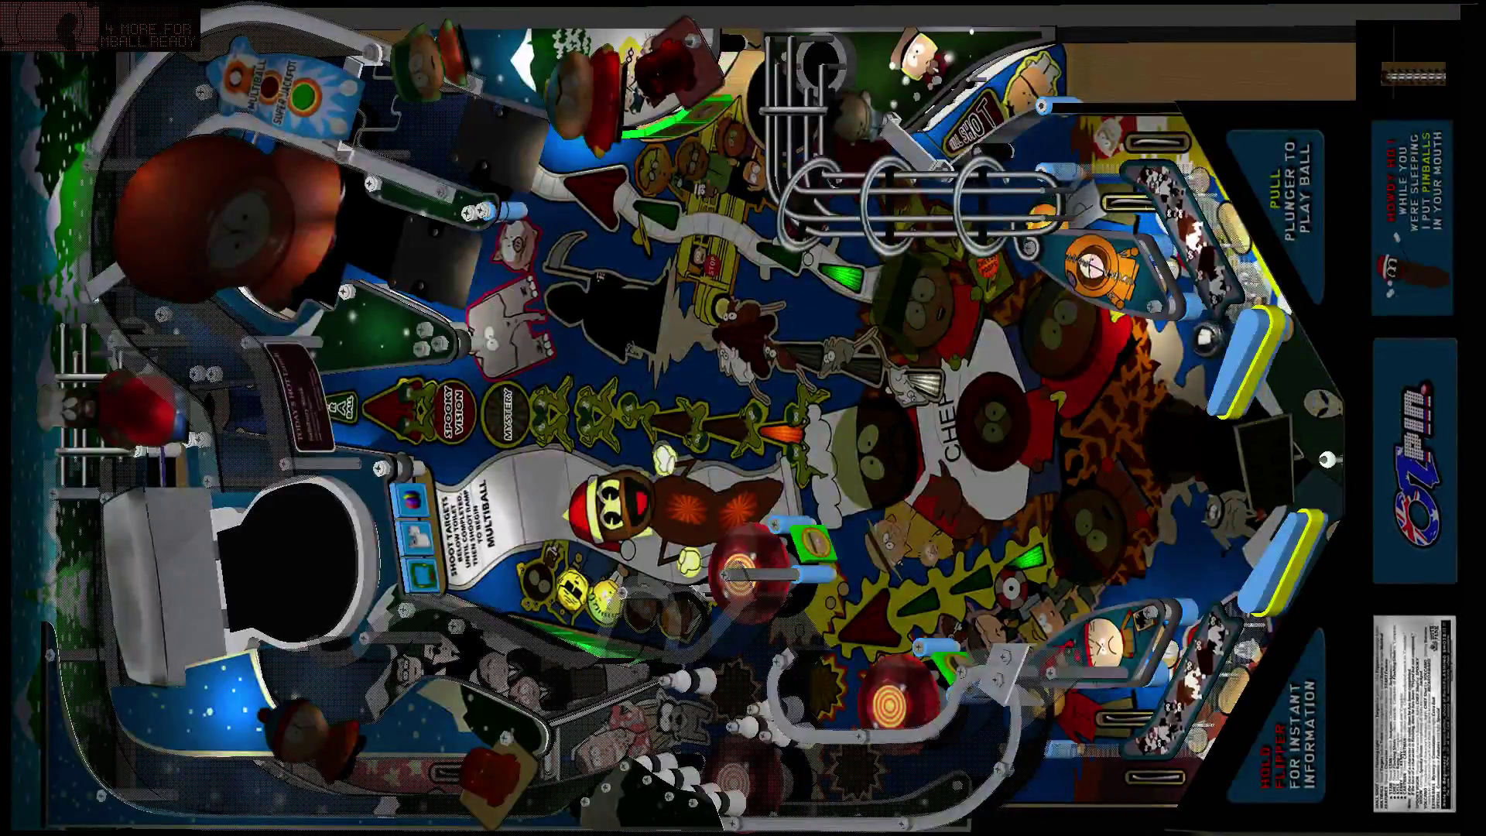
{"action": "key", "text": "shift"}
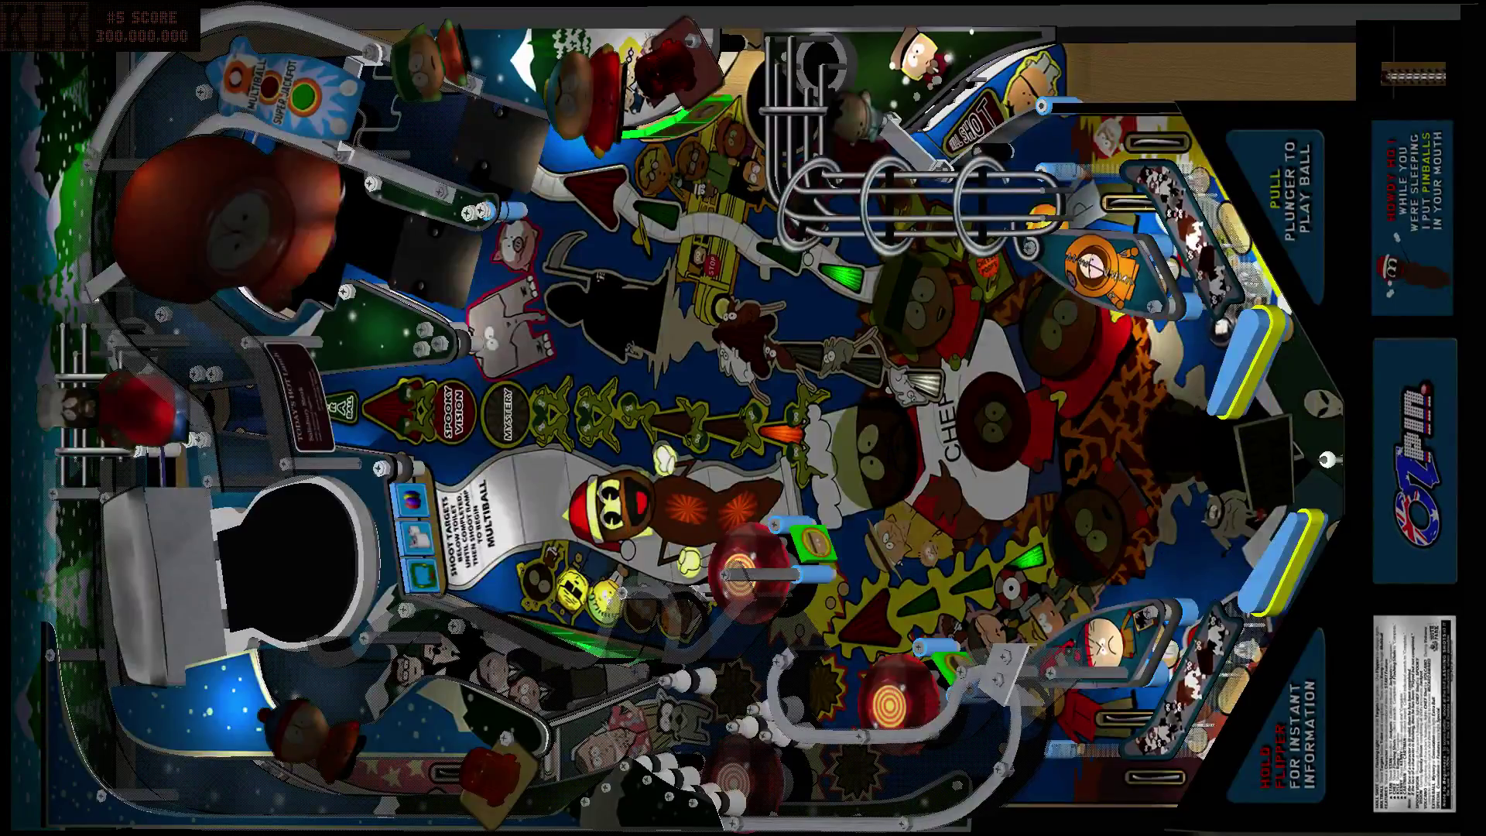
{"action": "key", "text": "shift"}
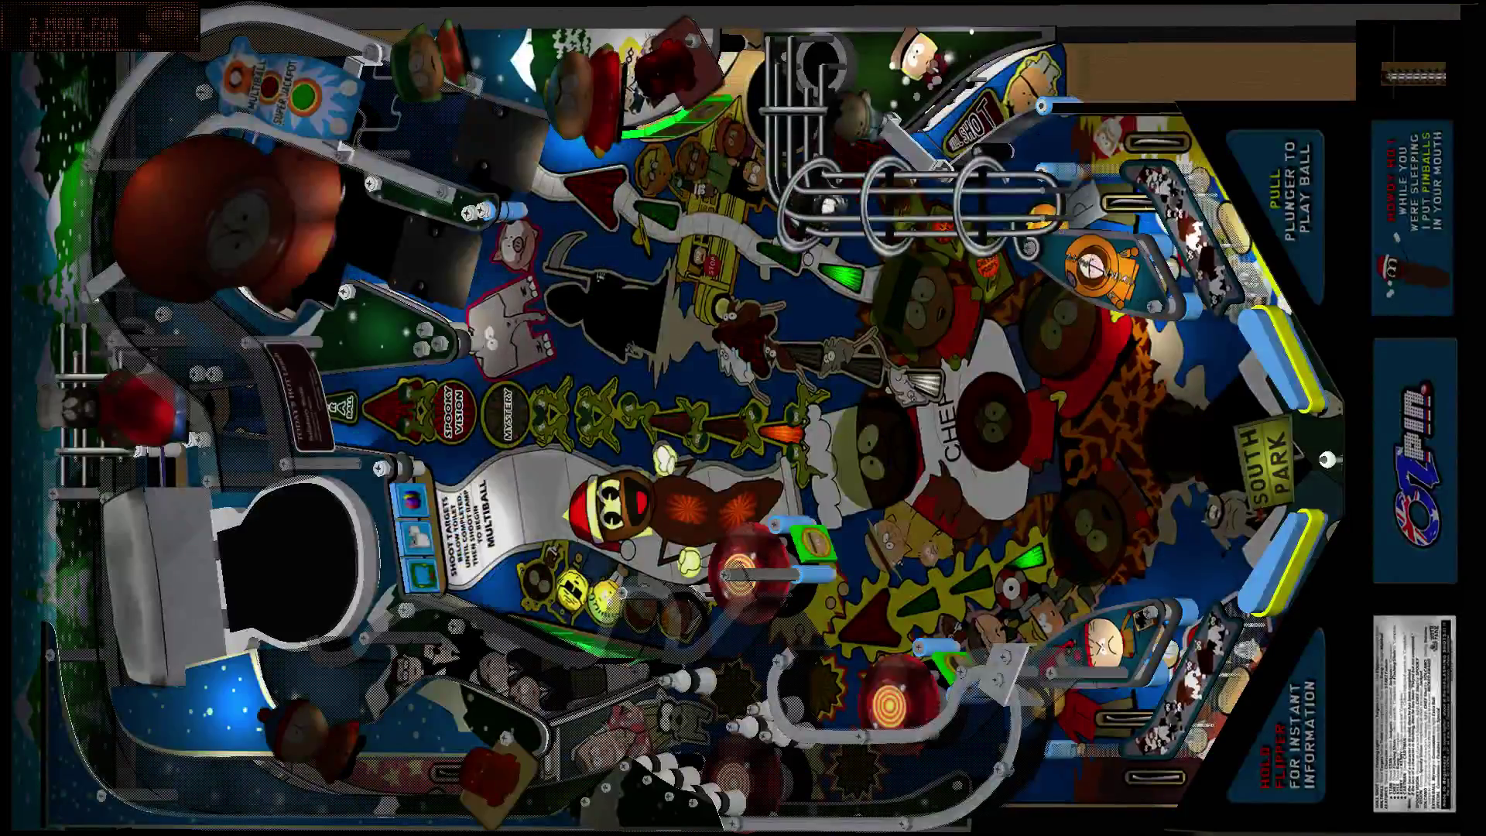
{"action": "key", "text": "Shift_R"}
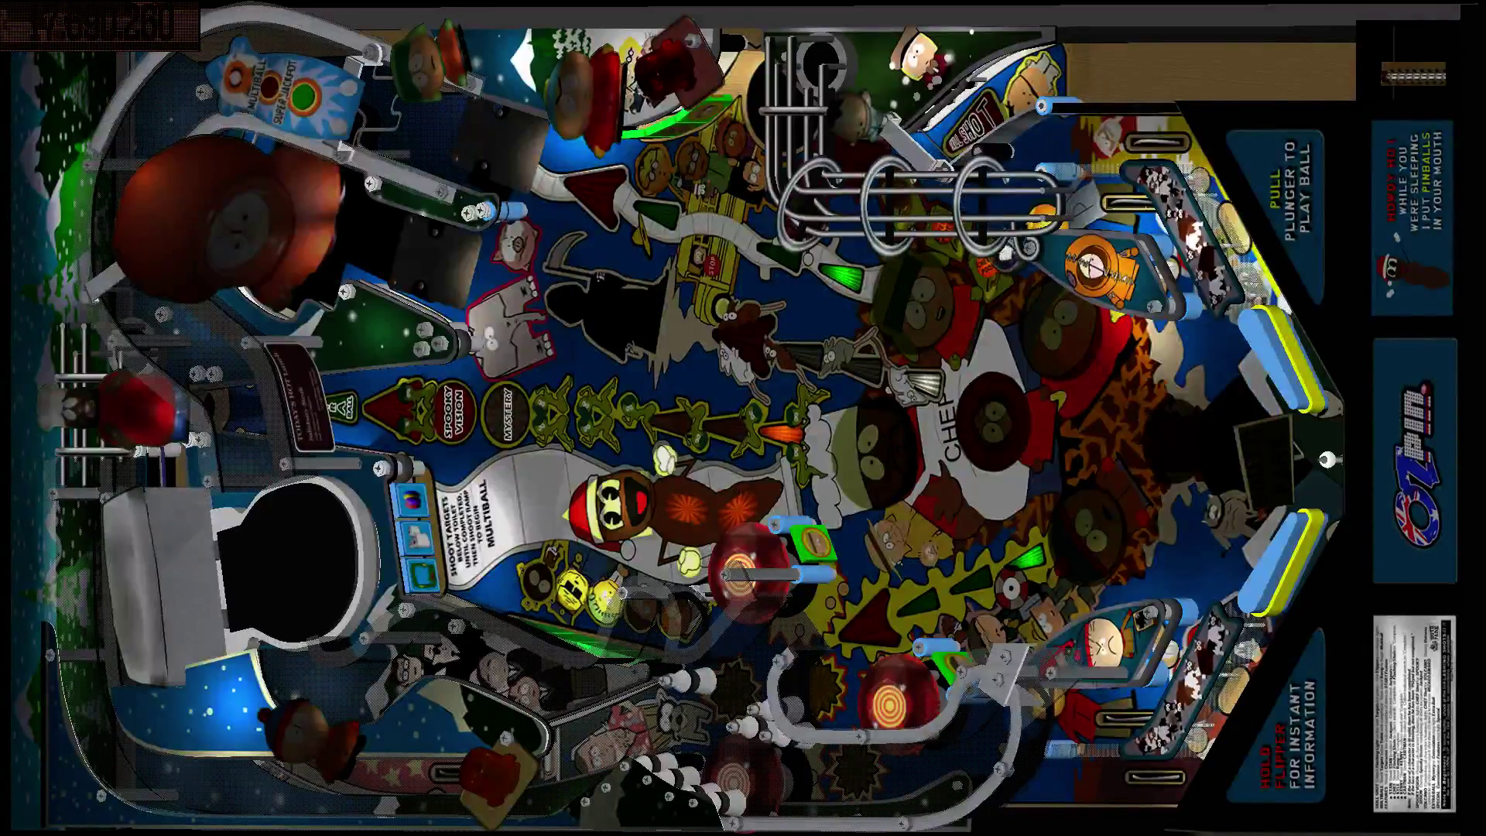
{"action": "key", "text": "Shift_R"}
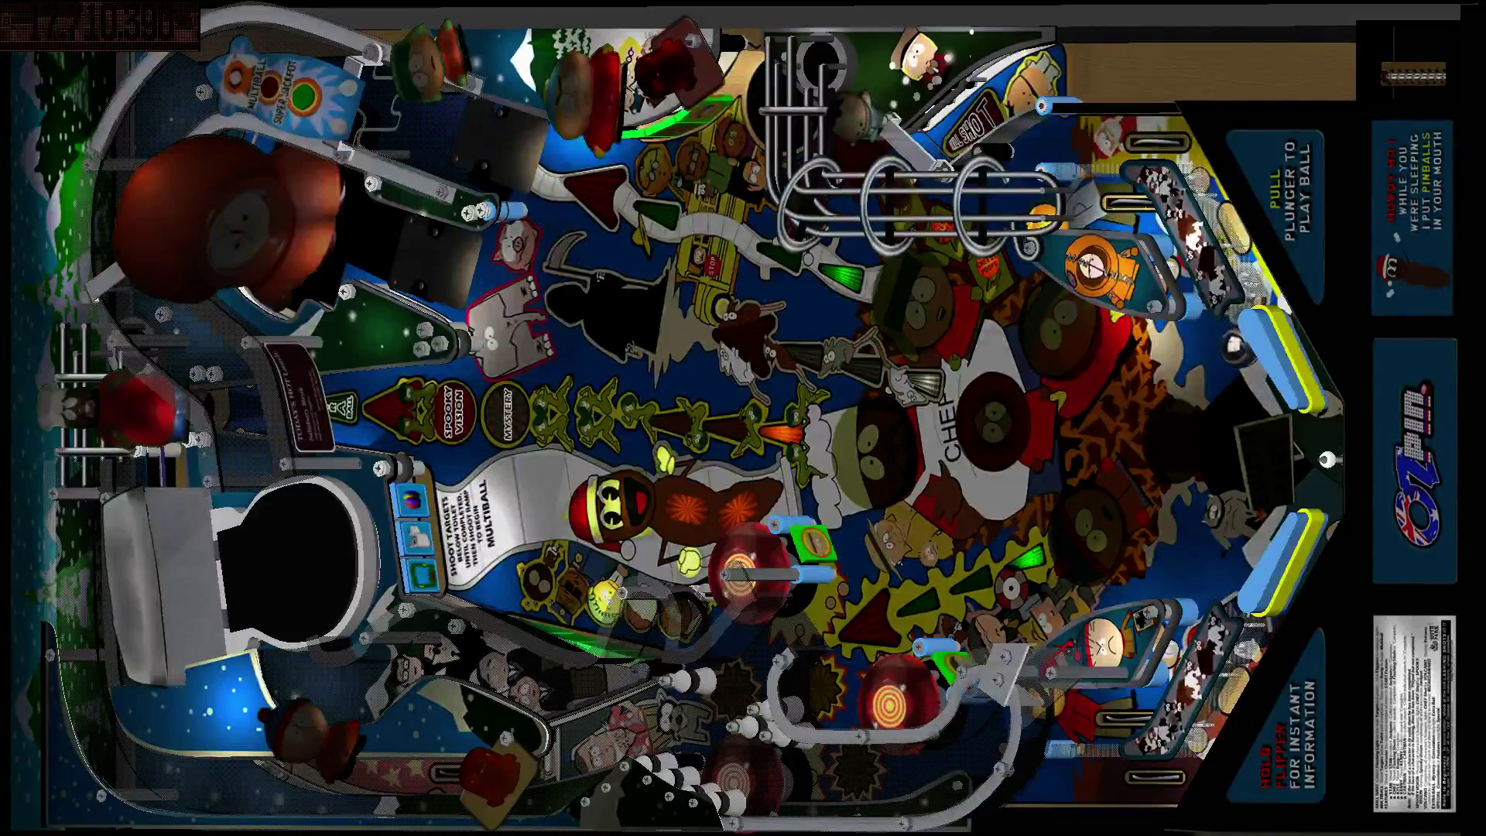
{"action": "key", "text": "Shift_R"}
{"action": "key", "text": "Shift_L"}
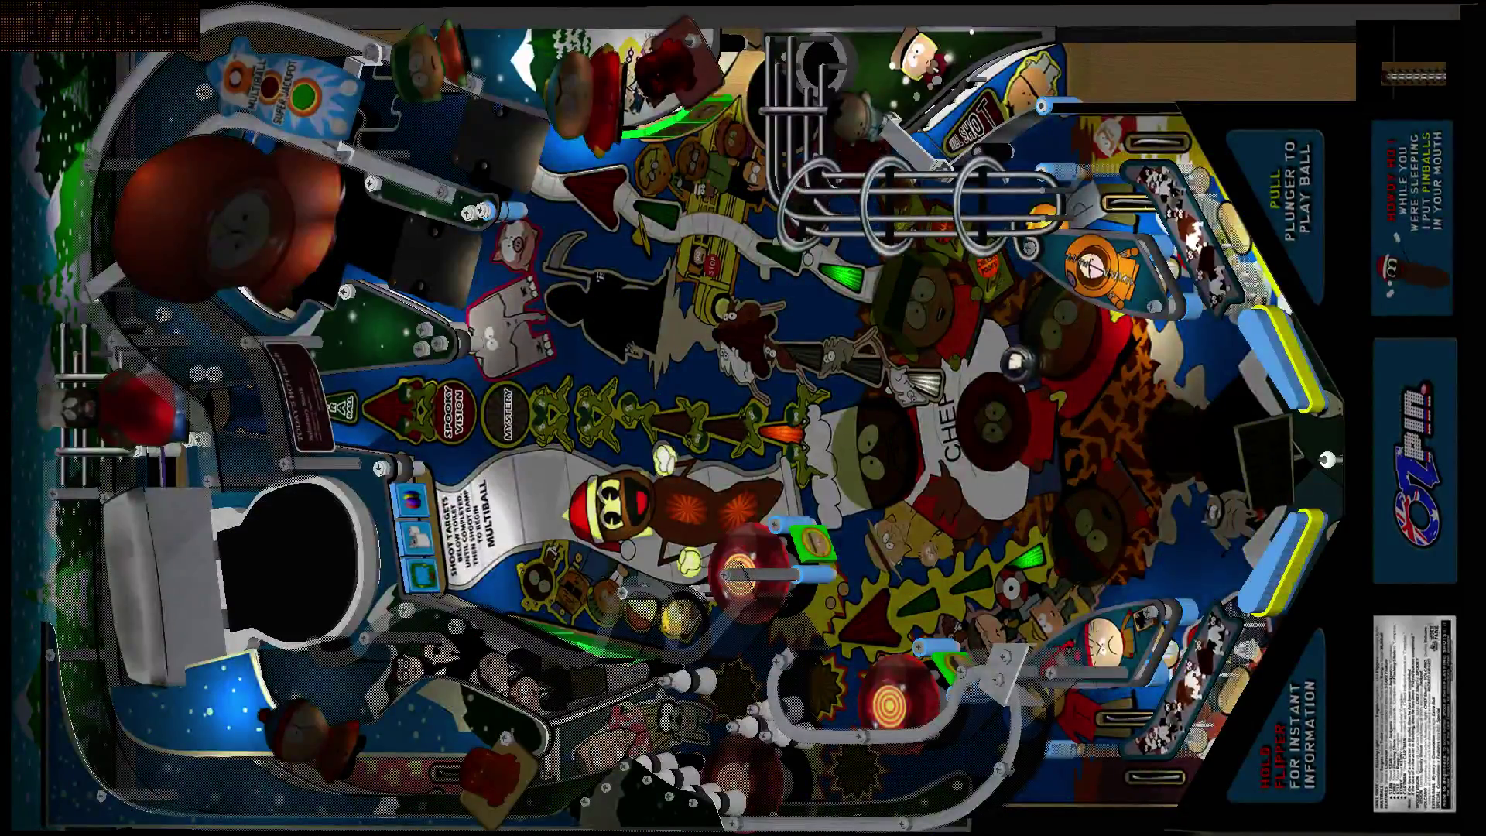
{"action": "key", "text": "Shift_L"}
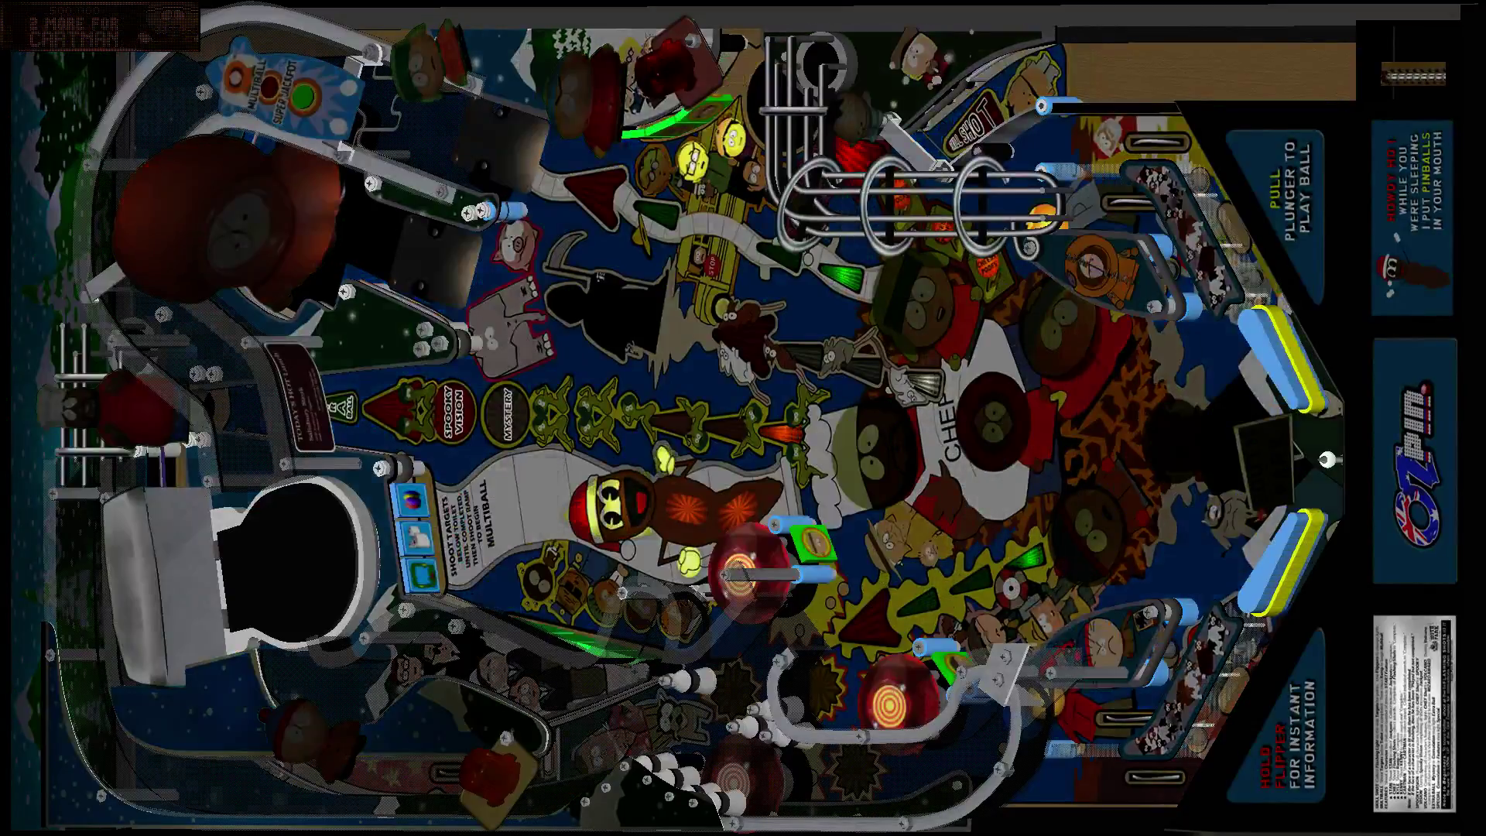
{"action": "key", "text": "Shift_R"}
{"action": "key", "text": "Shift_R"}
{"action": "key", "text": "Shift_R"}
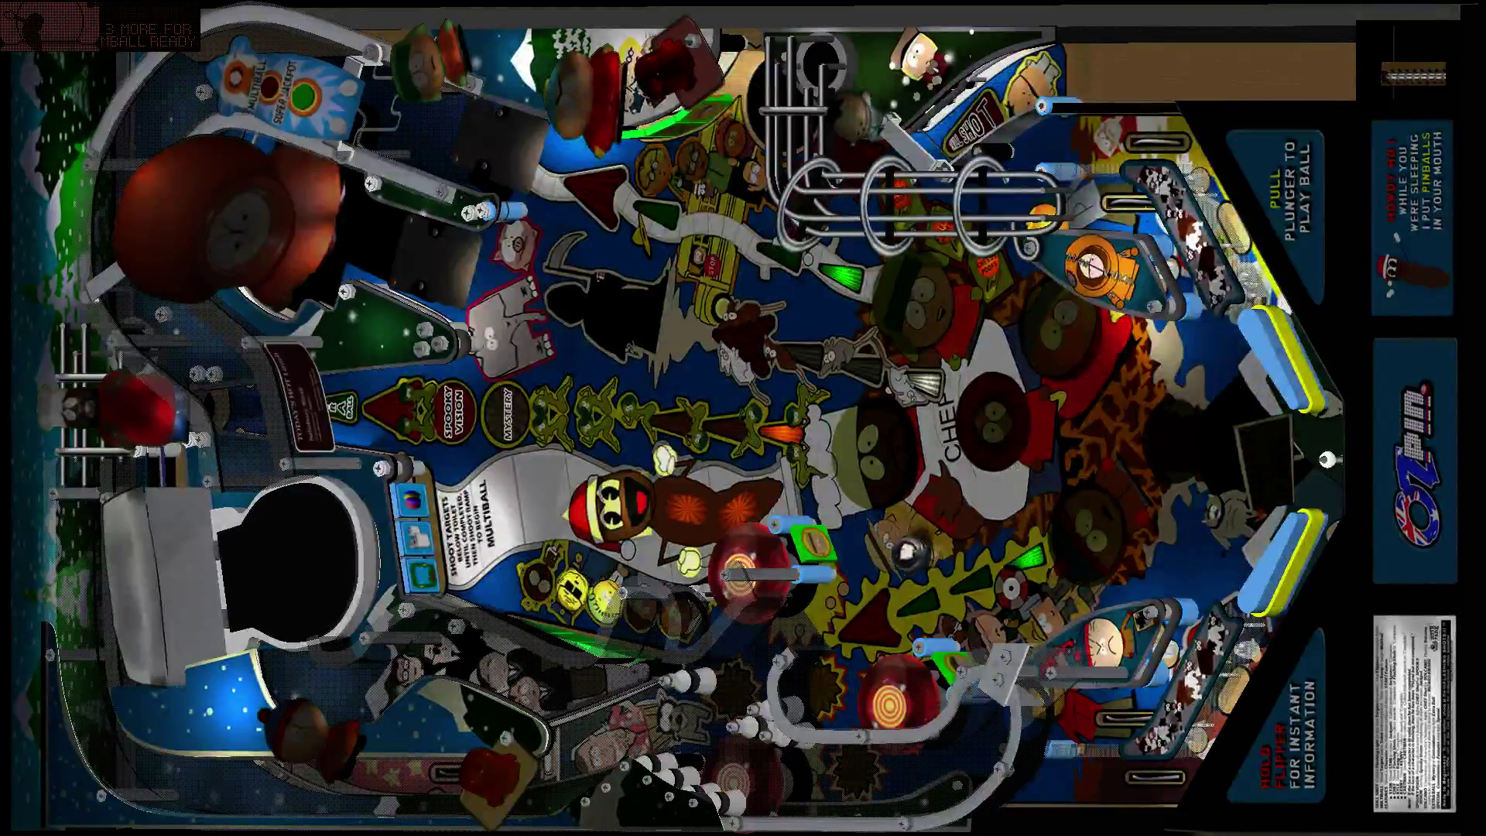
{"action": "key", "text": "Shift_R"}
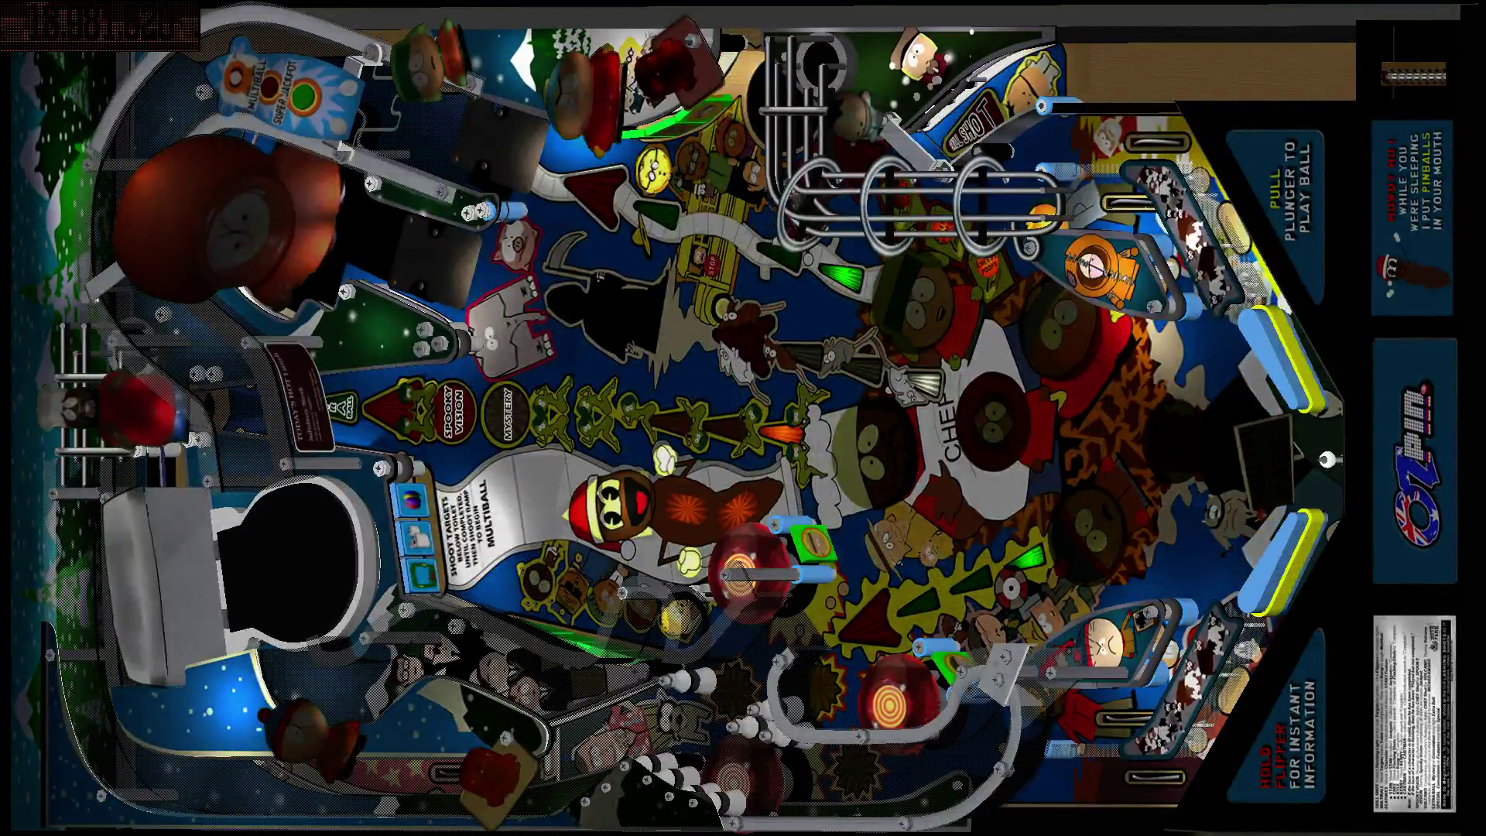
{"action": "key", "text": "Shift_R"}
{"action": "key", "text": "Shift_R"}
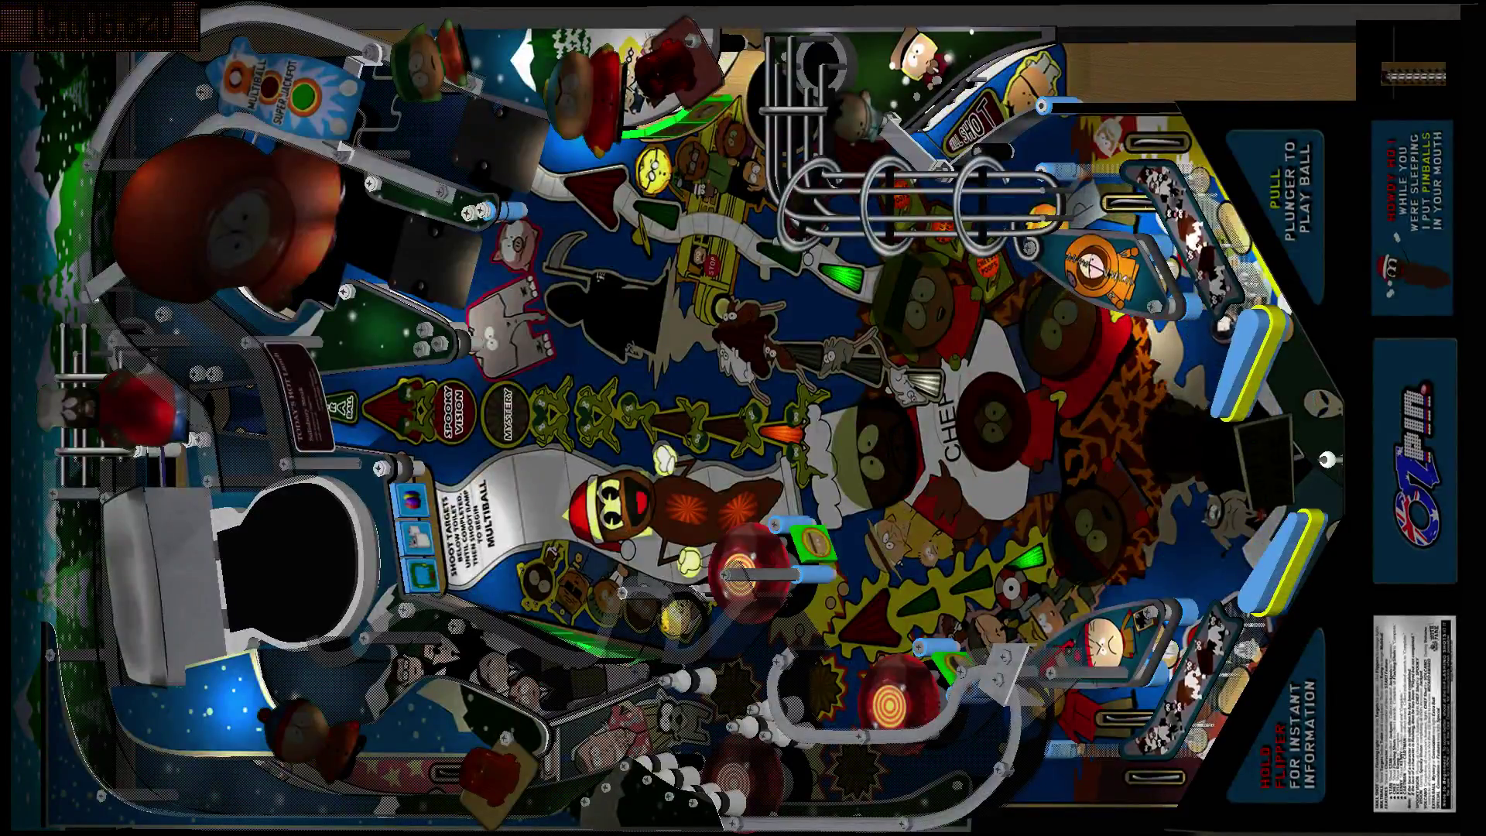
{"action": "key", "text": "Shift_R"}
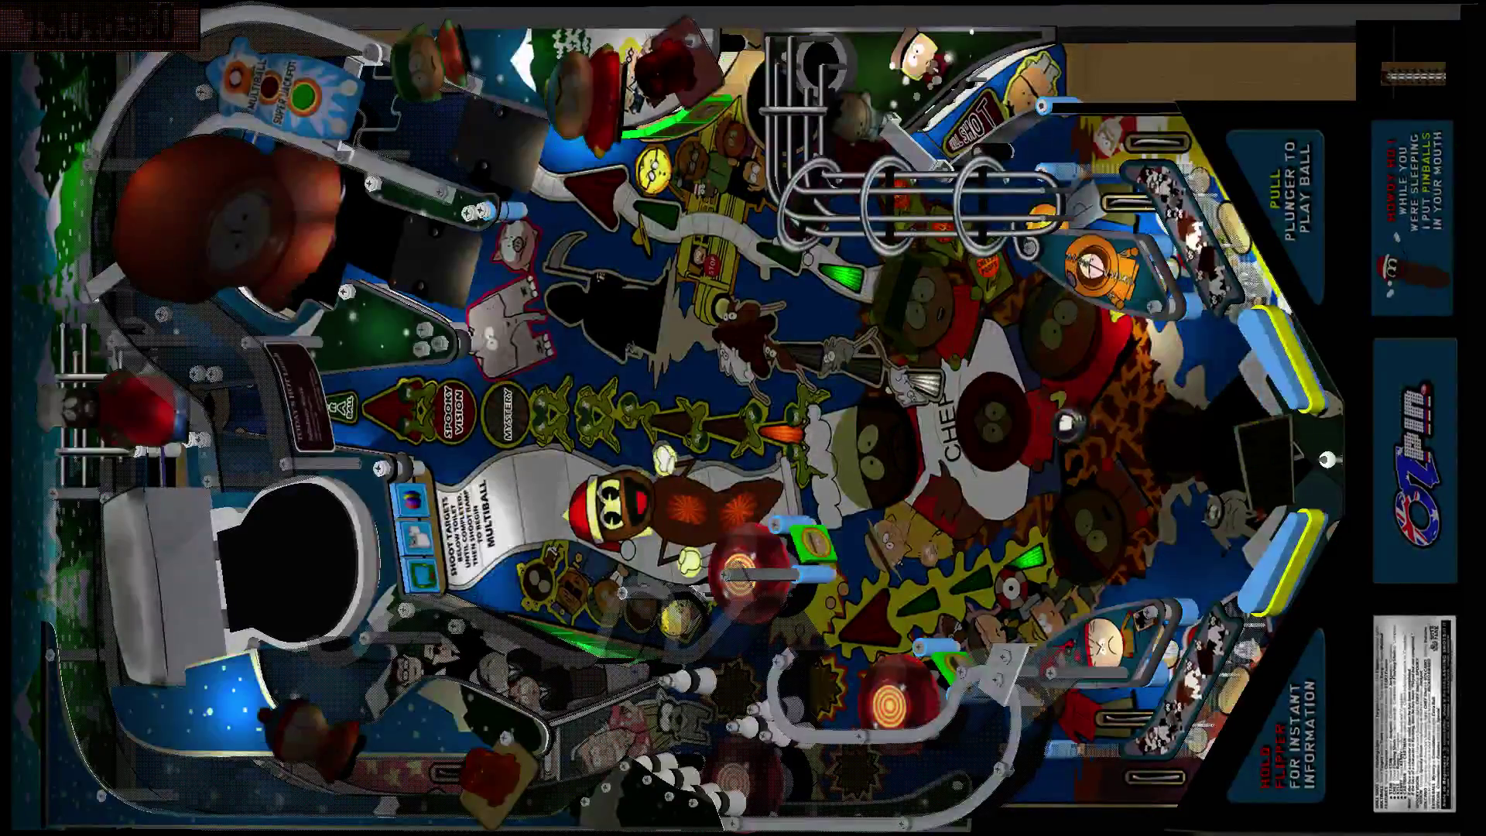
{"action": "key", "text": "Shift_R"}
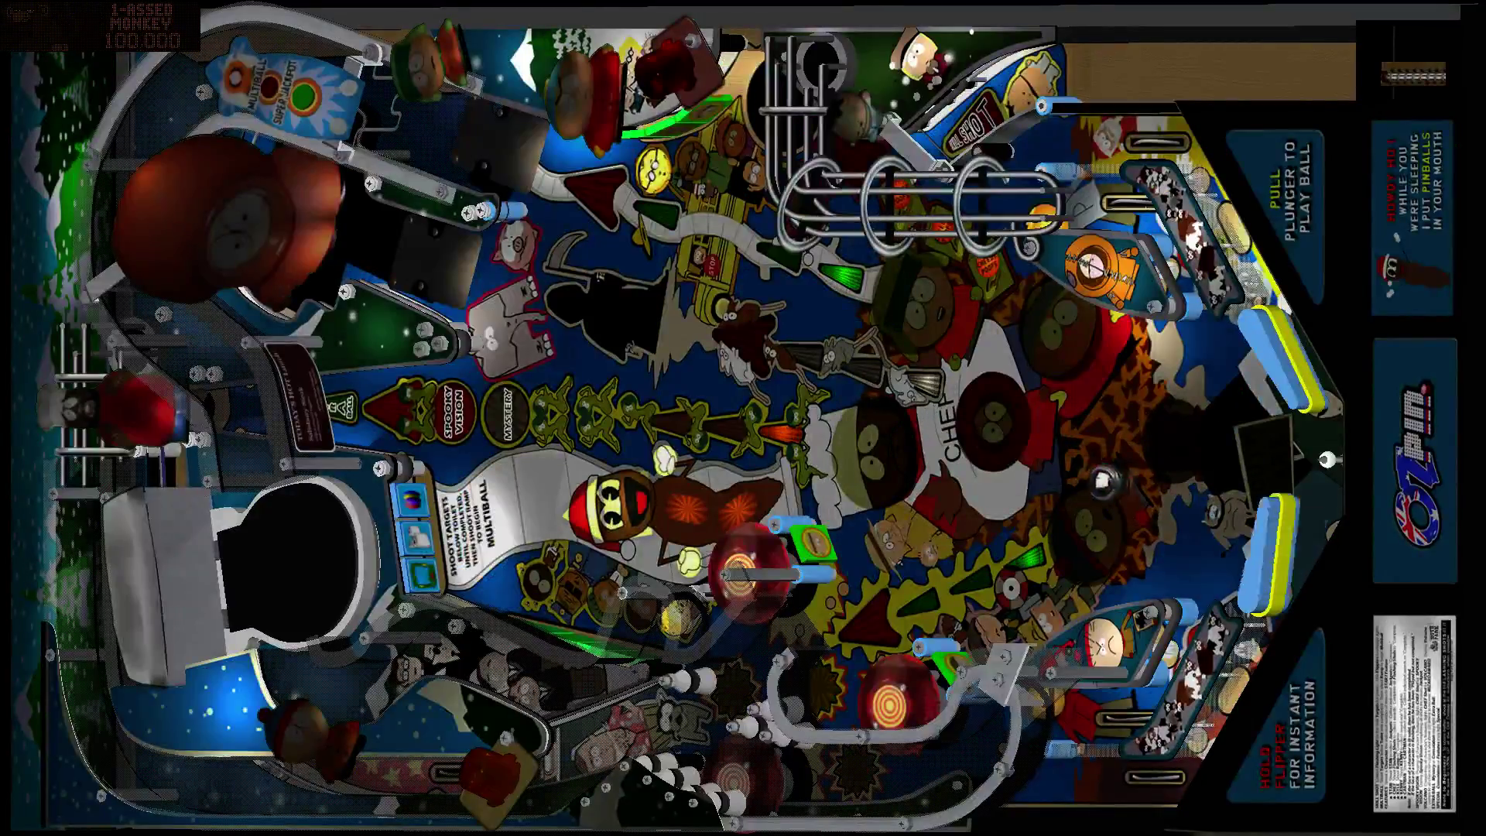
{"action": "key", "text": "Shift_R"}
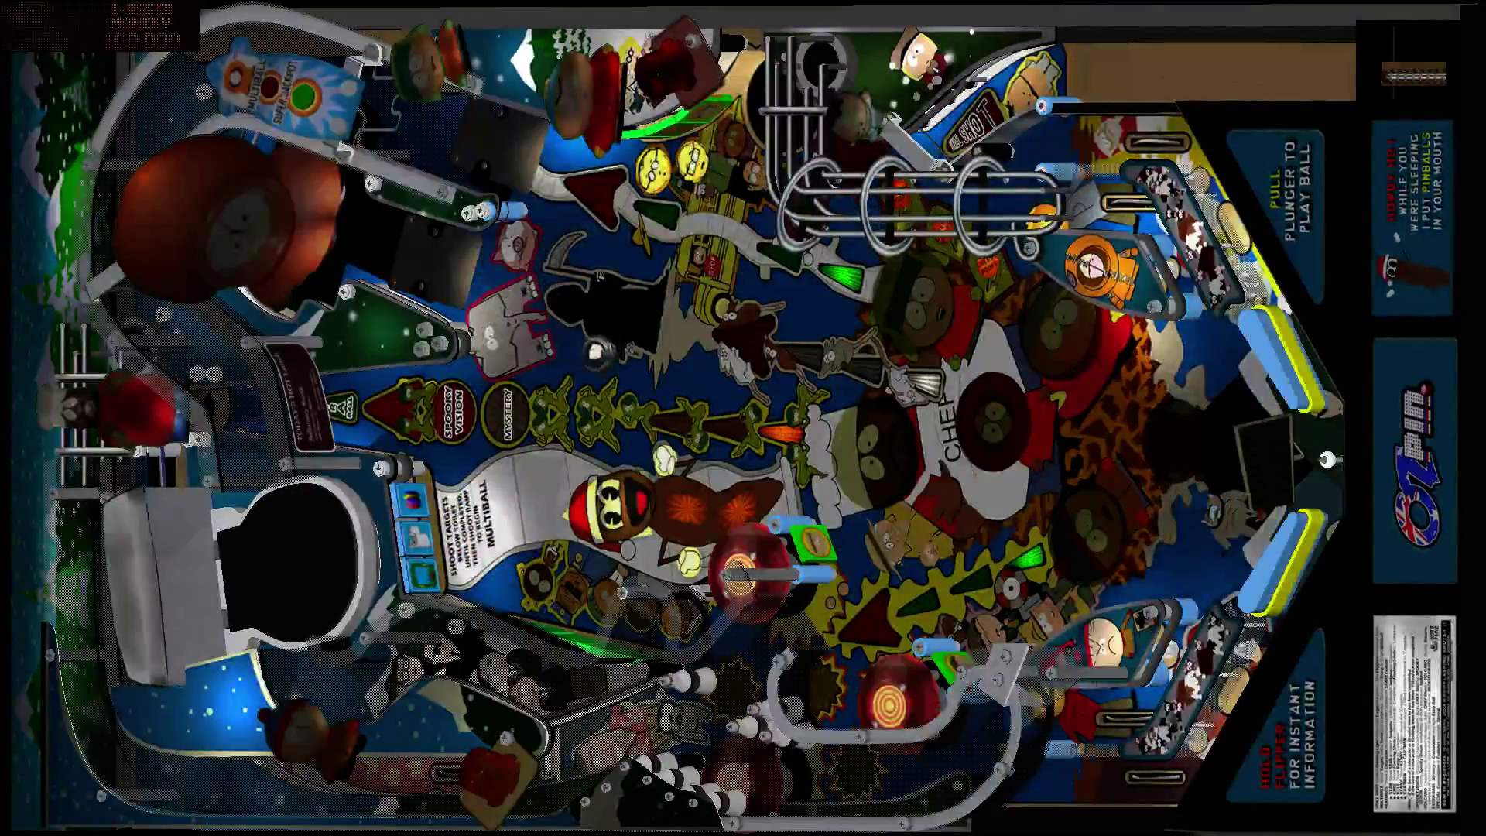
{"action": "key", "text": "Shift_R"}
{"action": "key", "text": "Shift_R"}
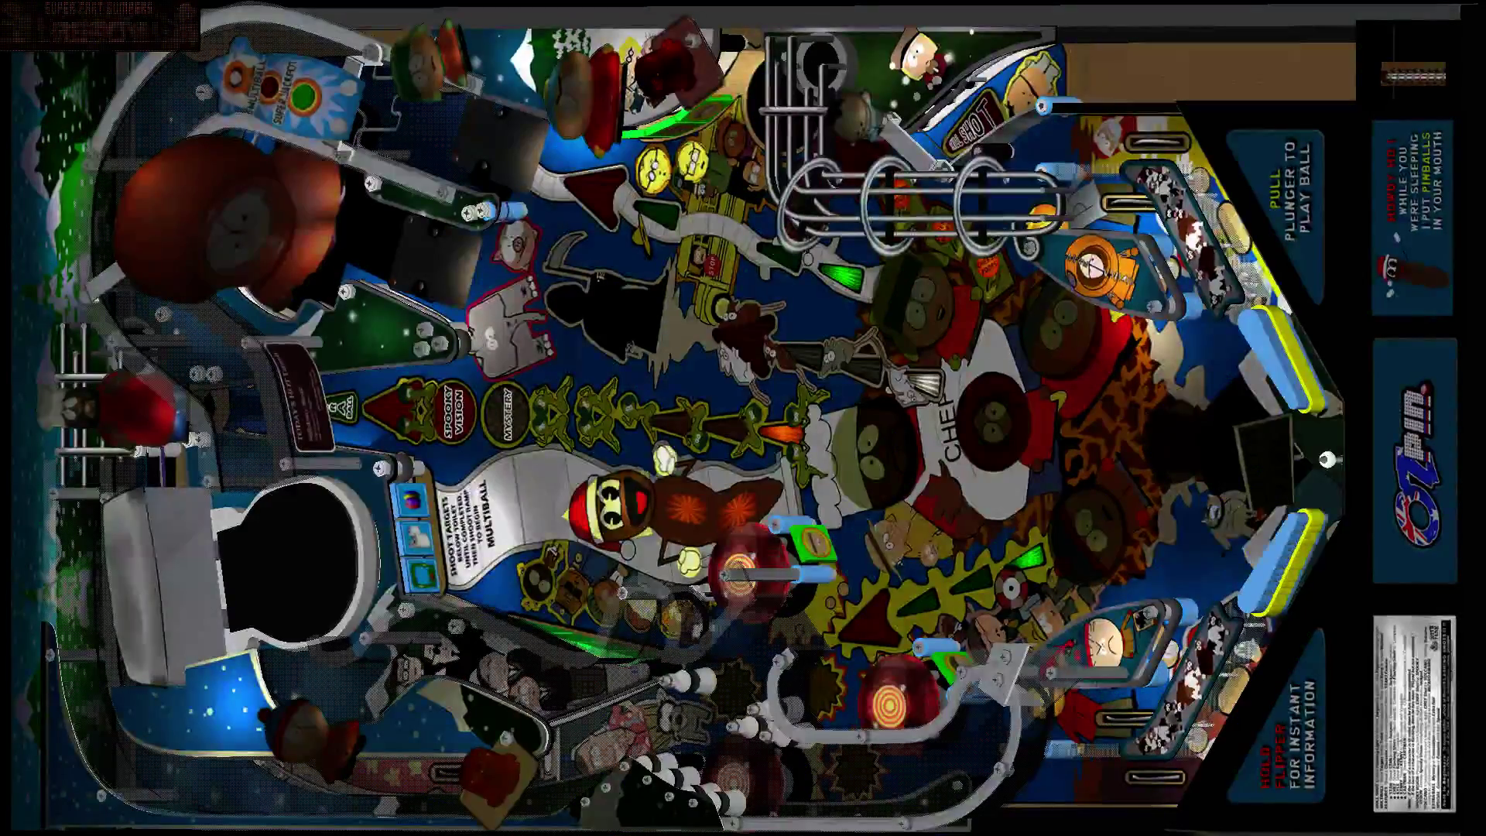
{"action": "key", "text": "Shift_L"}
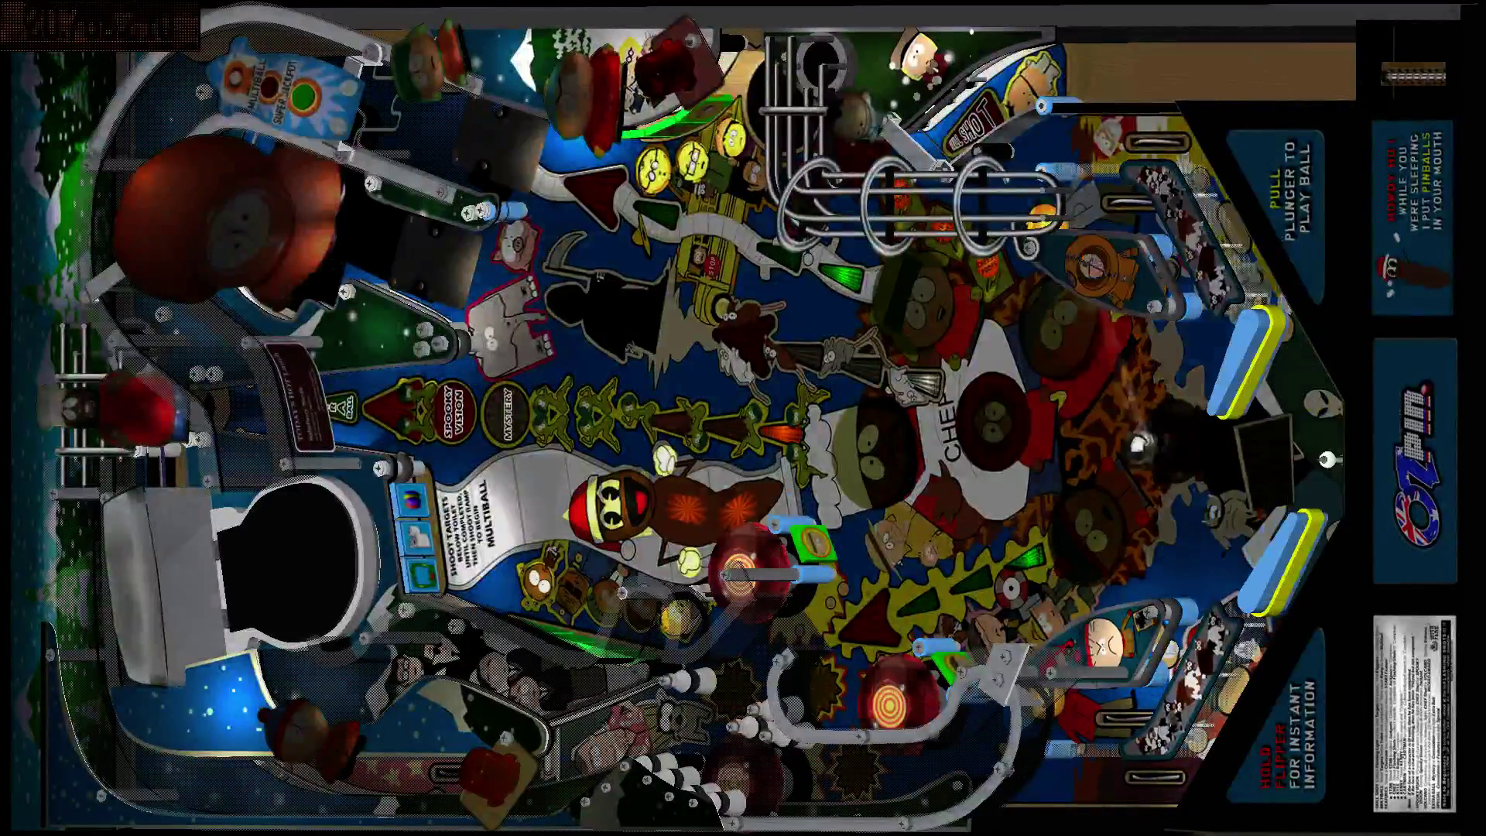
{"action": "key", "text": "Shift_L"}
{"action": "key", "text": "Shift_R"}
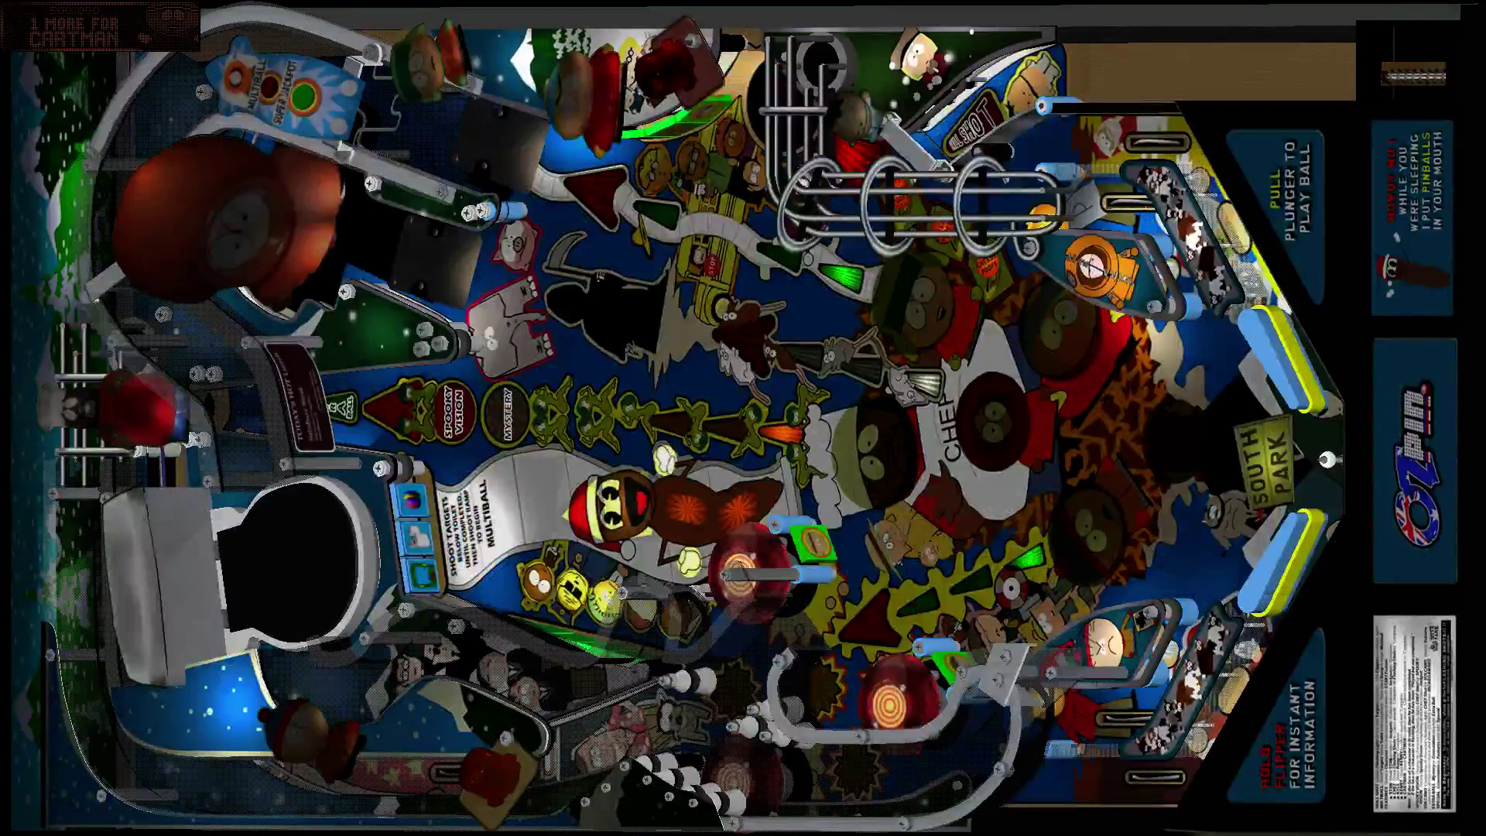
{"action": "key", "text": "Shift_R"}
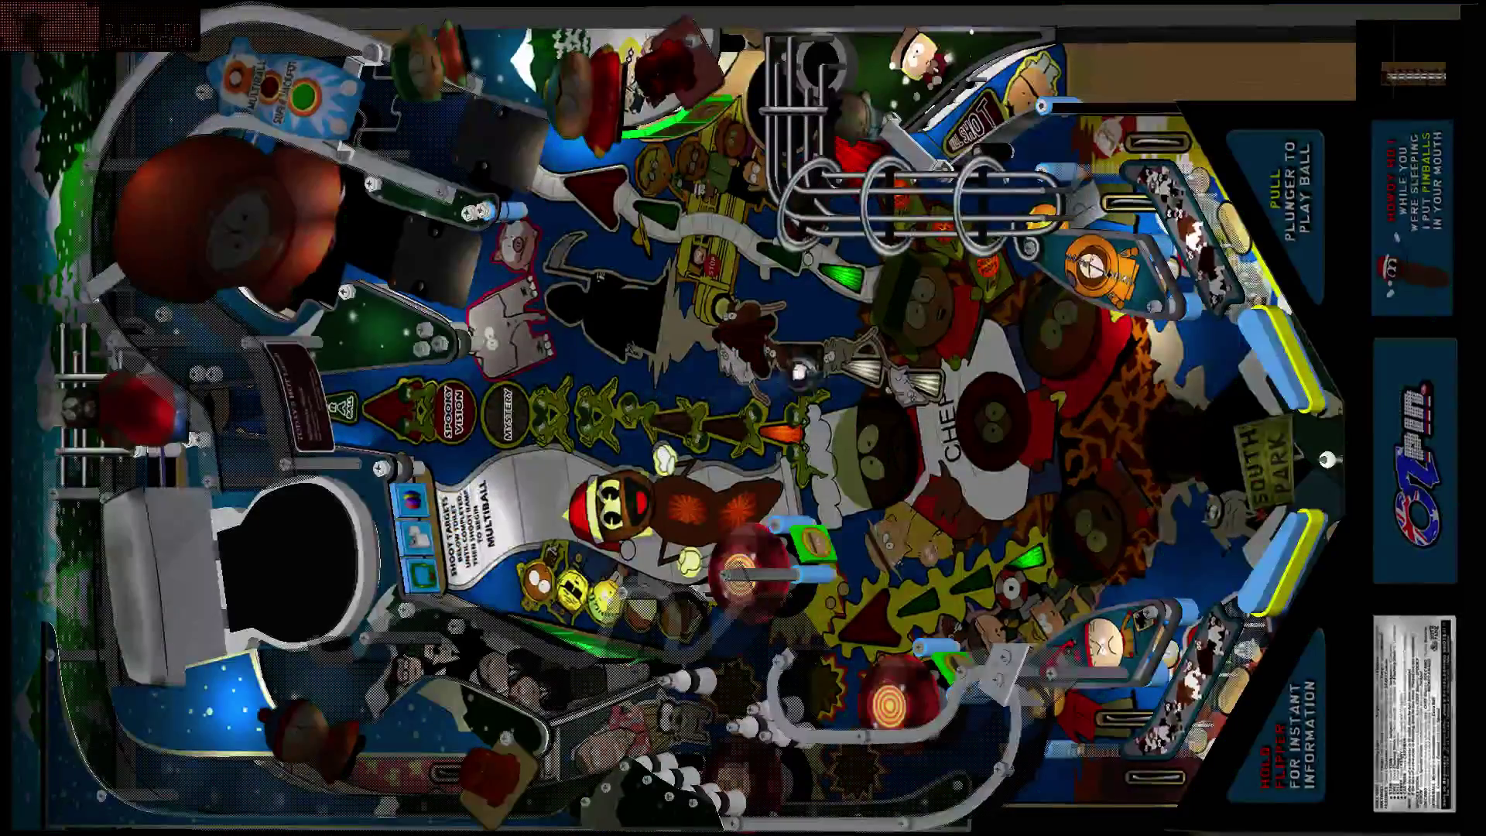
{"action": "key", "text": "Shift_L"}
{"action": "key", "text": "Shift_R"}
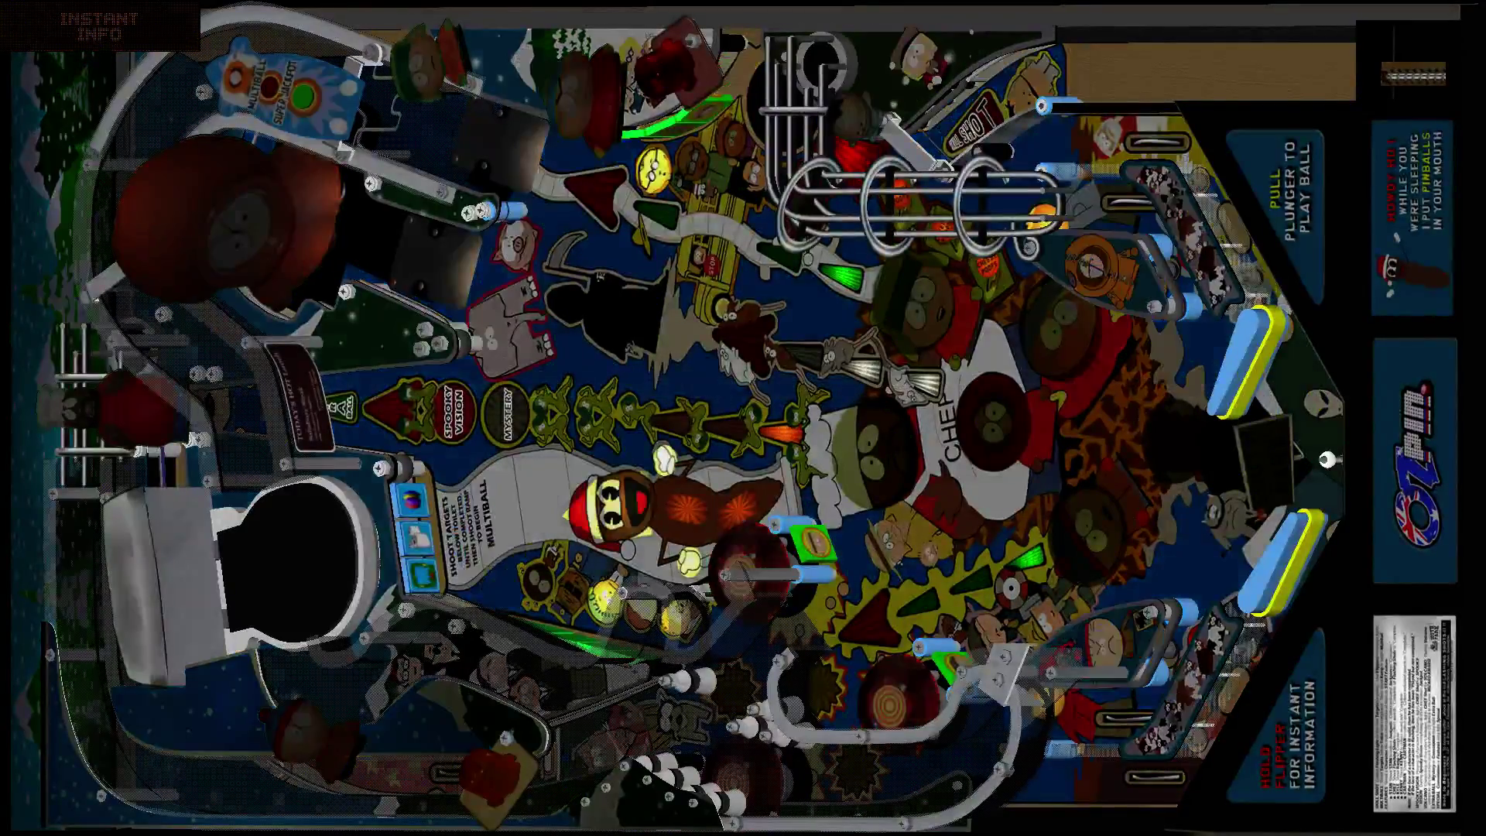
{"action": "key", "text": "Shift_R"}
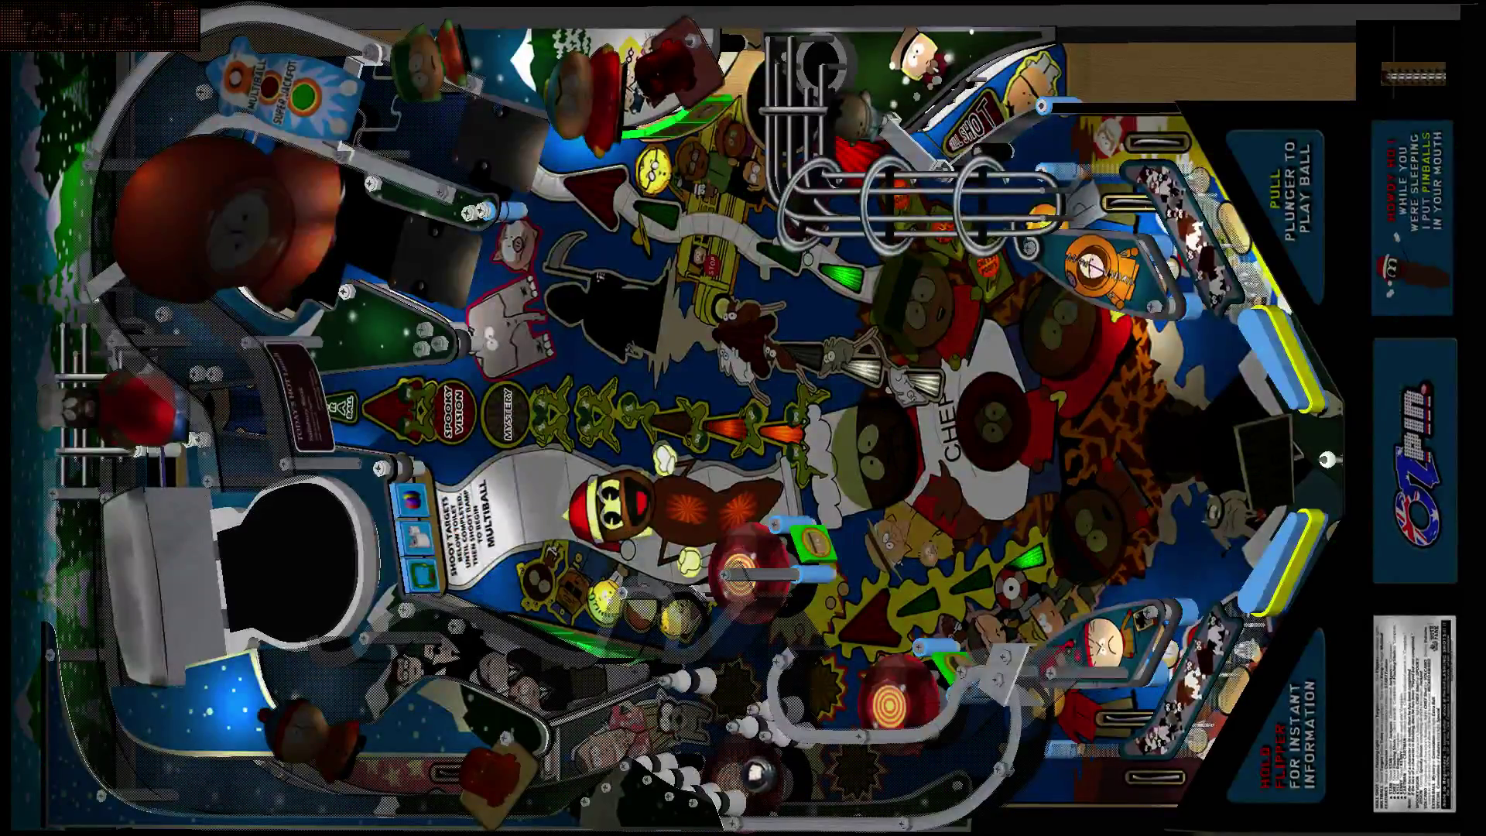
{"action": "key", "text": "Shift_L"}
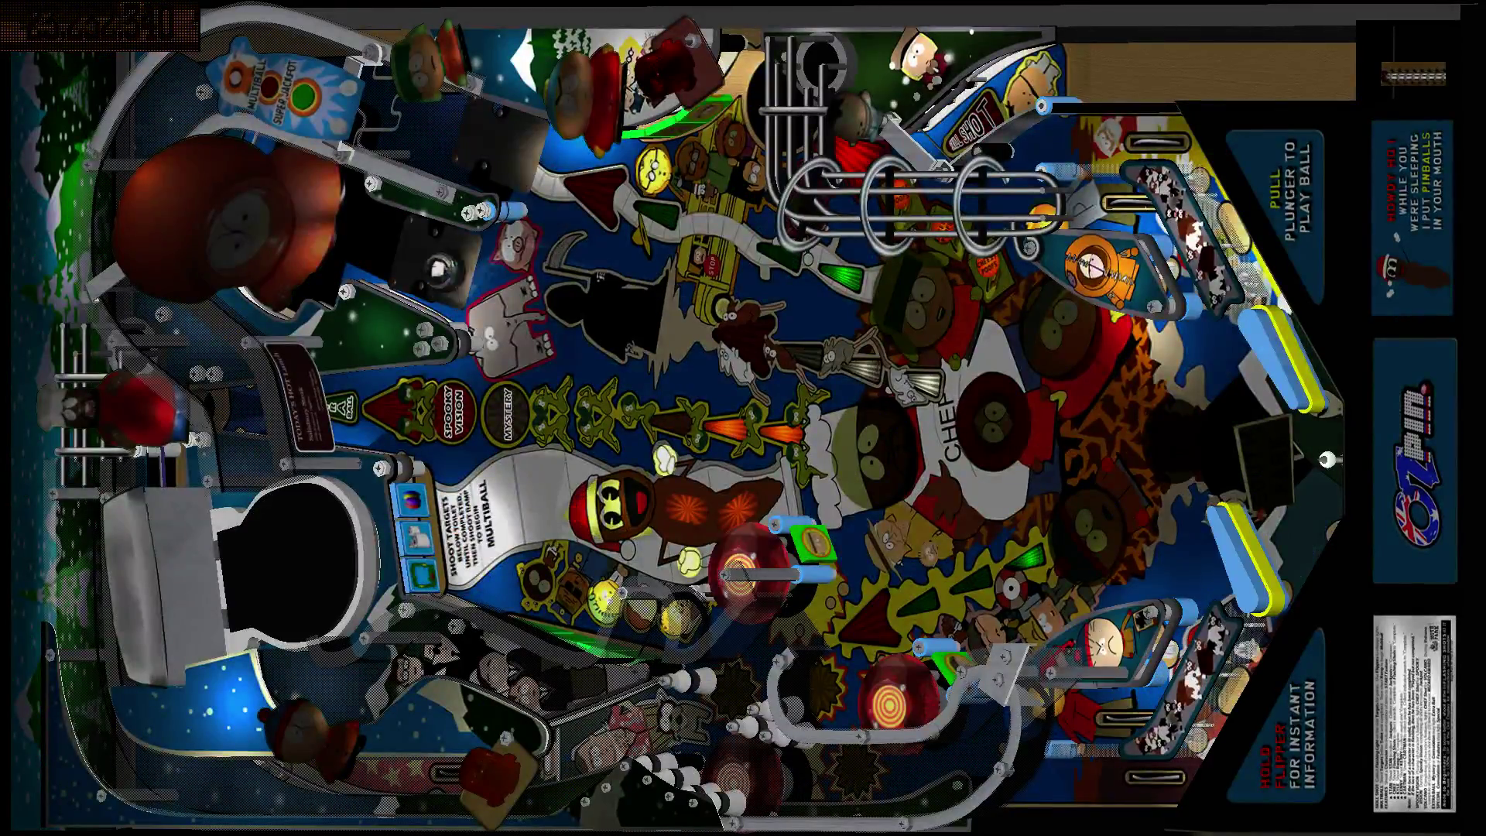
{"action": "key", "text": "Shift_R"}
{"action": "key", "text": "Shift_L"}
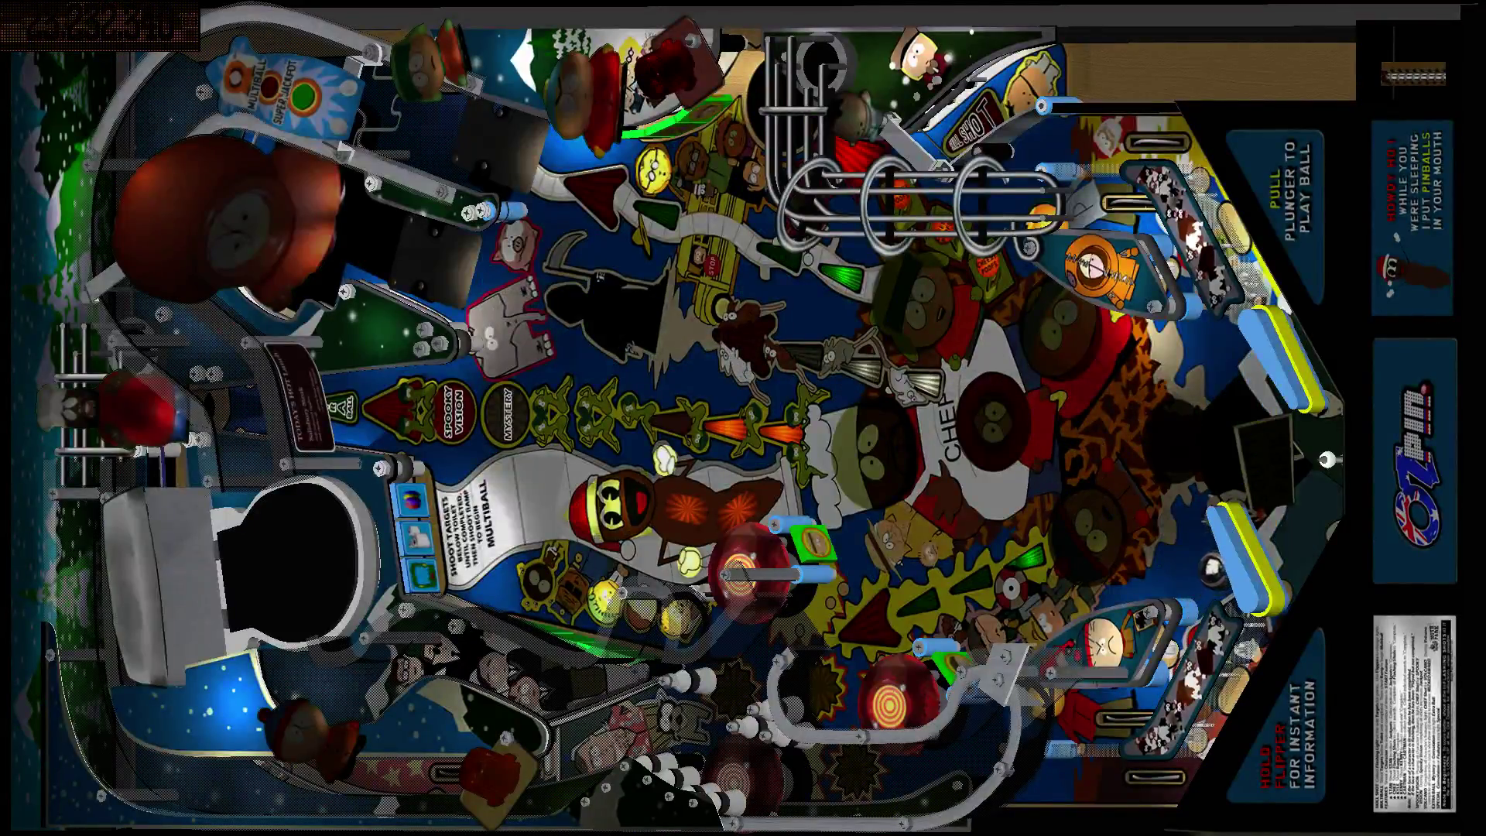
{"action": "key", "text": "Shift_L"}
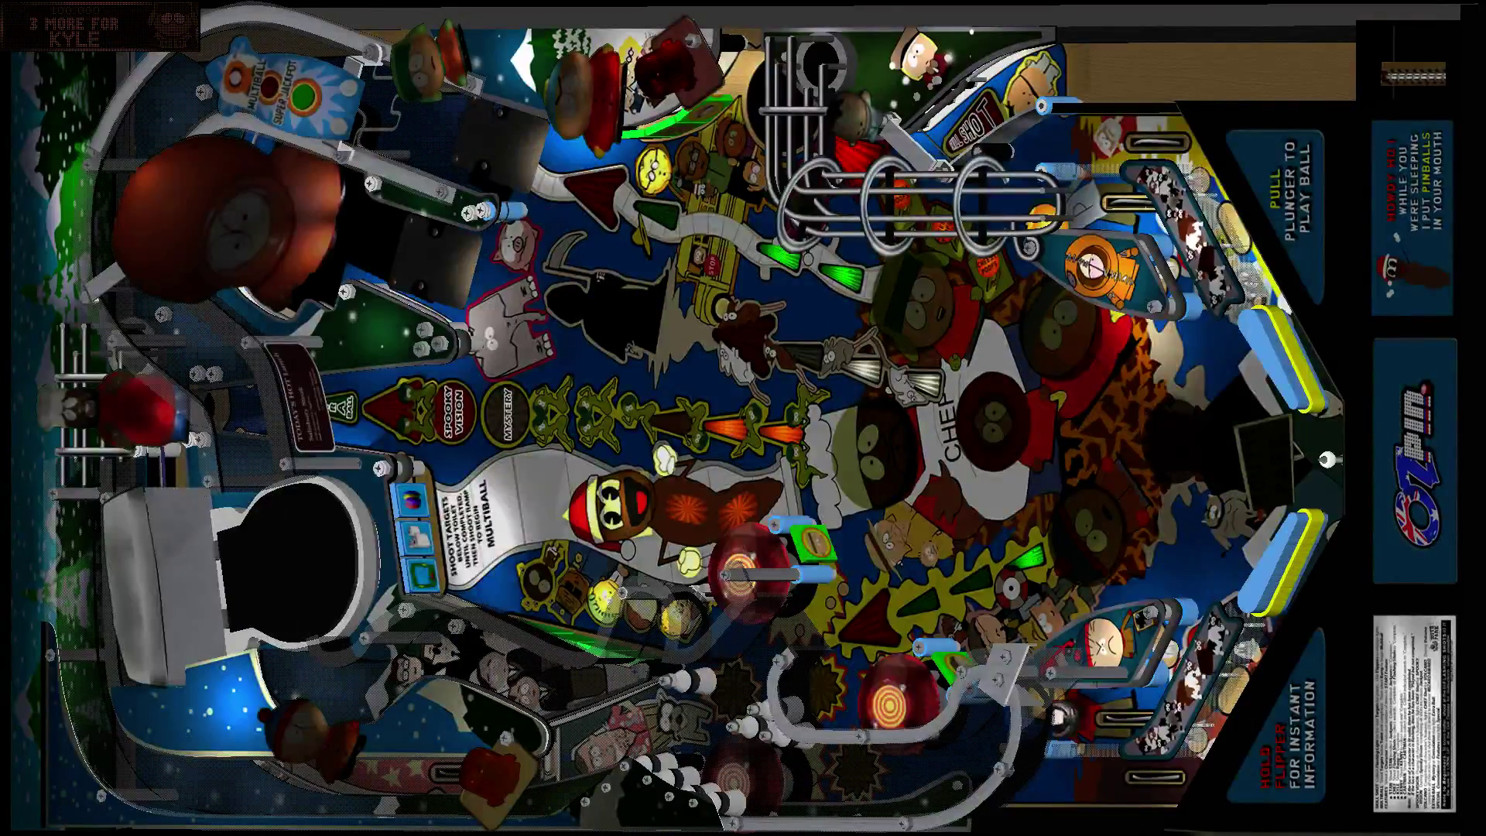
{"action": "key", "text": "Shift_L"}
{"action": "key", "text": "Shift_L"}
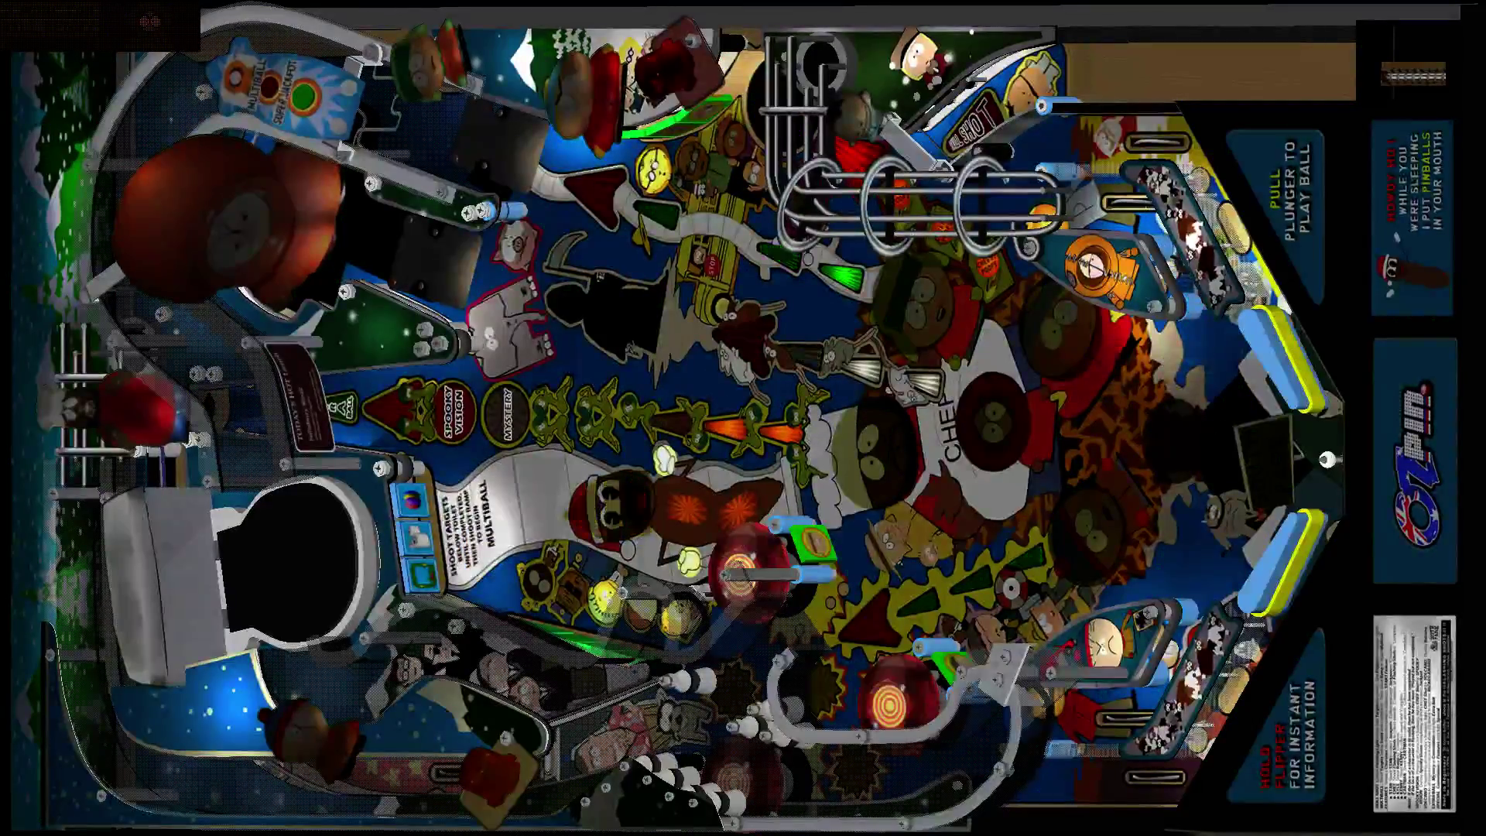
{"action": "key", "text": "Shift_R"}
{"action": "key", "text": "Shift_R"}
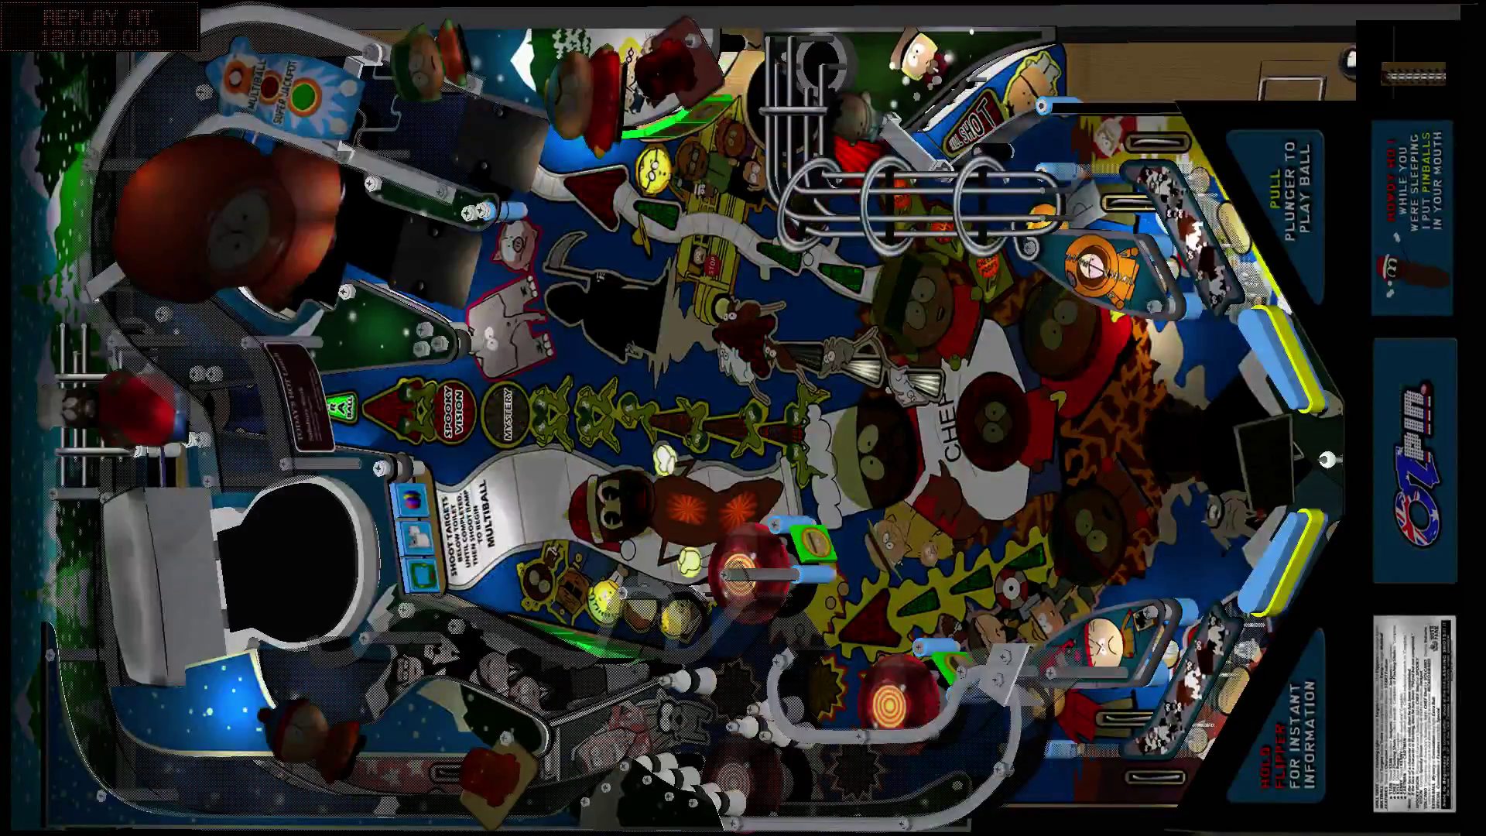
{"action": "key", "text": "shift"}
{"action": "key", "text": "shift"}
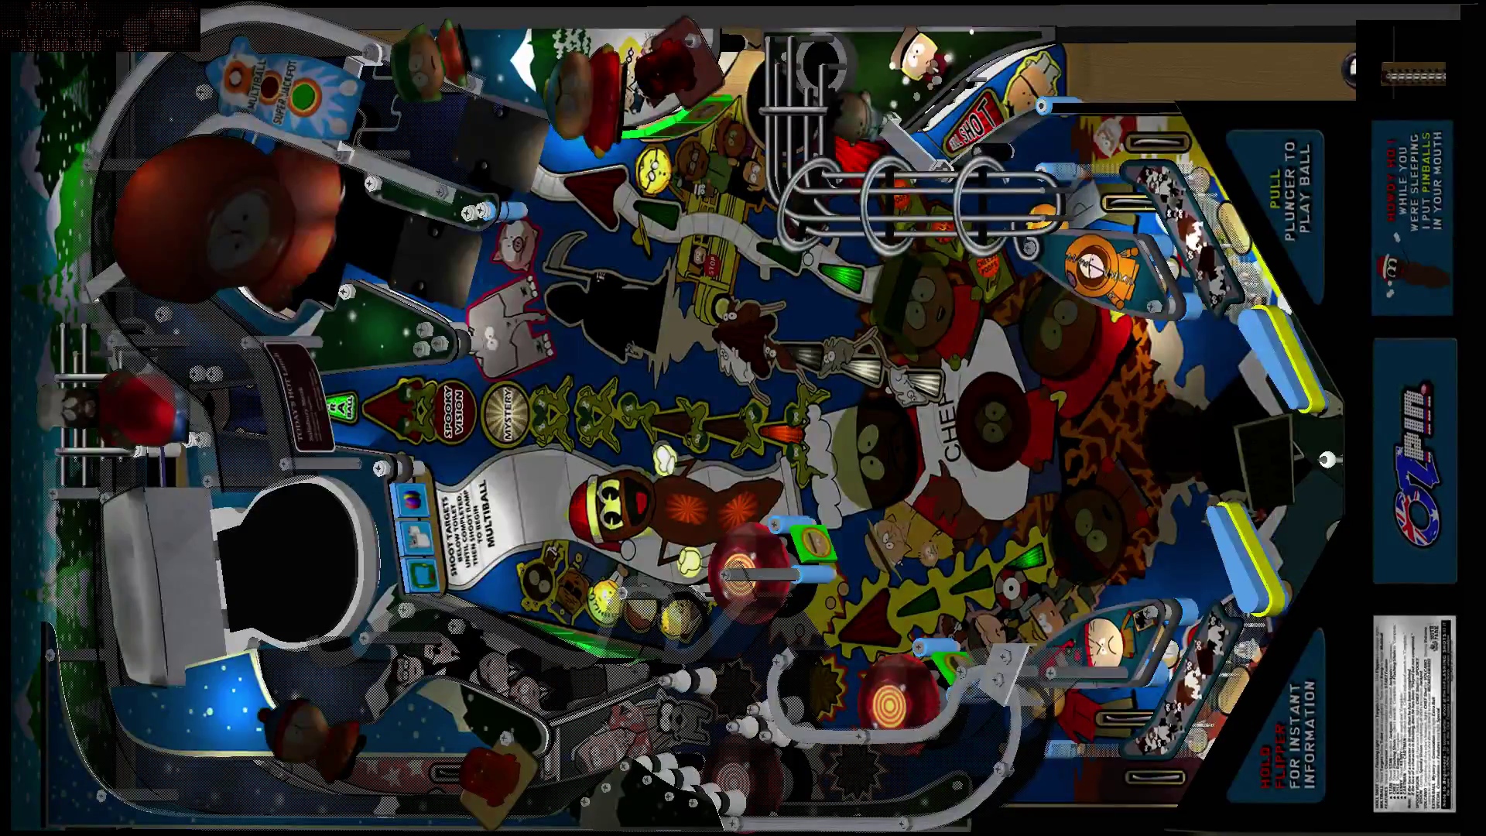
Step: Pause the test game and quit to the editor
{"action": "key", "text": "Escape"}
{"action": "key", "text": "Down"}
{"action": "key", "text": "Down"}
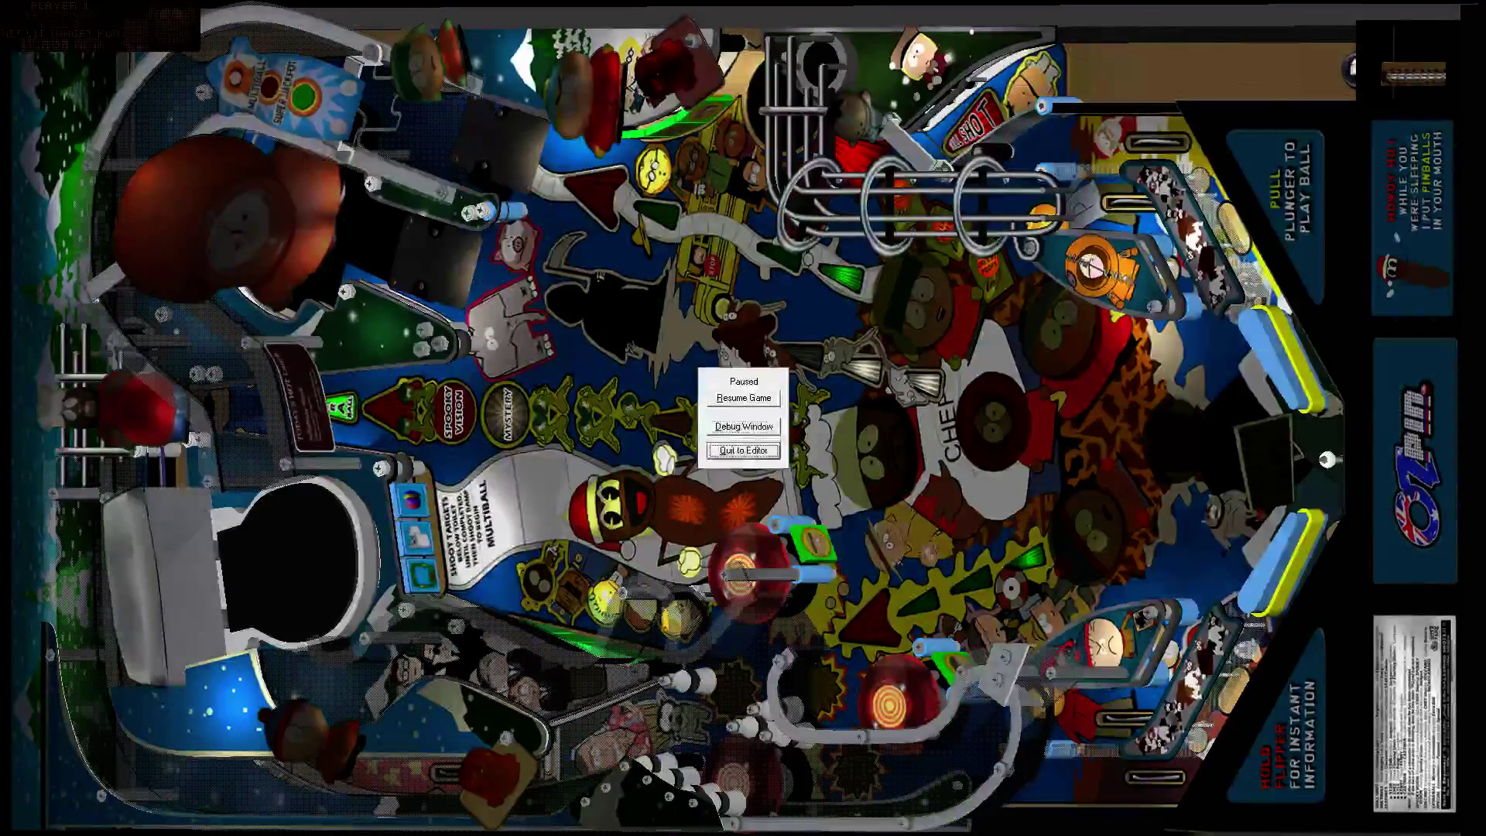
{"action": "key", "text": "Return"}
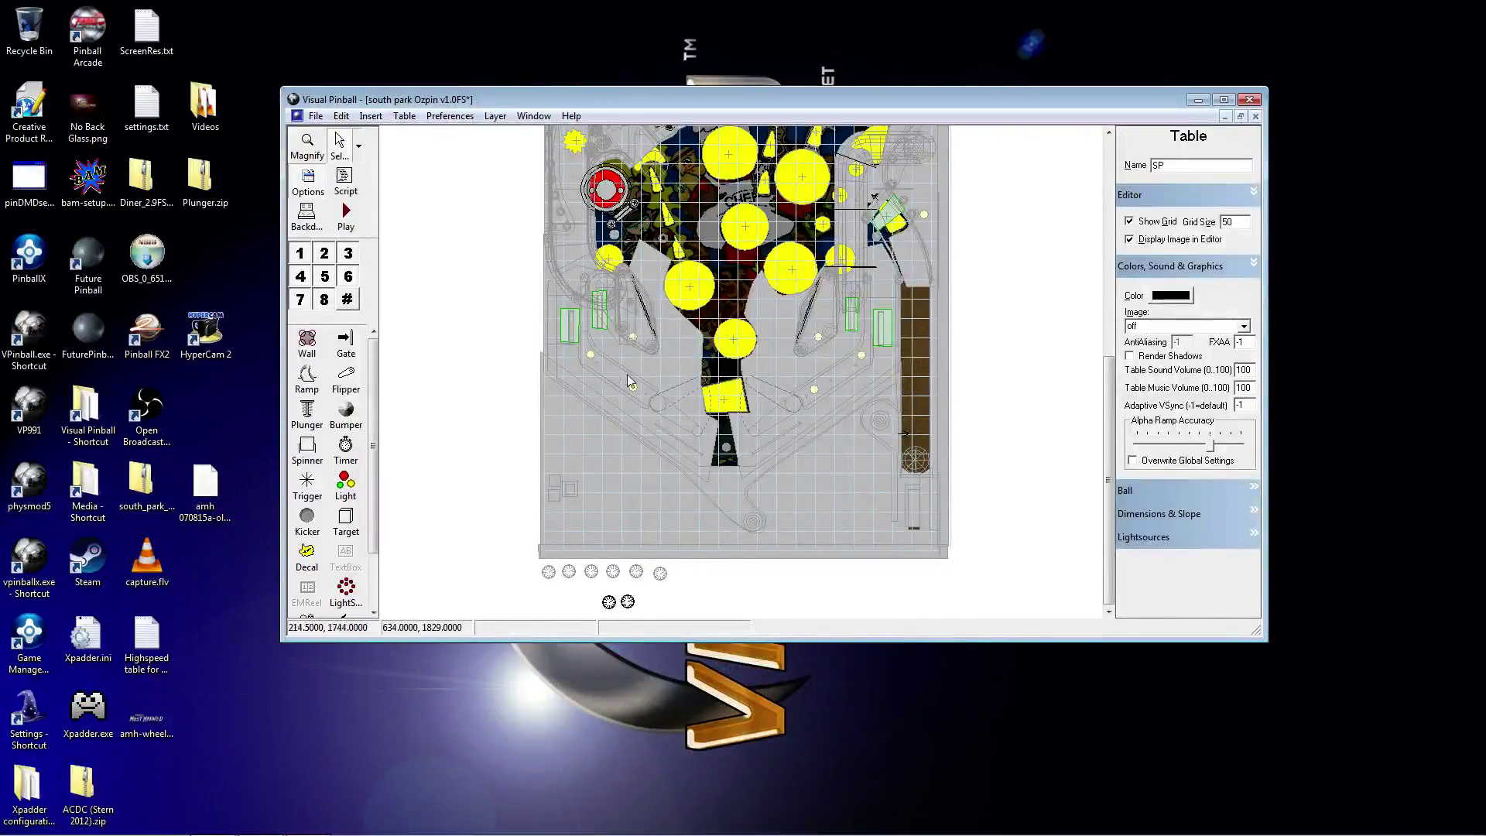
Step: Select LFlipper from the element search list, edit the left flipper's end angle in its position settings, and deselect it
{"action": "left_click", "coordinate": [346, 118]}
{"action": "left_click", "coordinate": [383, 227]}
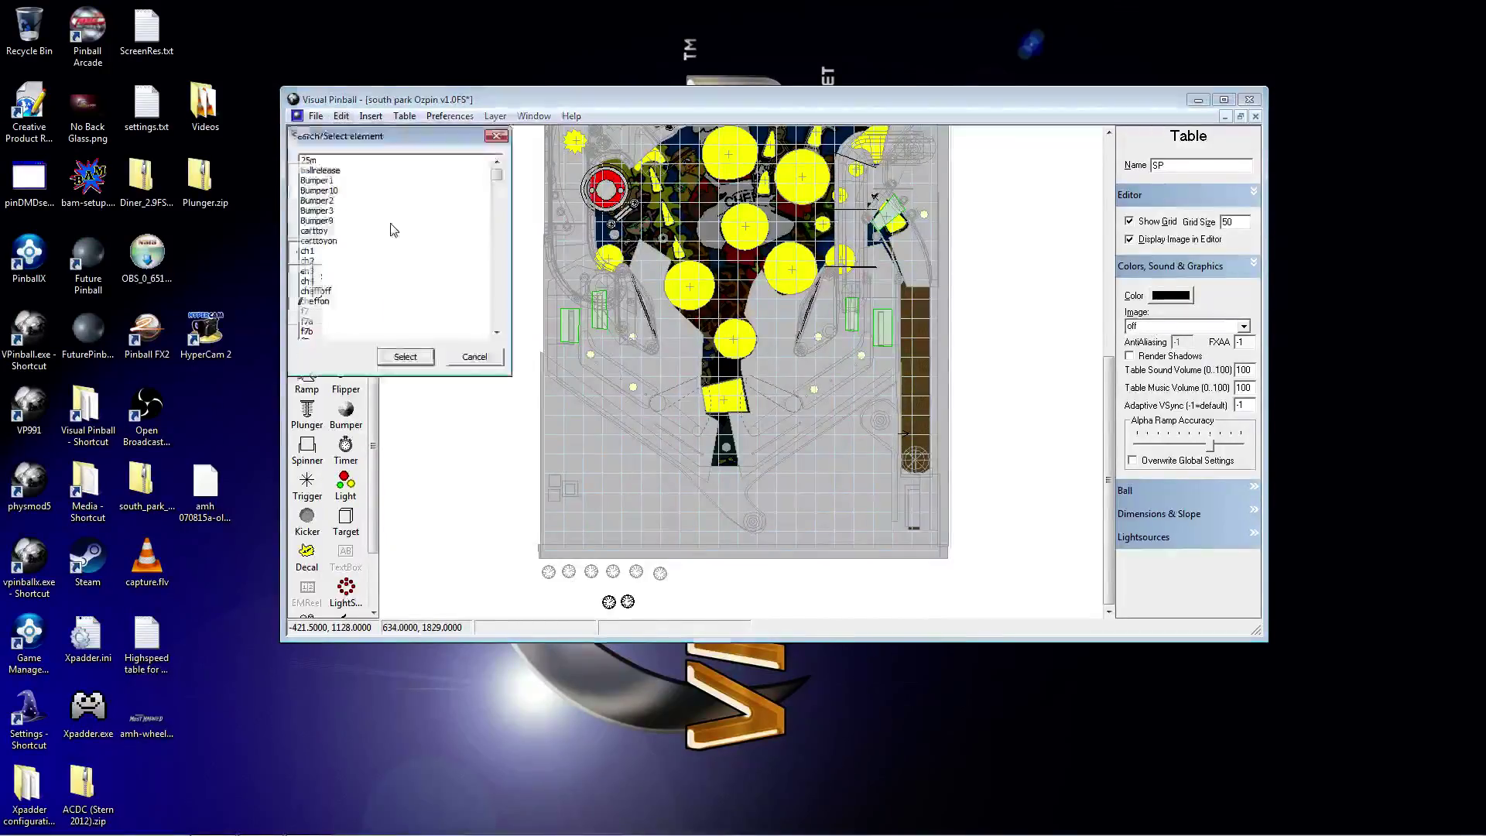
{"action": "key", "text": "l"}
{"action": "key", "text": "f"}
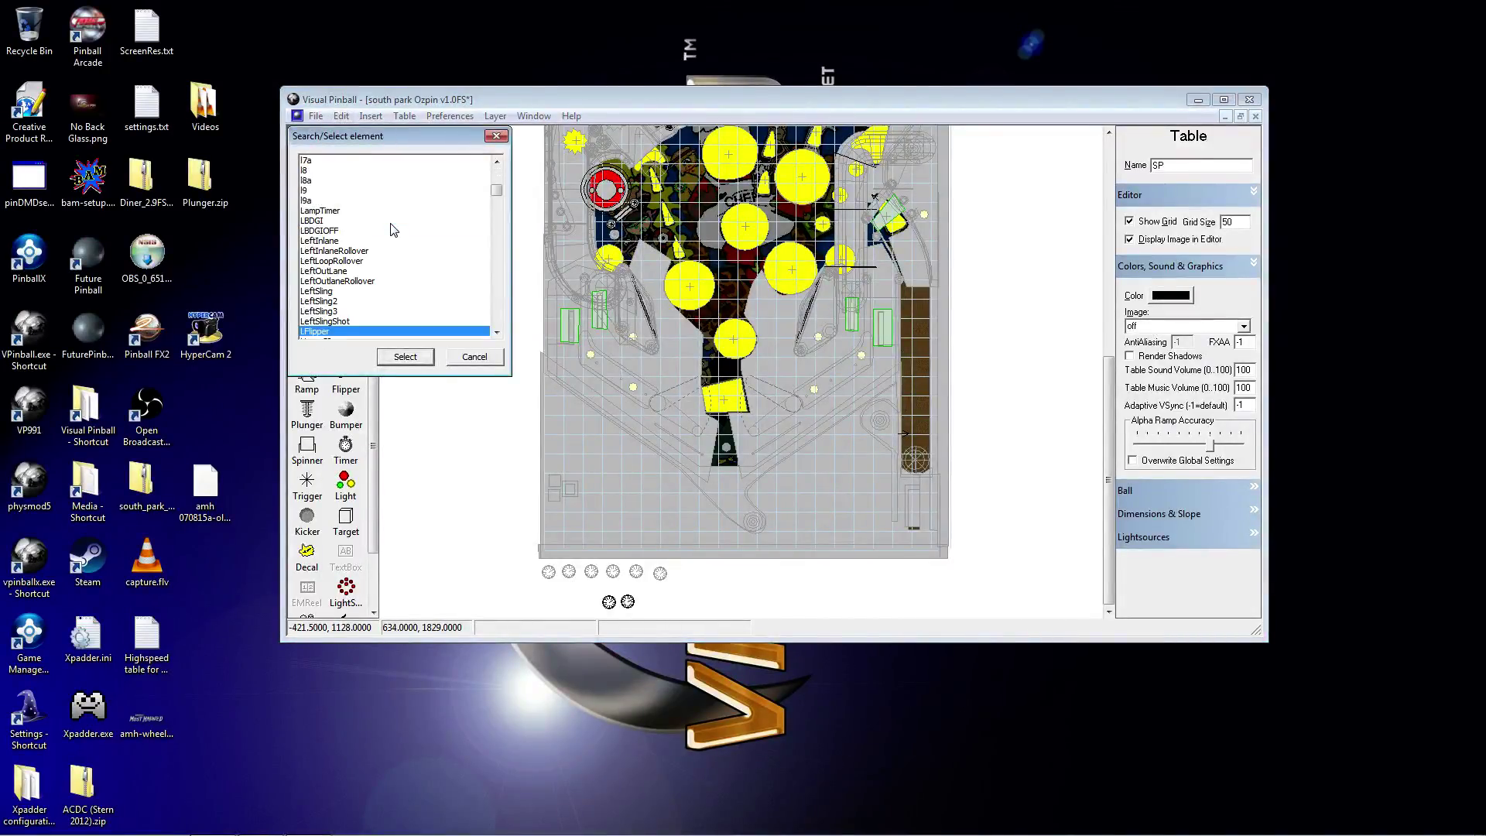
{"action": "left_click", "coordinate": [399, 359]}
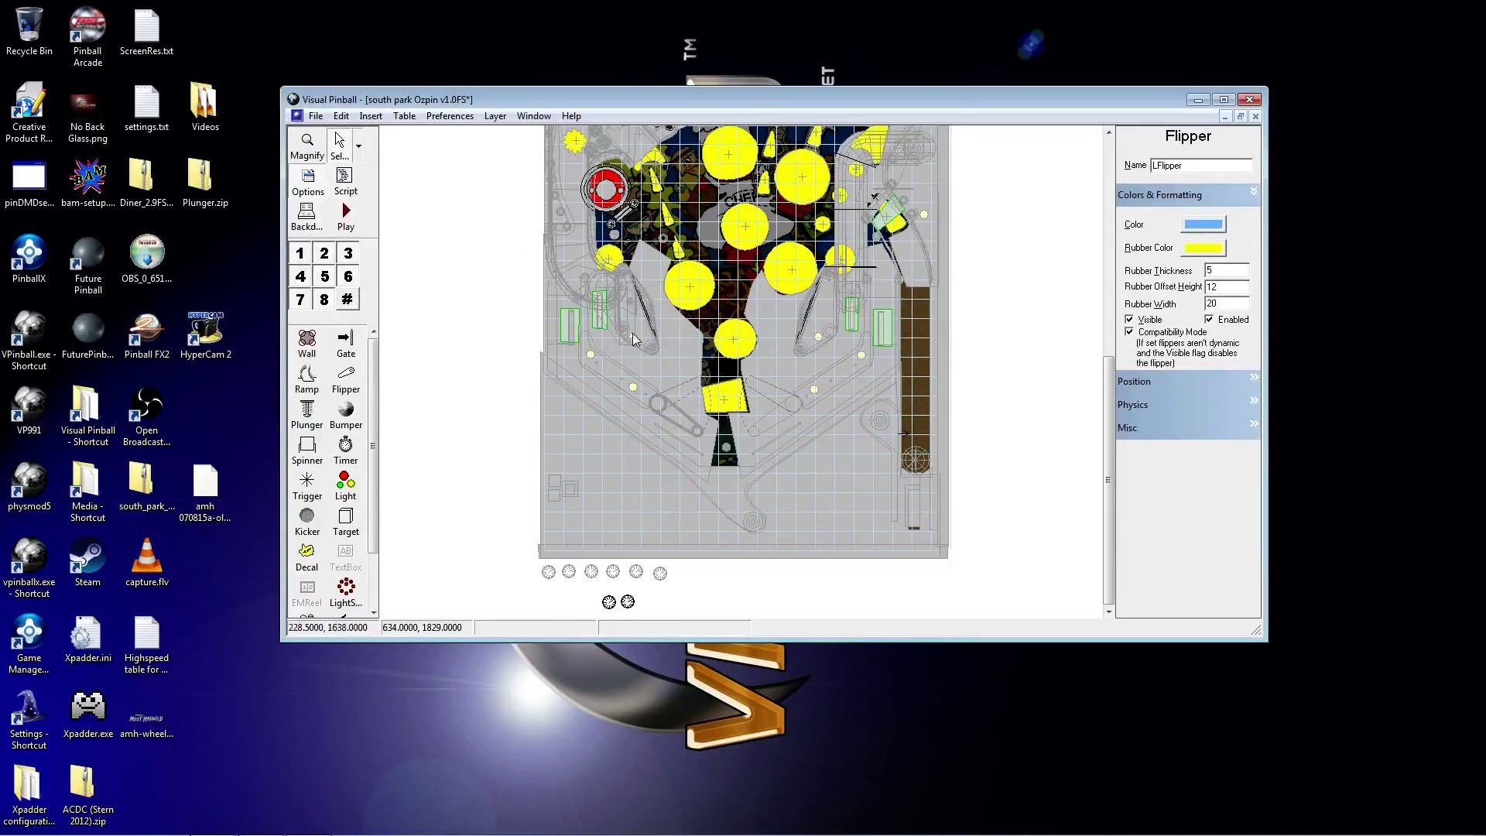
{"action": "left_click", "coordinate": [1254, 381]}
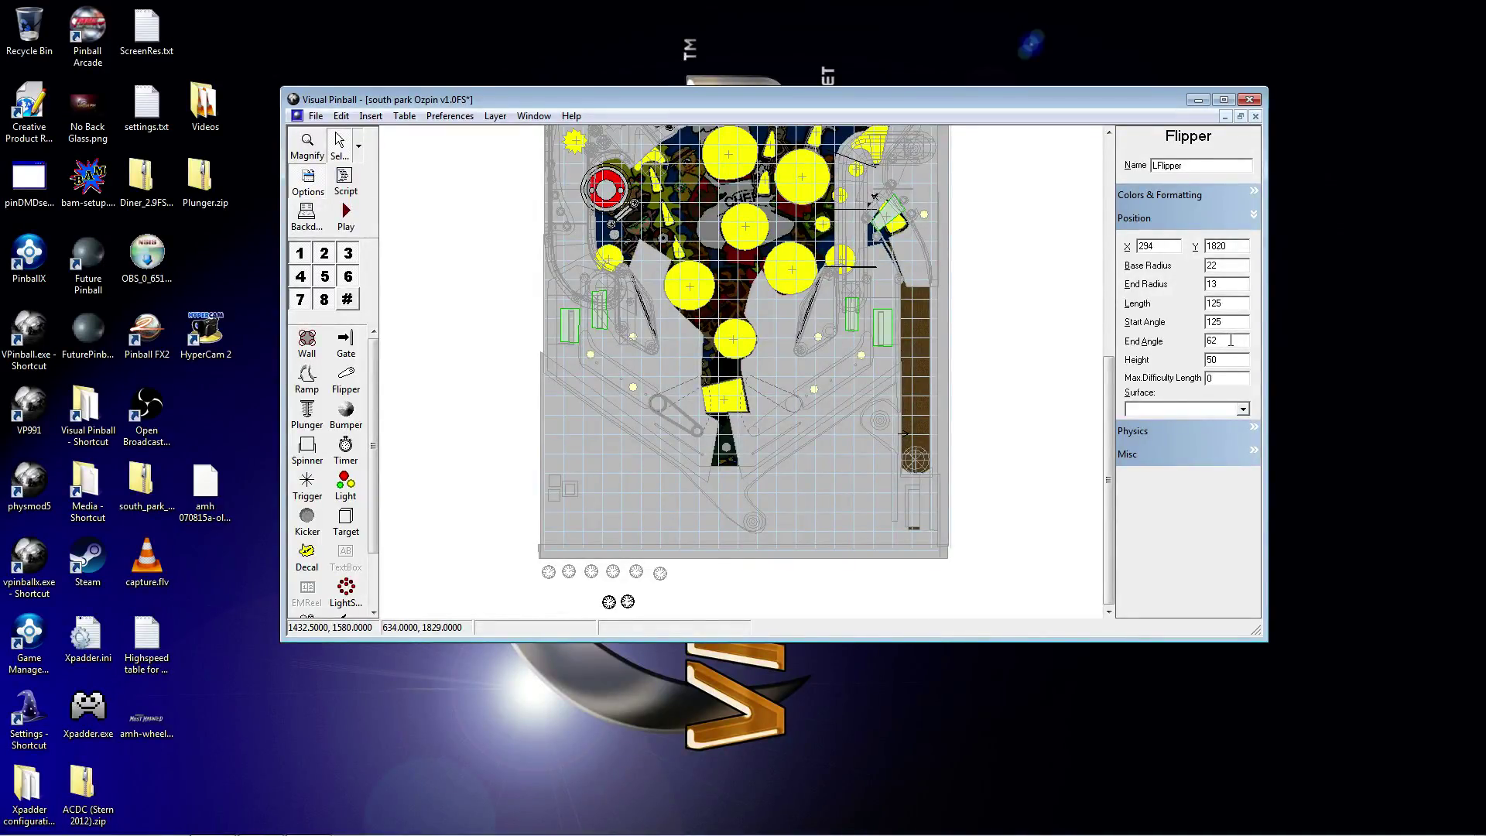
{"action": "left_click", "coordinate": [1034, 354]}
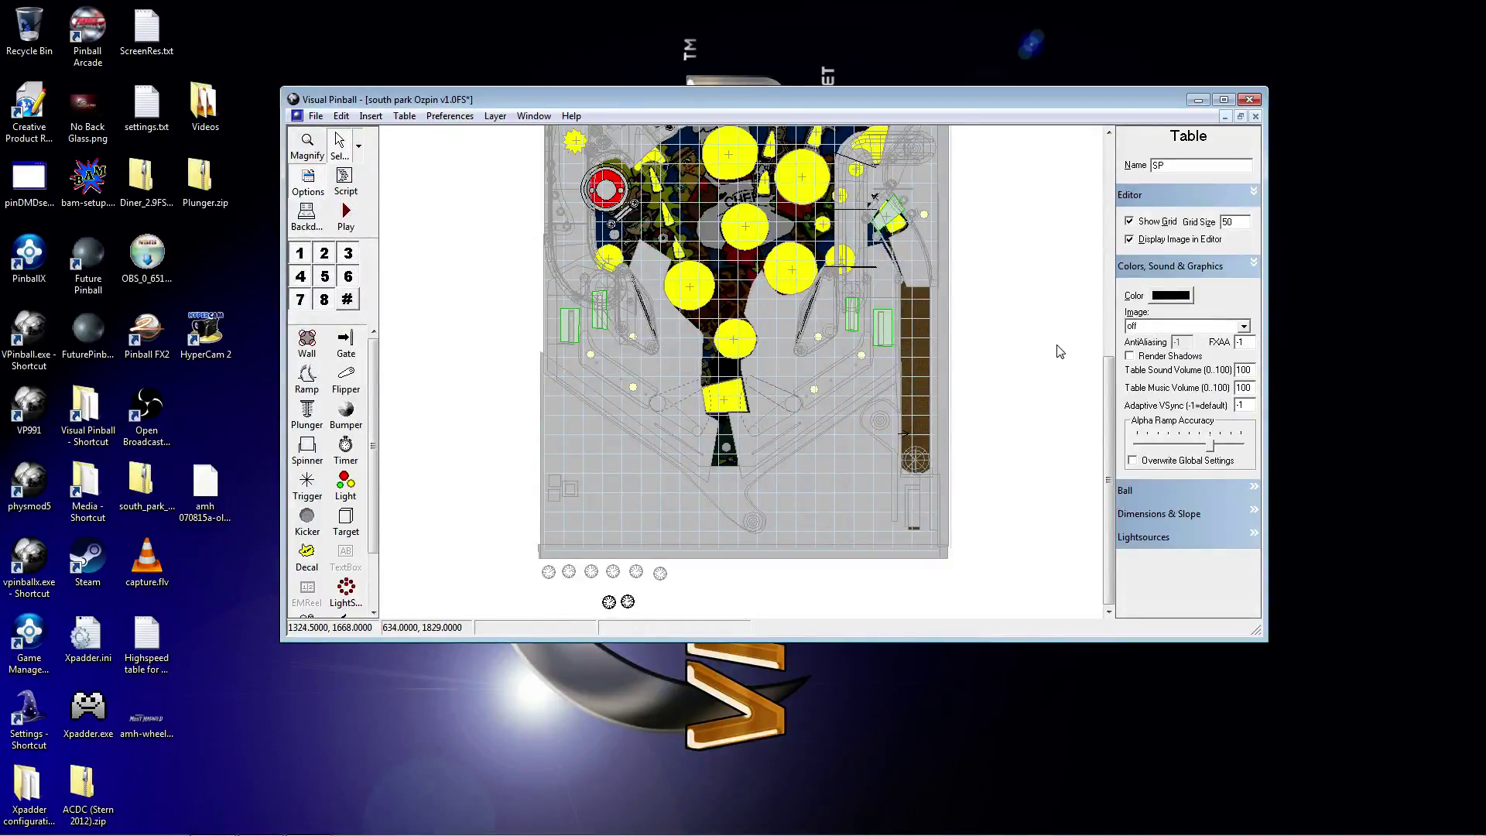
Step: Select RFlipper from the element search list, edit the right flipper's end angle in its position settings, and deselect it
{"action": "left_click", "coordinate": [342, 116]}
{"action": "left_click", "coordinate": [402, 226]}
{"action": "left_click", "coordinate": [402, 221]}
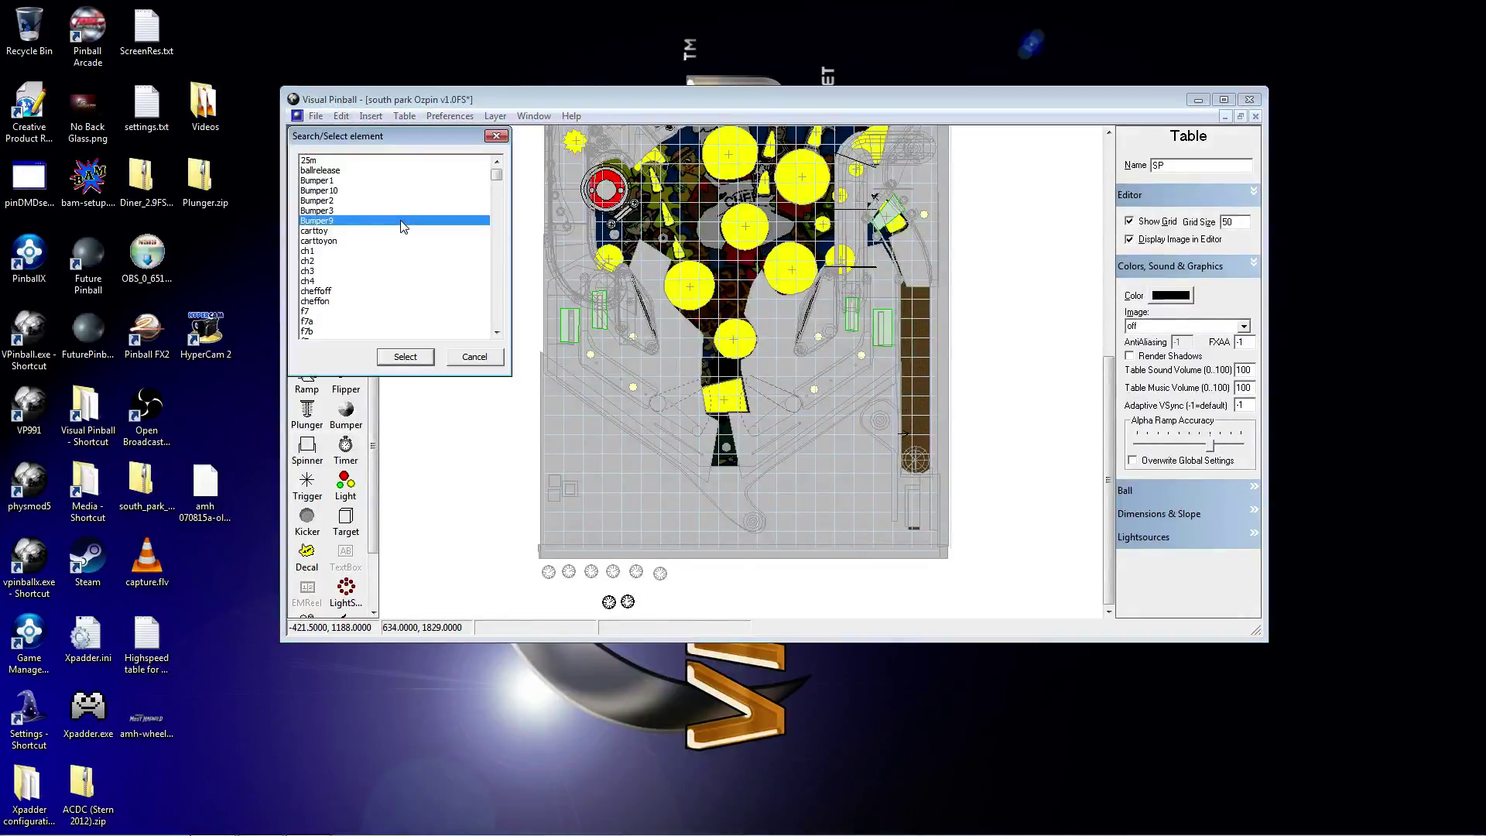
{"action": "type", "text": "rf"}
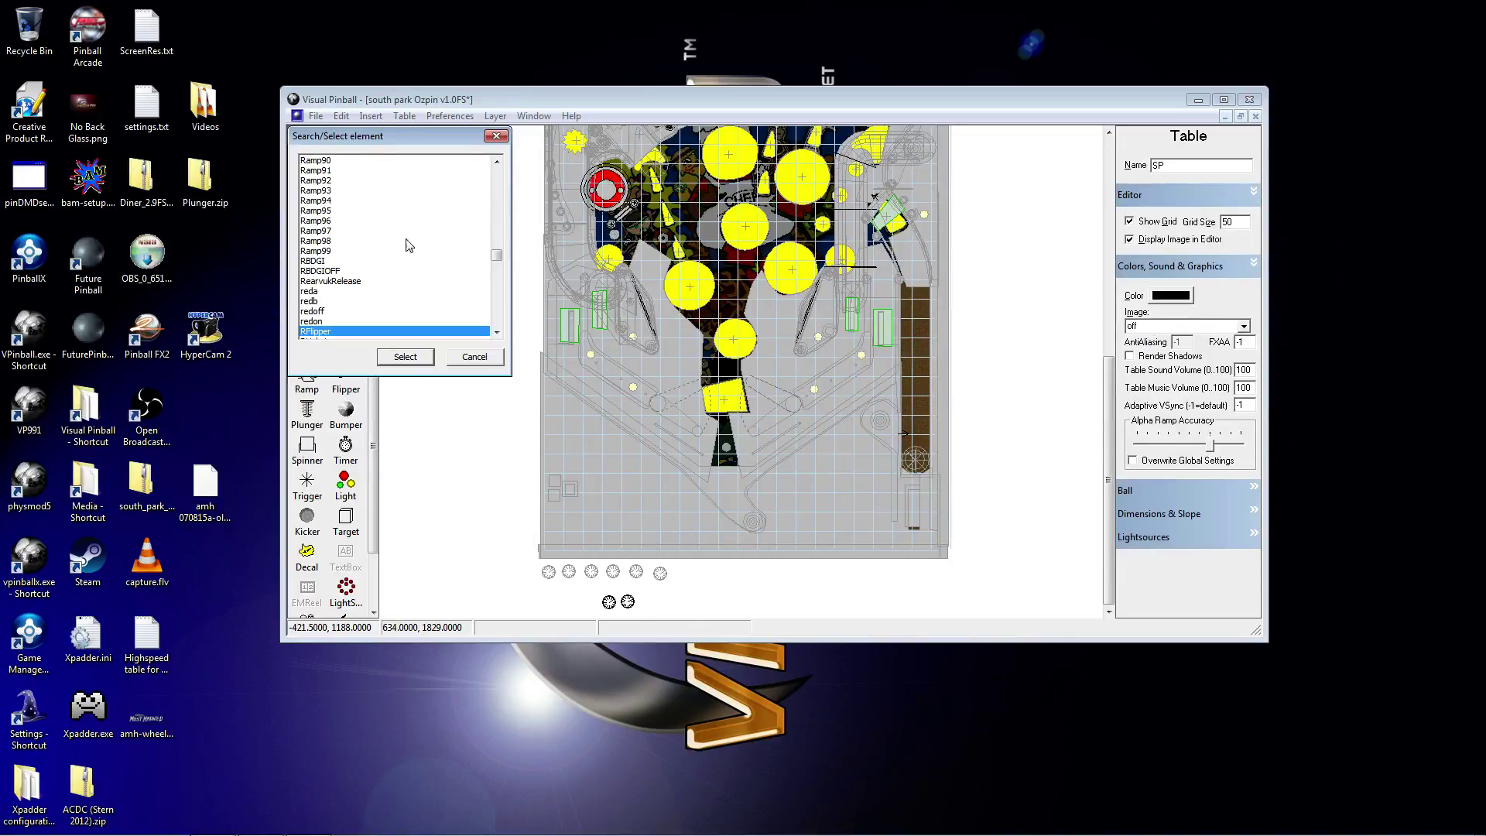
{"action": "left_click", "coordinate": [405, 356]}
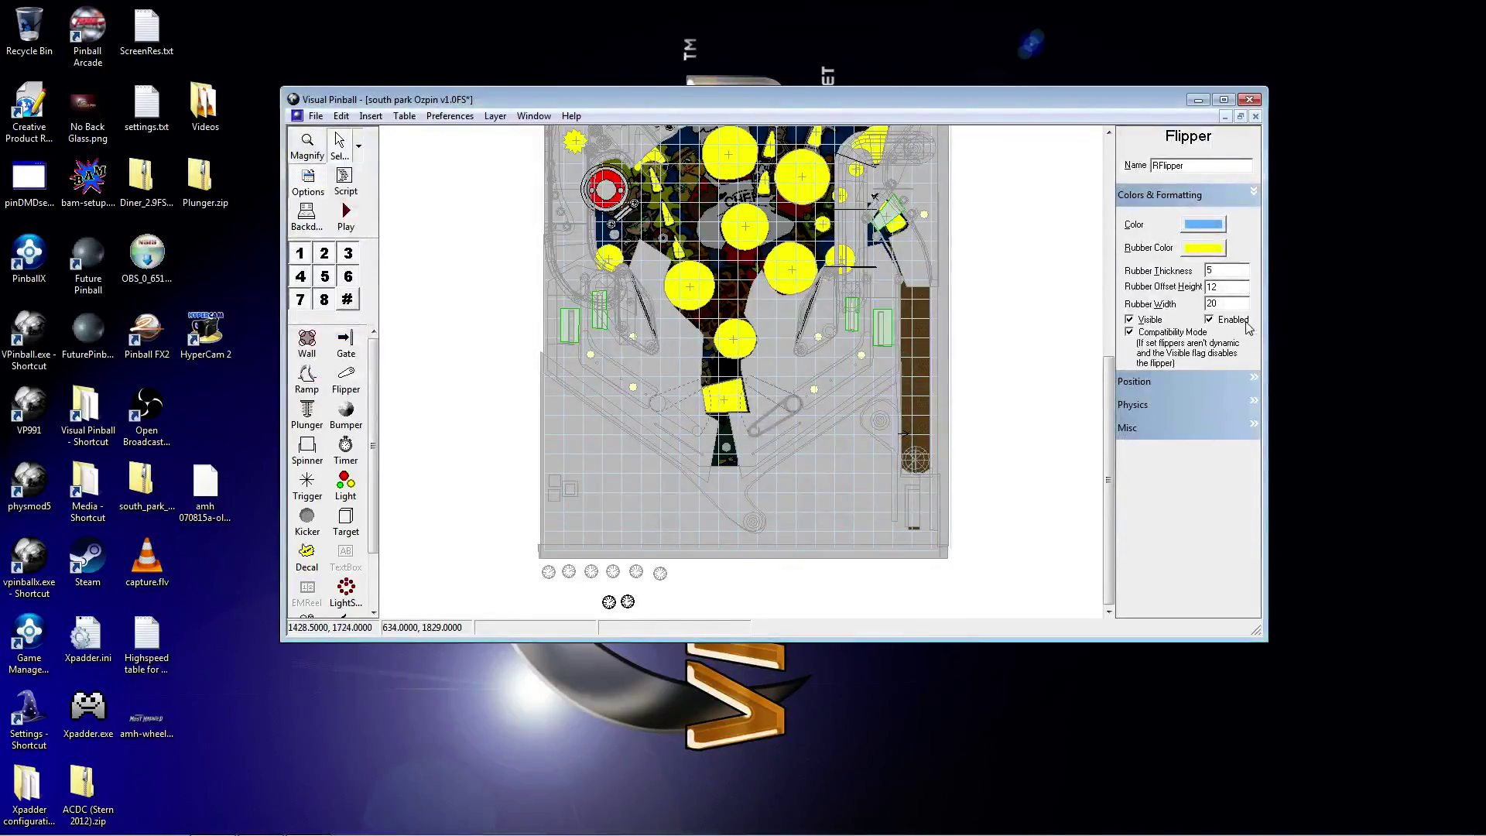
{"action": "left_click", "coordinate": [1253, 381]}
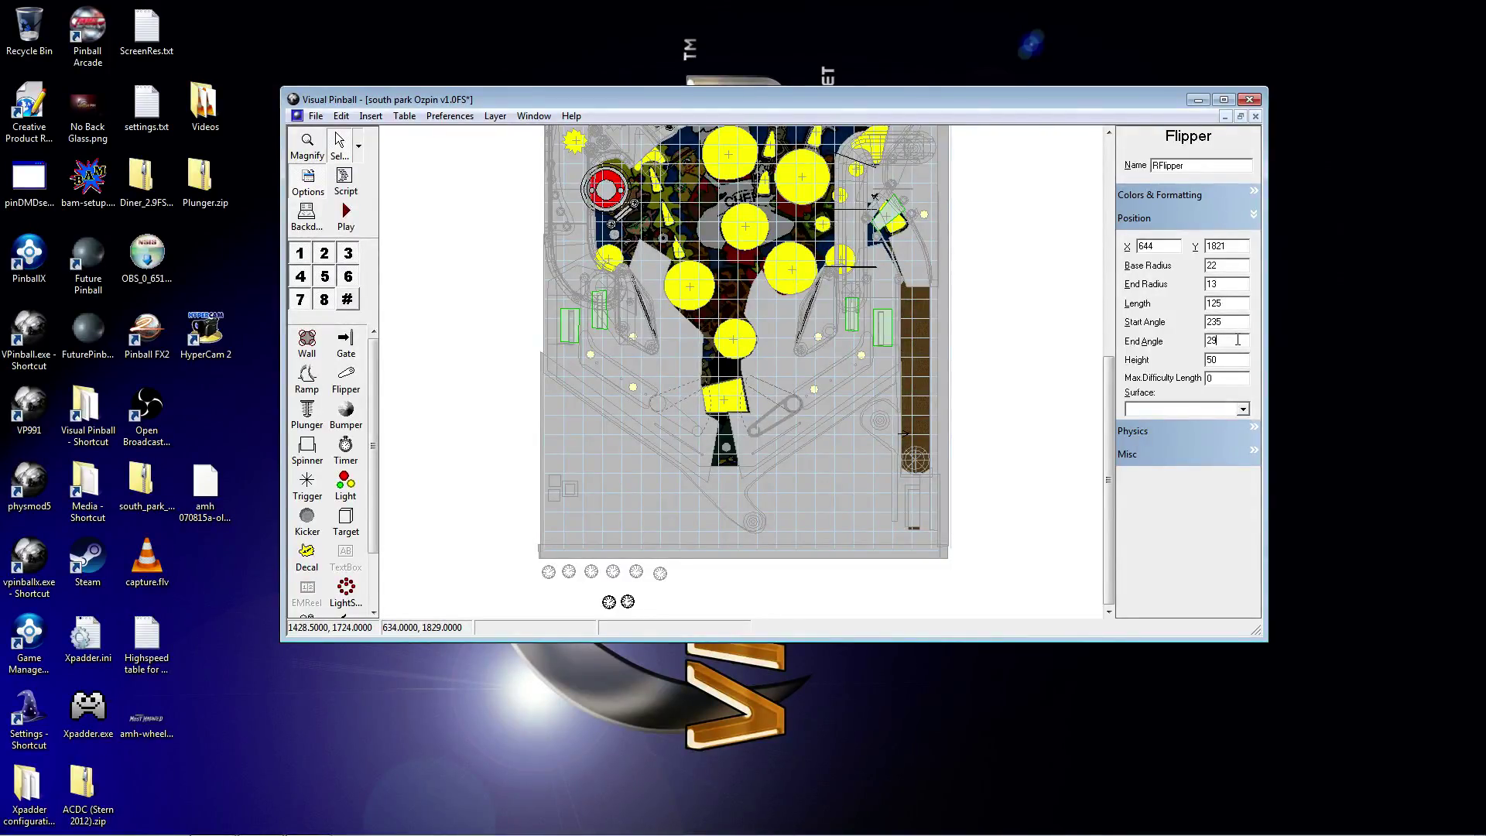
{"action": "left_click", "coordinate": [1058, 344]}
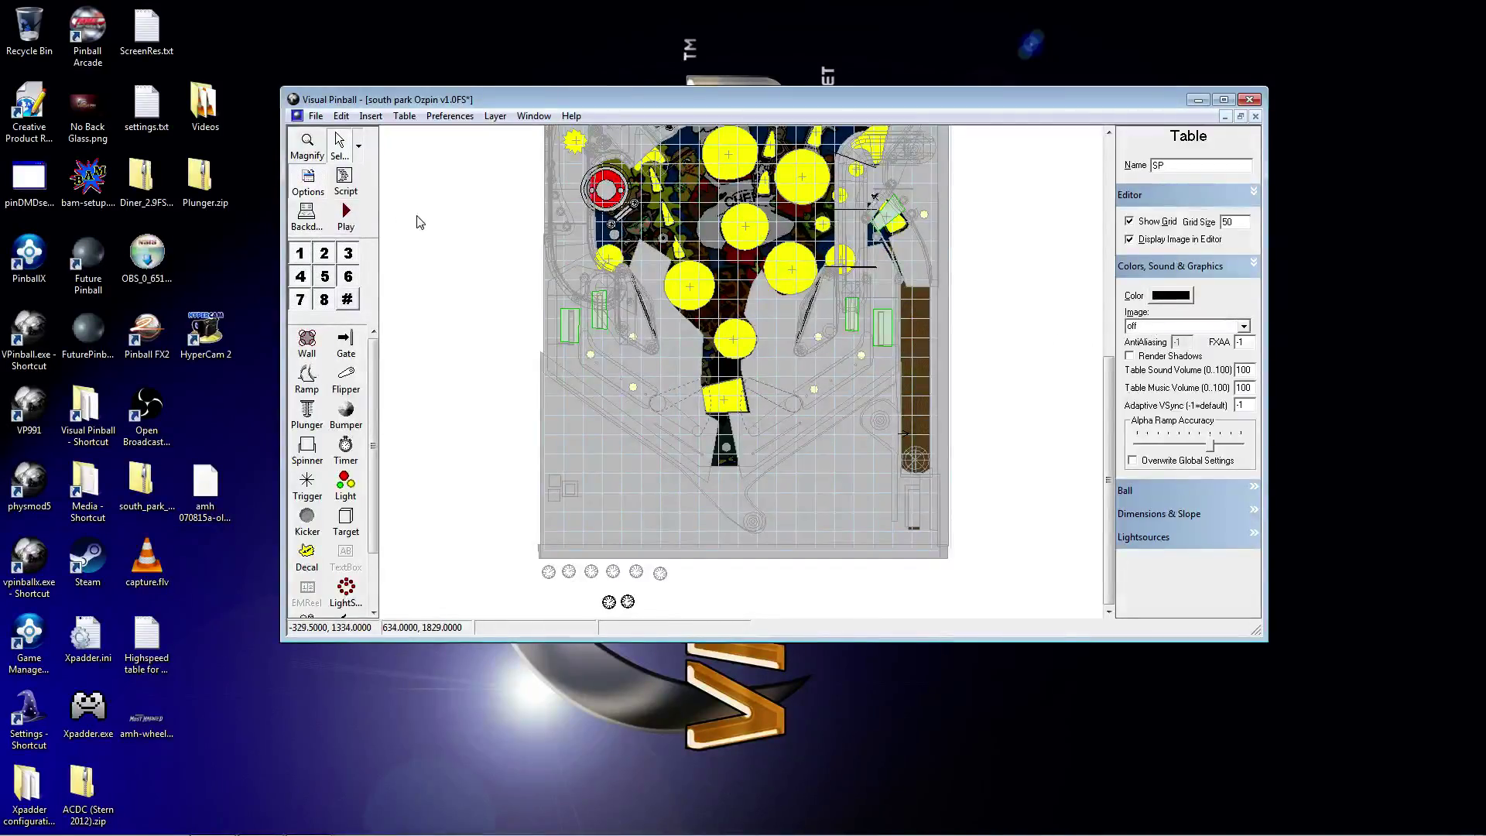
Step: Select LFlipper and RFlipper together from the element search list, set their Power-Law to 2 in the physics settings, and deselect them
{"action": "left_click", "coordinate": [341, 116]}
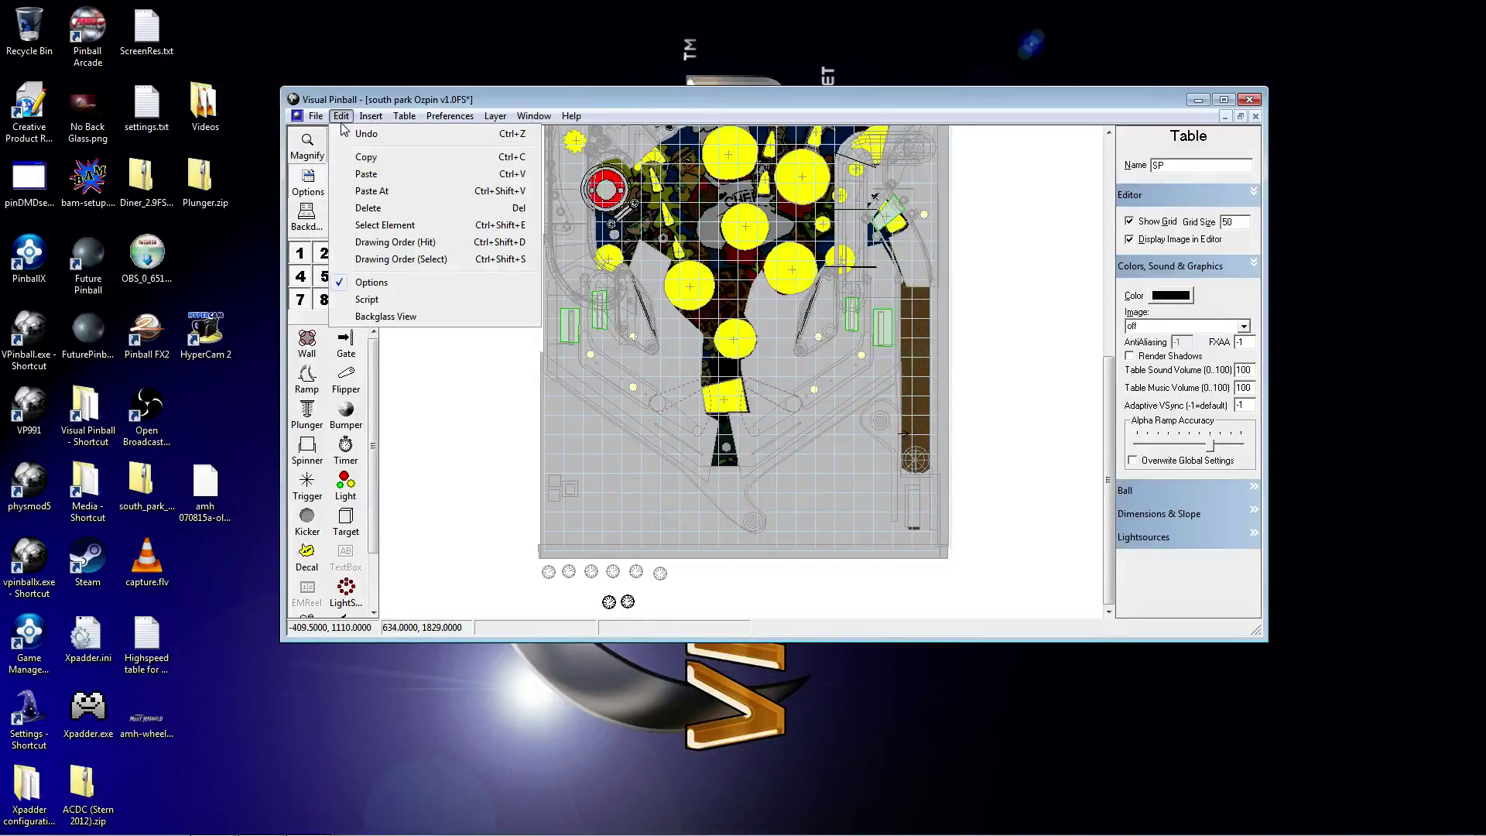
{"action": "left_click", "coordinate": [382, 226]}
{"action": "type", "text": "le"}
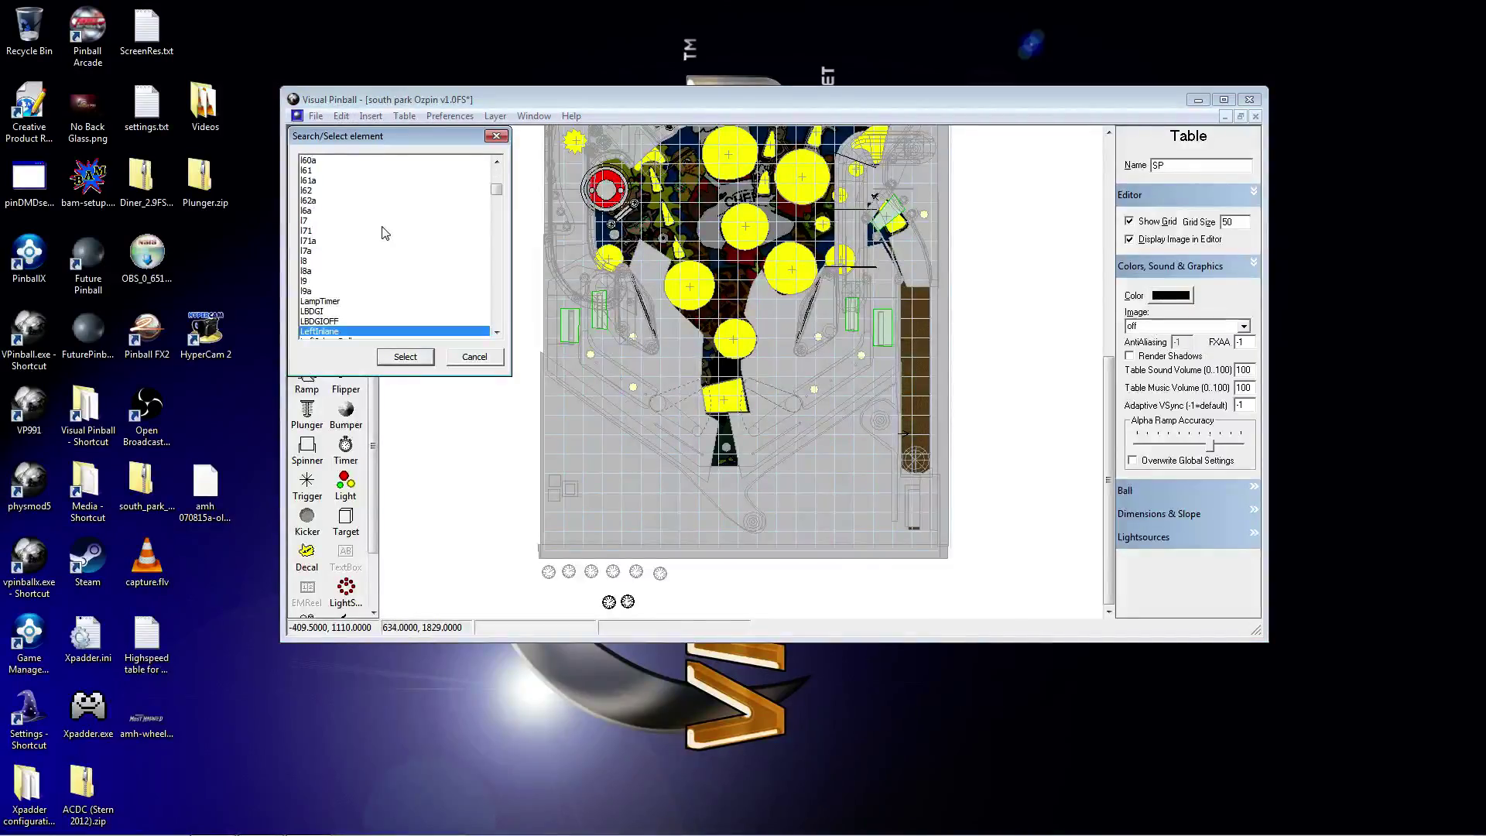
{"action": "scroll", "coordinate": [385, 233], "scroll_direction": "down", "scroll_amount": 1}
{"action": "scroll", "coordinate": [359, 291], "scroll_direction": "down", "scroll_amount": 3}
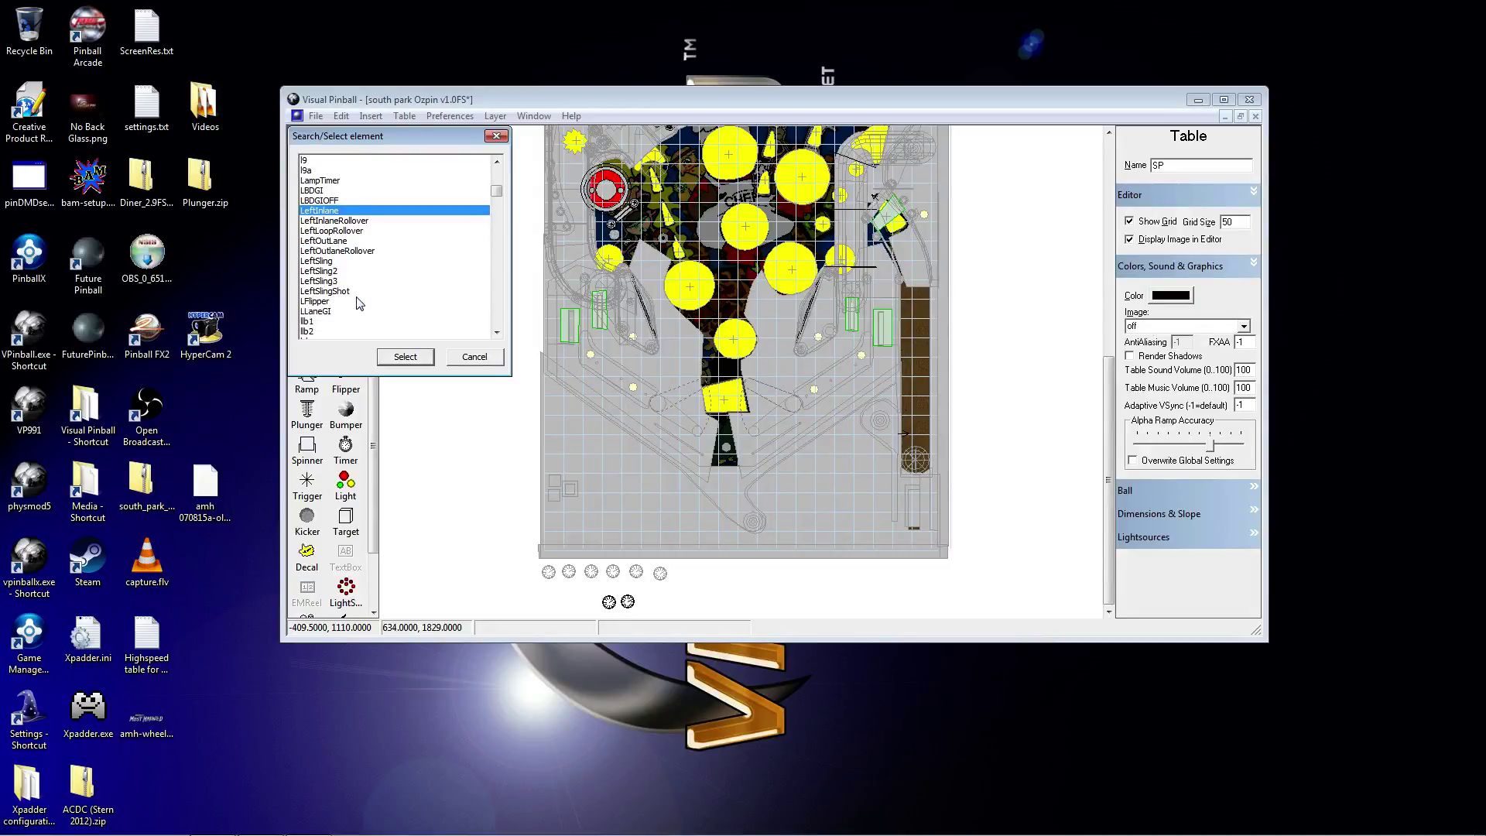
{"action": "left_click", "coordinate": [325, 301]}
{"action": "left_click_drag", "start_coordinate": [497, 199], "coordinate": [500, 260]}
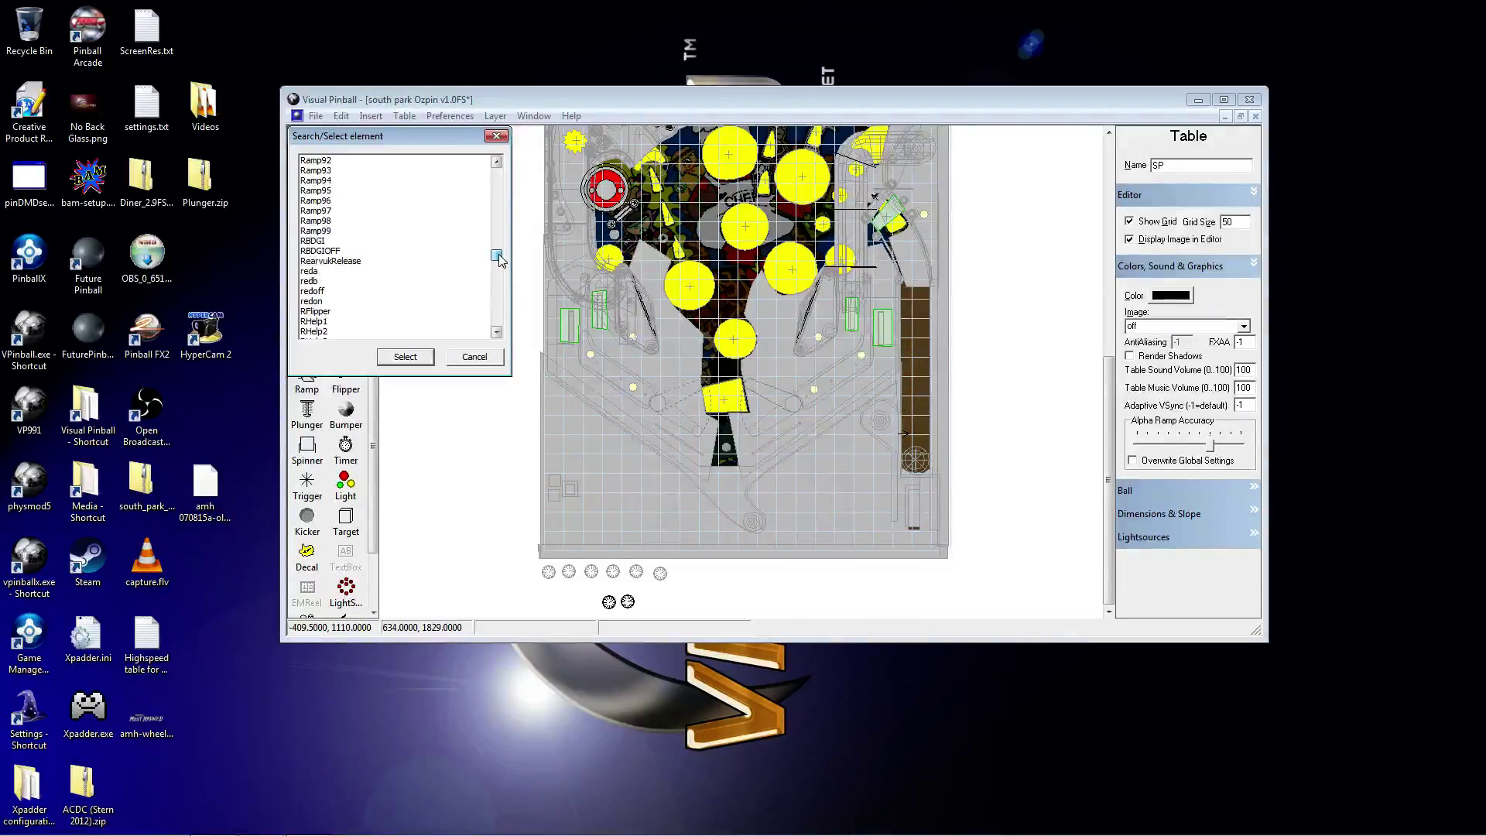
{"action": "left_click", "coordinate": [329, 312]}
{"action": "left_click", "coordinate": [403, 357]}
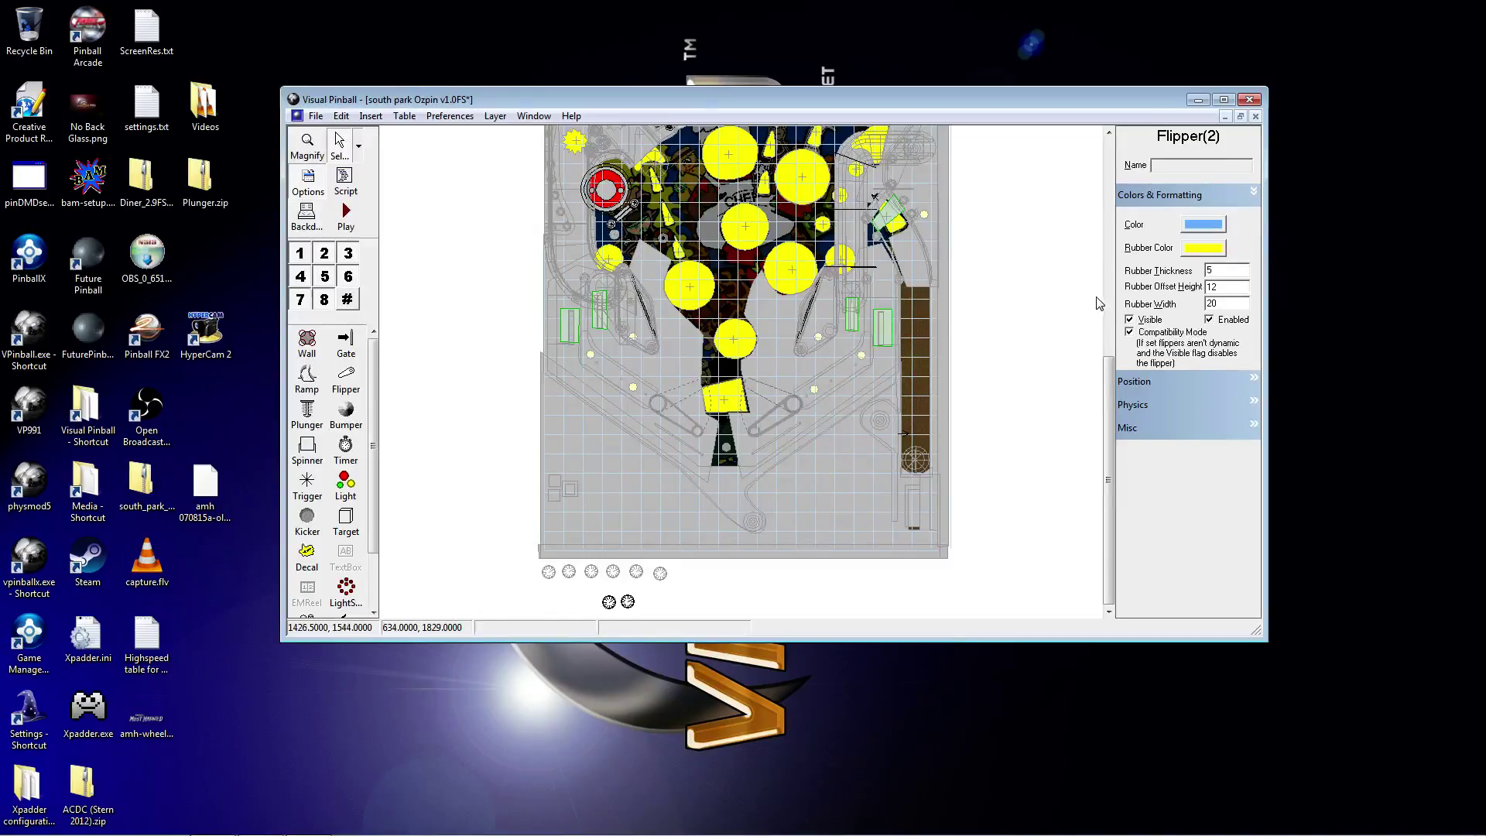
{"action": "left_click", "coordinate": [1251, 406]}
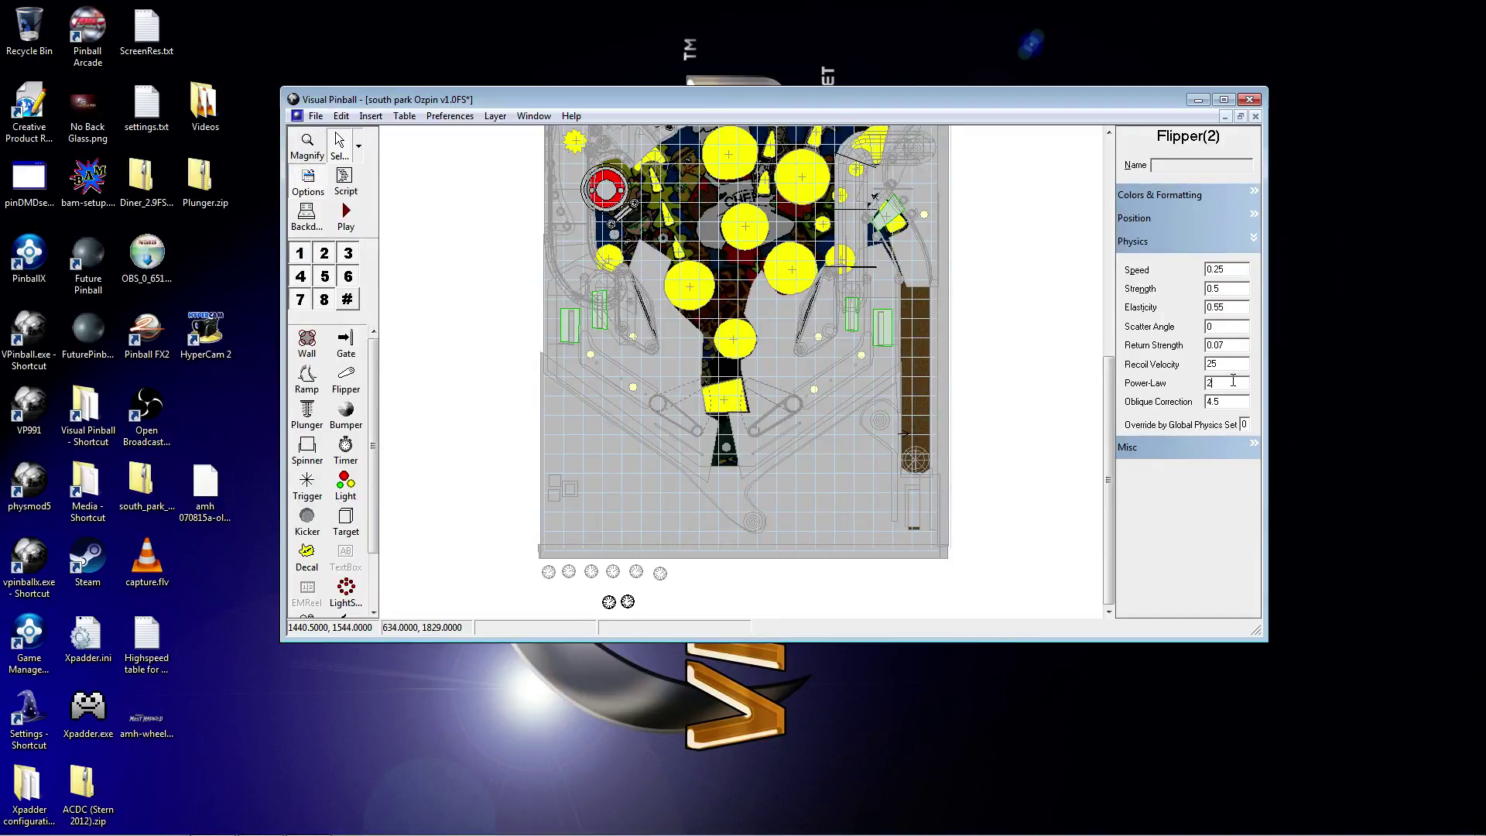
{"action": "left_click", "coordinate": [981, 367]}
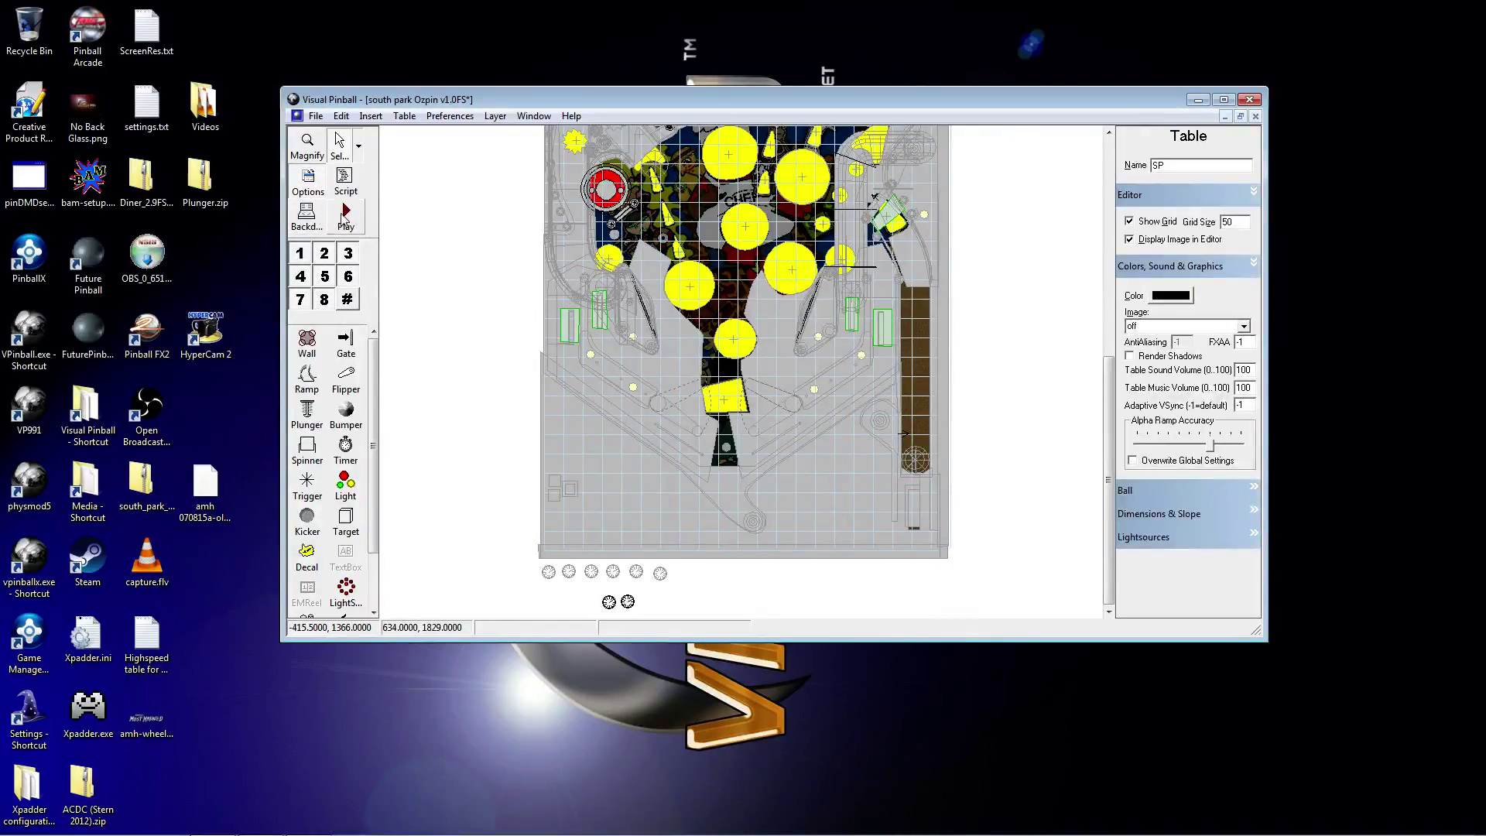
Step: Start a play-test of the table and work both flippers on the first ball to check the changed angles and Power-Law
{"action": "left_click", "coordinate": [341, 216]}
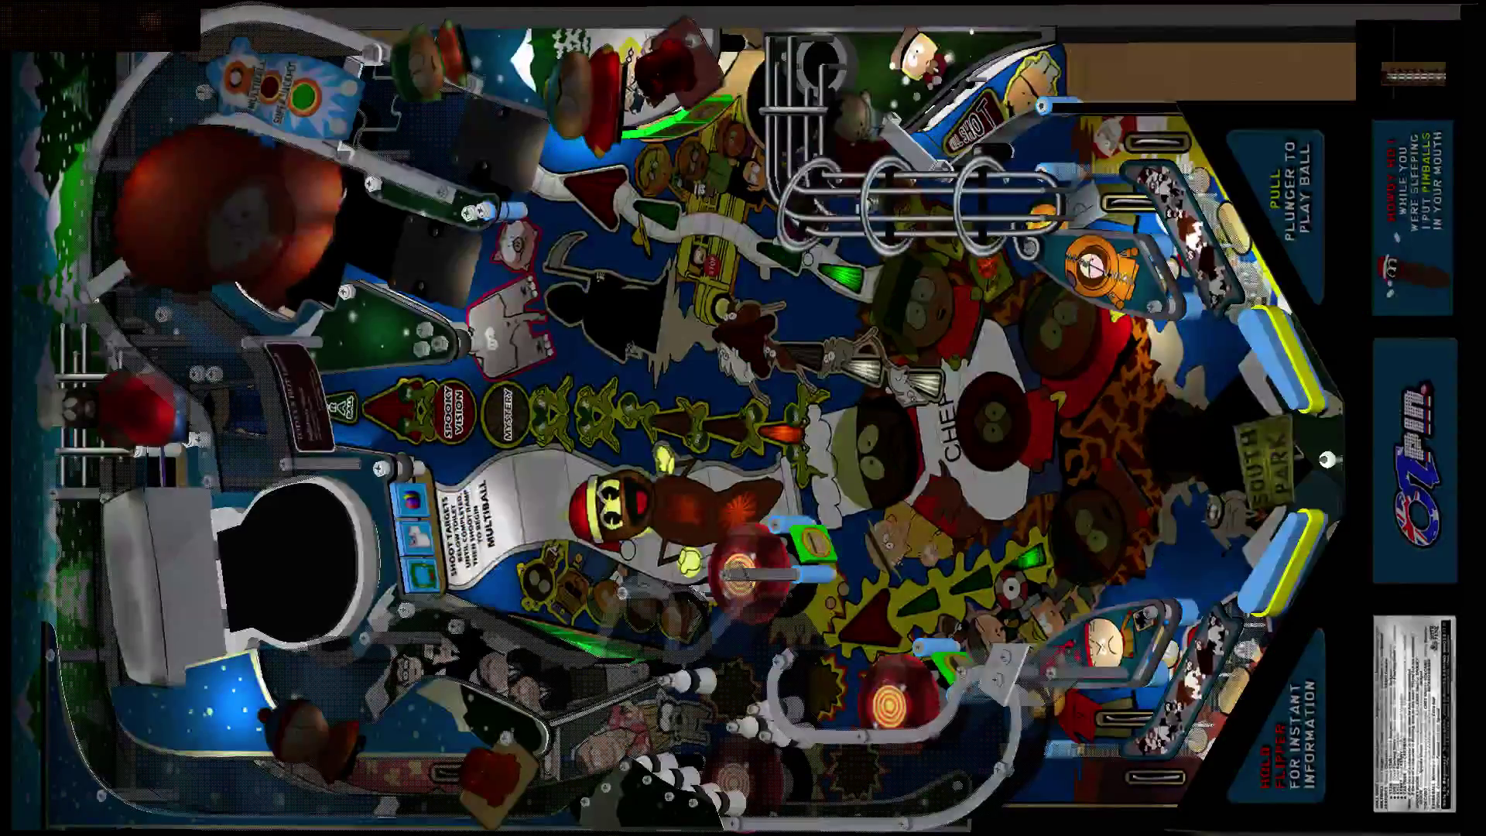
{"action": "key", "text": "Shift_R"}
{"action": "key", "text": "Shift_R"}
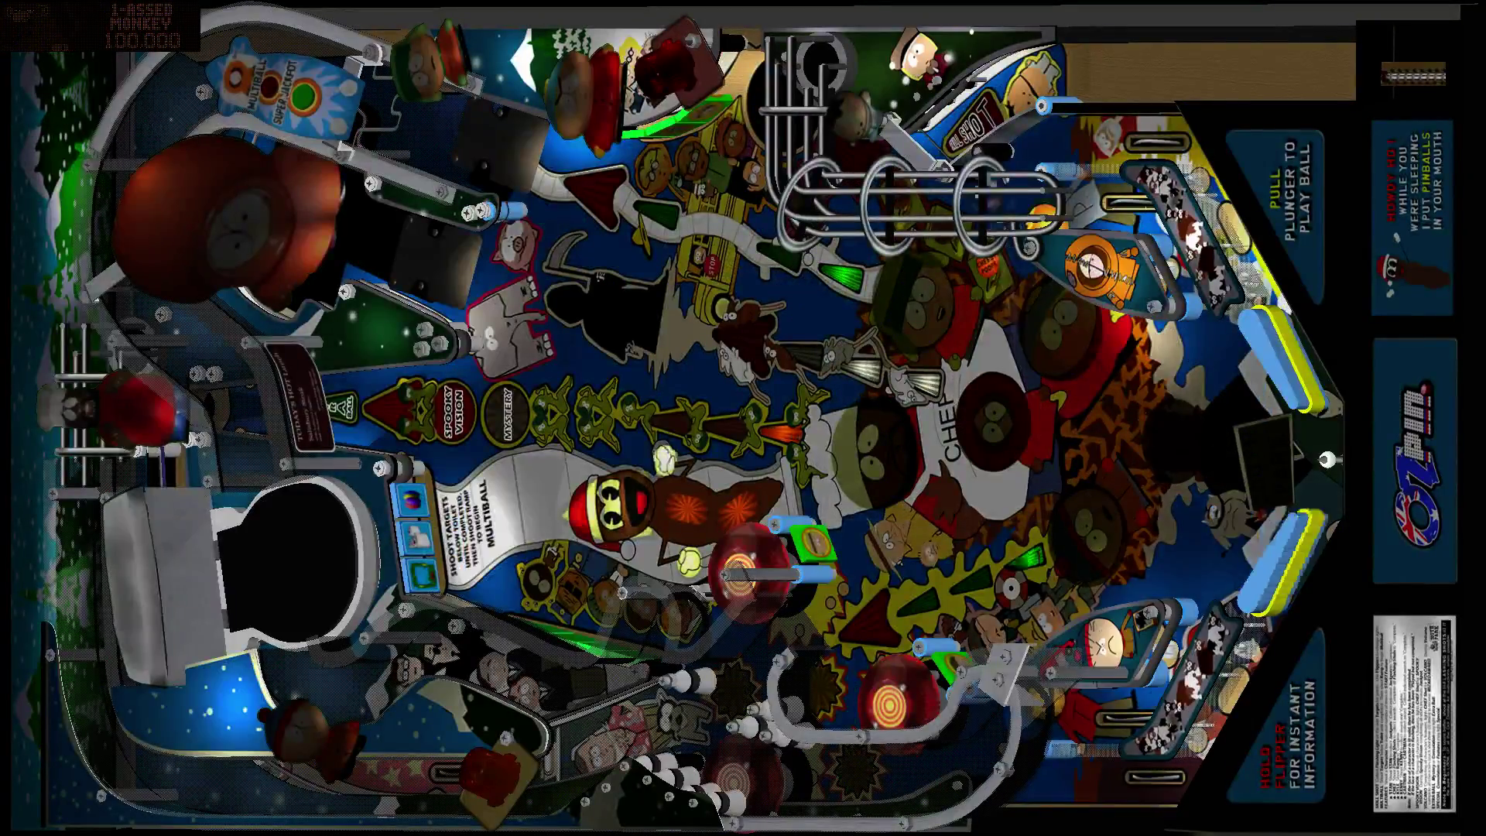
{"action": "key", "text": "shift"}
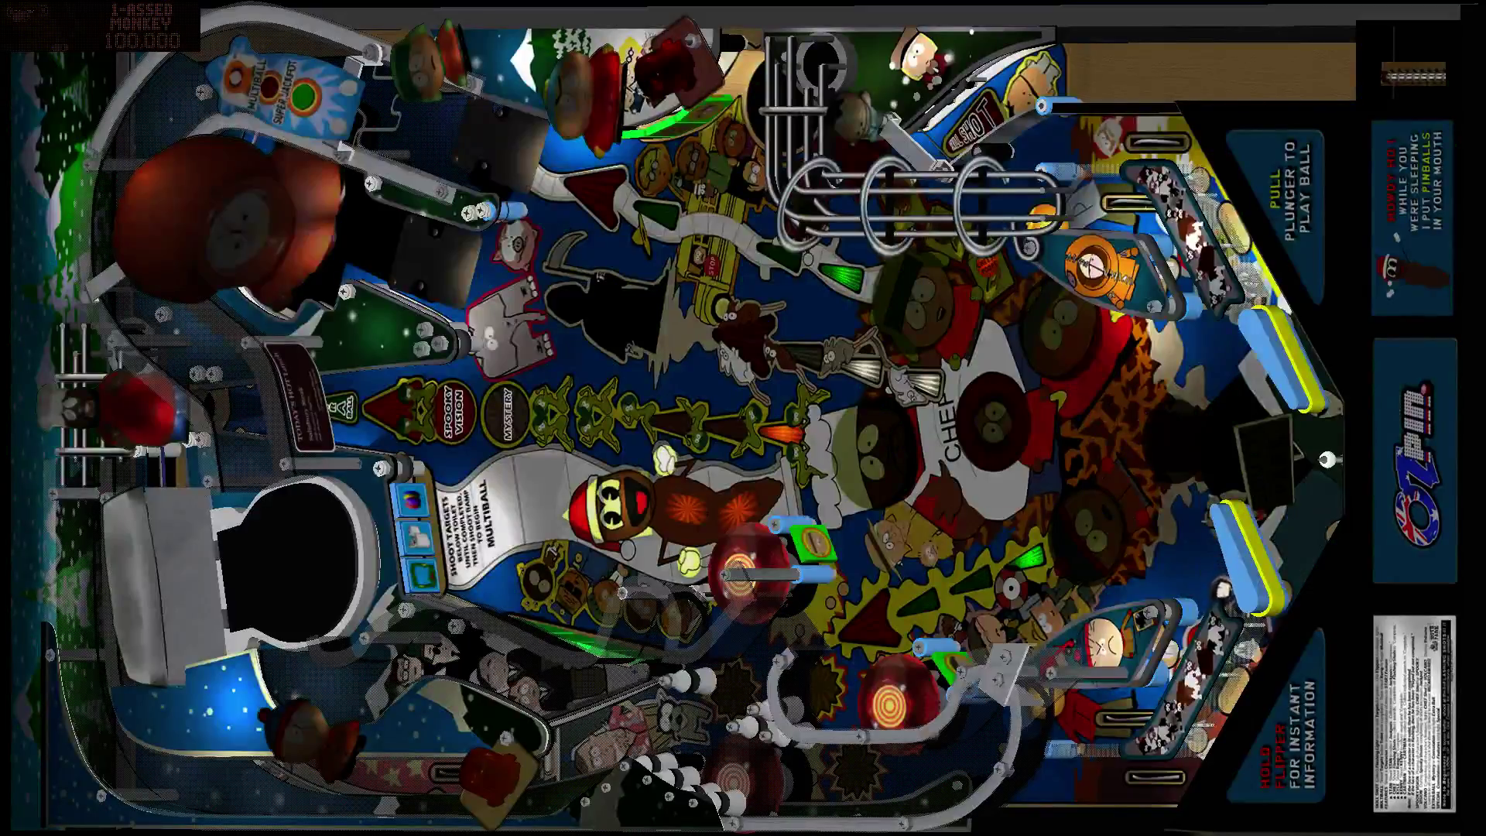
{"action": "key", "text": "Shift_R"}
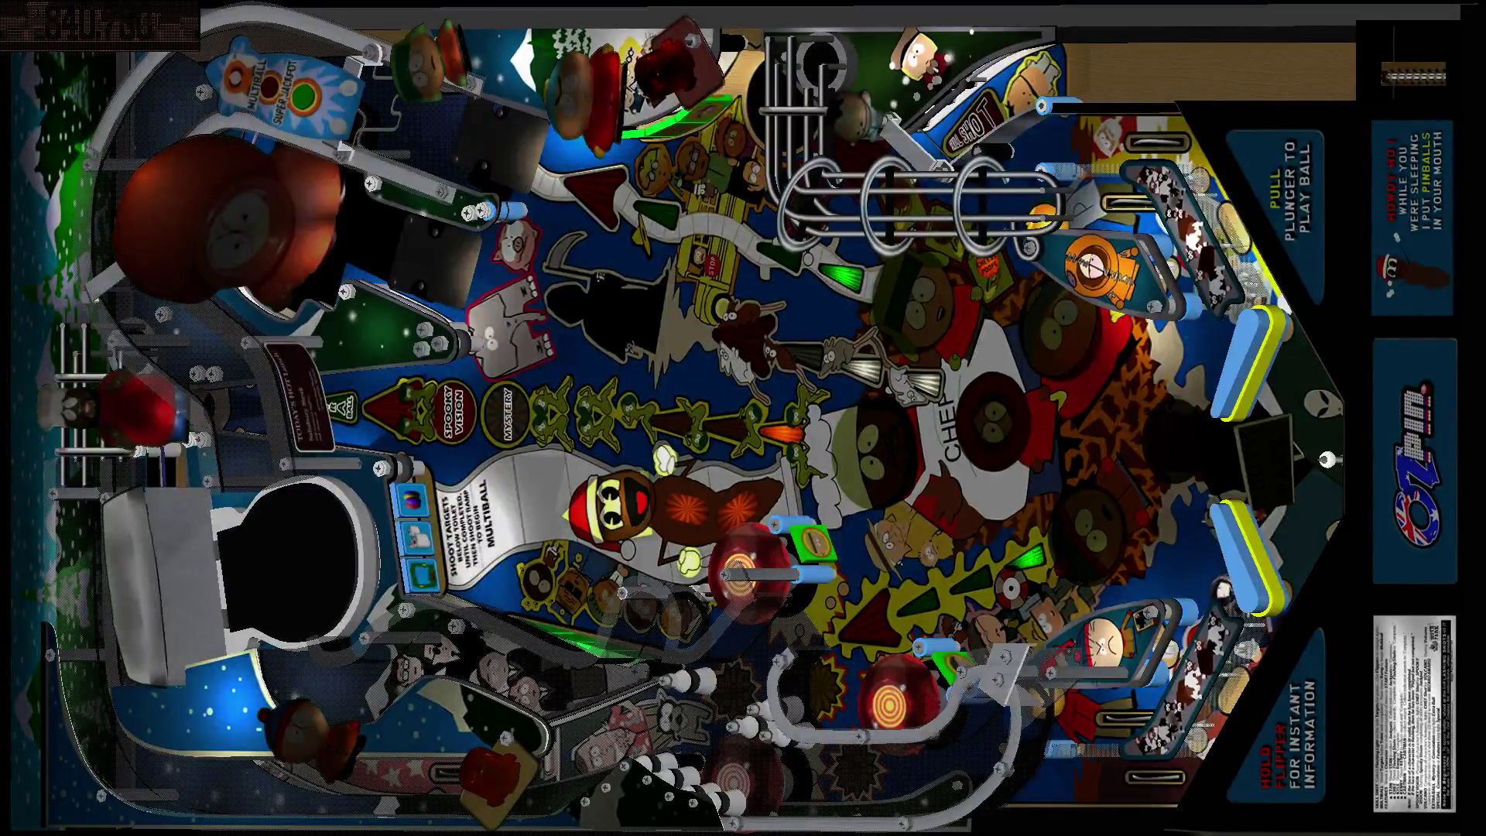
{"action": "key", "text": "shift"}
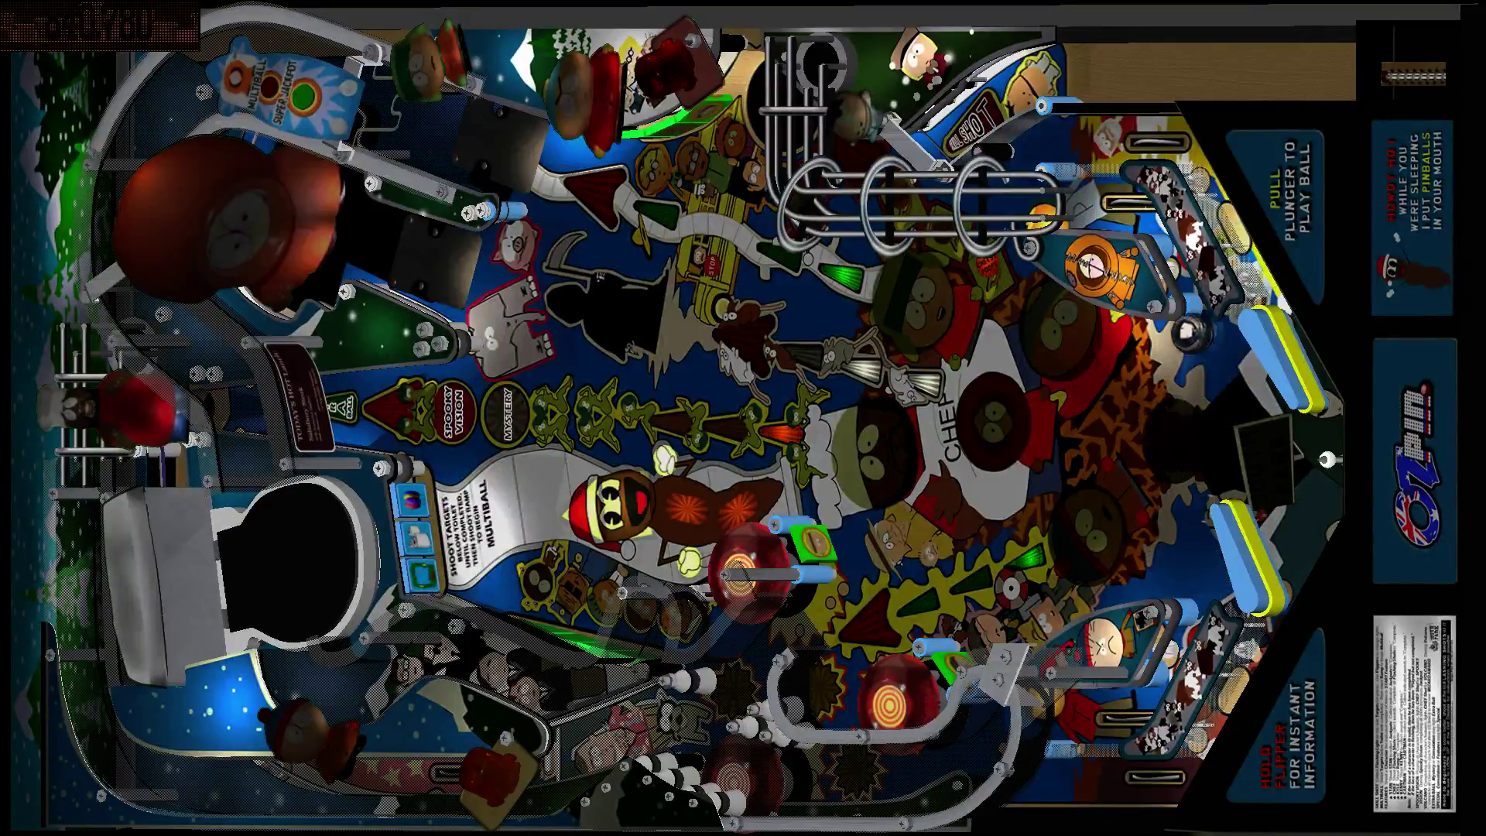
{"action": "key", "text": "Shift_R"}
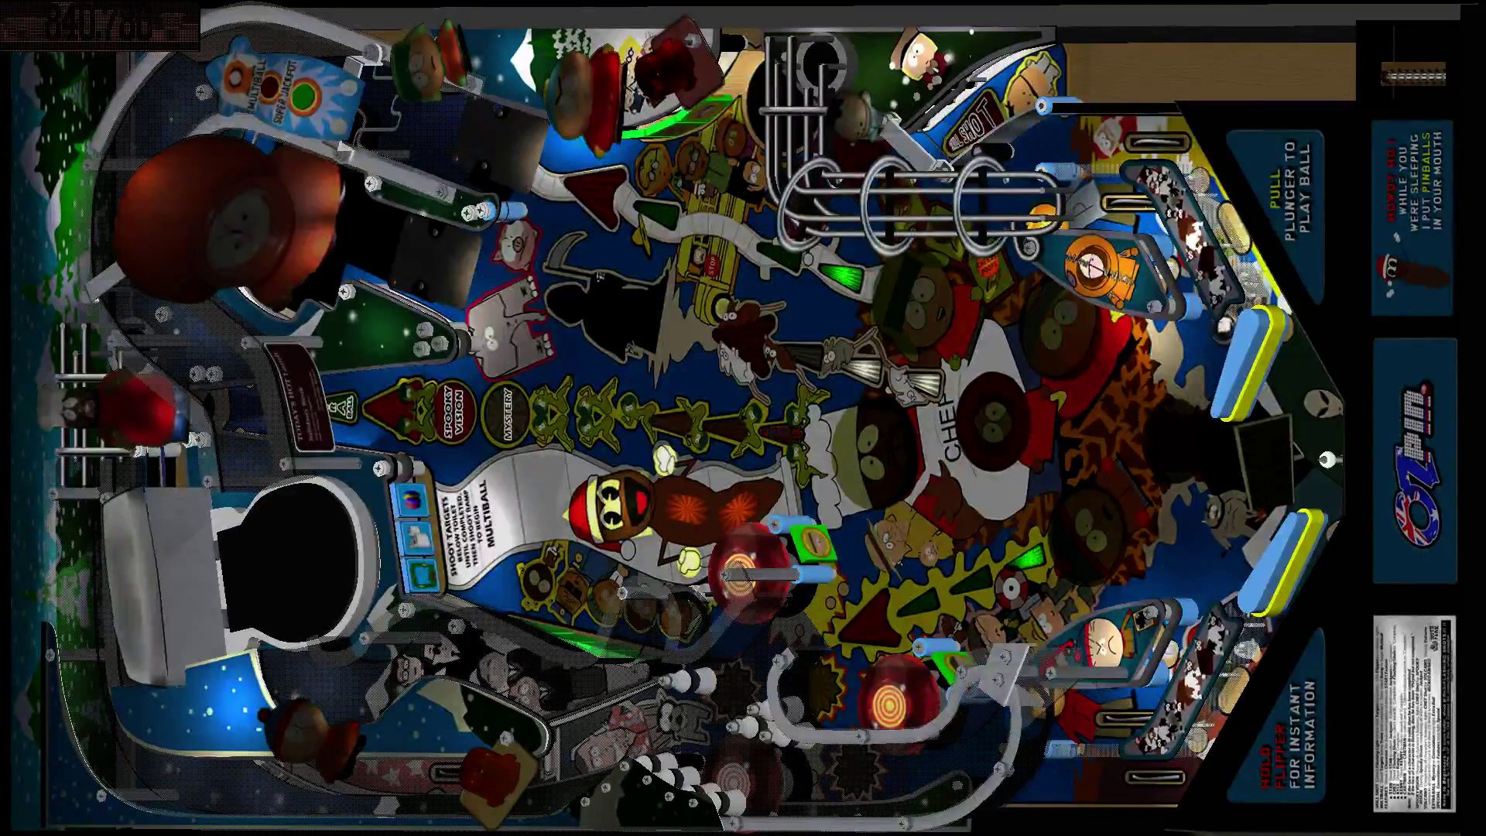
{"action": "key", "text": "shift"}
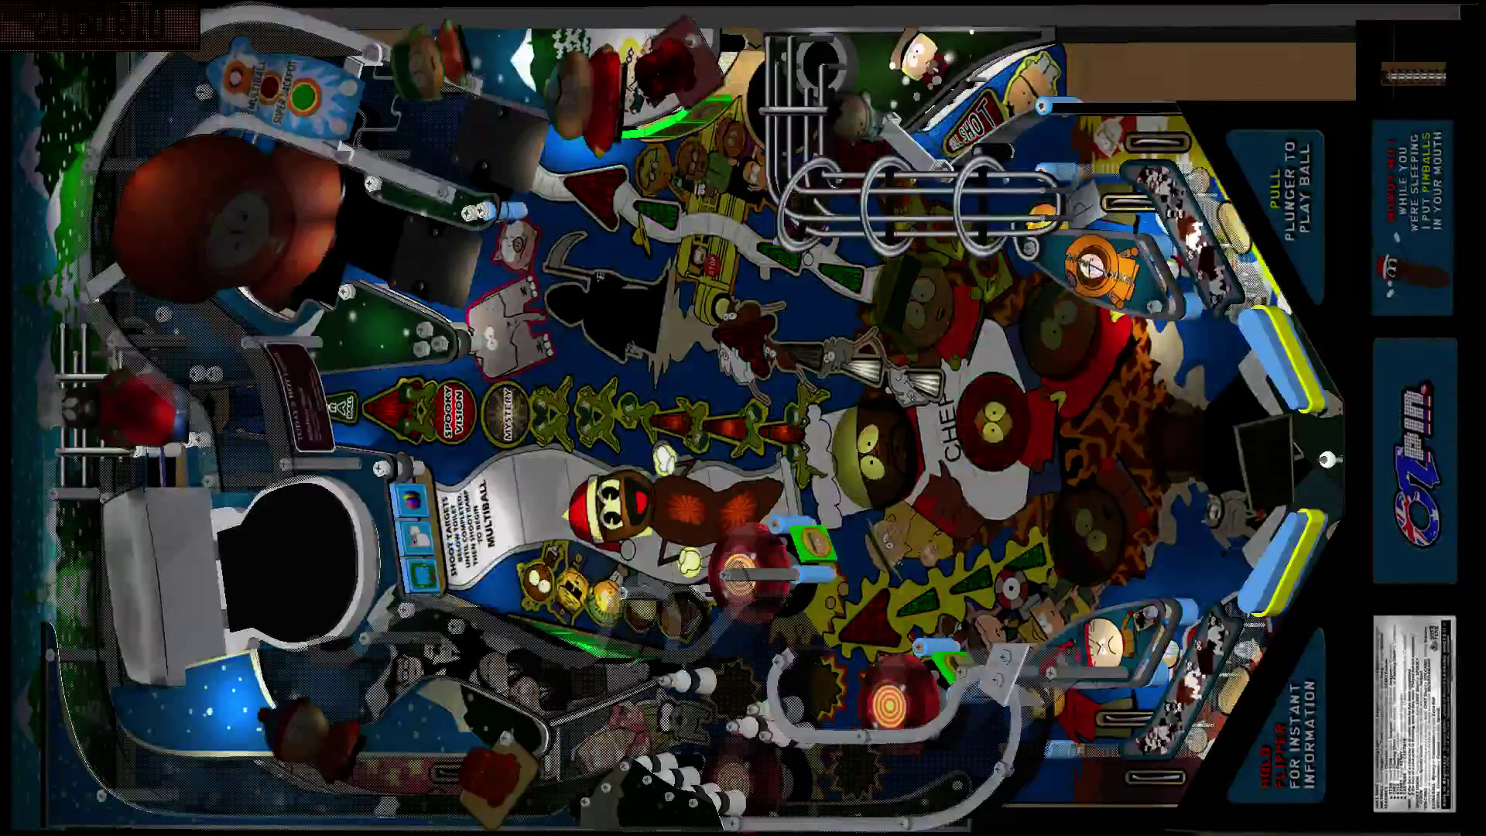
Step: Launch another ball and keep it in play with both flippers to judge shot aim and power
{"action": "key", "text": "Return"}
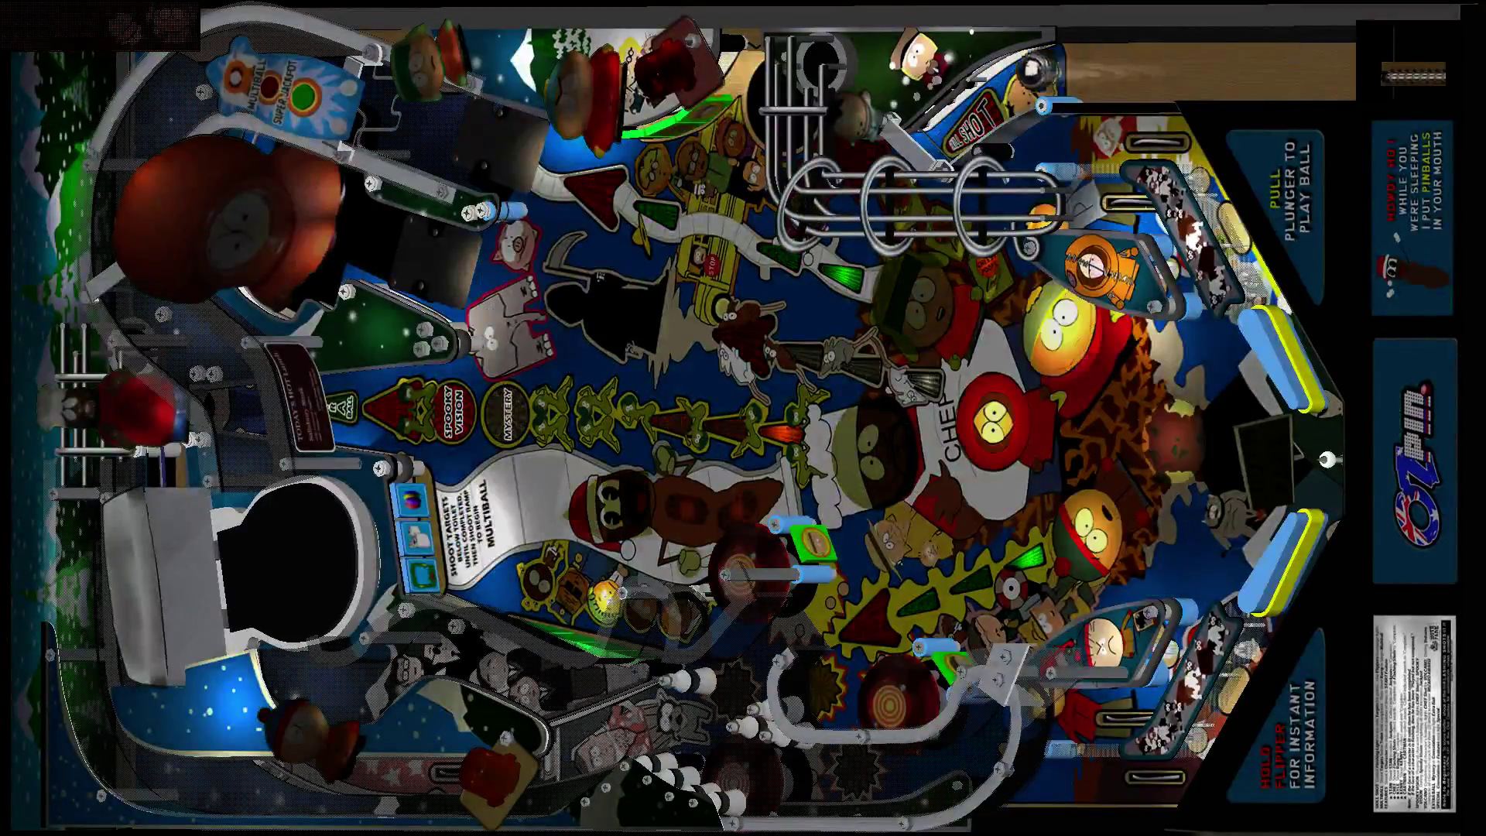
{"action": "key", "text": "Shift_L"}
{"action": "key", "text": "Shift_R"}
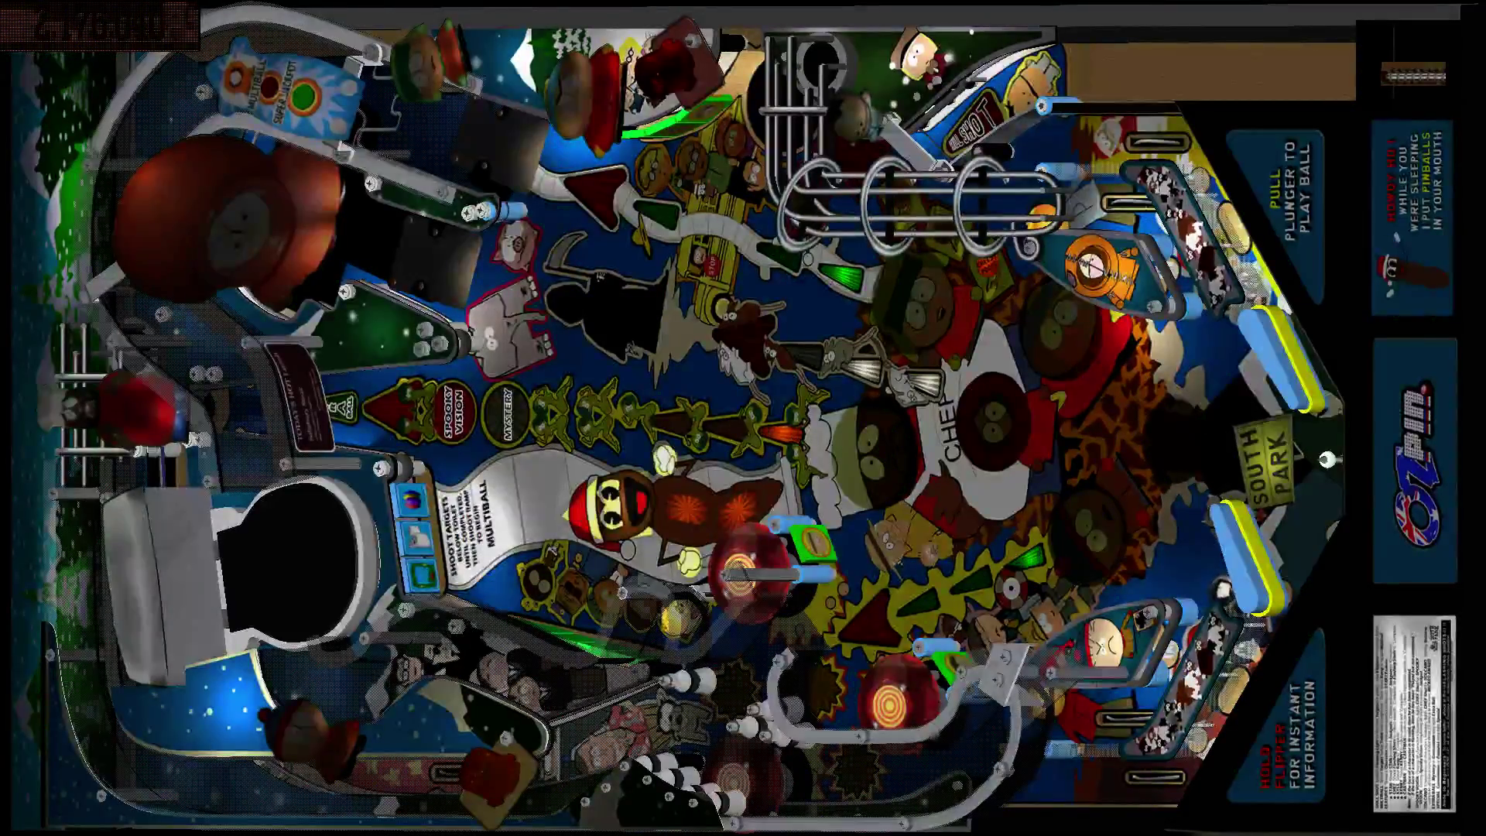
{"action": "key", "text": "Shift_L"}
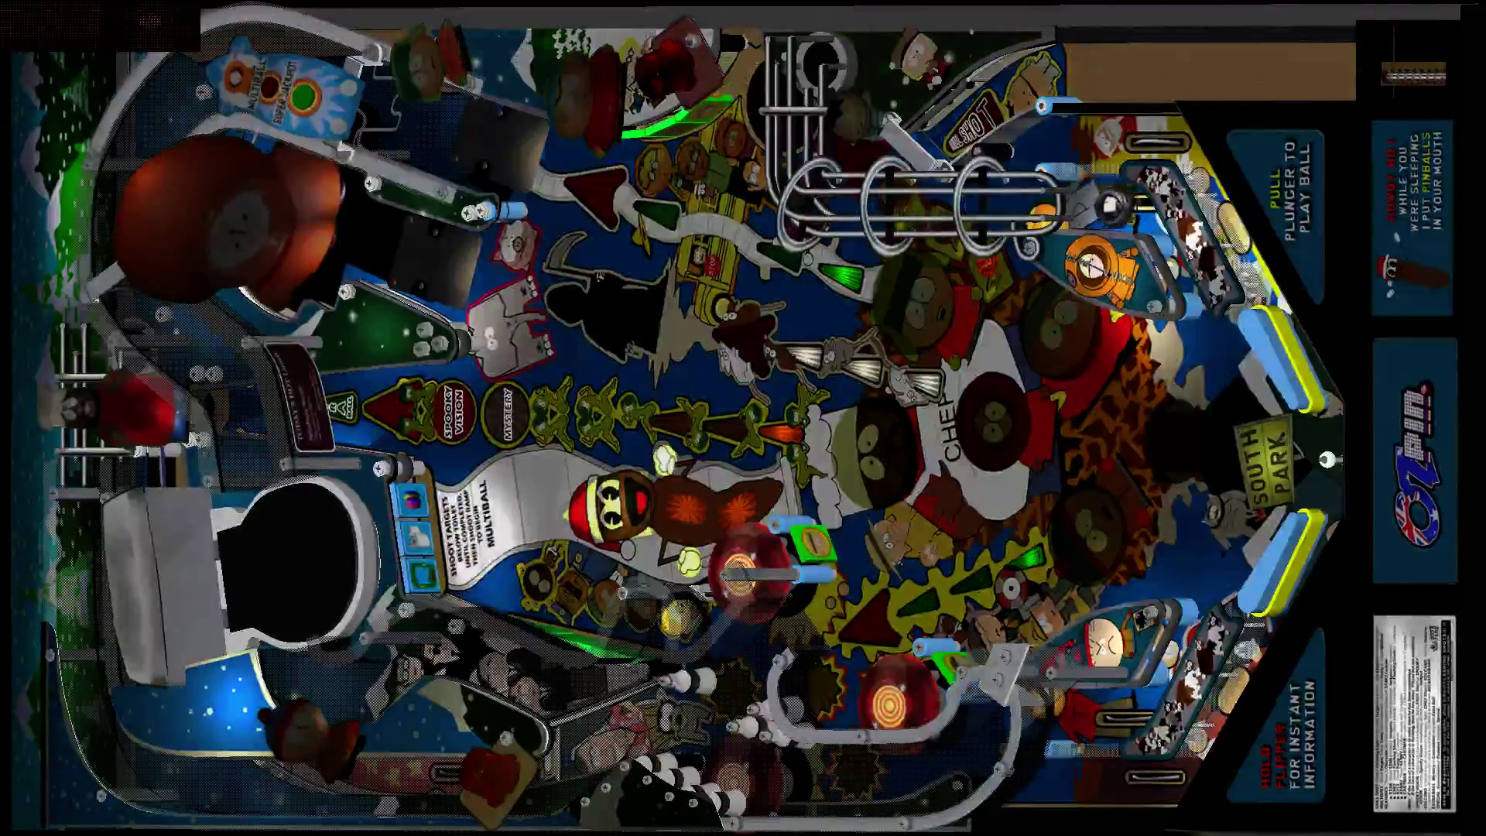
{"action": "key", "text": "Shift_R"}
{"action": "key", "text": "Shift_L"}
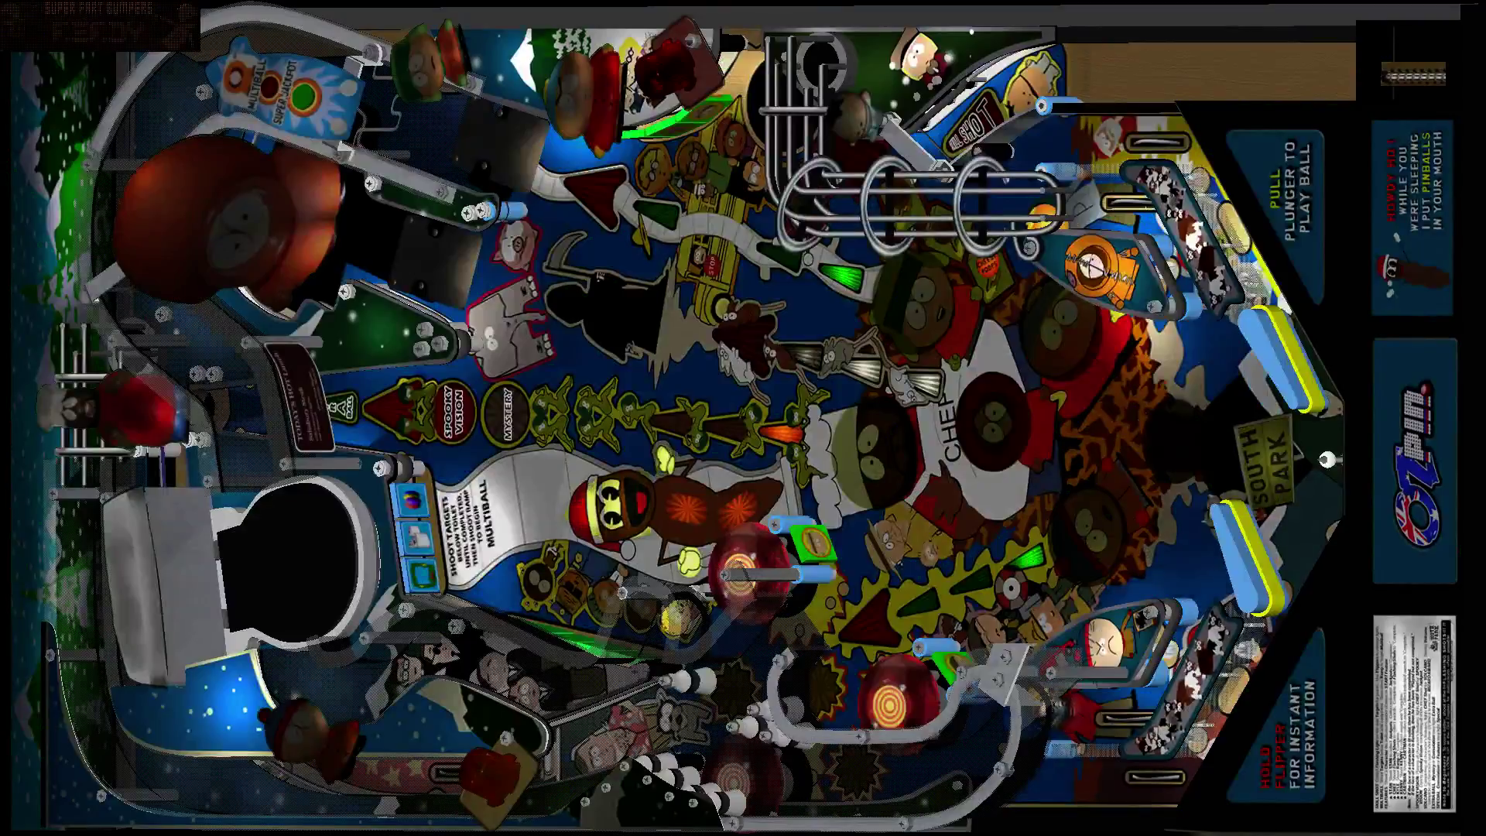
{"action": "key", "text": "Shift_L"}
{"action": "key", "text": "Shift_R"}
{"action": "key", "text": "Shift_L"}
{"action": "key", "text": "Shift_R"}
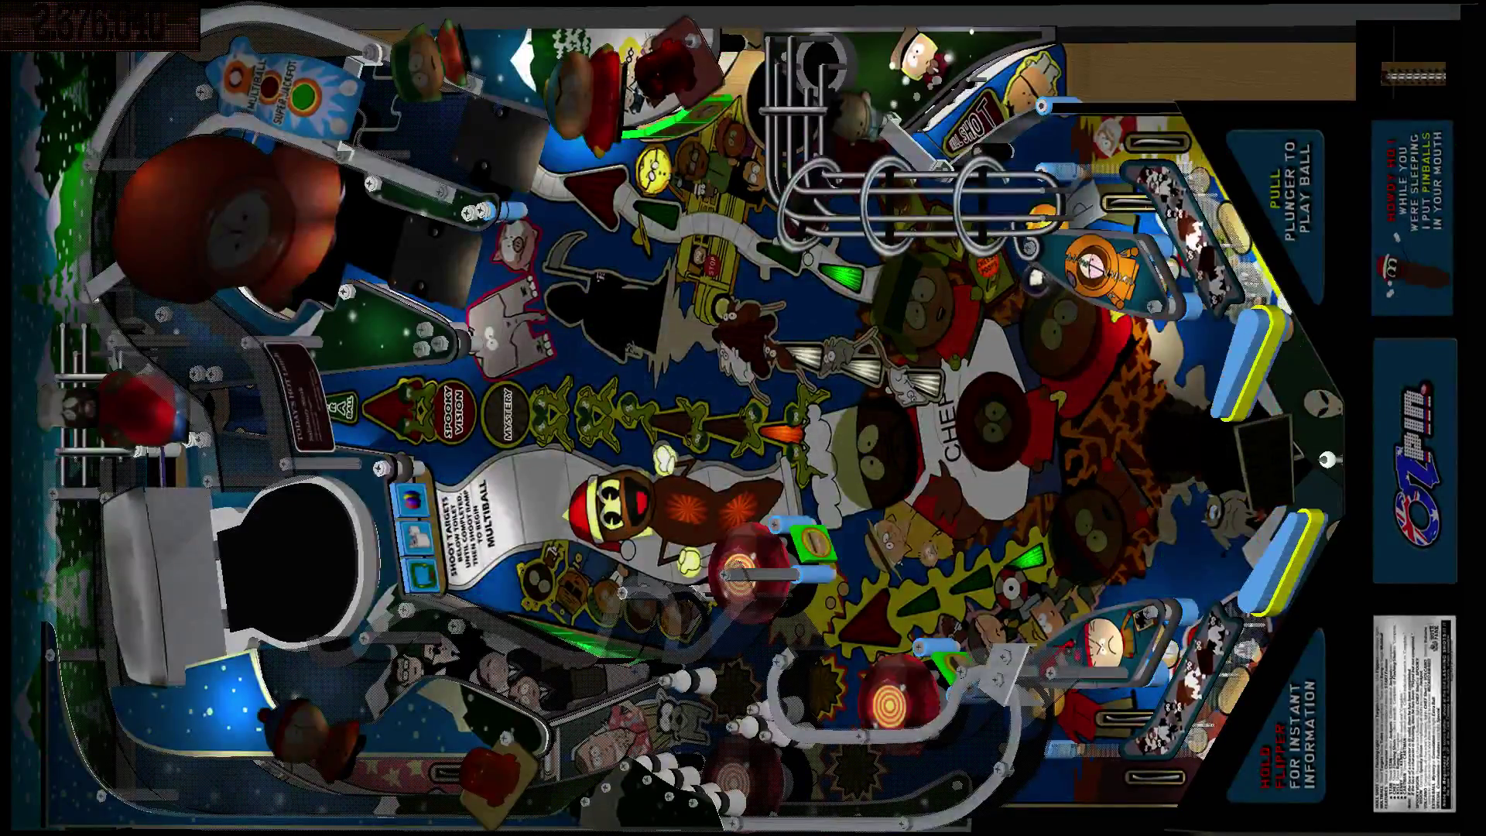
{"action": "key", "text": "Shift_L"}
{"action": "key", "text": "Shift_L"}
{"action": "key", "text": "Shift_L"}
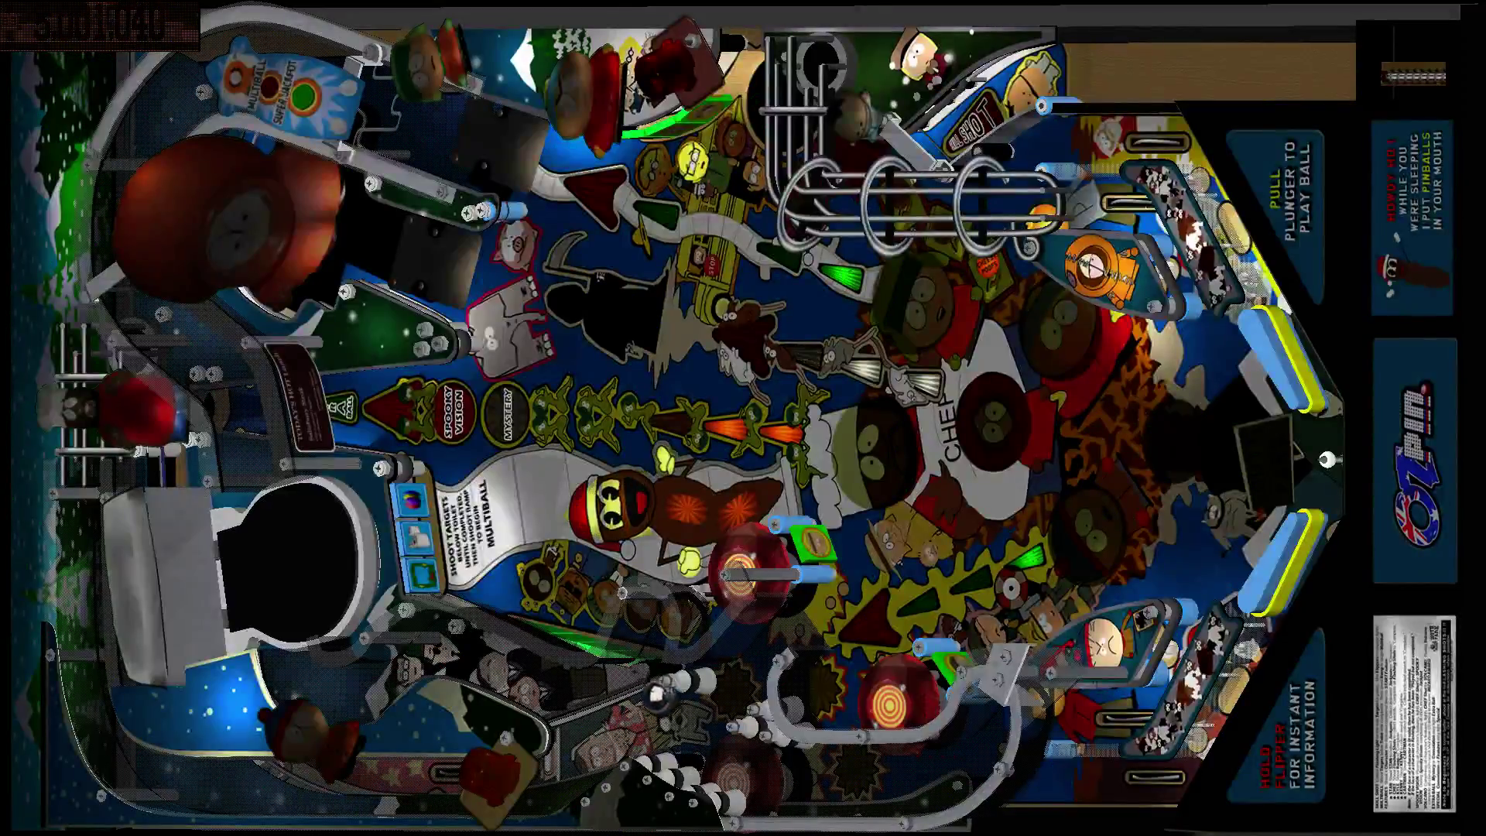
{"action": "key", "text": "Shift_L"}
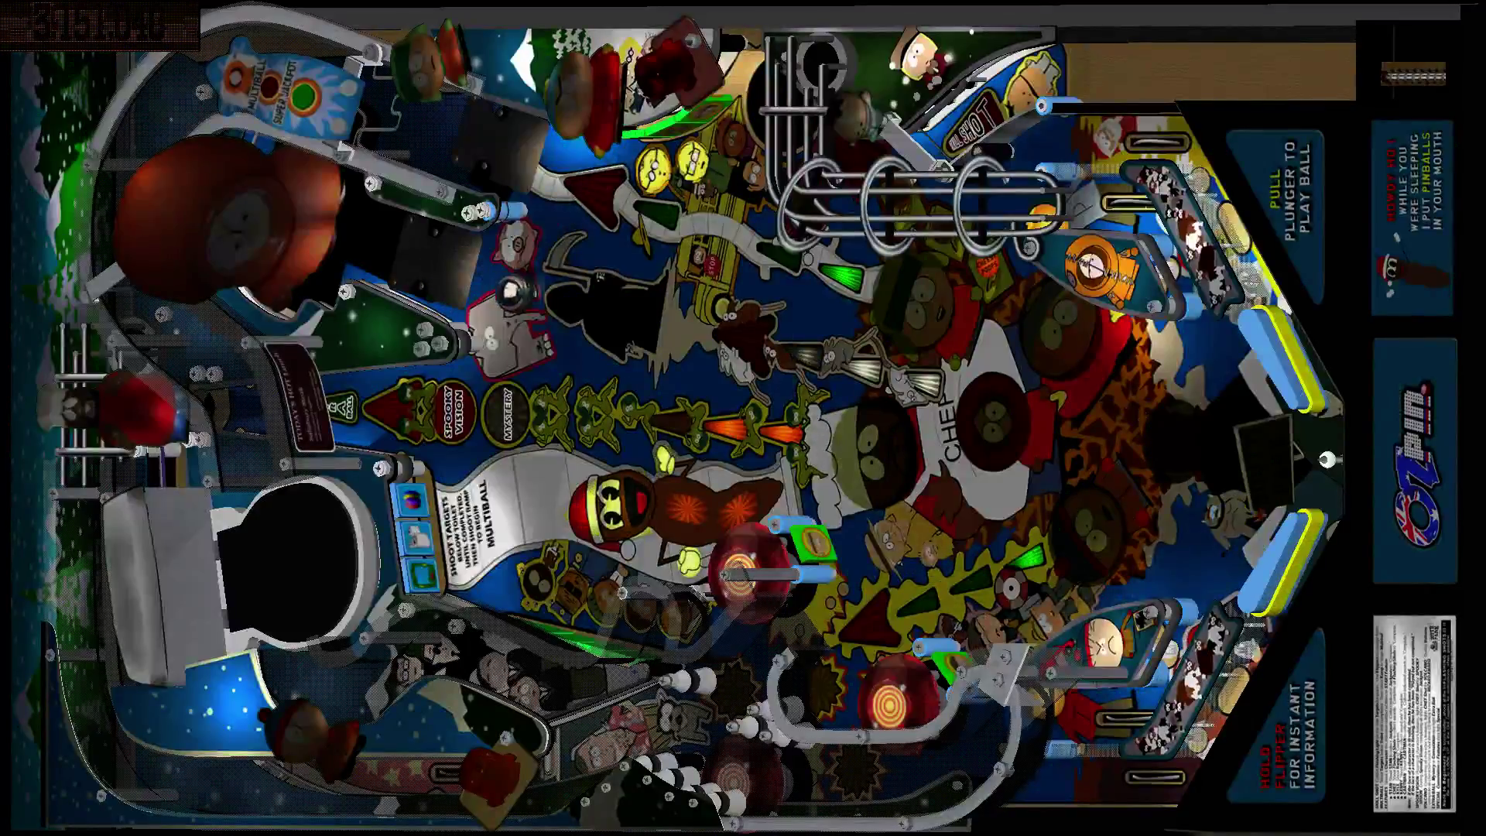
{"action": "key", "text": "Shift_R"}
{"action": "key", "text": "Shift_L"}
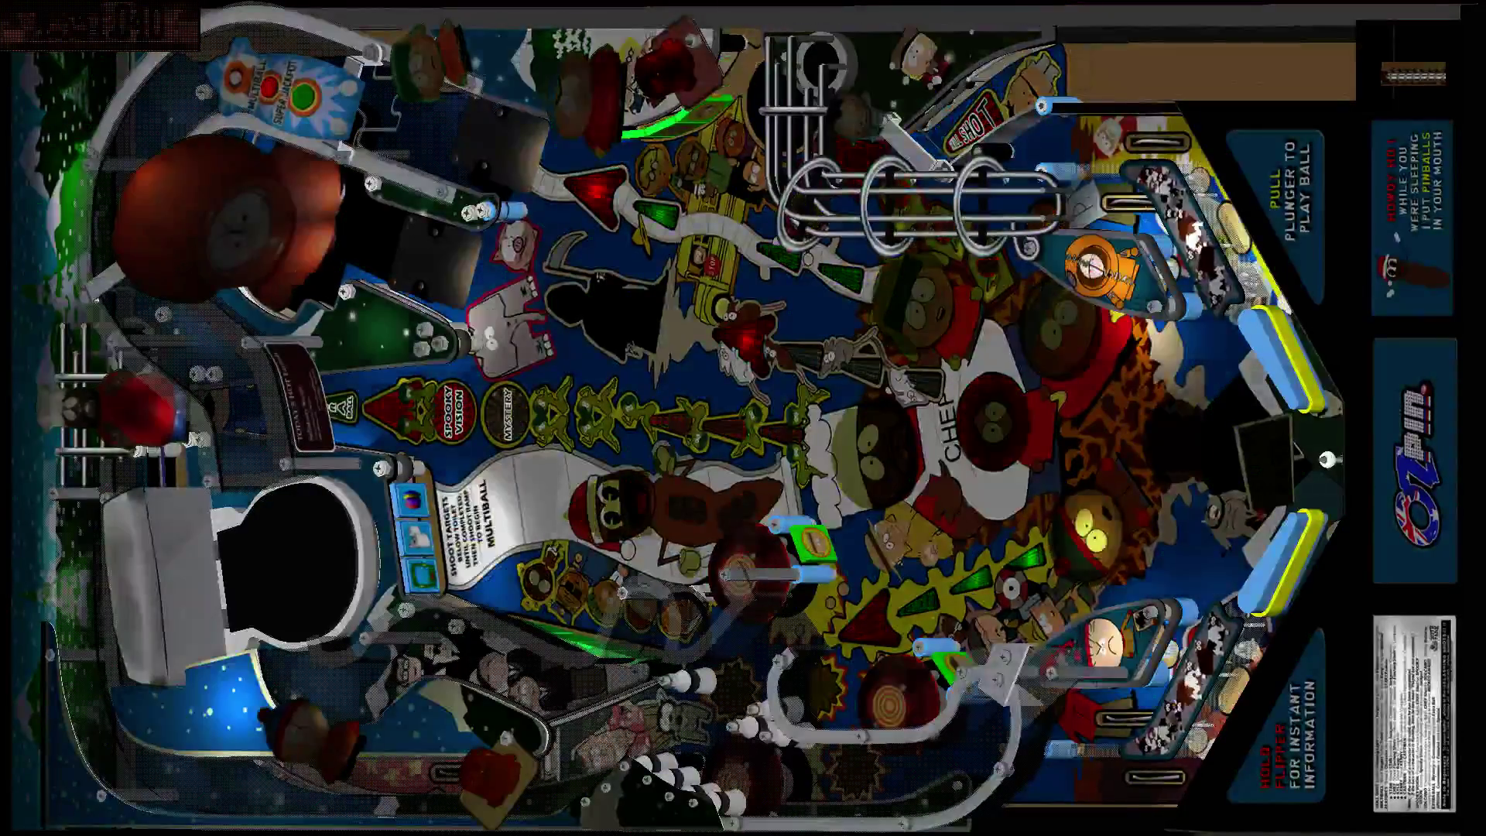
Step: Launch a new ball and work both flippers, holding the right flipper raised to test how it catches the ball
{"action": "key", "text": "Return"}
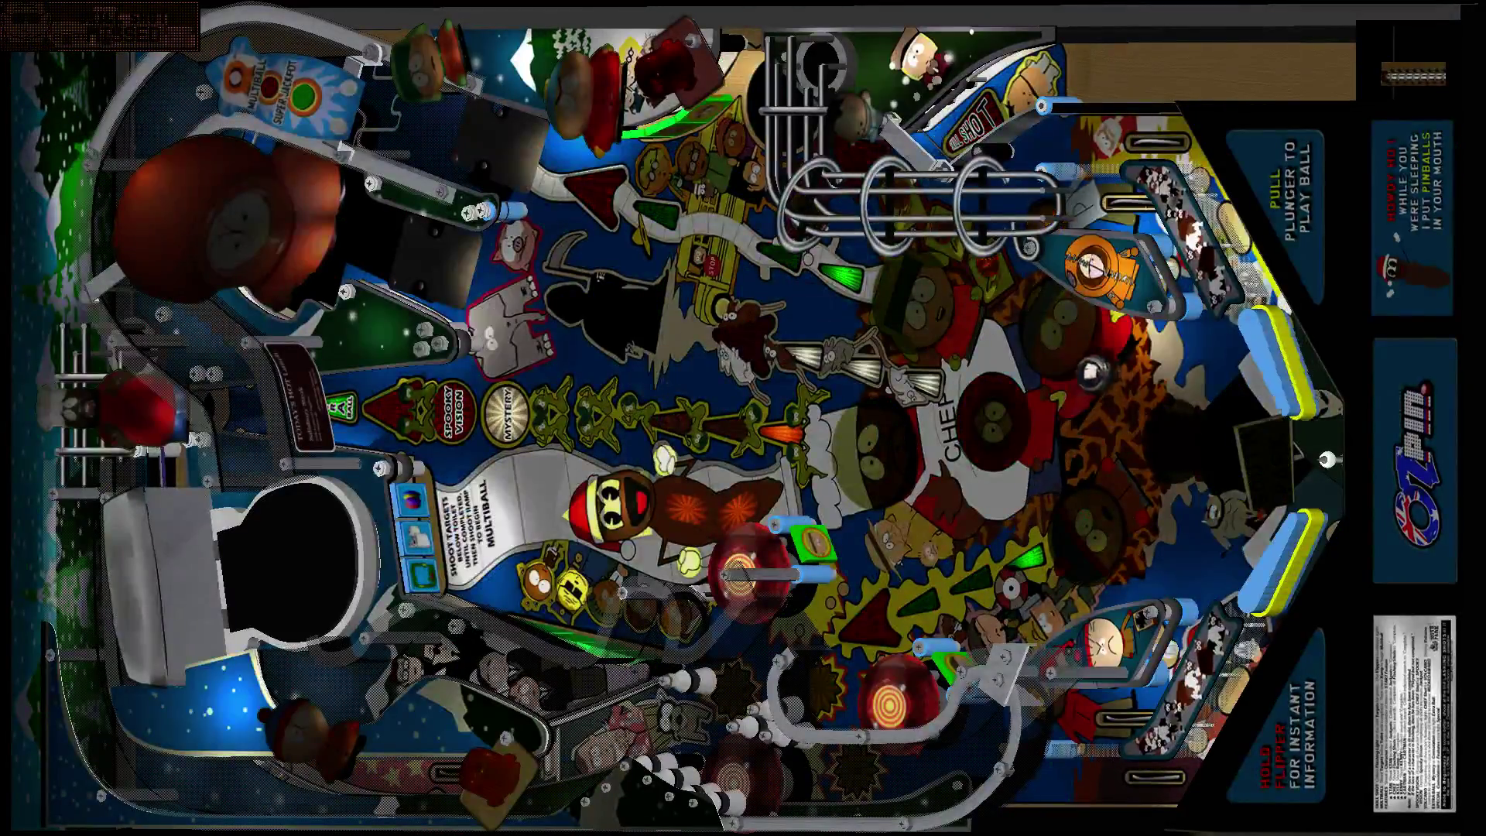
{"action": "key", "text": "shift"}
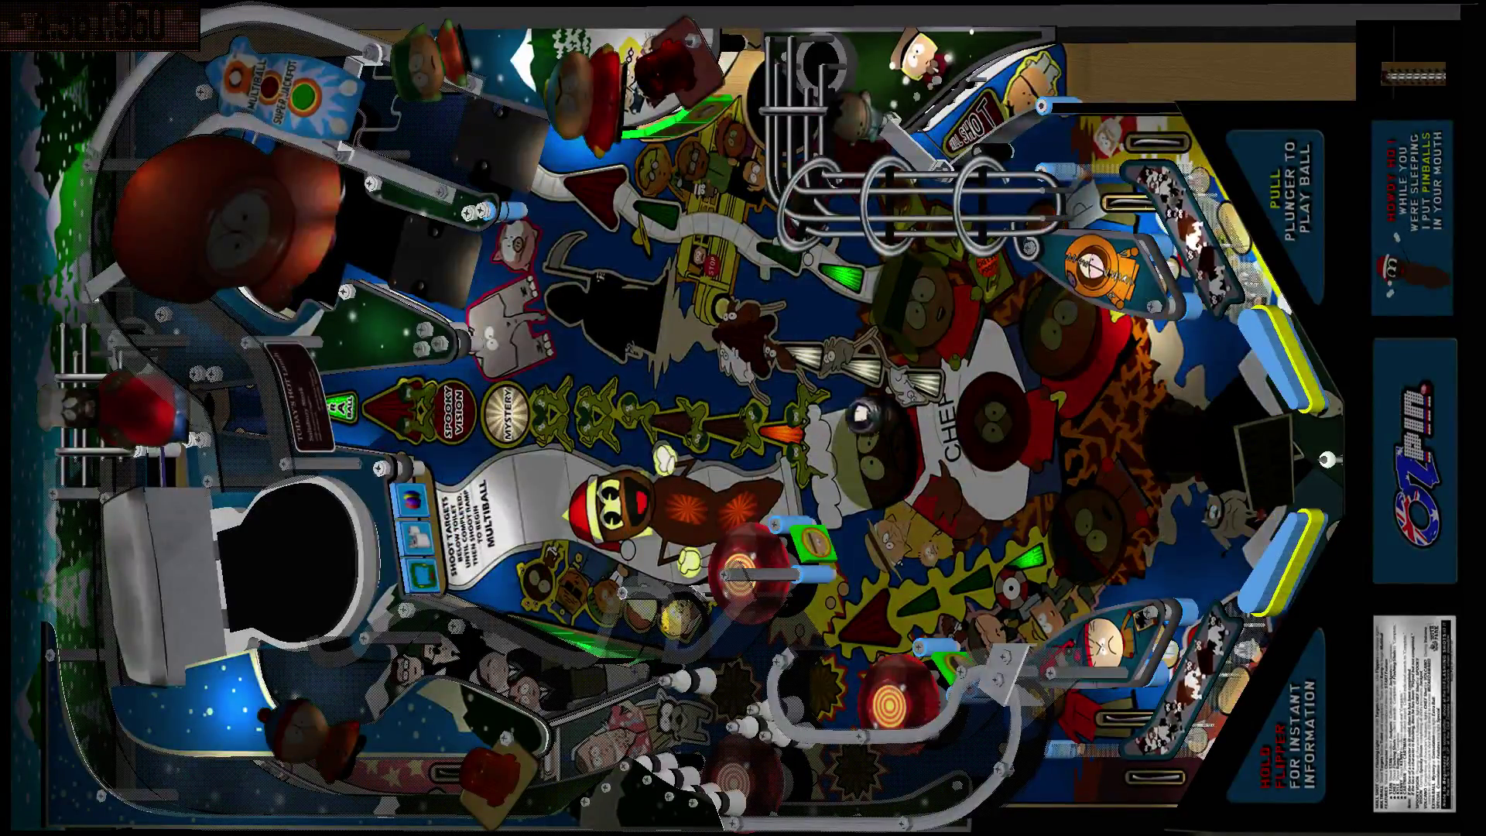
{"action": "key", "text": "shift"}
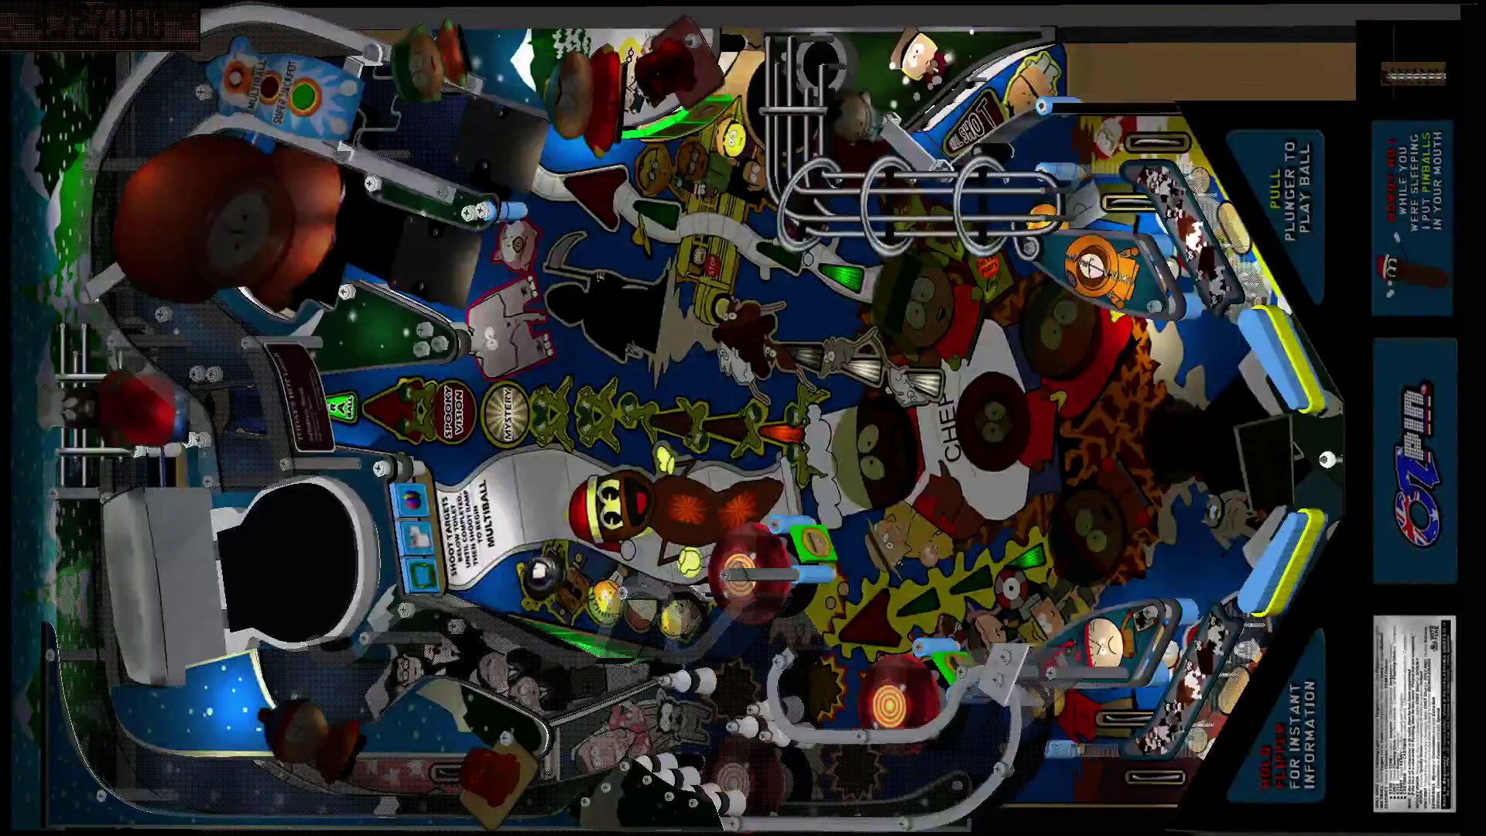
{"action": "key", "text": "Shift_R"}
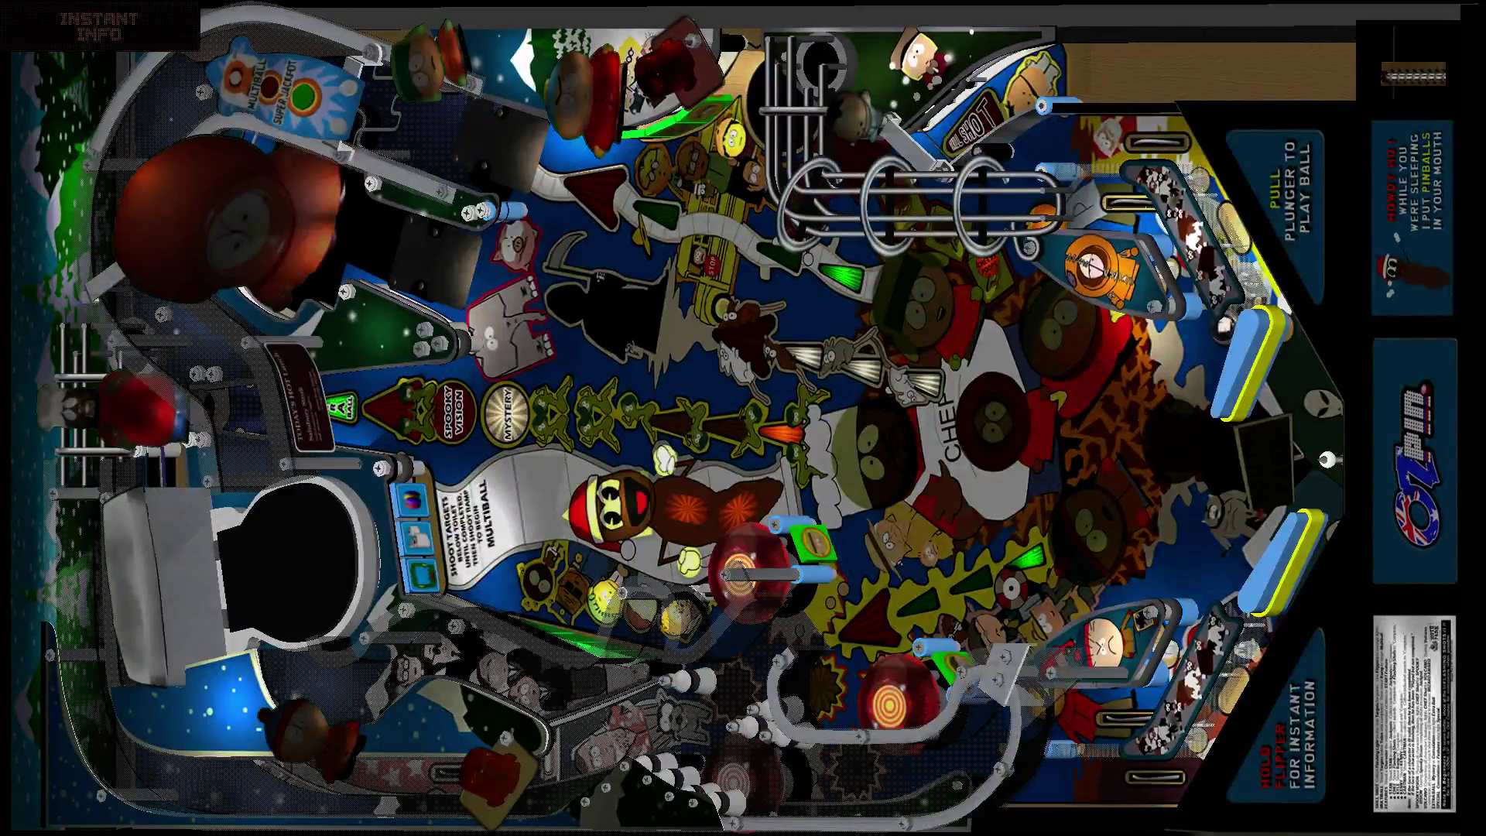
{"action": "key", "text": "Shift_R"}
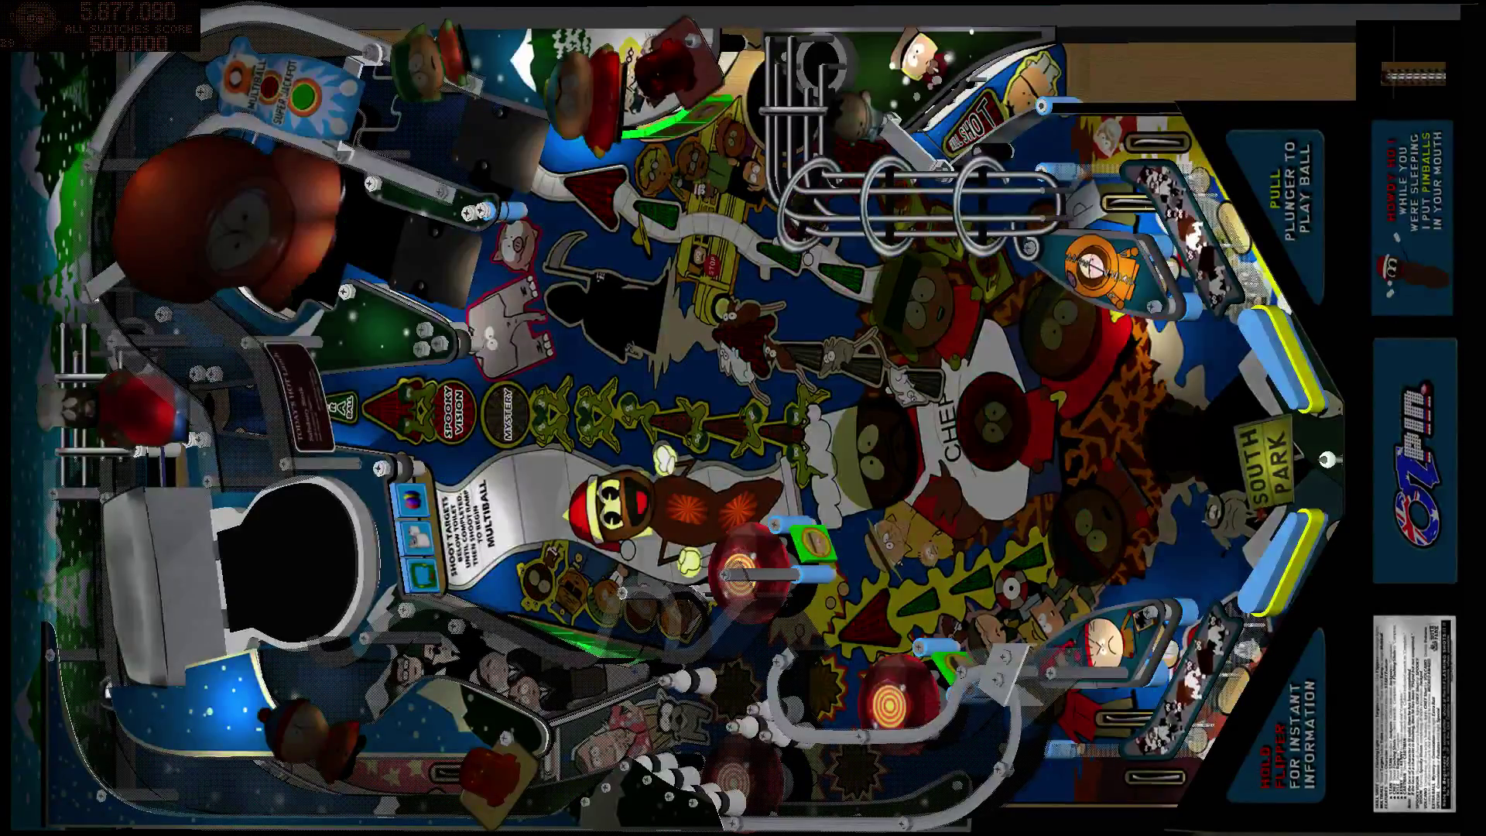
Step: Keep the ball in play through the all-switches scoring mode with alternating left and right flips to judge flipper response
{"action": "key", "text": "Shift_L"}
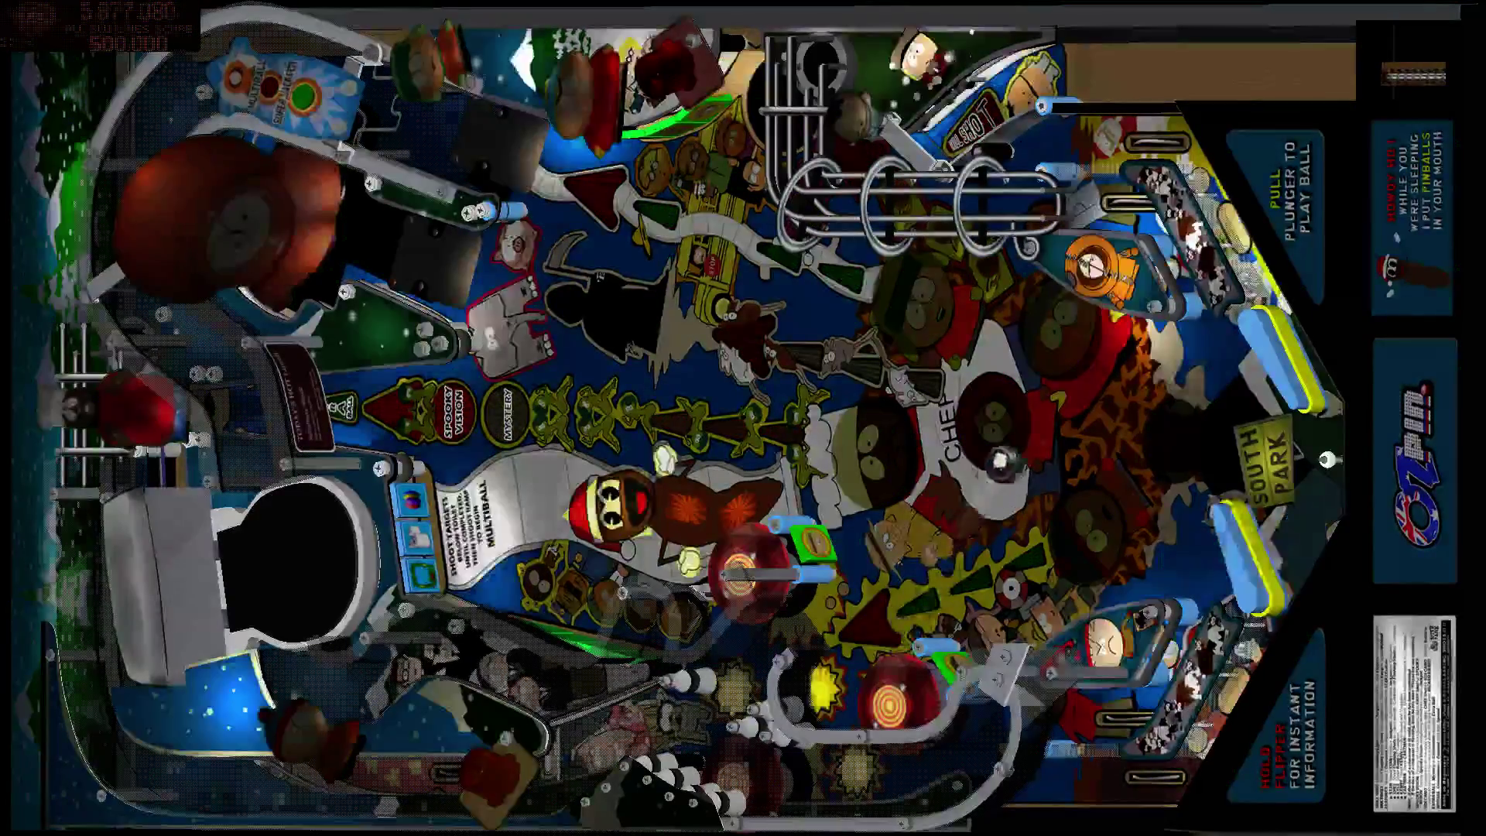
{"action": "key", "text": "Shift_R"}
{"action": "key", "text": "Shift_L"}
{"action": "key", "text": "Shift_R"}
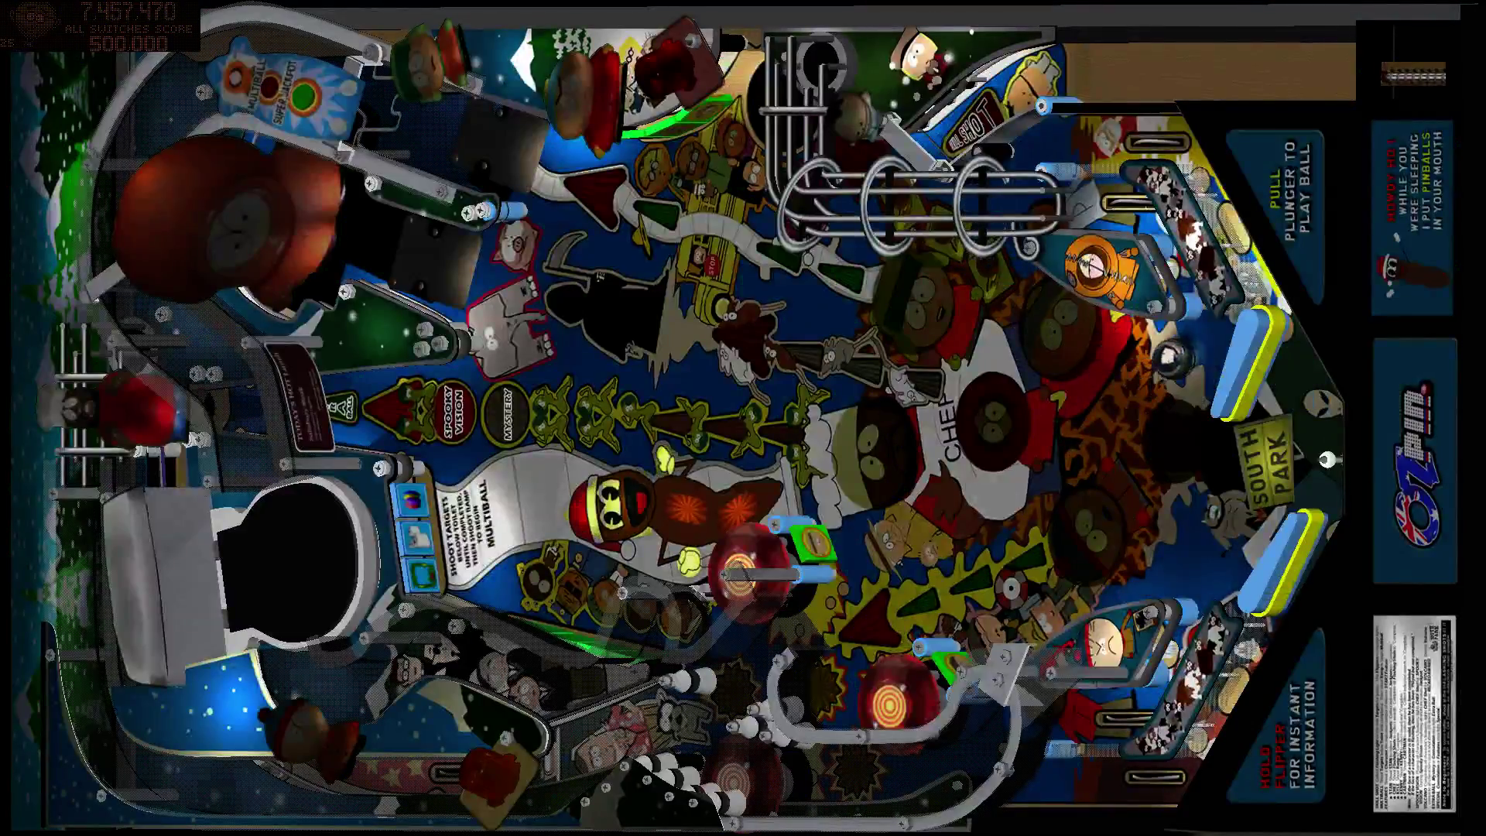
{"action": "key", "text": "Shift_R"}
{"action": "key", "text": "Shift_L"}
{"action": "key", "text": "Shift_L"}
{"action": "key", "text": "Shift_R"}
{"action": "key", "text": "Shift_L"}
{"action": "key", "text": "Shift_L"}
{"action": "key", "text": "Shift_R"}
{"action": "key", "text": "Shift_L"}
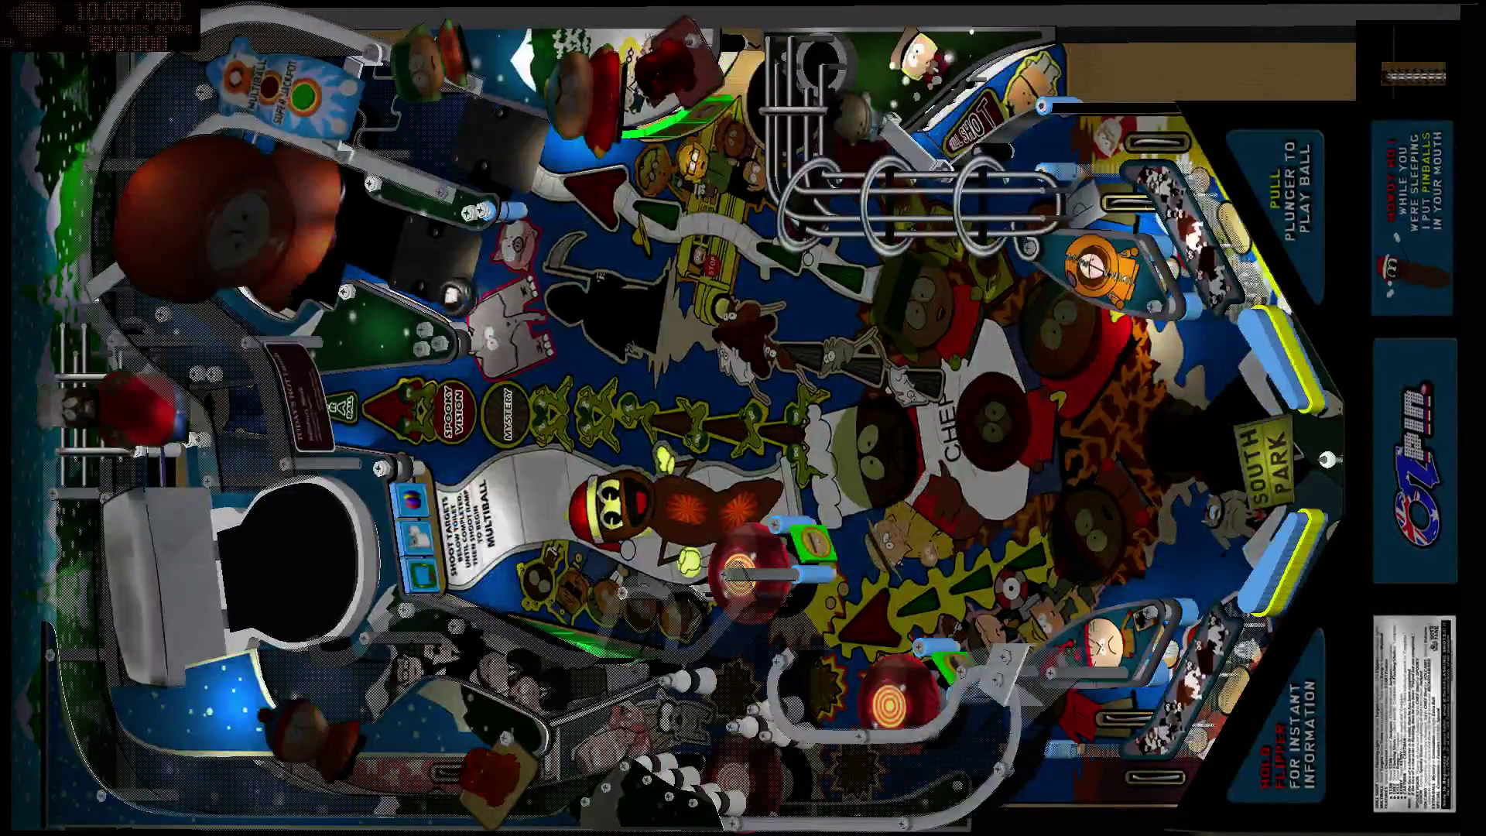
{"action": "key", "text": "Shift_R"}
{"action": "key", "text": "Shift_L"}
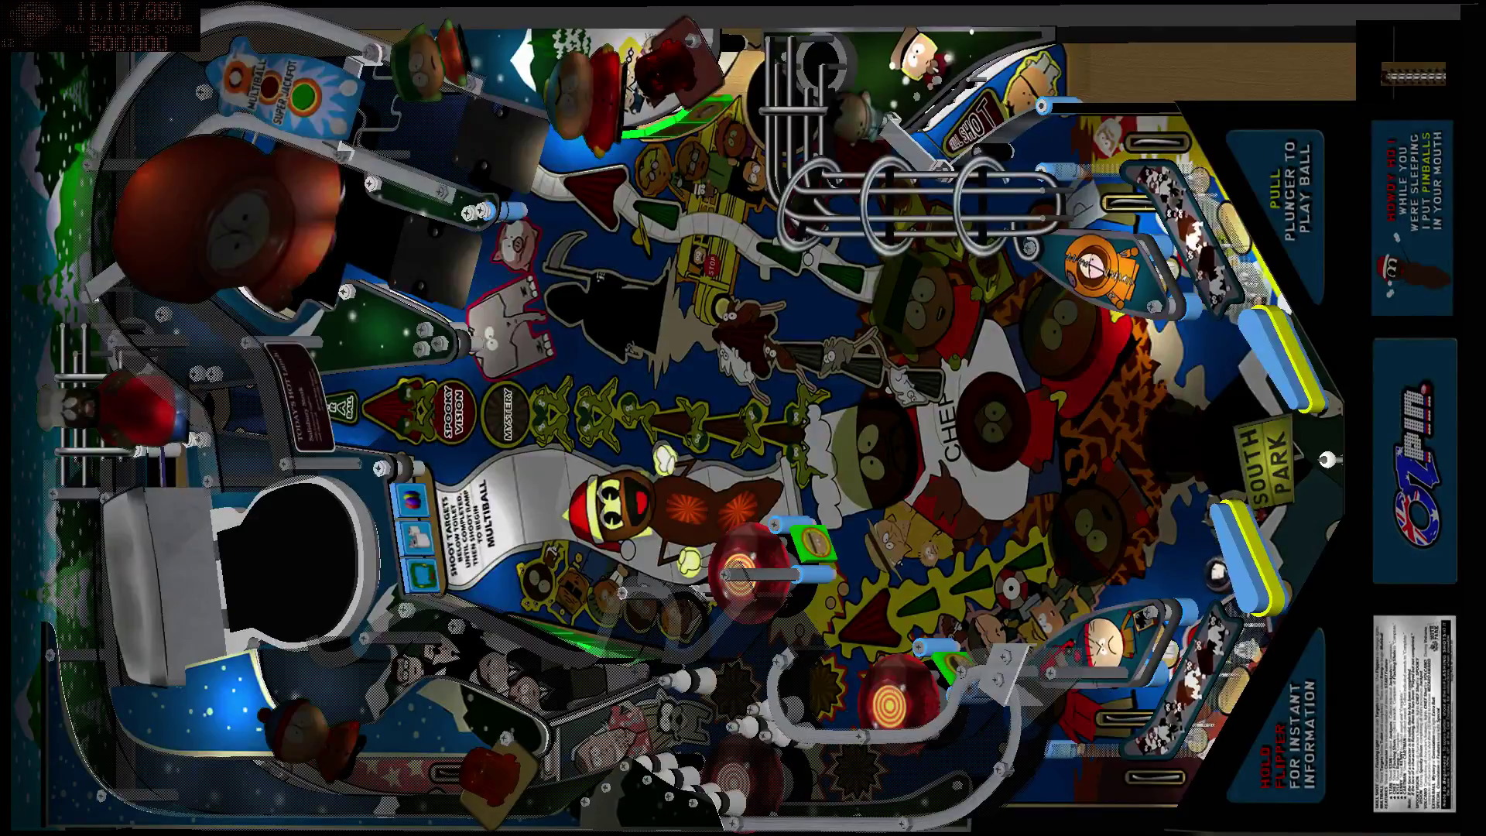
{"action": "key", "text": "Shift_L"}
{"action": "key", "text": "Shift_R"}
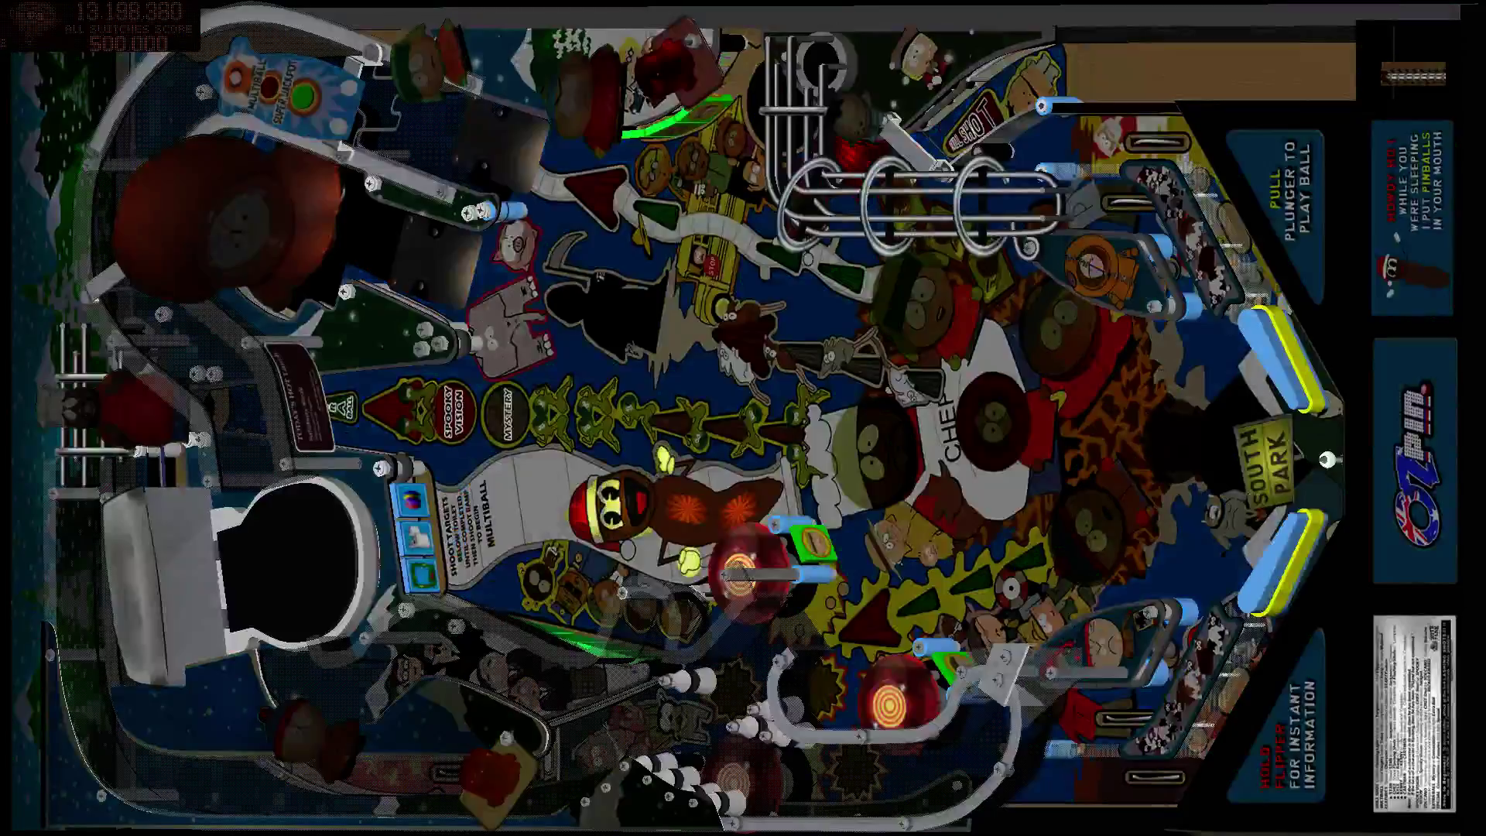
Step: Test holding the ball on the raised right flipper, and take controlled shots up the playfield with both flippers
{"action": "key", "text": "shift"}
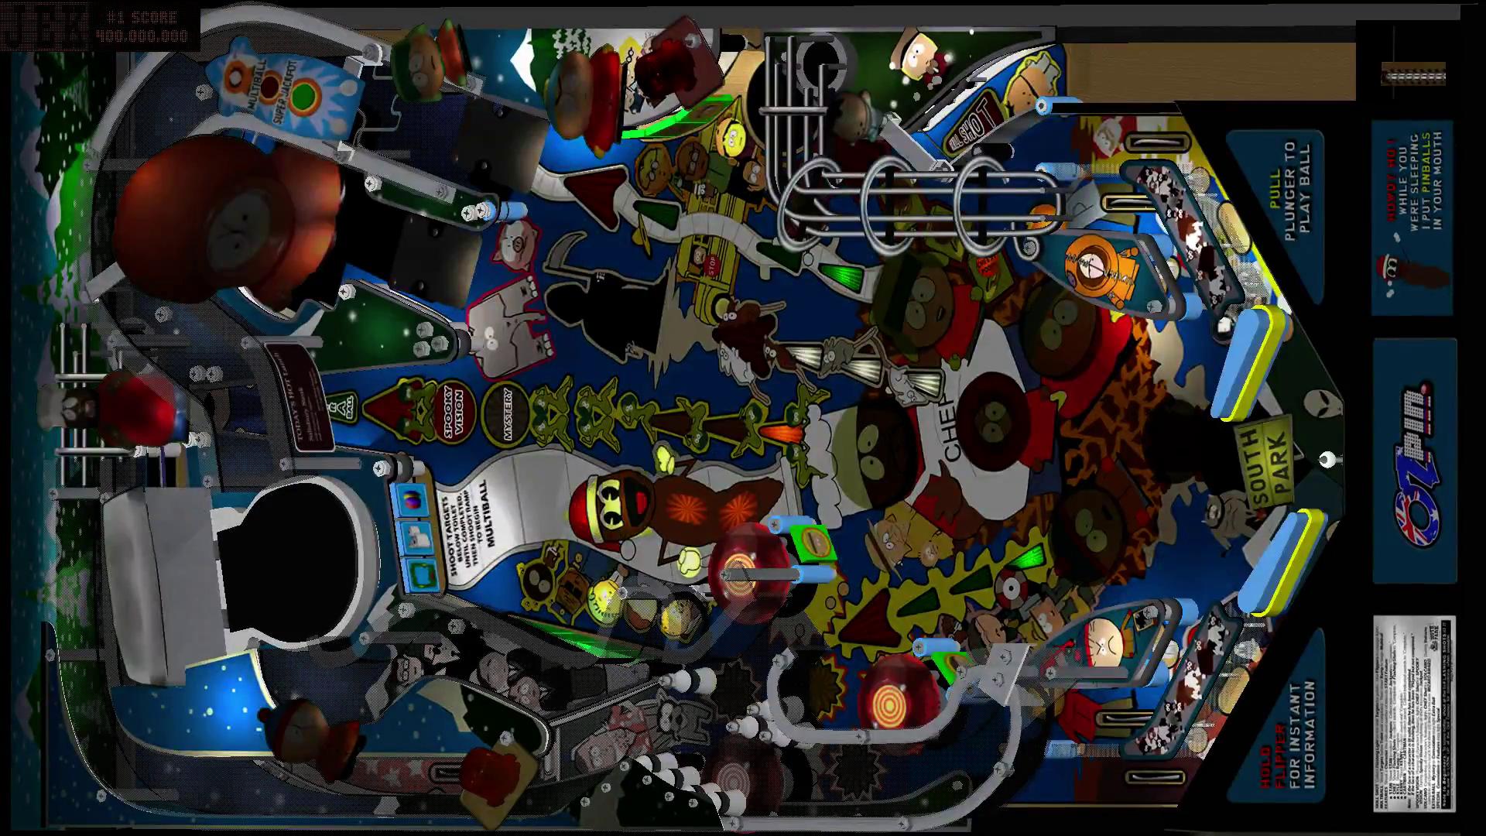
{"action": "key", "text": "Shift_R"}
{"action": "key", "text": "Shift_R"}
{"action": "key", "text": "Shift_R"}
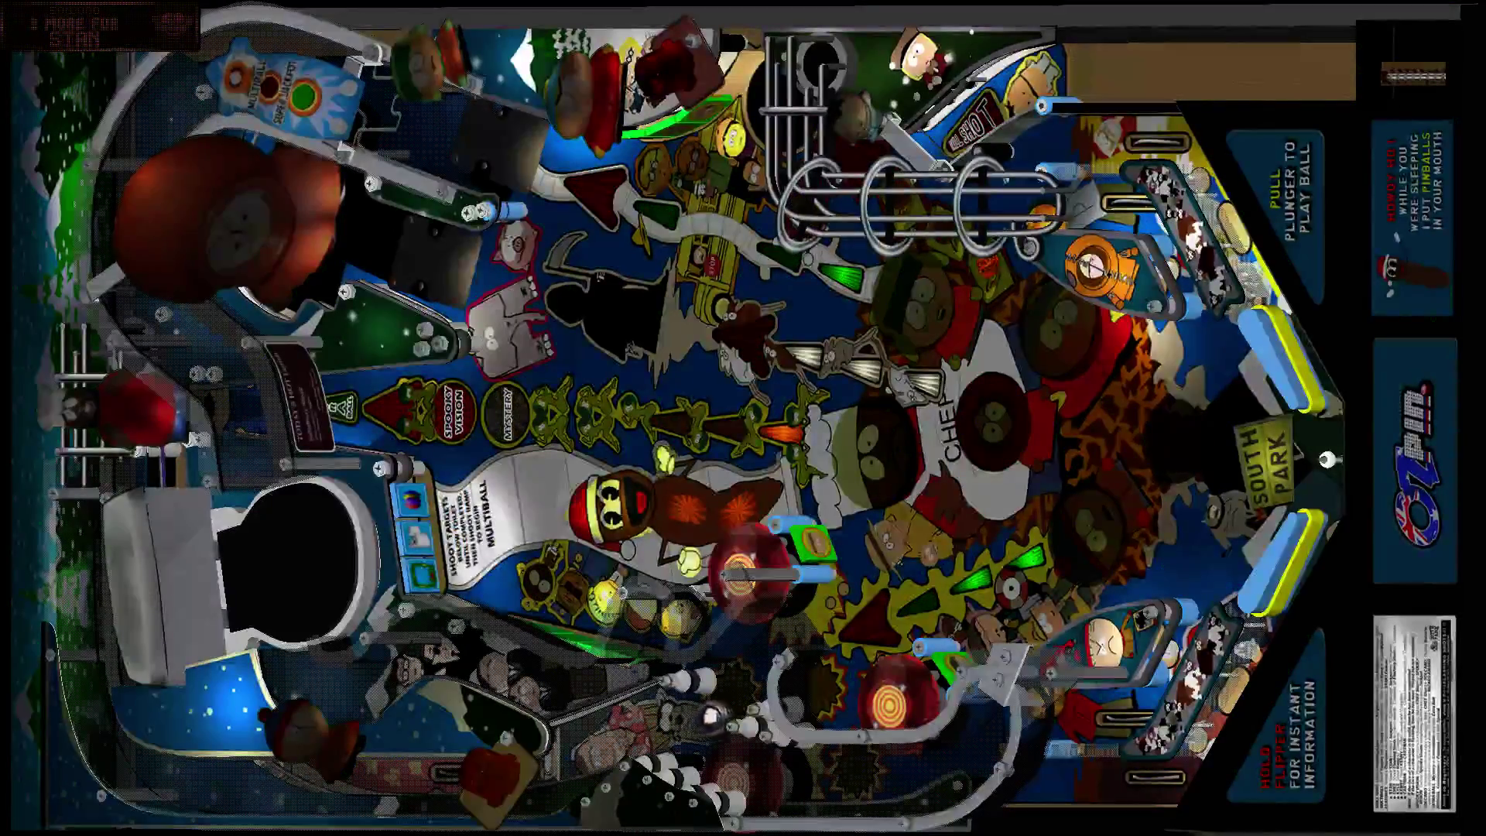
{"action": "key", "text": "Shift_R"}
{"action": "key", "text": "Shift_L"}
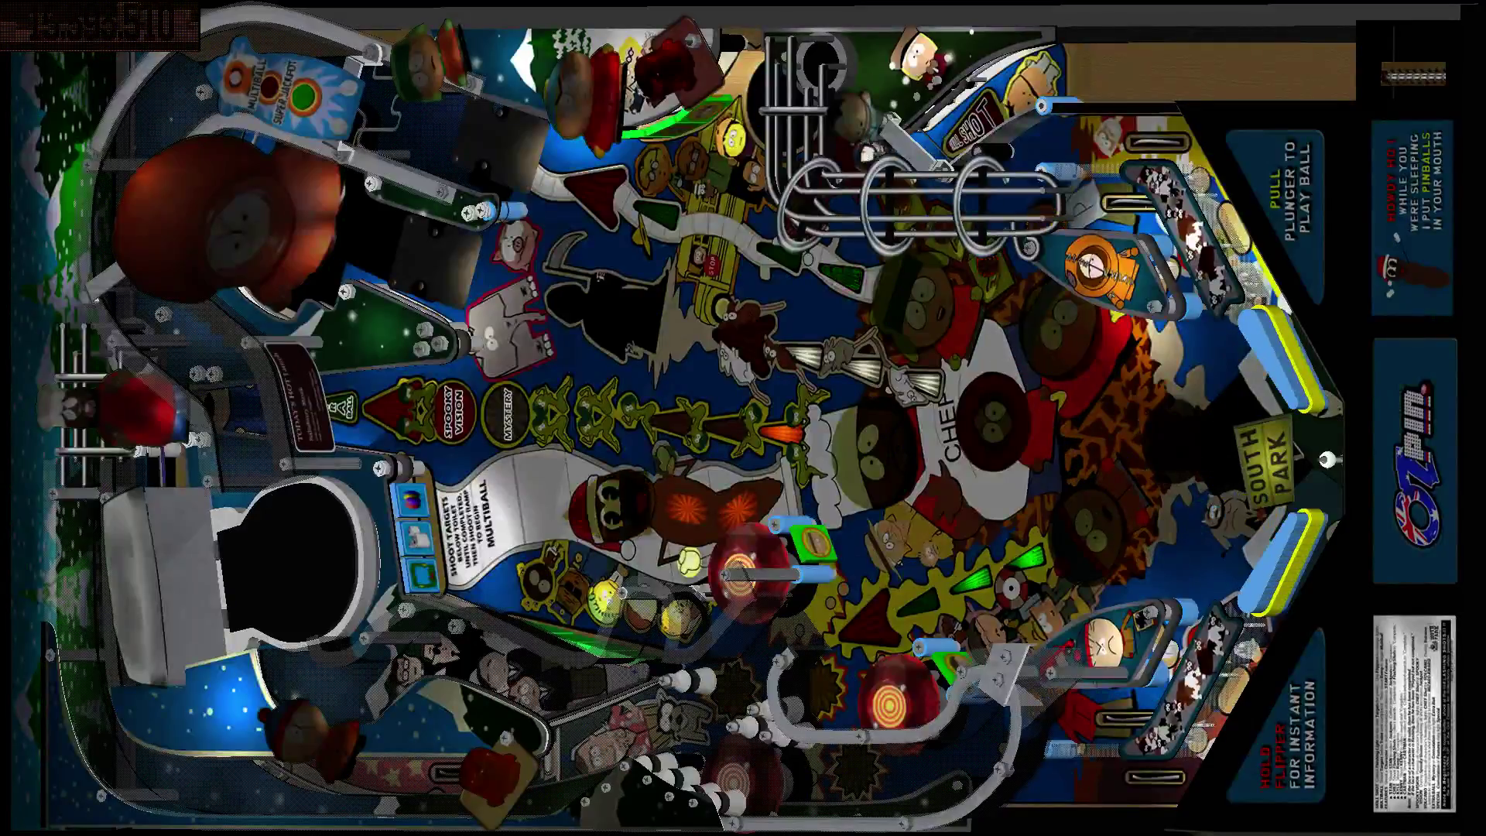
{"action": "key", "text": "Shift_R"}
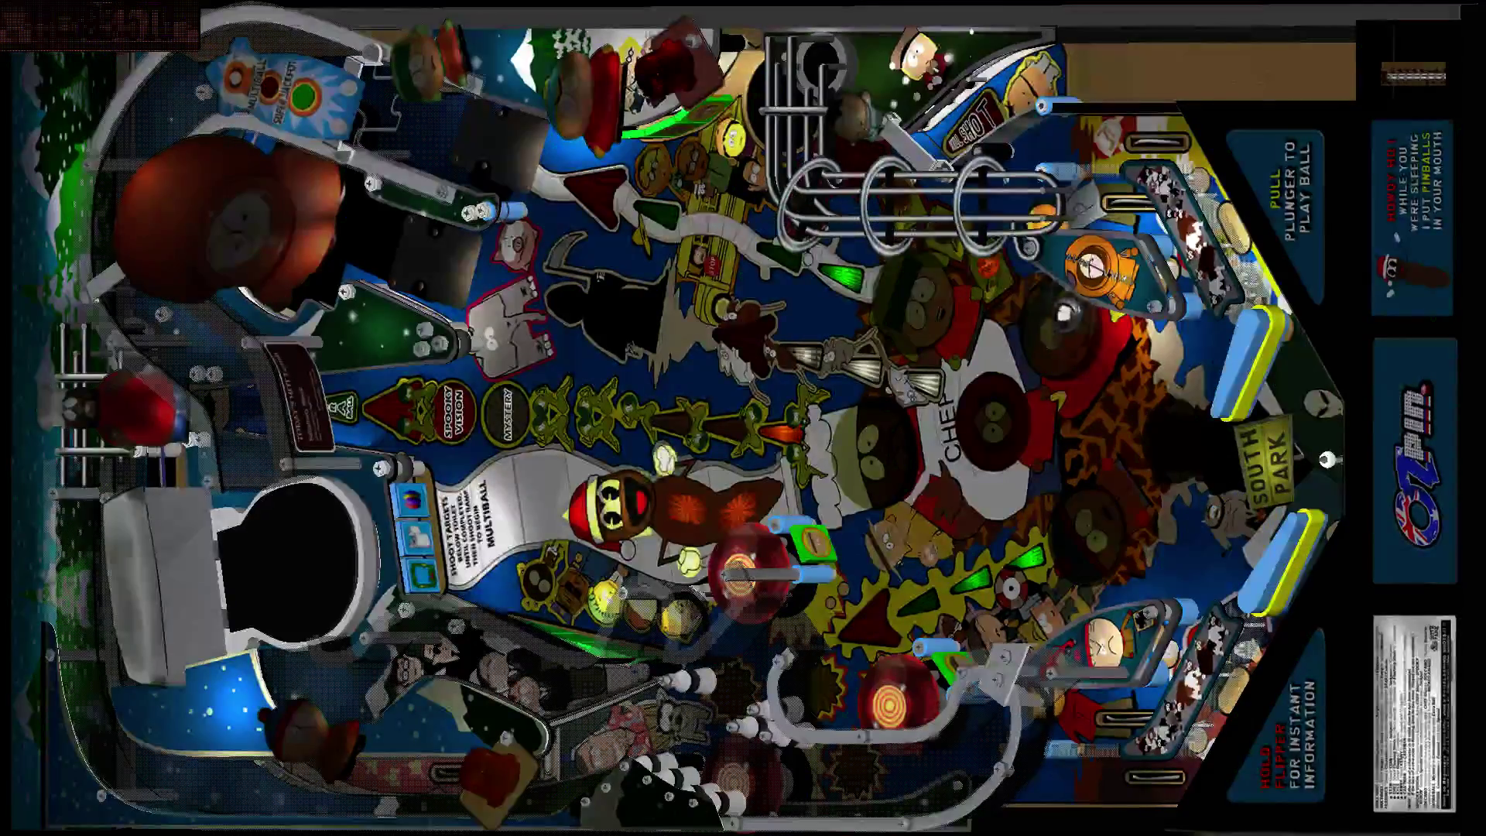
{"action": "key", "text": "Shift_L"}
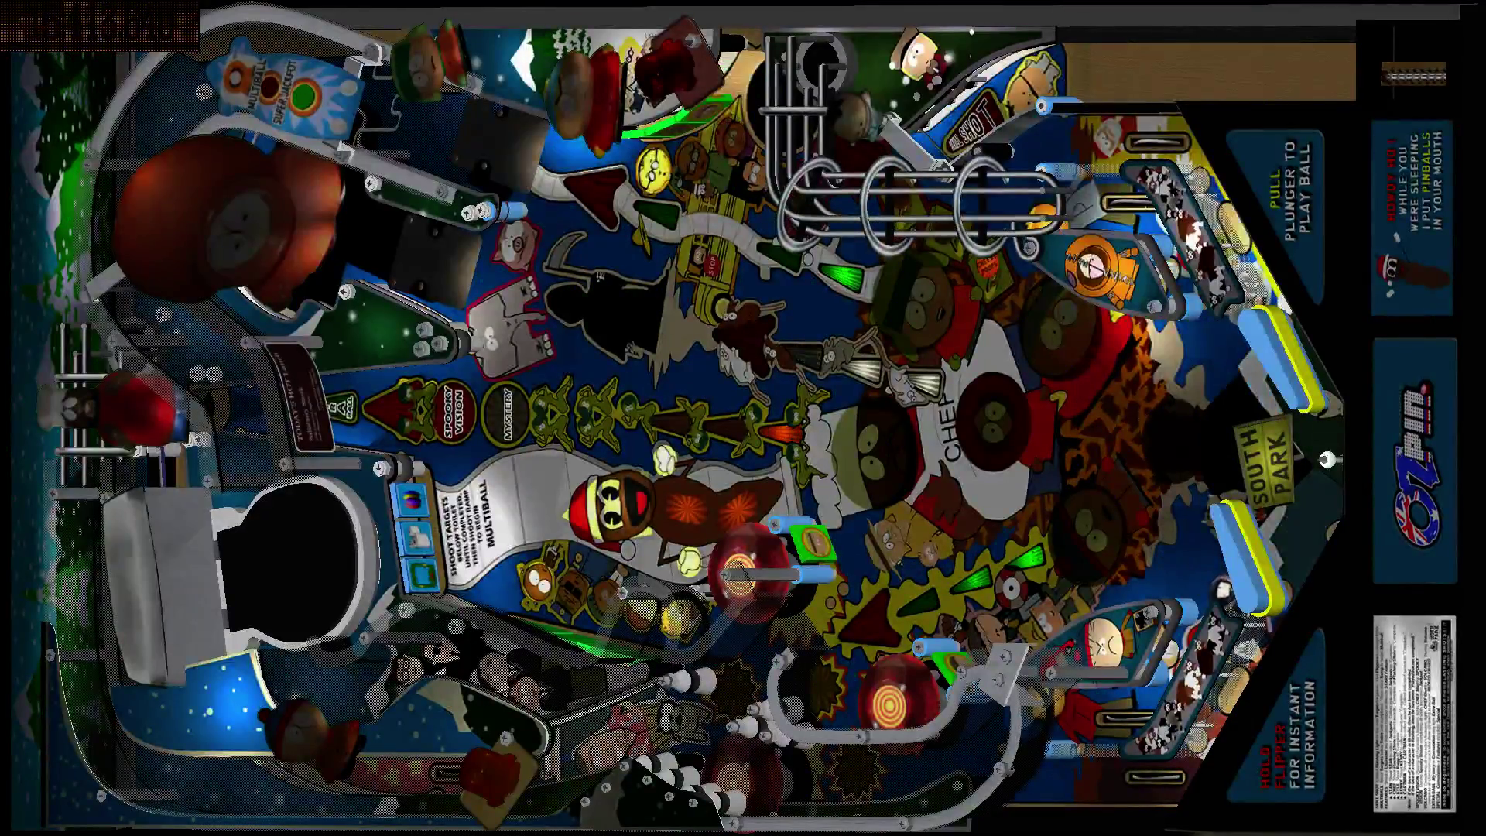
{"action": "key", "text": "Shift_L"}
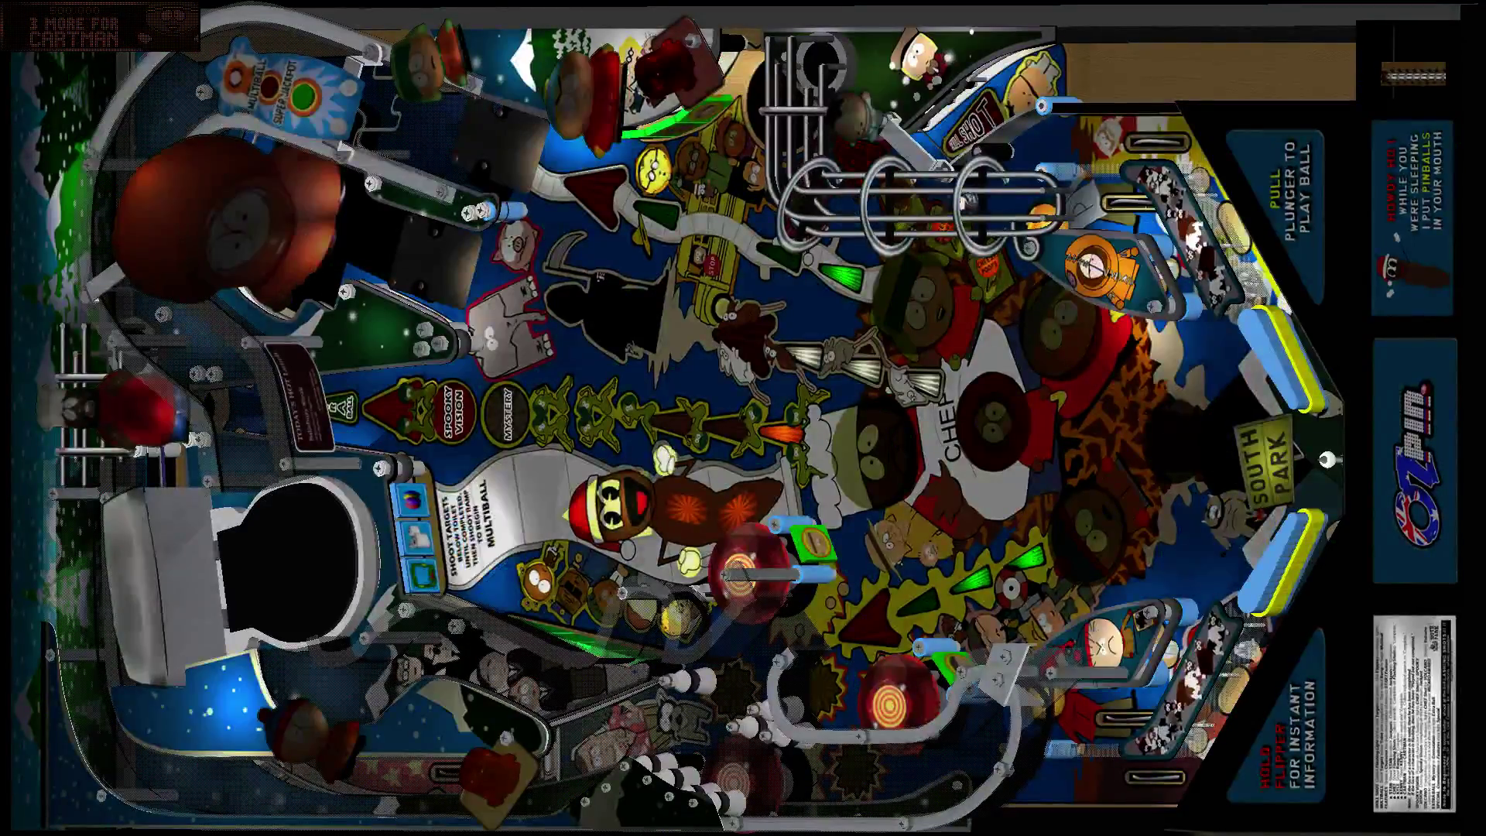
{"action": "key", "text": "Shift_R"}
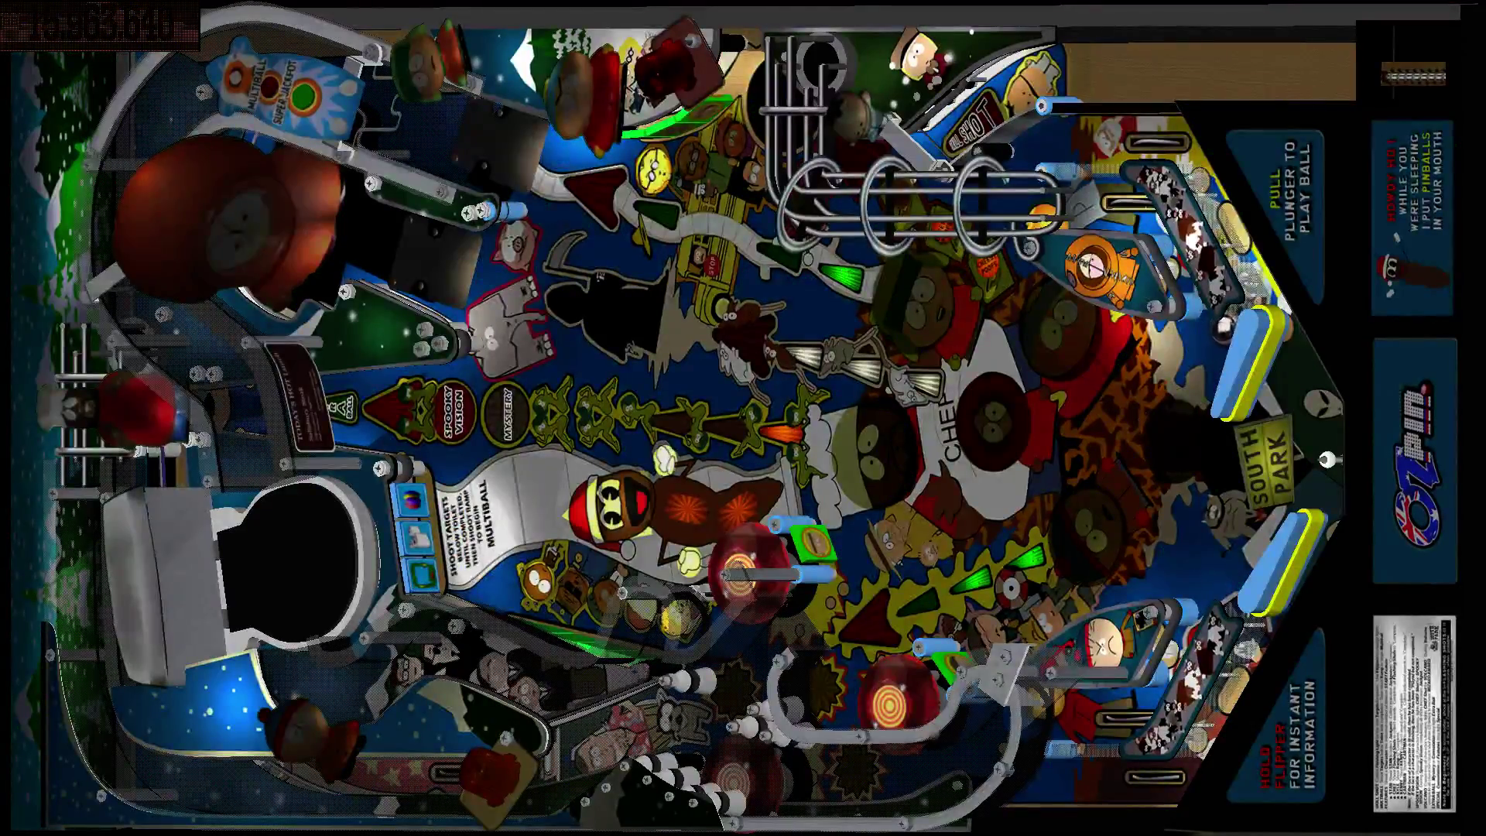
Step: Shoot the ball at the upper playfield targets from both flippers to check shot angles and power
{"action": "key", "text": "Shift_L"}
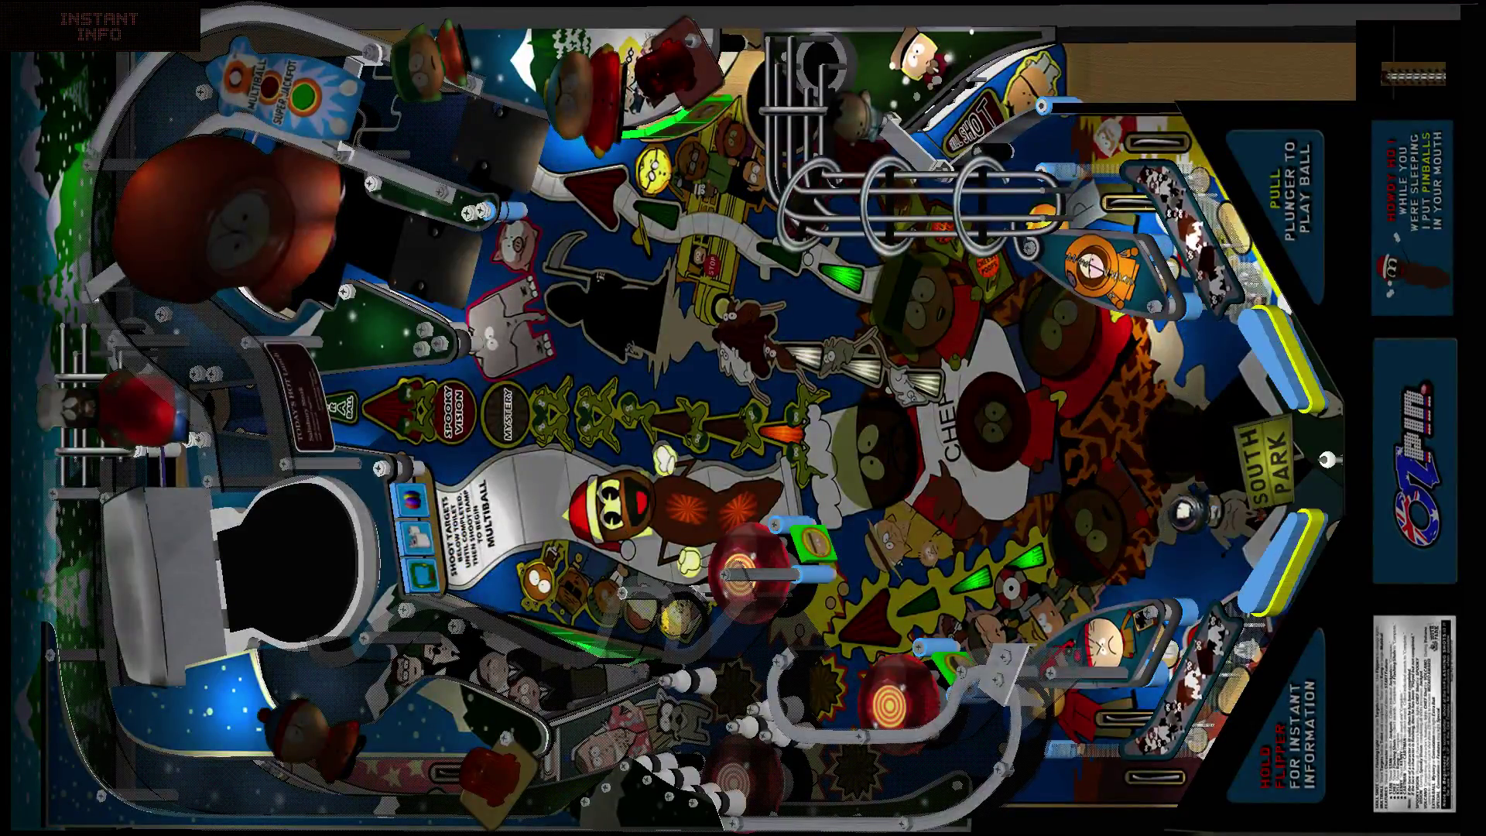
{"action": "key", "text": "Shift_L"}
{"action": "key", "text": "Shift_R"}
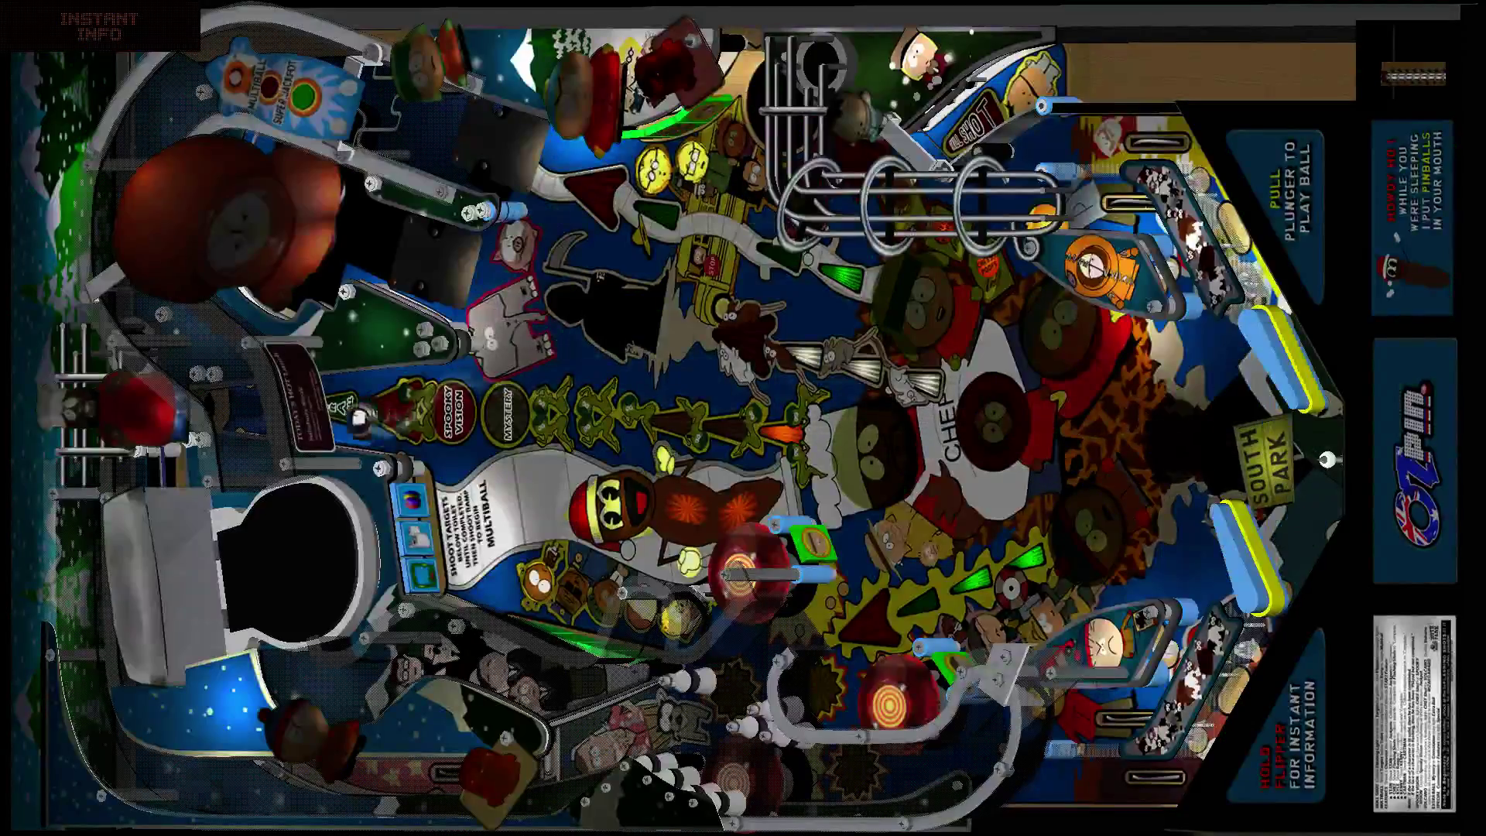
{"action": "key", "text": "Shift_L"}
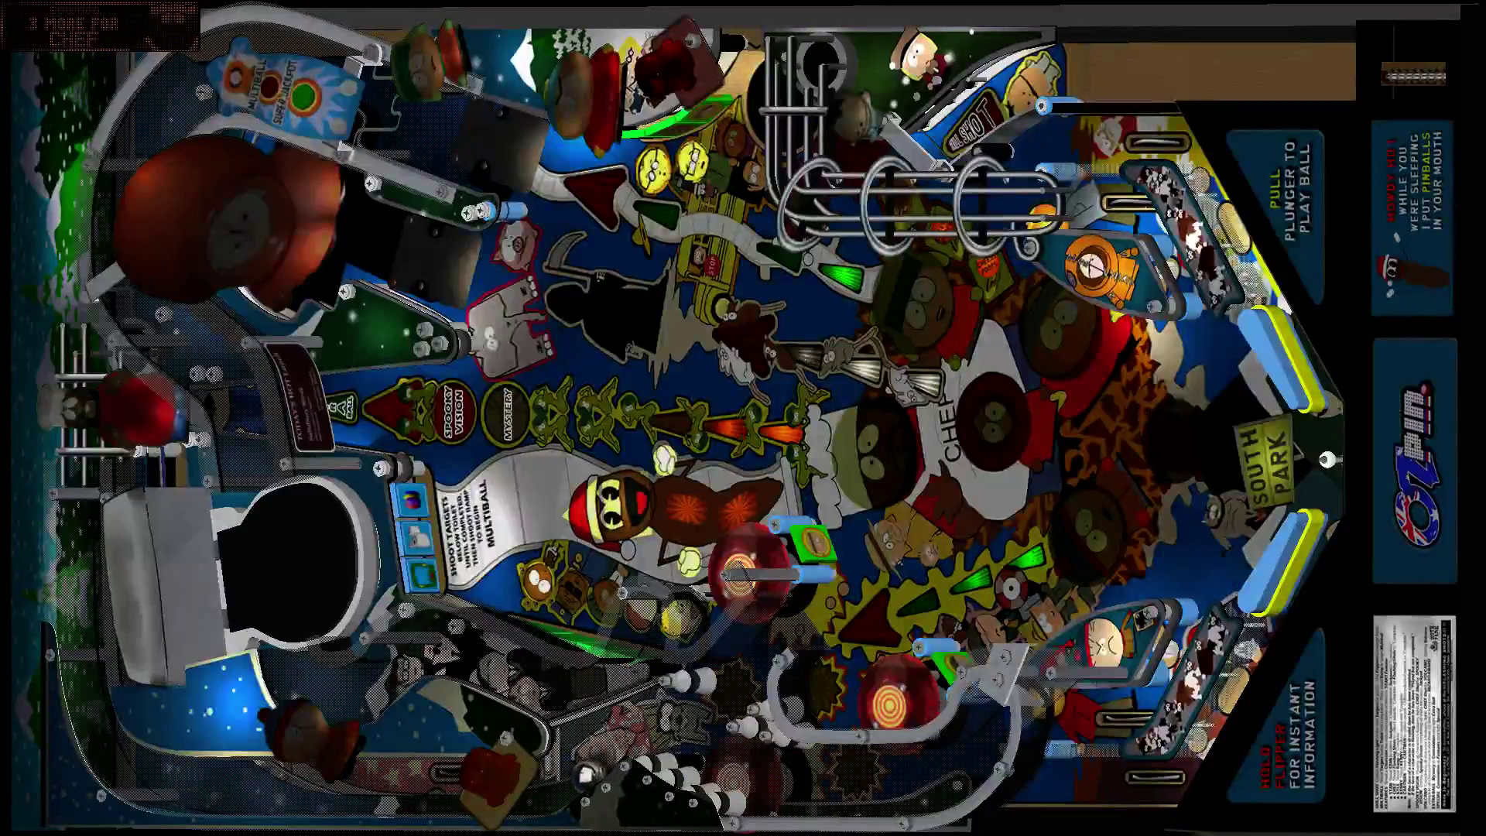
{"action": "key", "text": "Shift_L"}
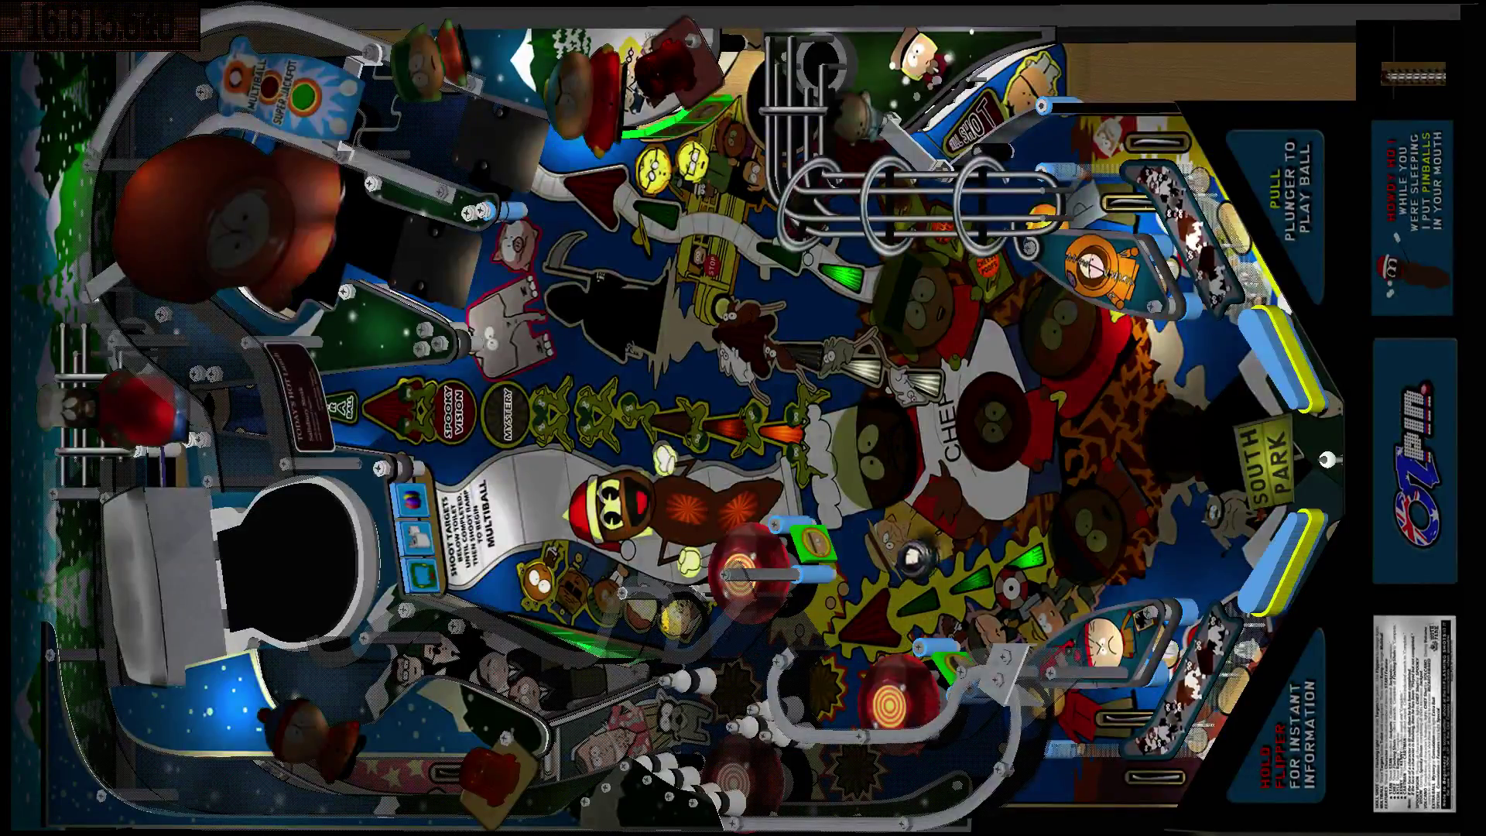
{"action": "key", "text": "Shift_R"}
{"action": "key", "text": "Shift_L"}
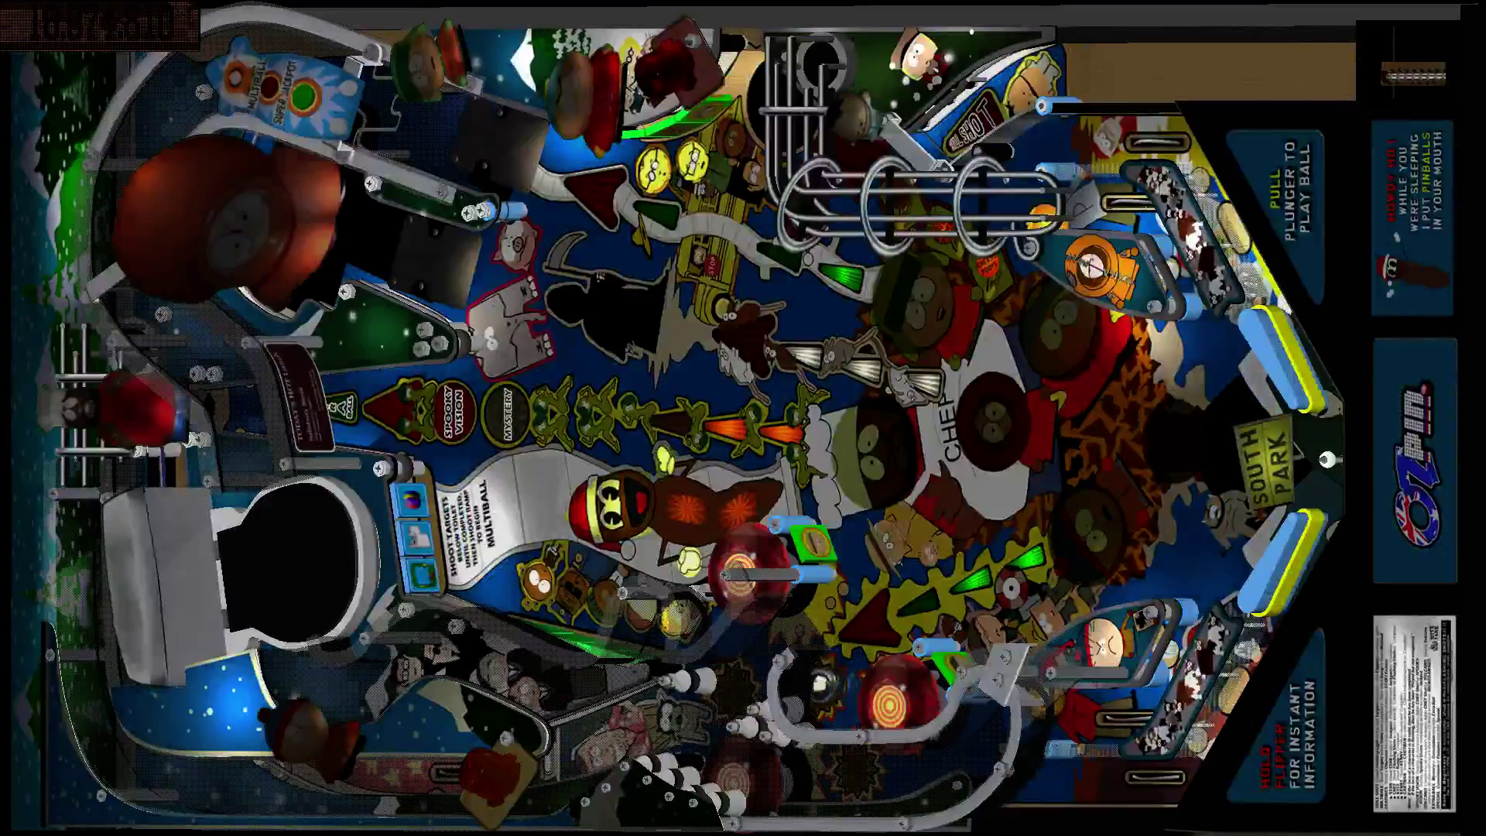
{"action": "key", "text": "Shift_R"}
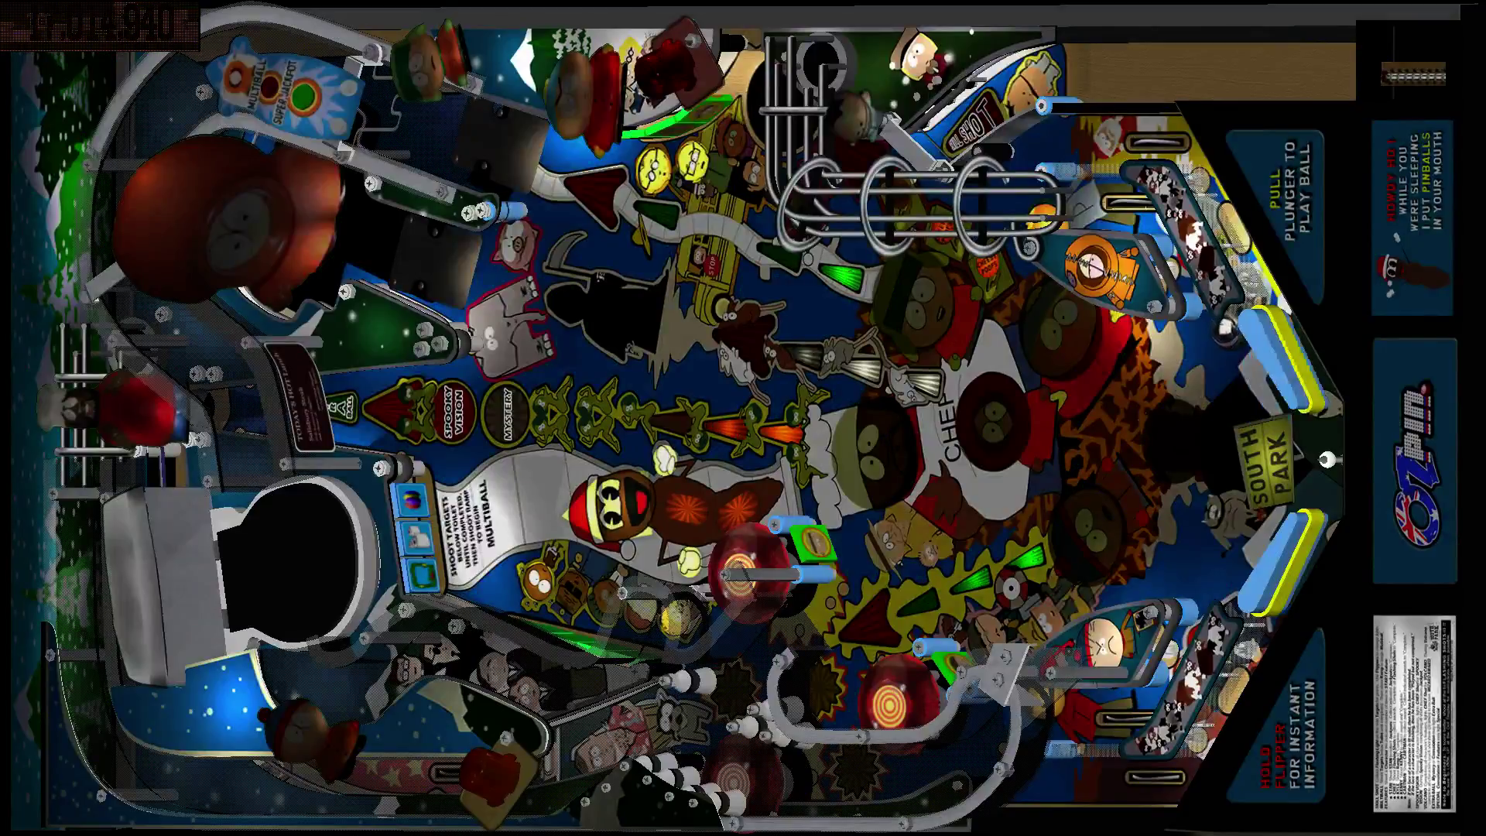
{"action": "key", "text": "Shift_L"}
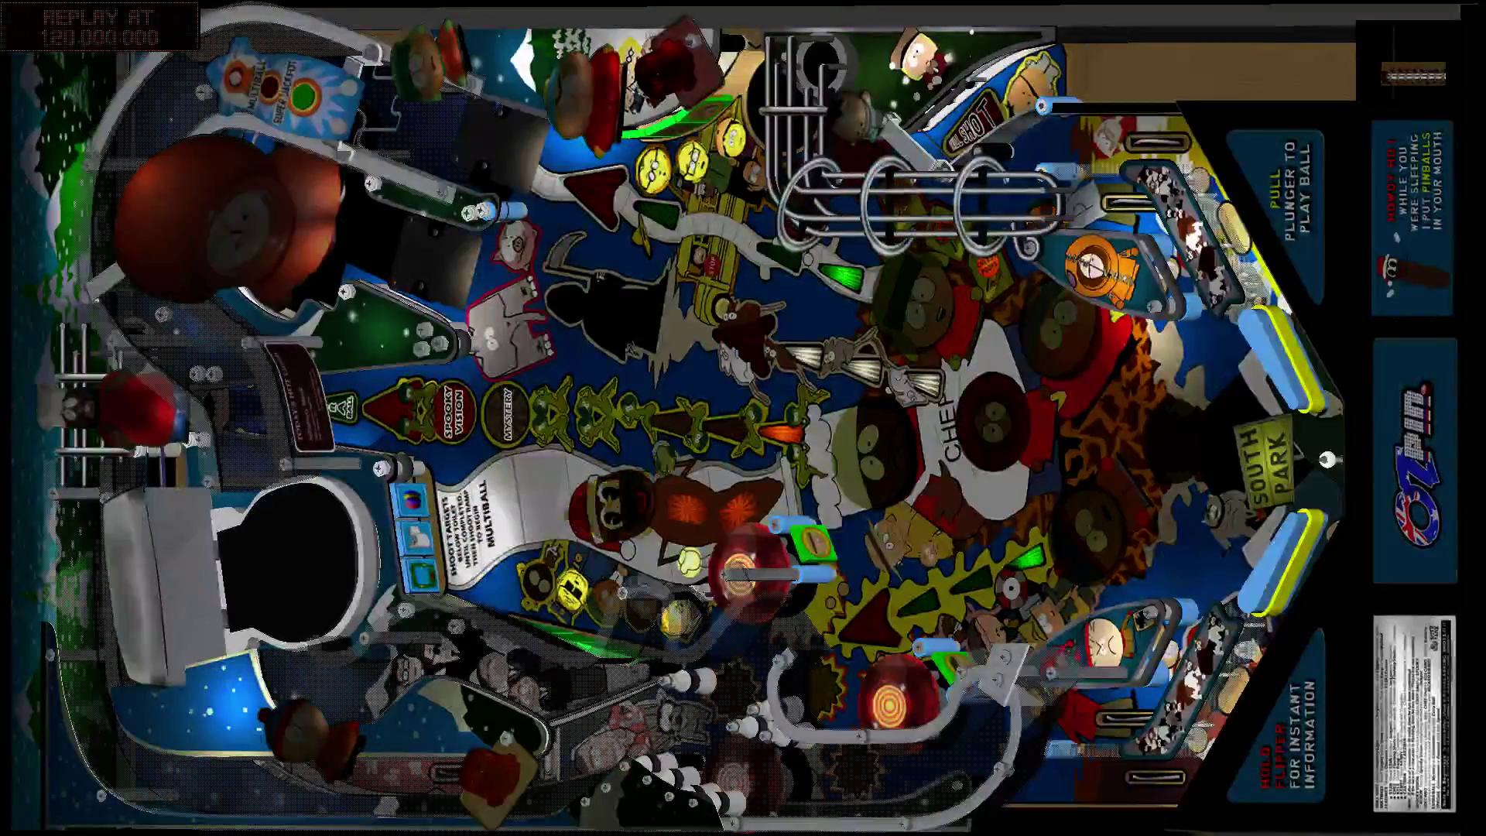
Step: Launch the next ball and test flipper holds and timed shots with both flippers
{"action": "key", "text": "Return"}
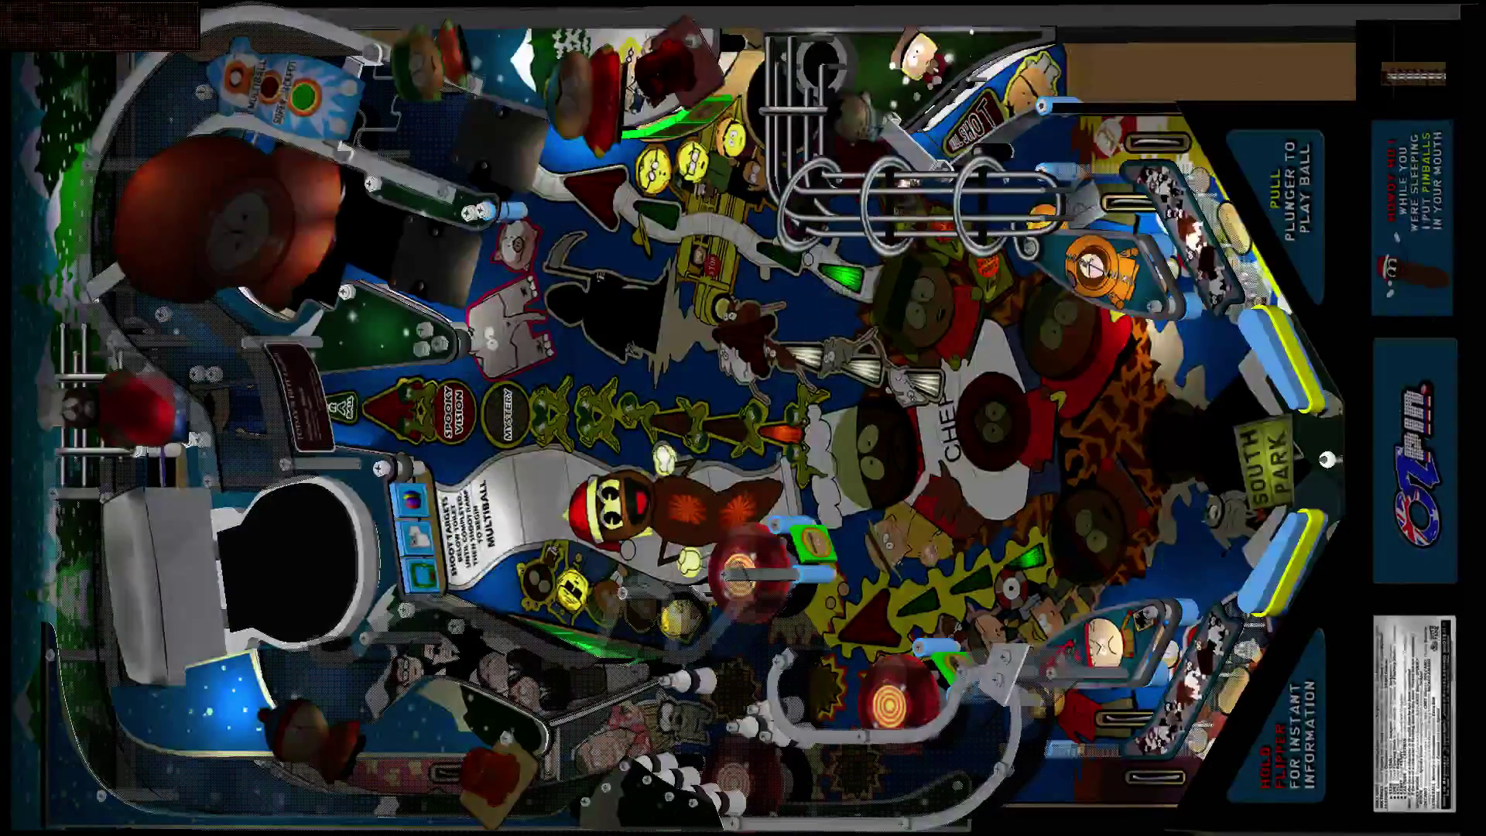
{"action": "key", "text": "shift"}
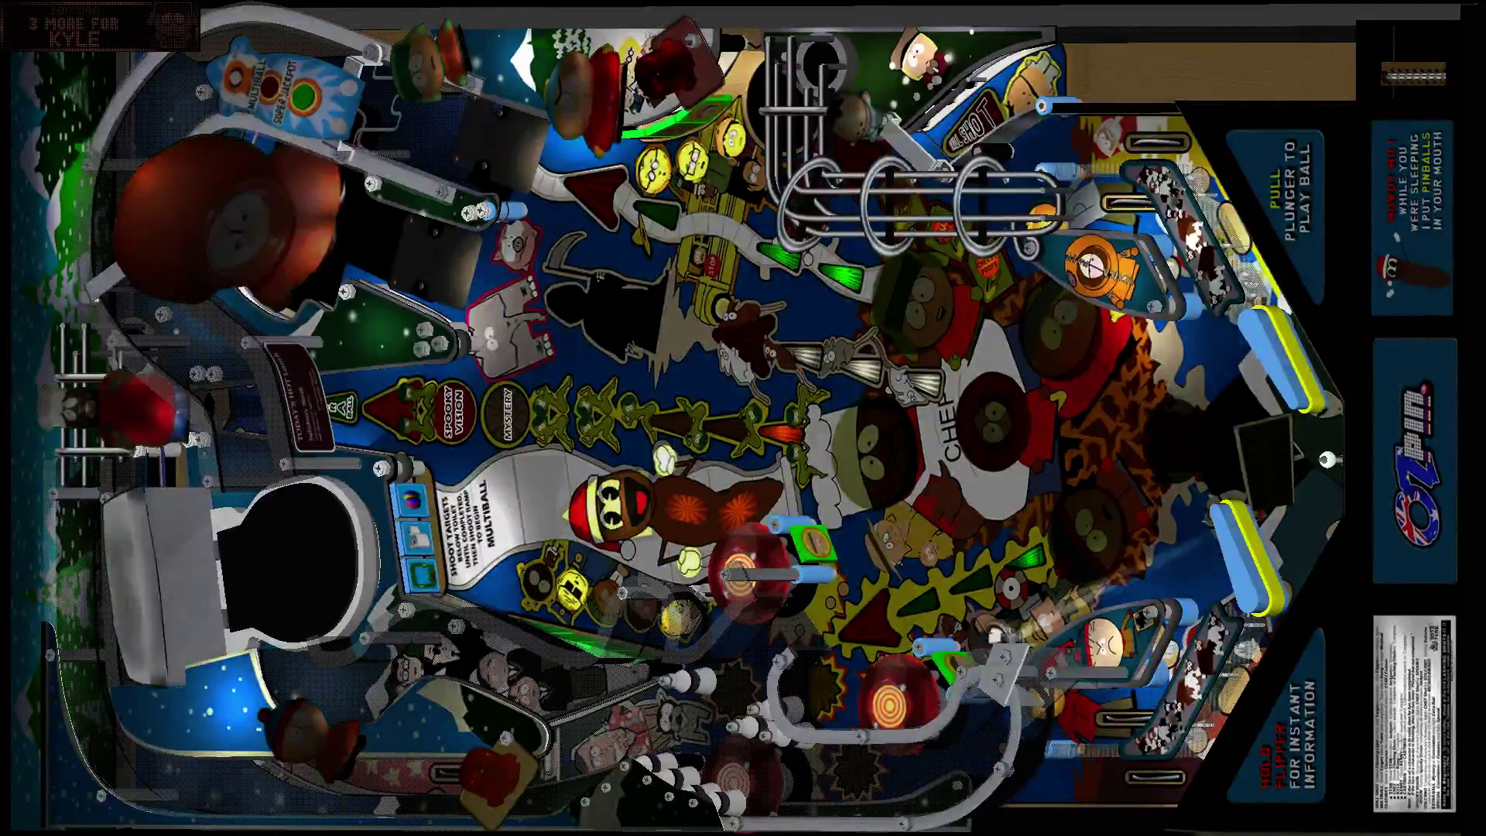
{"action": "key", "text": "Shift_R"}
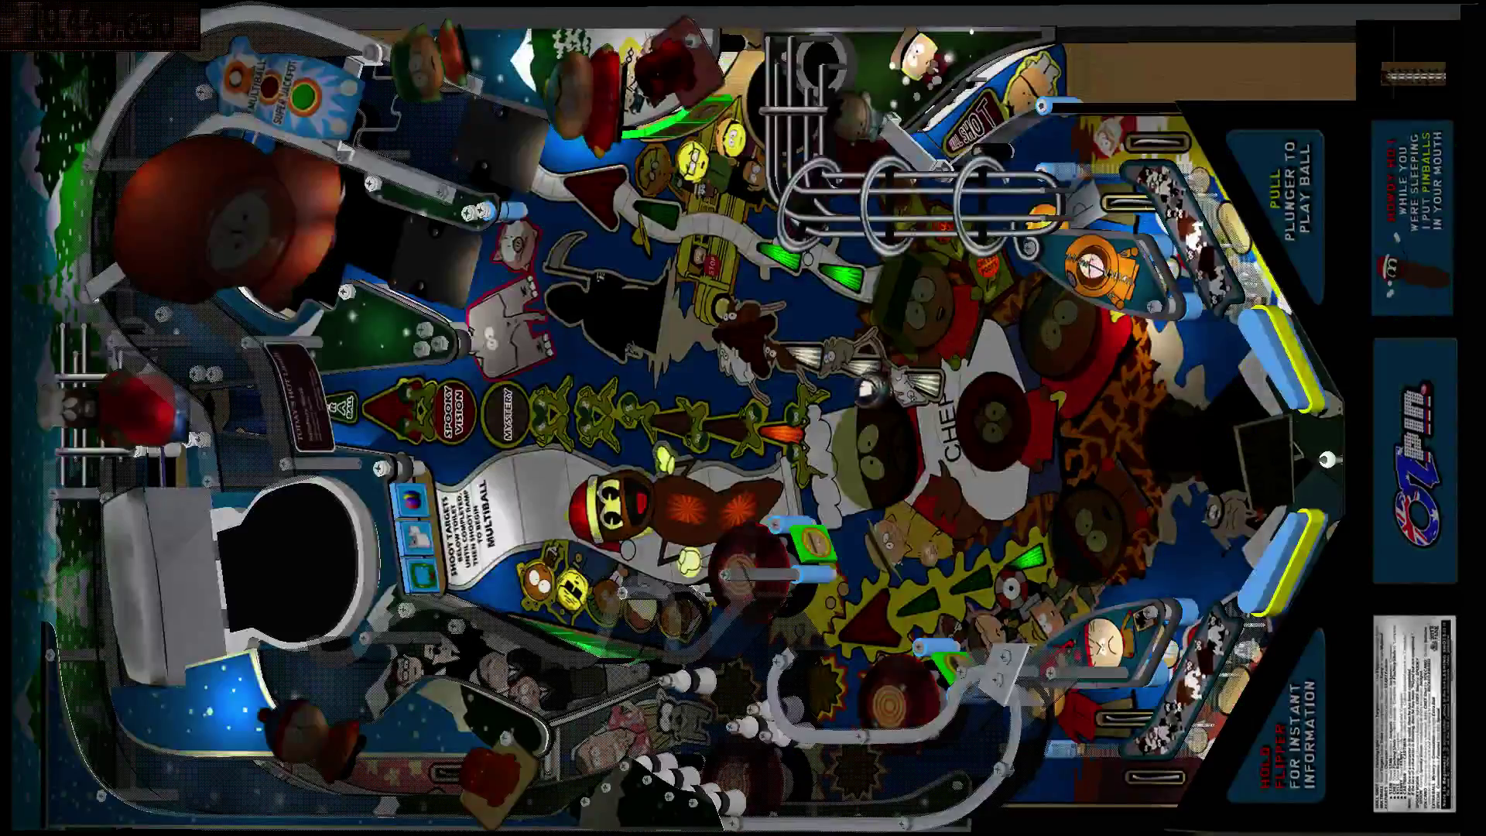
{"action": "key", "text": "Shift_L"}
{"action": "key", "text": "Shift_R"}
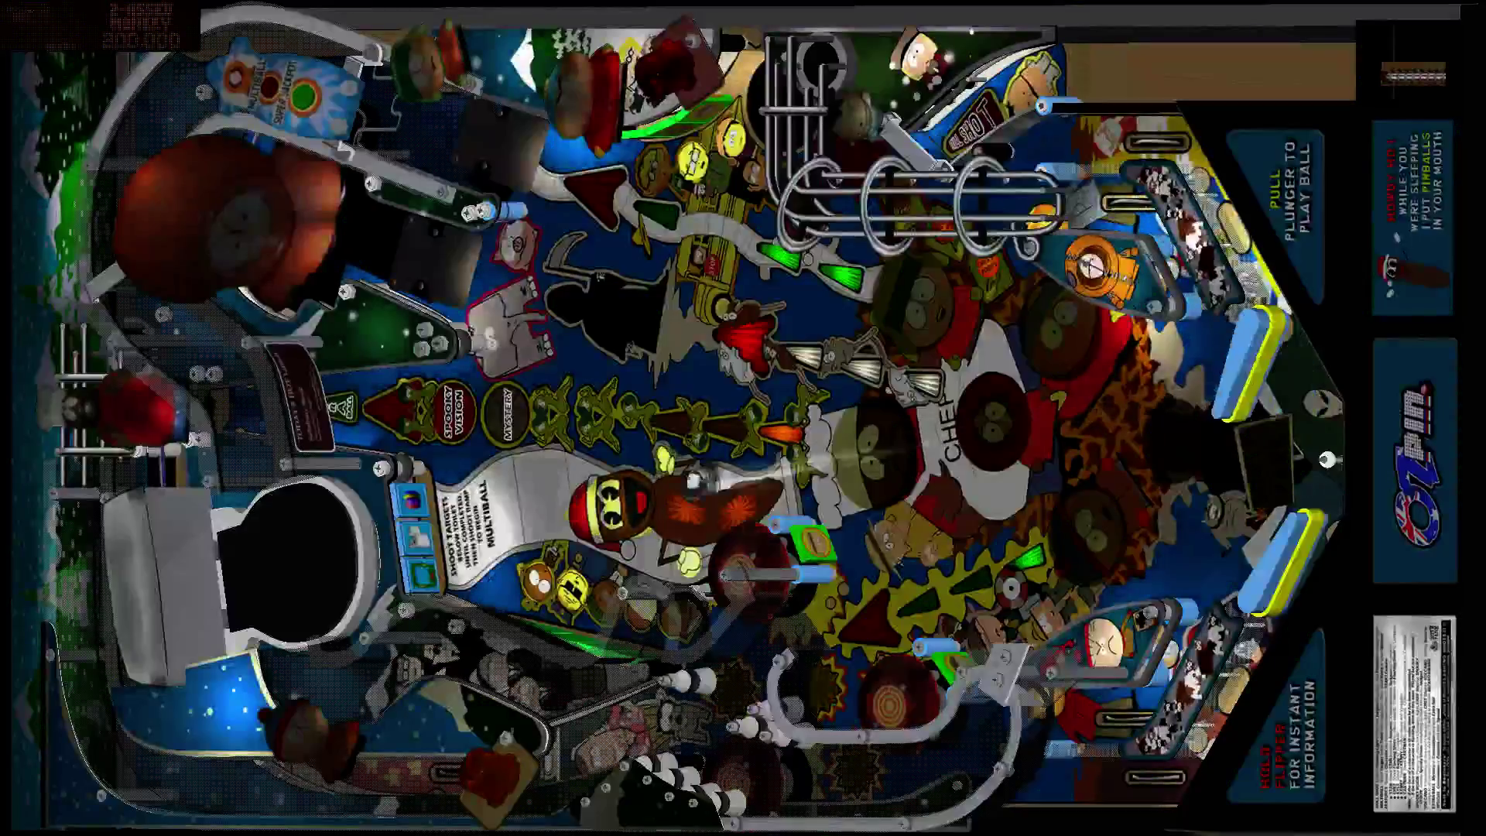
{"action": "key", "text": "Shift_R"}
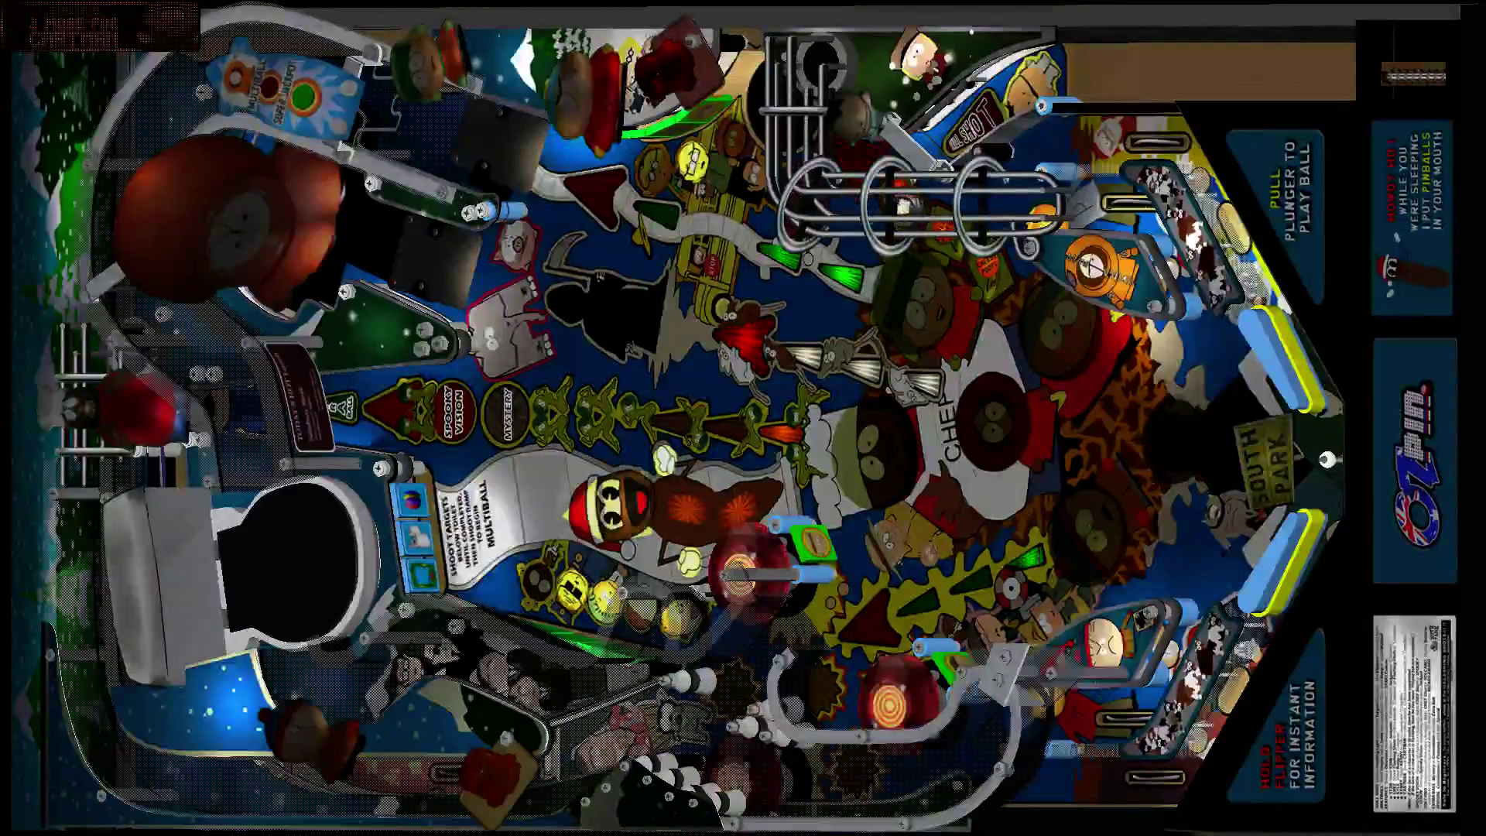
{"action": "key", "text": "Shift_L"}
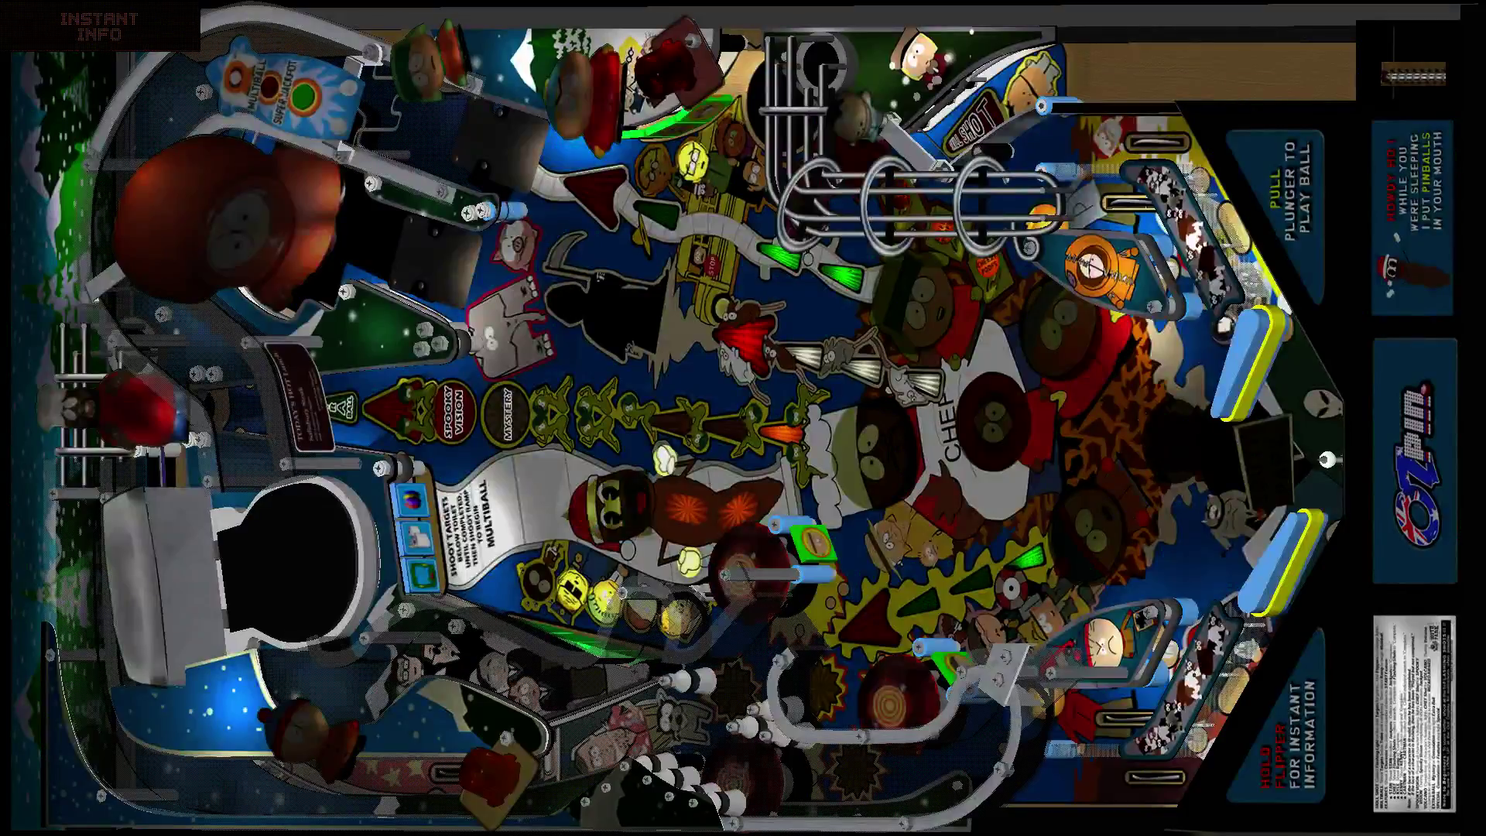
{"action": "key", "text": "Shift_L"}
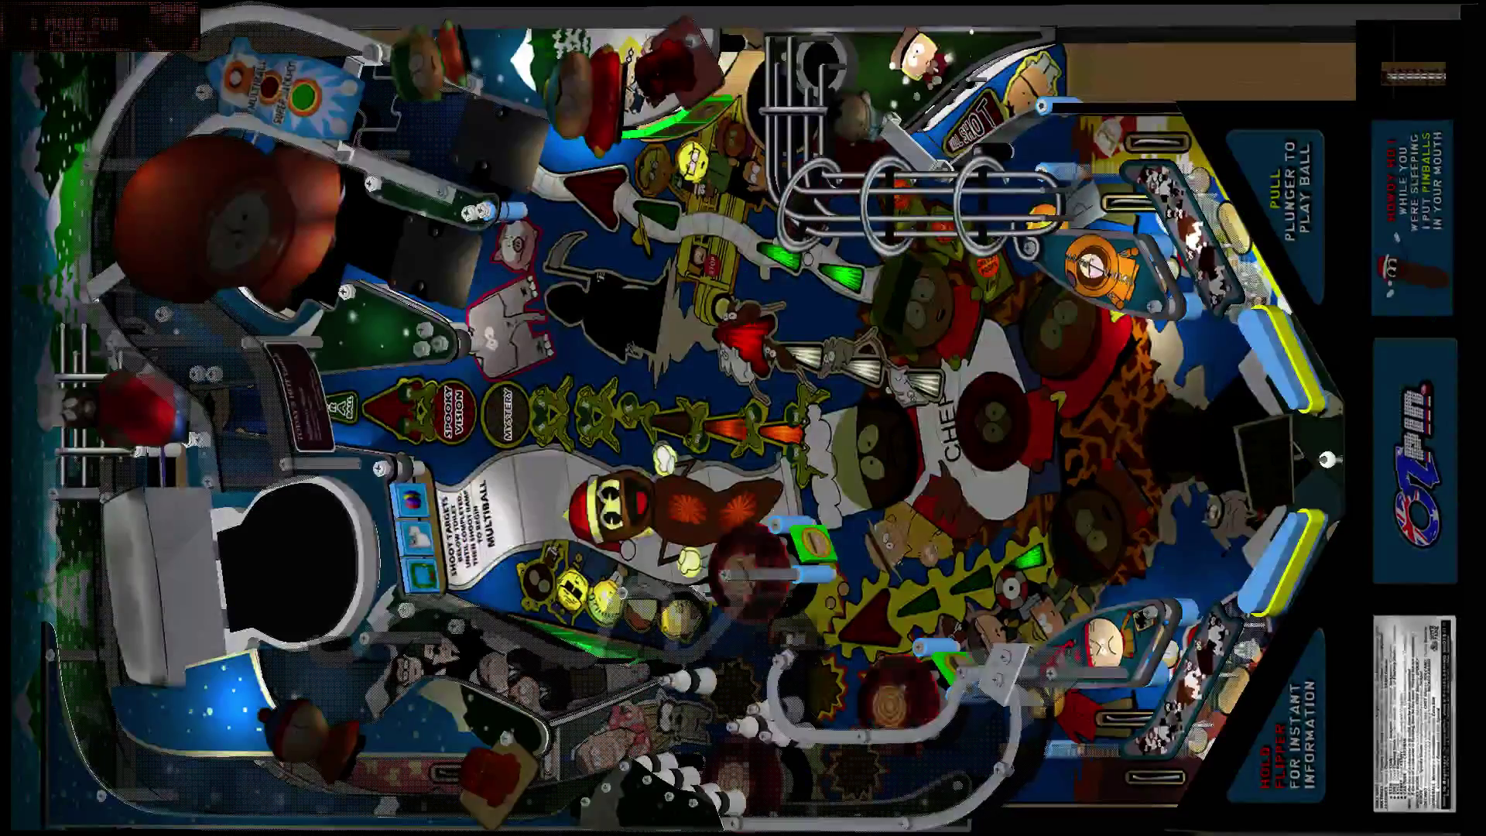
Step: Make quick repeated saves and return shots with both flippers to check their speed and strength
{"action": "key", "text": "Shift_L"}
{"action": "key", "text": "Shift_L"}
{"action": "key", "text": "Shift_L"}
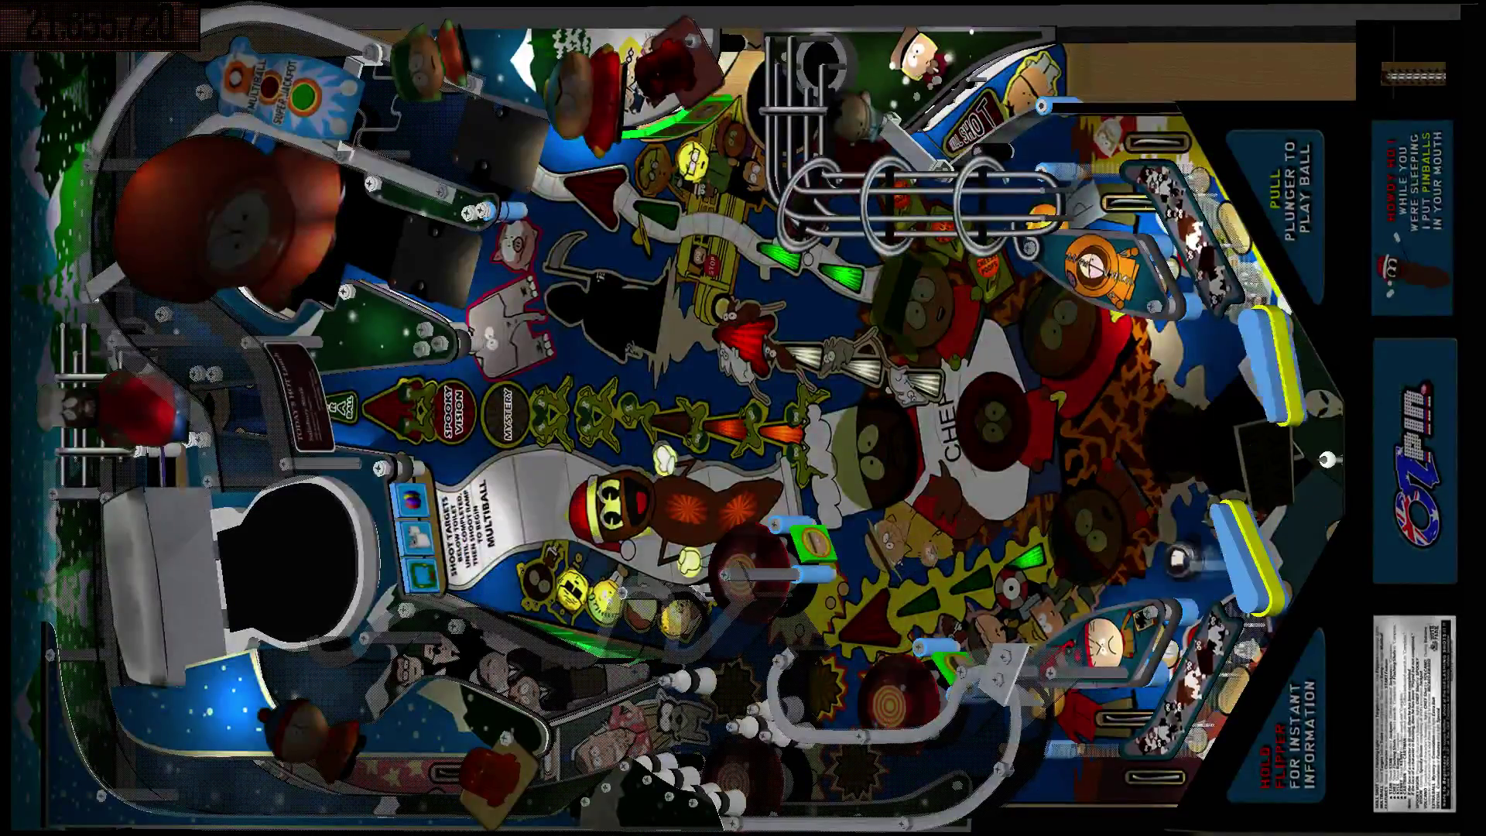
{"action": "key", "text": "Shift_L"}
{"action": "key", "text": "Shift_R"}
{"action": "key", "text": "Shift_R"}
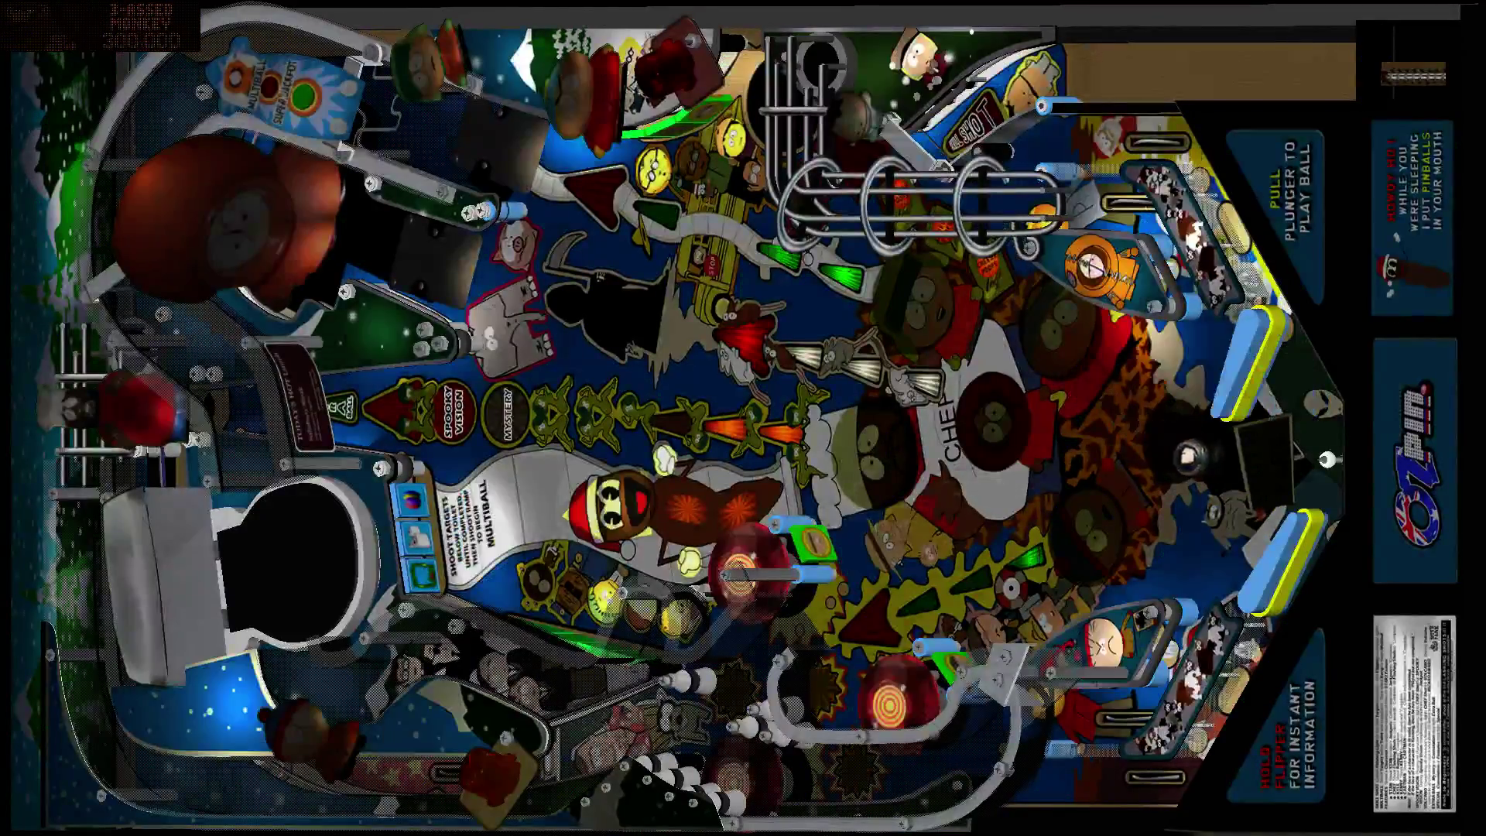
{"action": "key", "text": "Shift_L"}
{"action": "key", "text": "Shift_R"}
{"action": "key", "text": "Shift_L"}
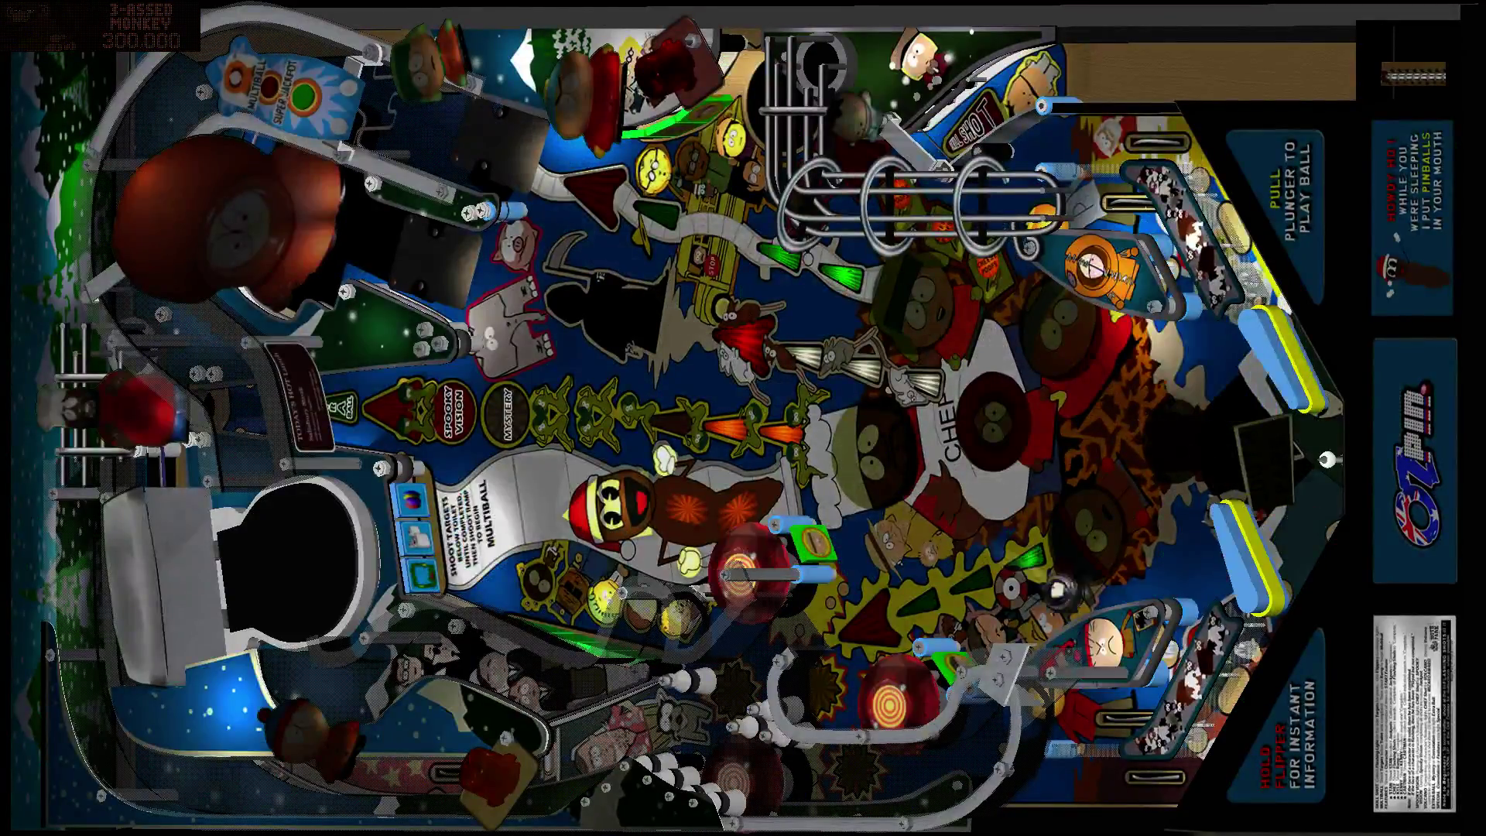
{"action": "key", "text": "Shift_R"}
{"action": "key", "text": "Shift_L"}
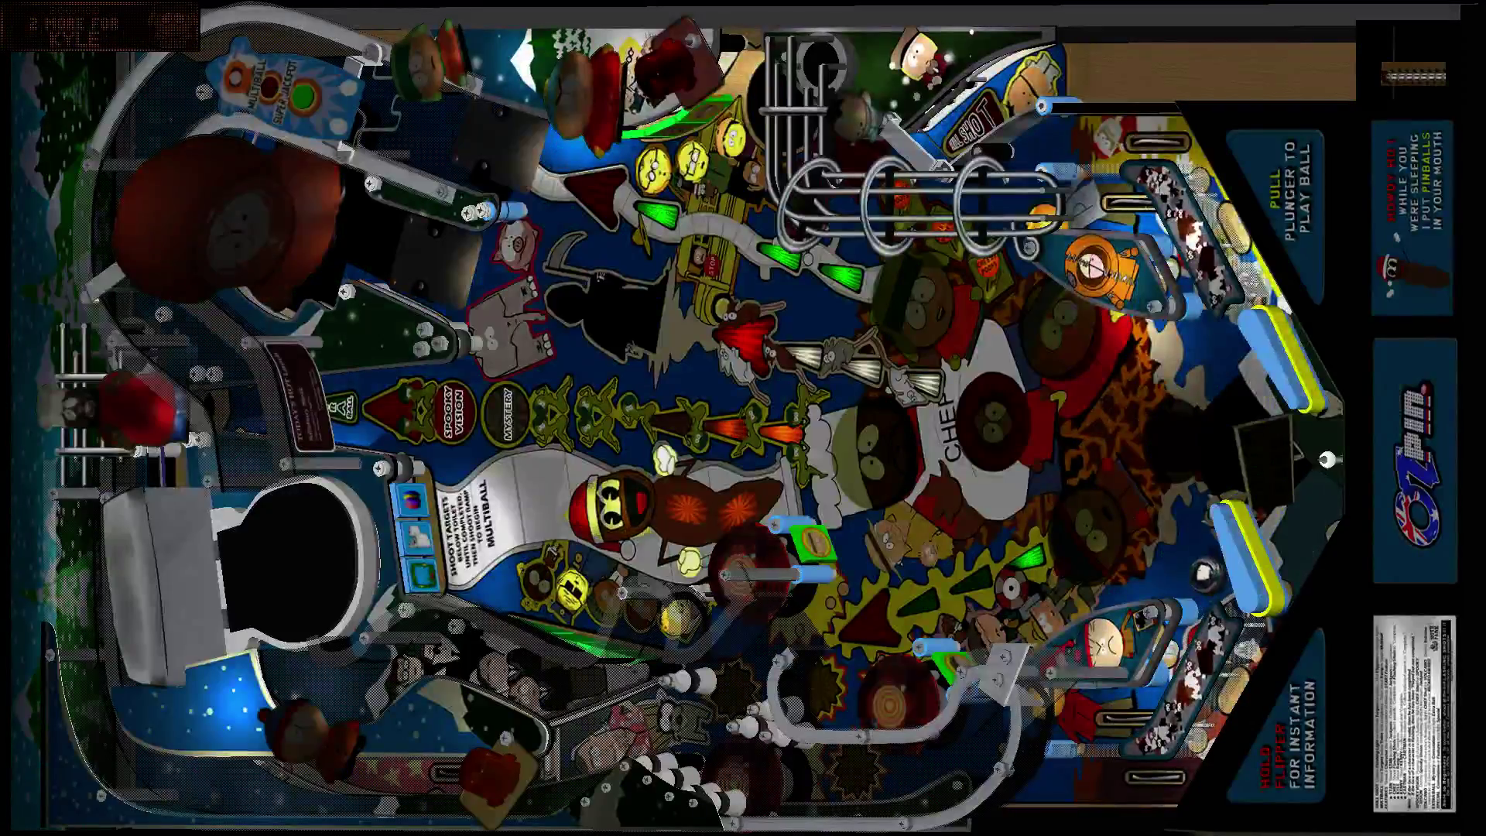
Step: Finish the flipper test, quit the play test and return to the lower playfield in the table editor
{"action": "key", "text": "Shift_R"}
{"action": "key", "text": "Shift_L"}
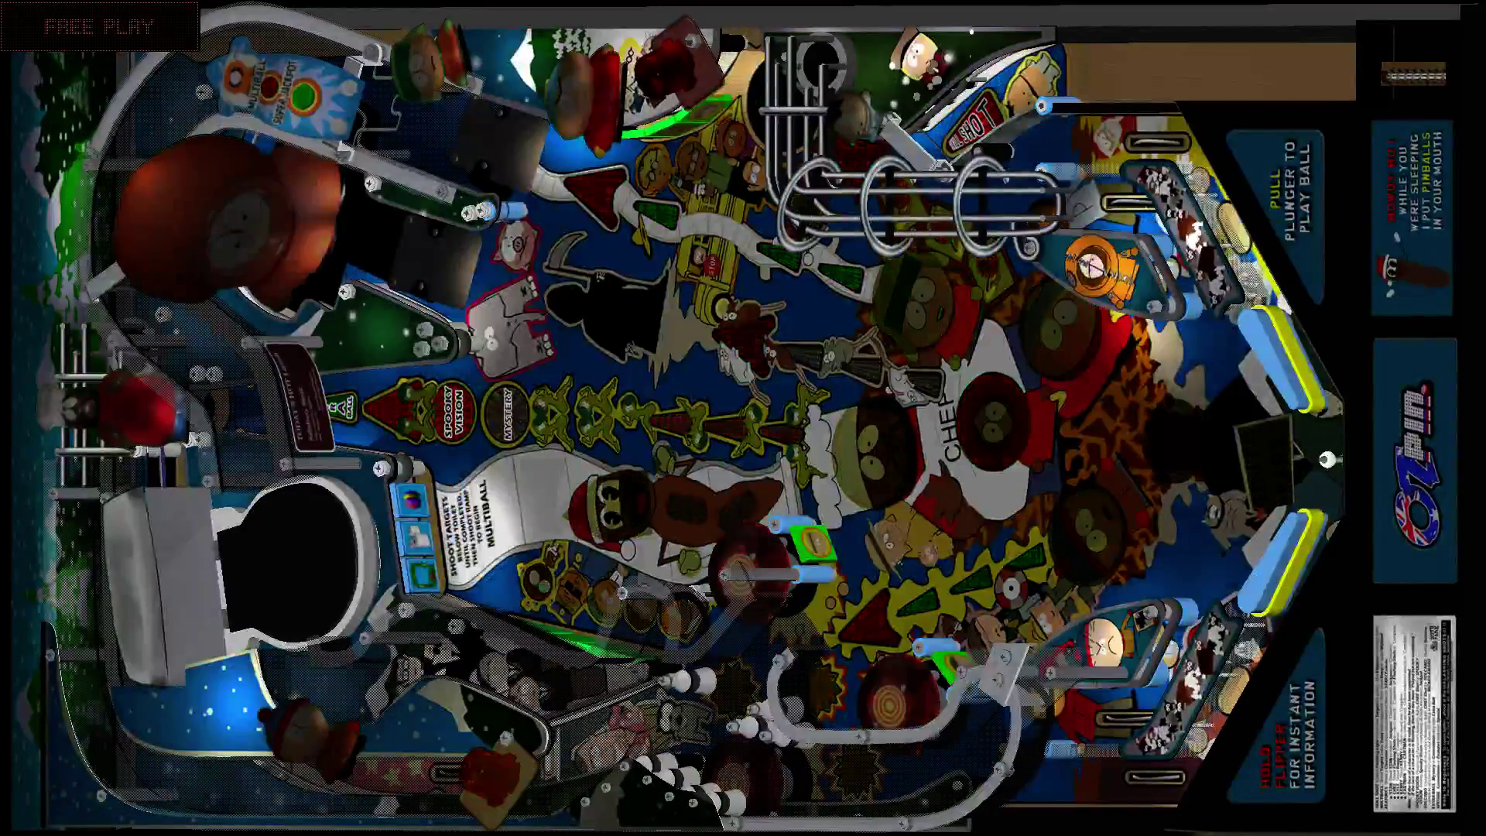
{"action": "key", "text": "Escape"}
{"action": "key", "text": "q"}
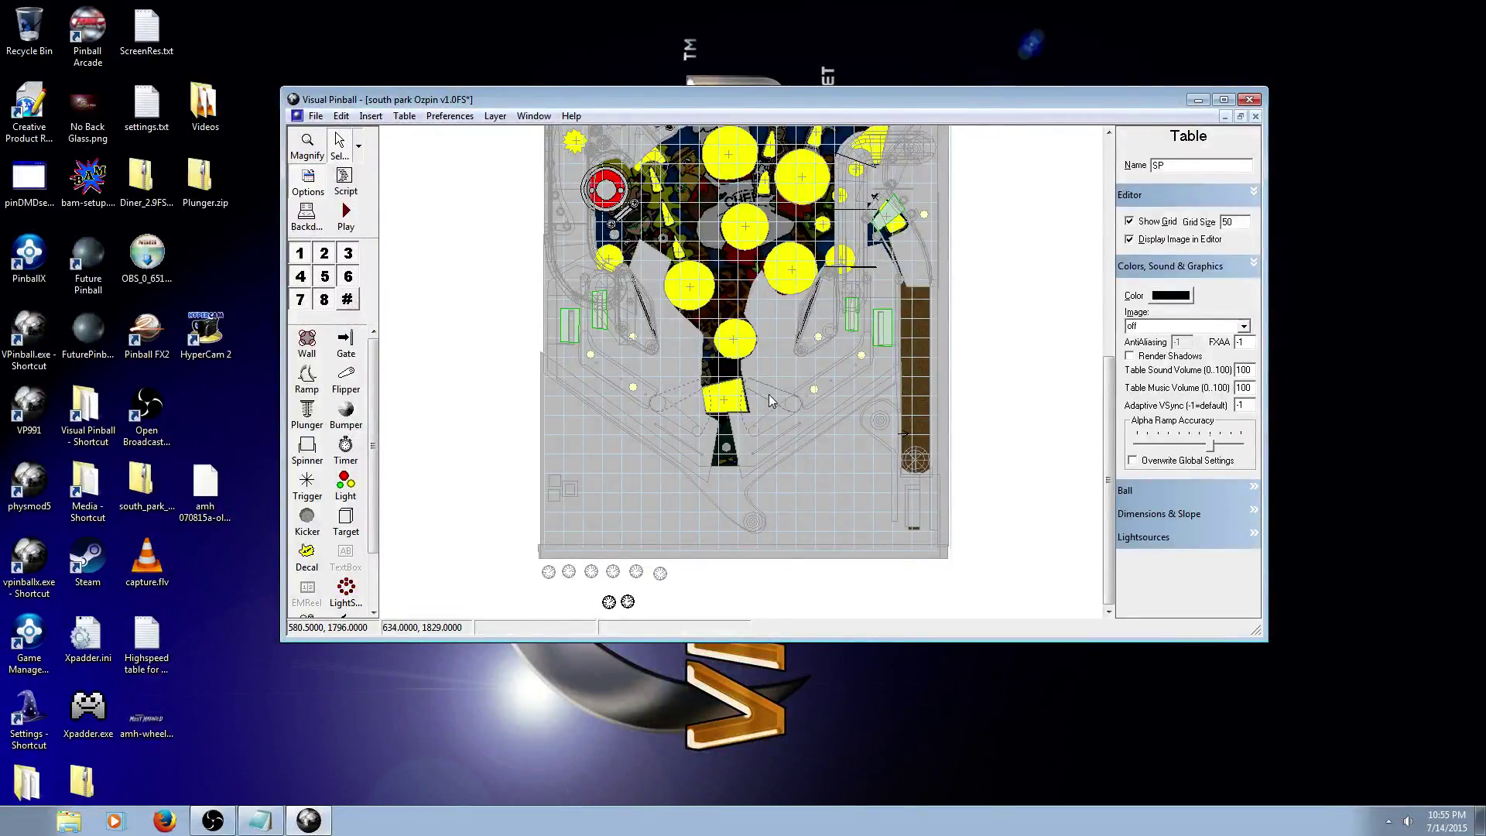
{"action": "mouse_move", "coordinate": [1105, 379]}
{"action": "left_mouse_down"}
{"action": "mouse_move", "coordinate": [1103, 164]}
{"action": "mouse_move", "coordinate": [1107, 396]}
{"action": "left_mouse_up"}
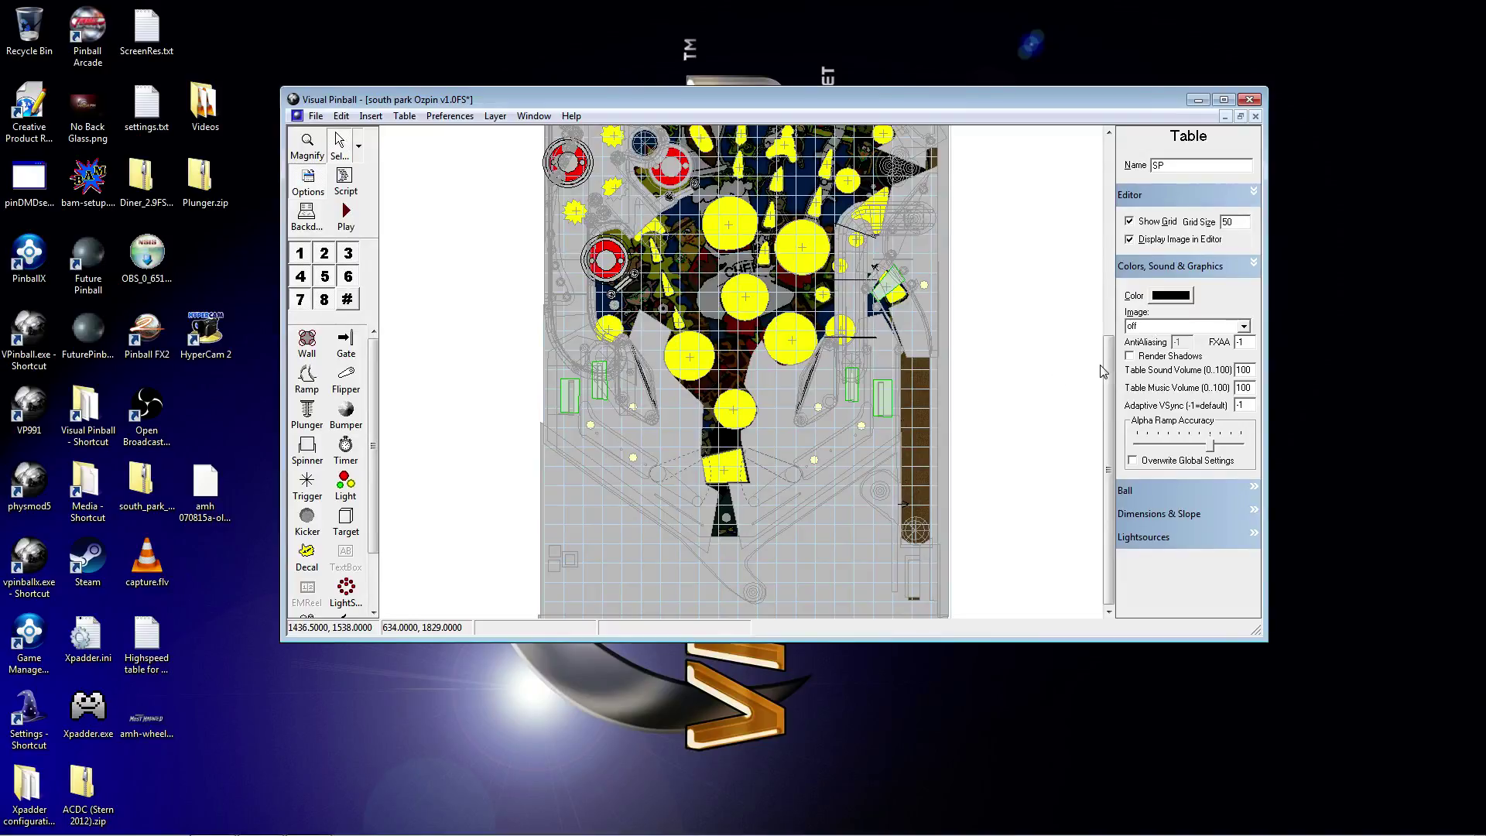
{"action": "mouse_move", "coordinate": [1110, 373]}
{"action": "left_mouse_down"}
{"action": "mouse_move", "coordinate": [1111, 168]}
{"action": "mouse_move", "coordinate": [1109, 380]}
{"action": "left_mouse_up"}
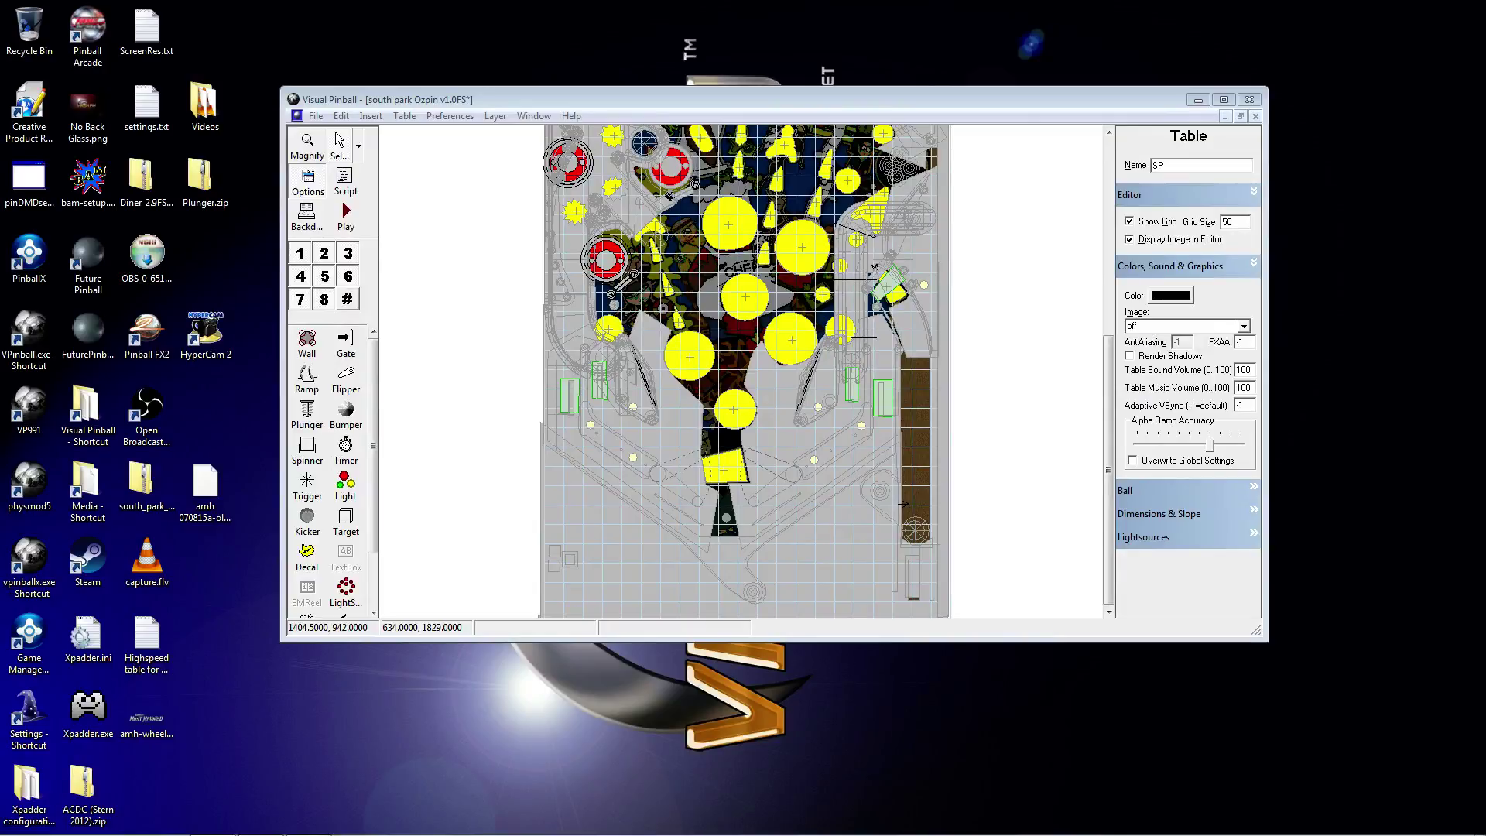
Step: Select the LeftSlingShot and RightSlingShot walls together by element name and examine their shared state settings
{"action": "left_click", "coordinate": [450, 338]}
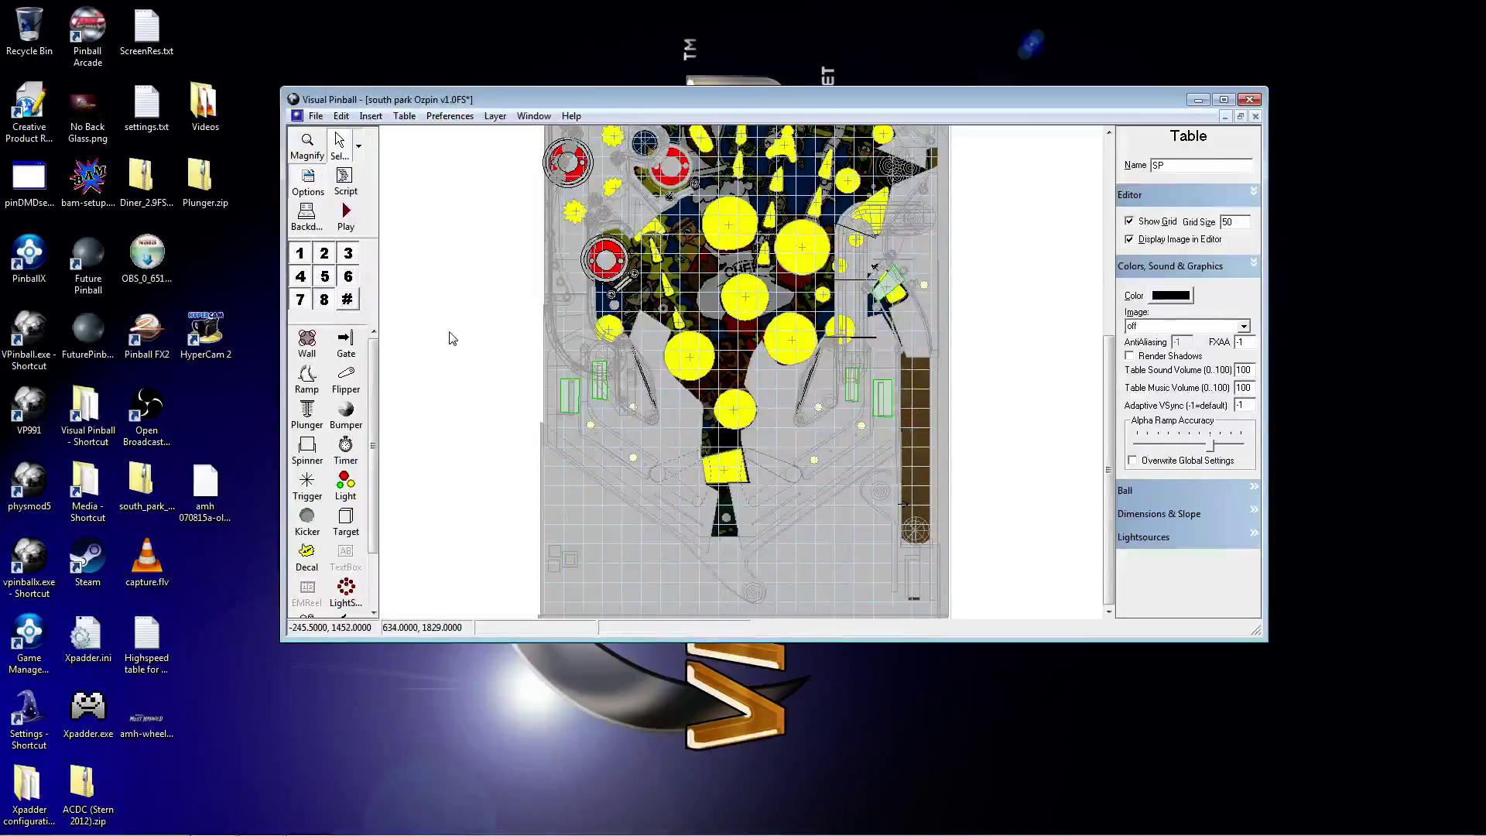
{"action": "left_click", "coordinate": [340, 116]}
{"action": "left_click", "coordinate": [387, 229]}
{"action": "left_click", "coordinate": [388, 232]}
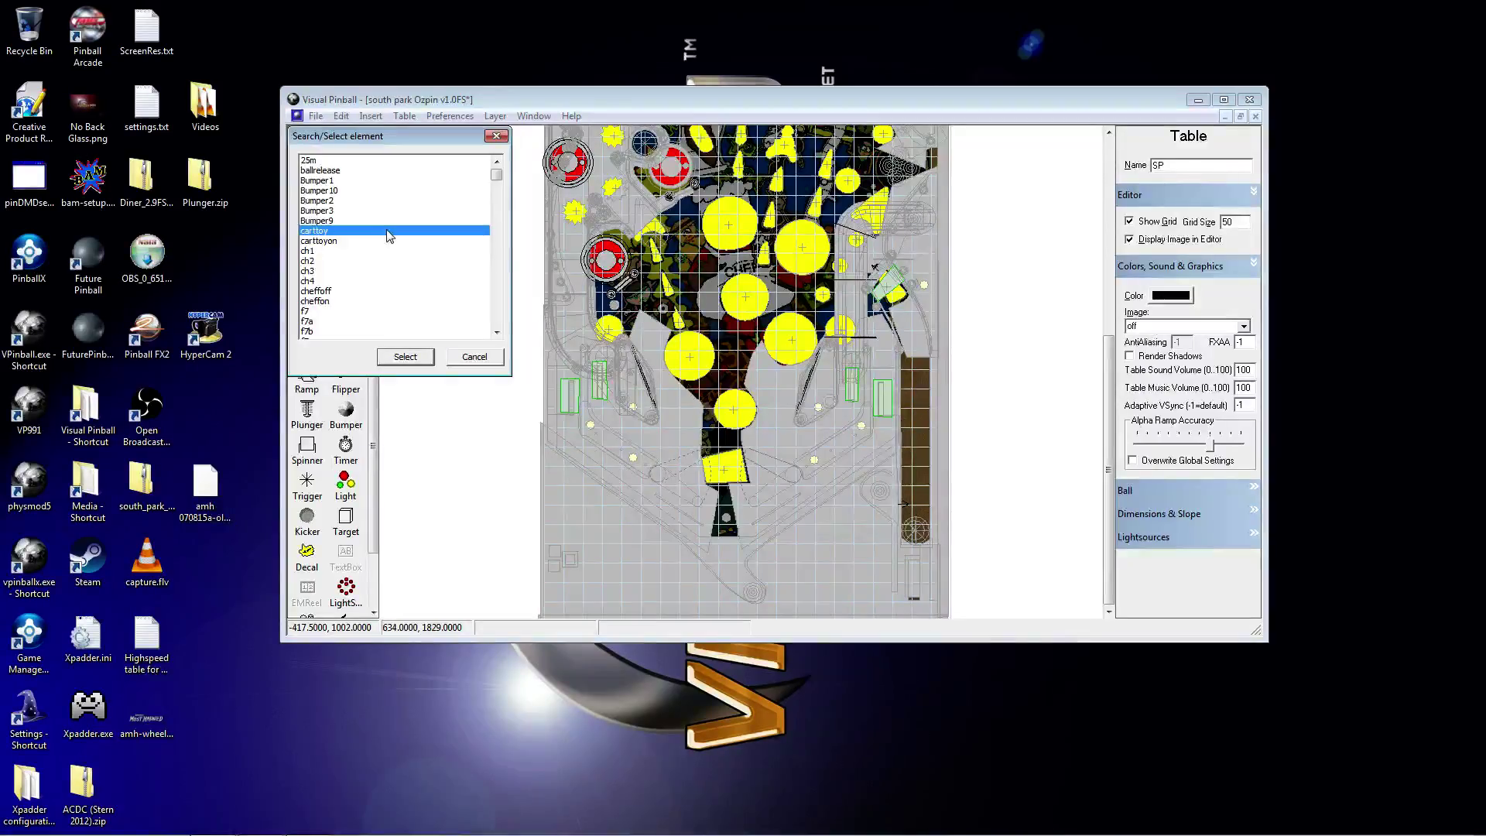
{"action": "key", "text": "l"}
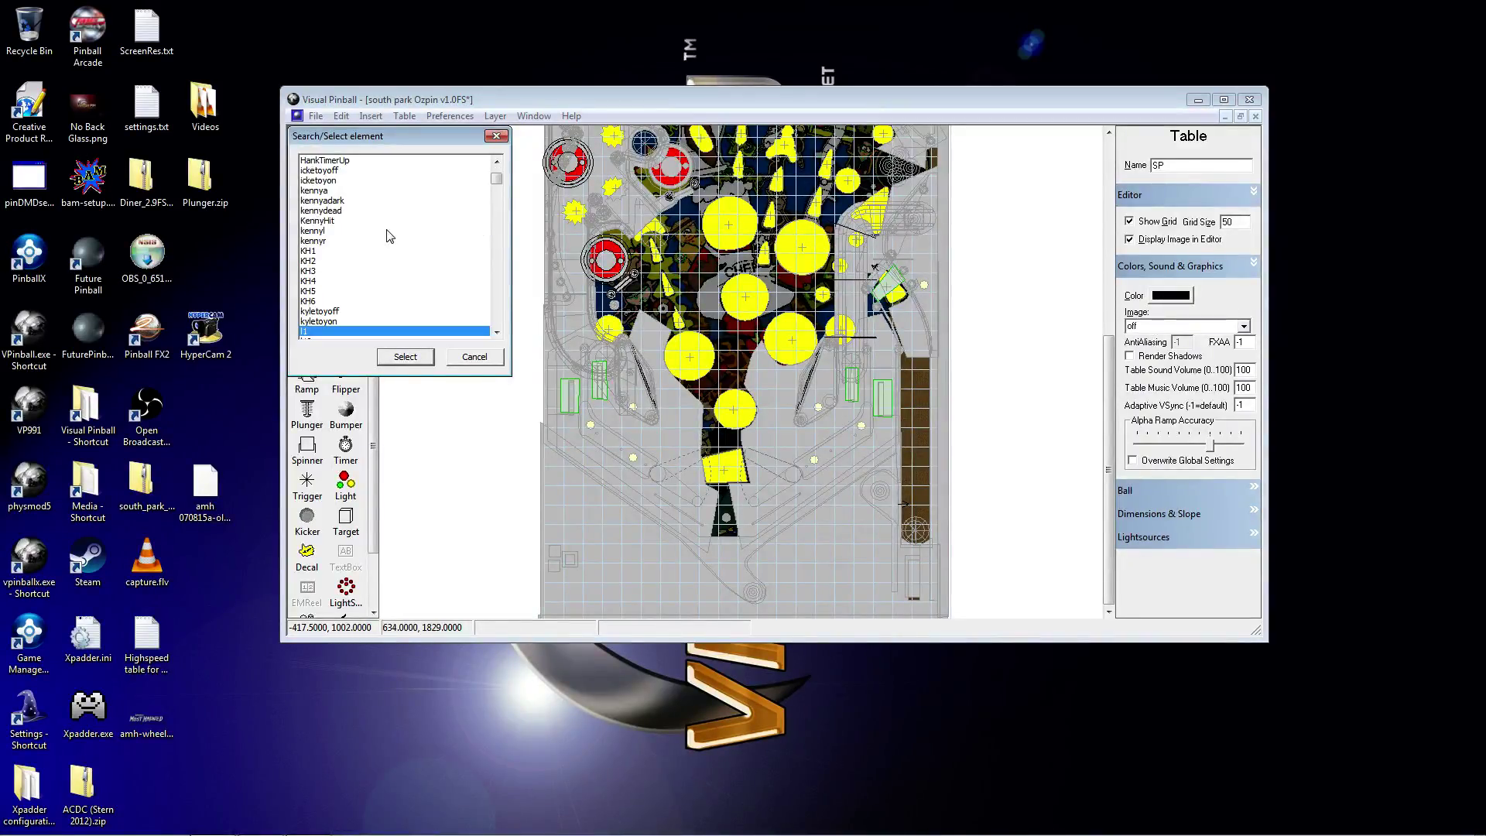
{"action": "key", "text": "s"}
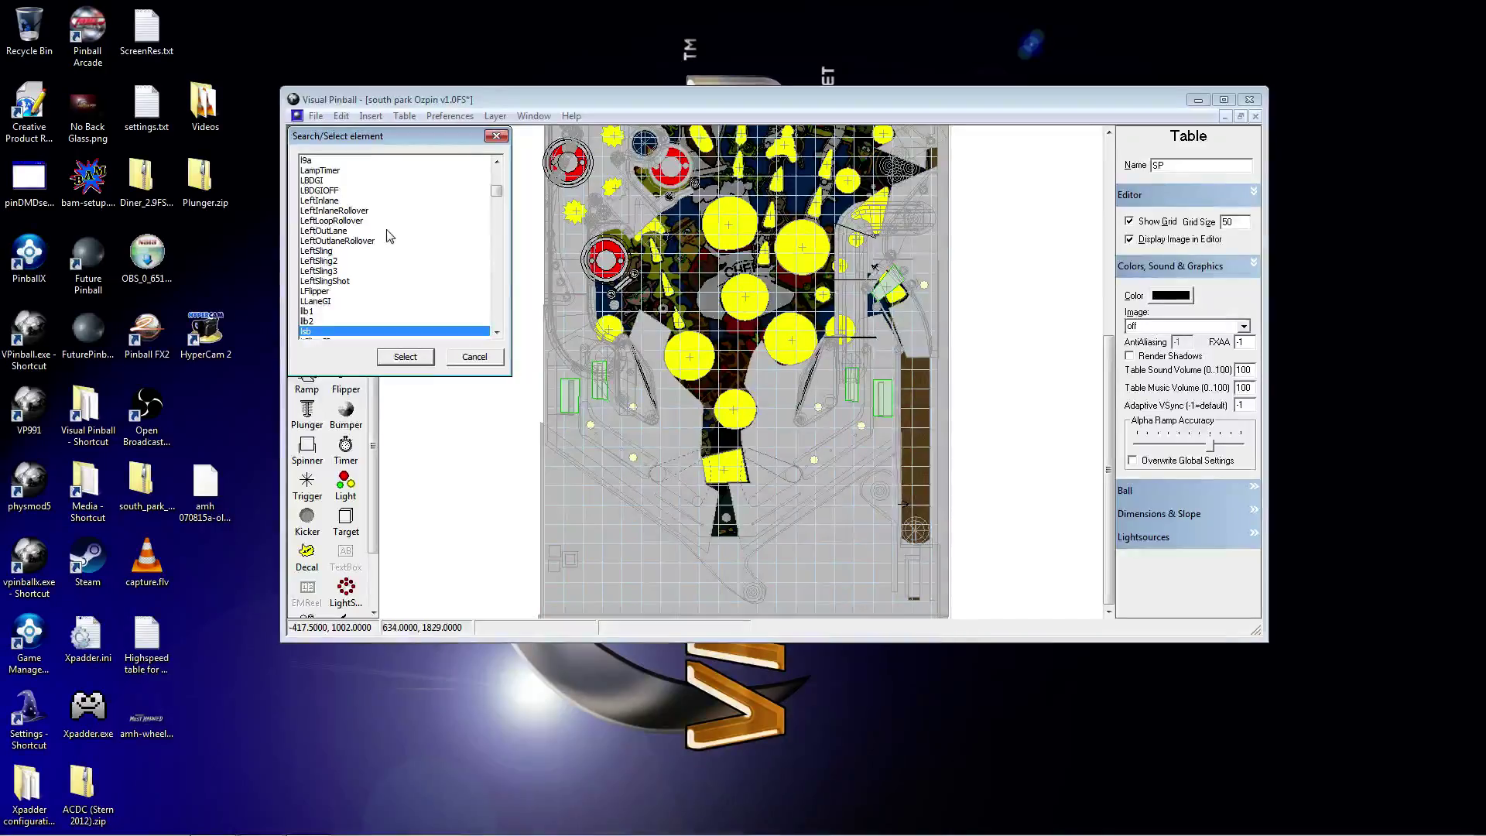
{"action": "left_click", "coordinate": [340, 282]}
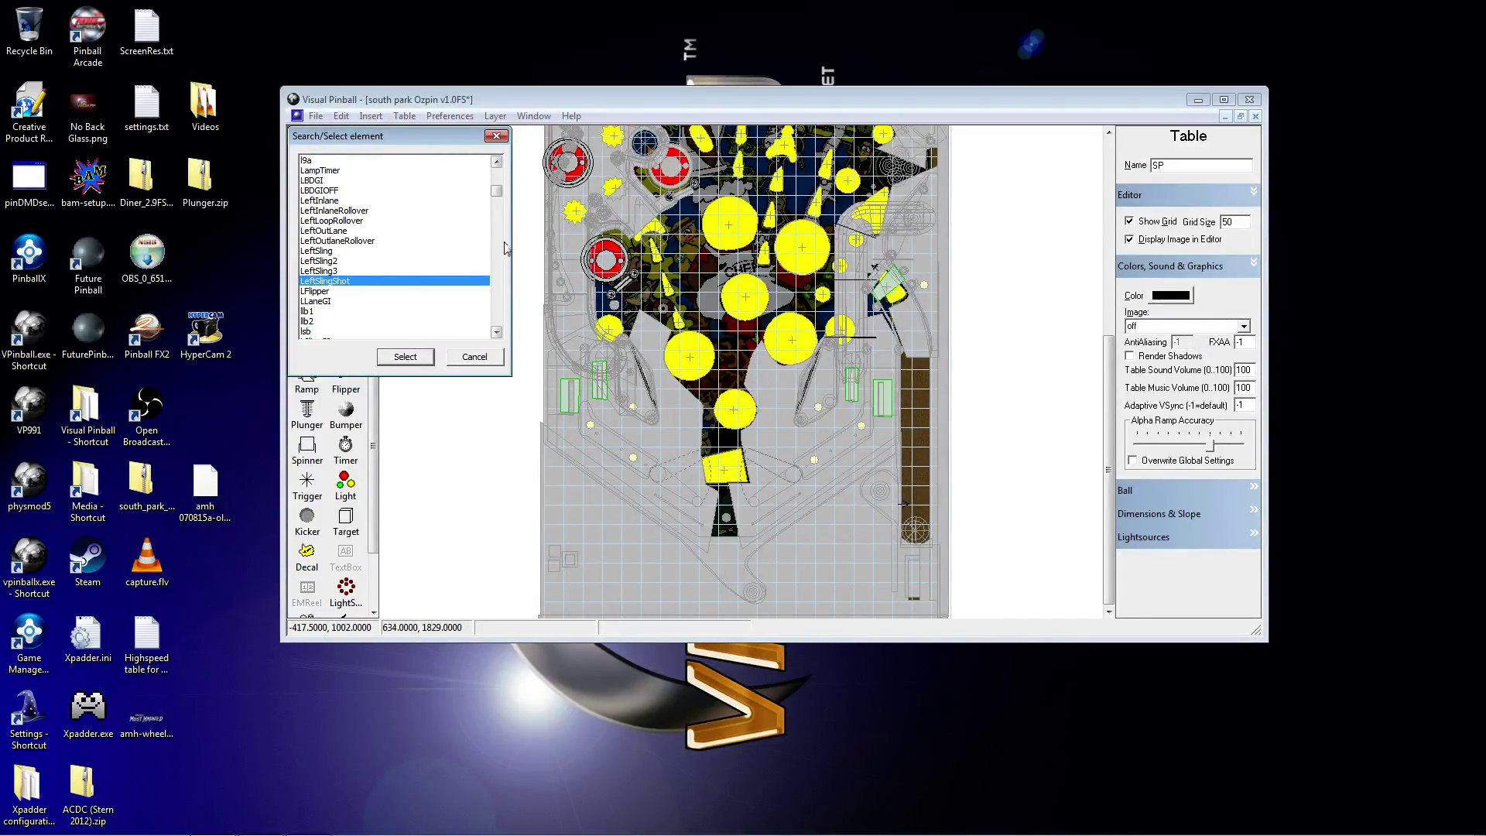
{"action": "left_click_drag", "start_coordinate": [496, 195], "coordinate": [511, 263]}
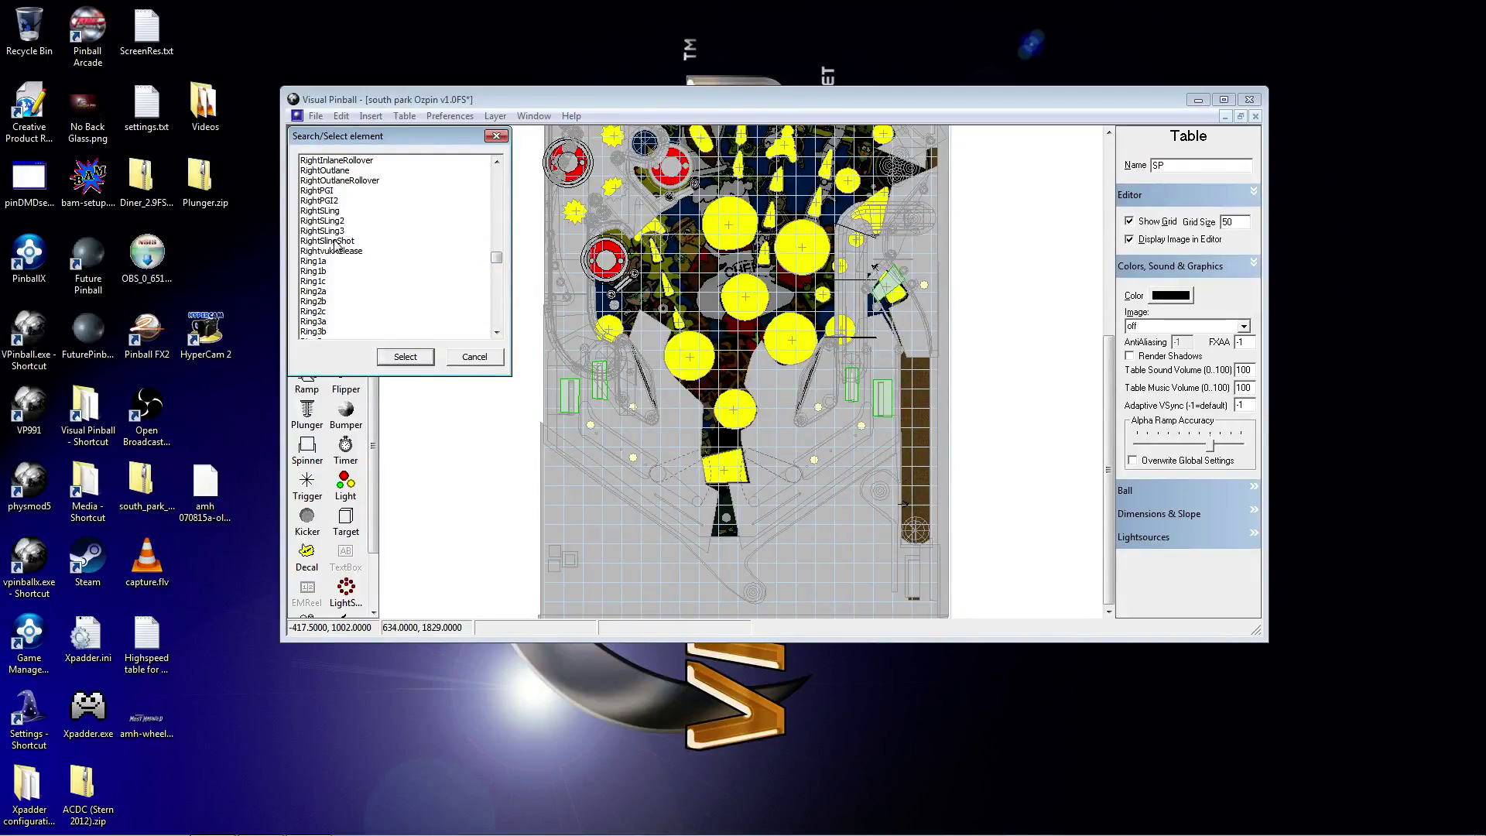
{"action": "left_click", "coordinate": [336, 241]}
{"action": "left_click", "coordinate": [404, 357]}
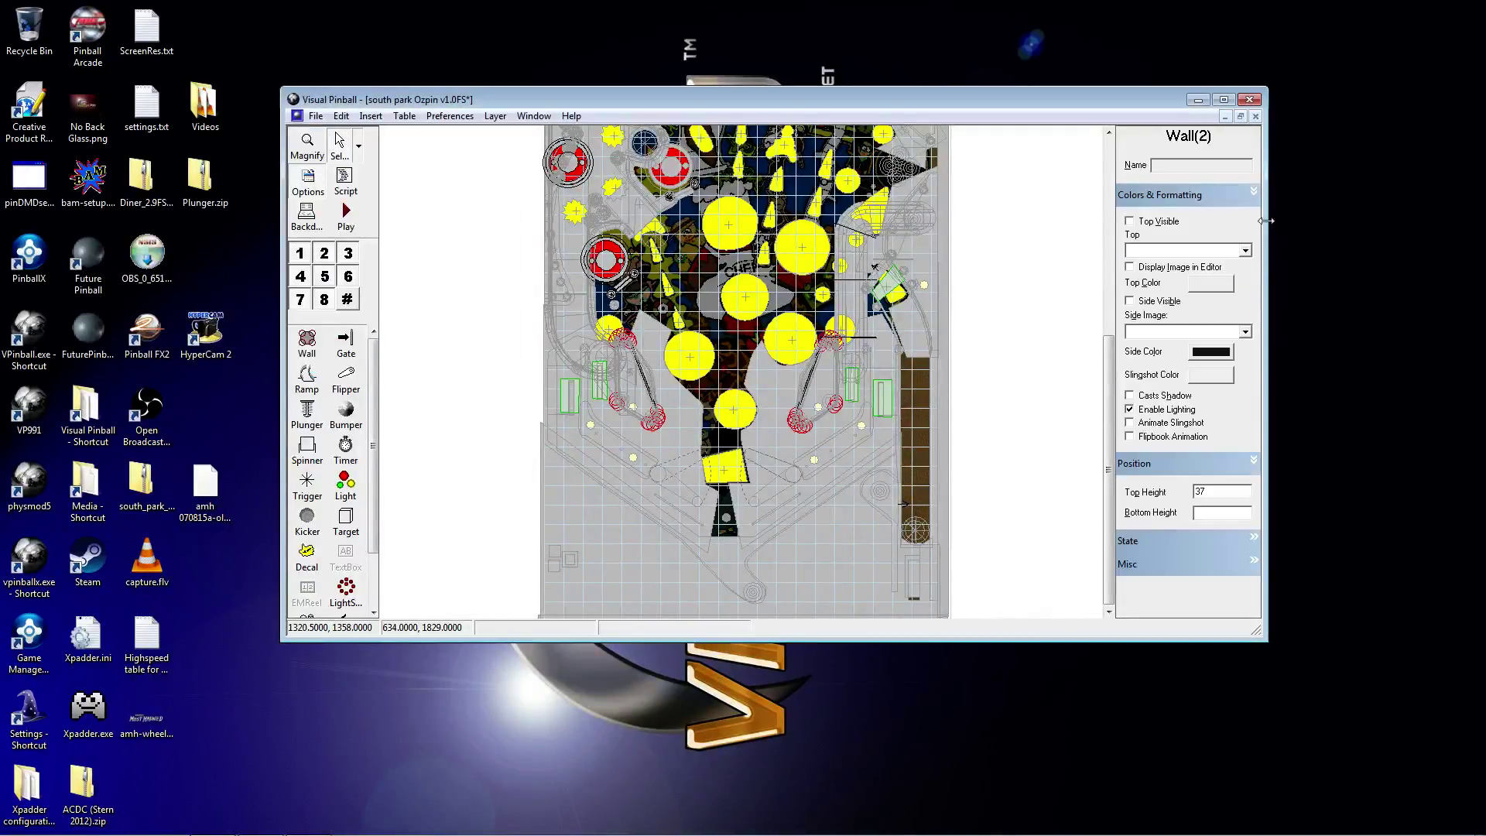
{"action": "left_click_drag", "start_coordinate": [1156, 101], "coordinate": [1113, 34]}
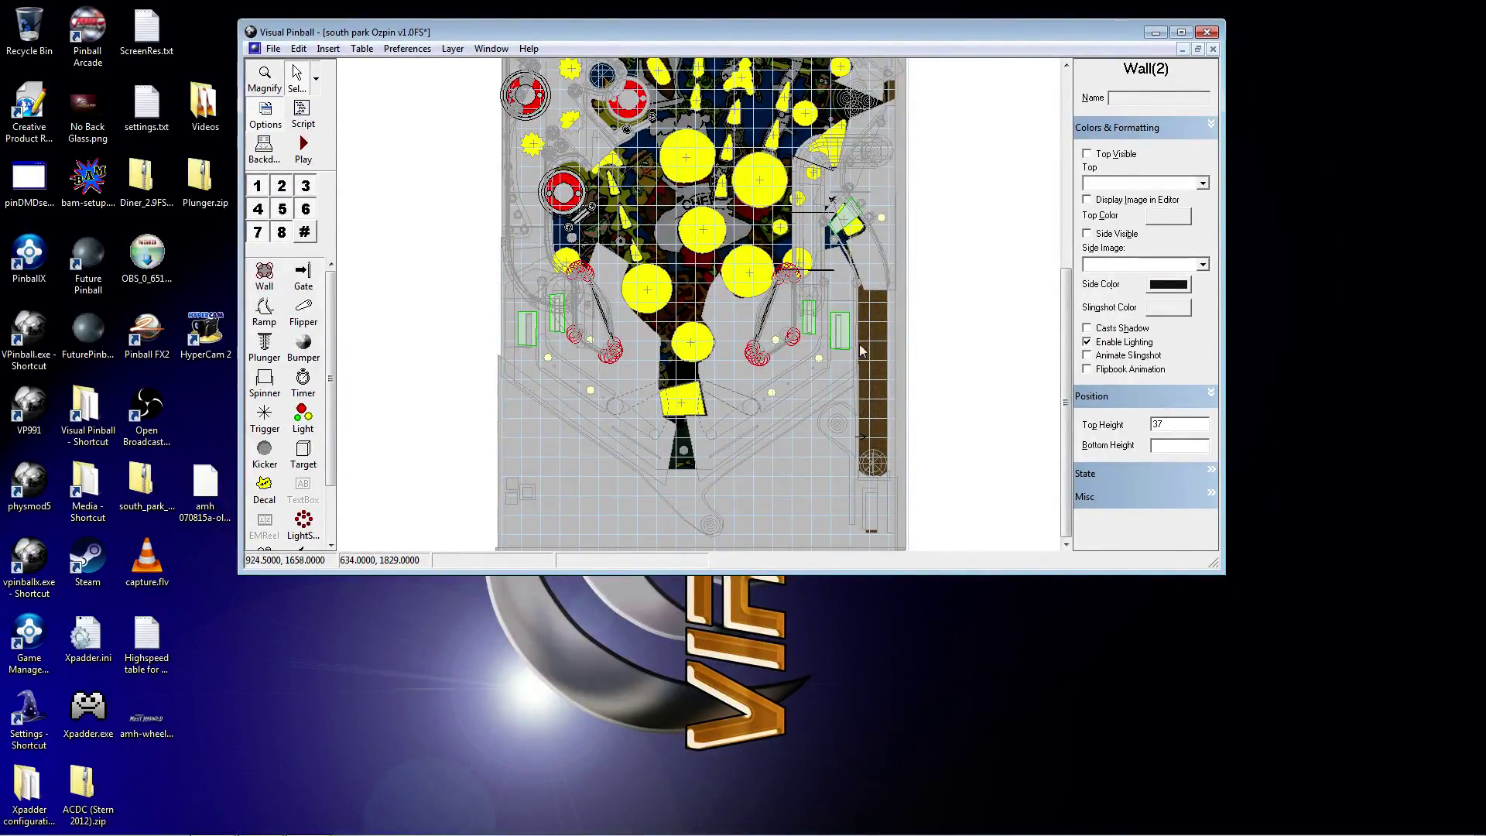
{"action": "left_click", "coordinate": [1212, 471]}
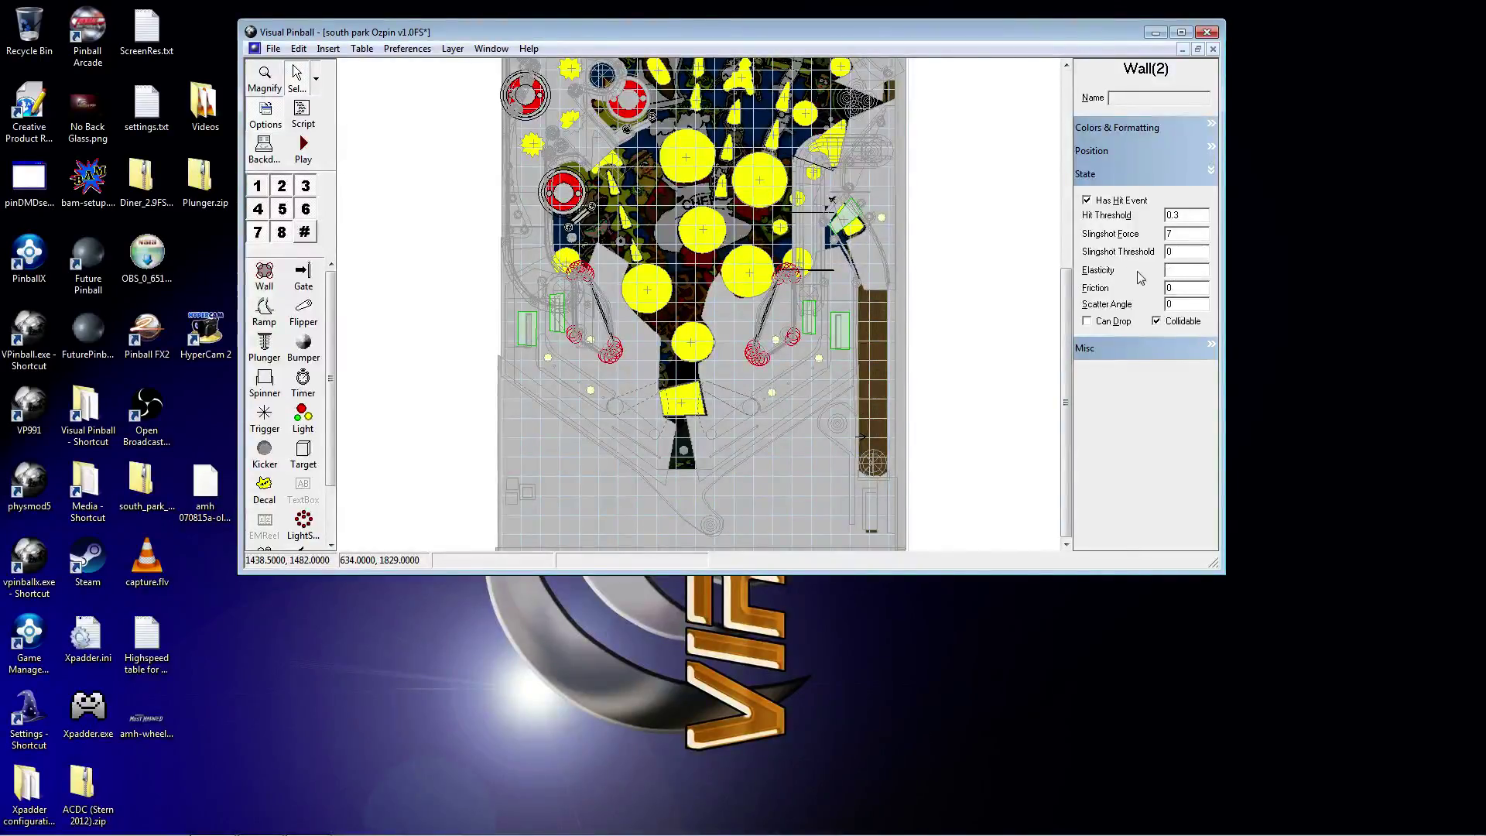
Step: Clear the selection and select only the LeftSlingShot wall by element name to check its elasticity
{"action": "left_click", "coordinate": [1020, 280]}
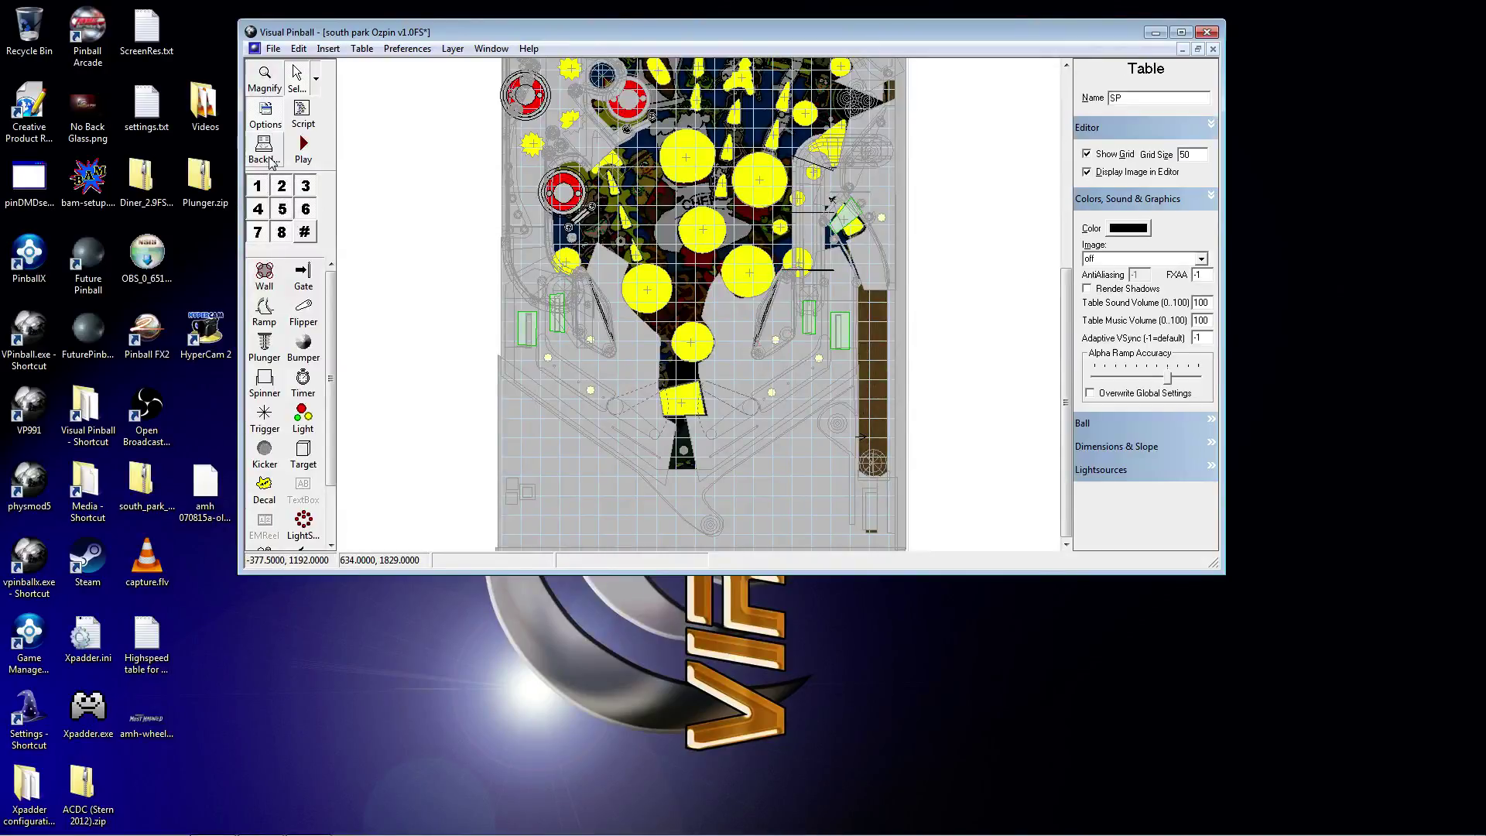
{"action": "left_click", "coordinate": [299, 48]}
{"action": "left_click", "coordinate": [338, 151]}
{"action": "left_click", "coordinate": [339, 154]}
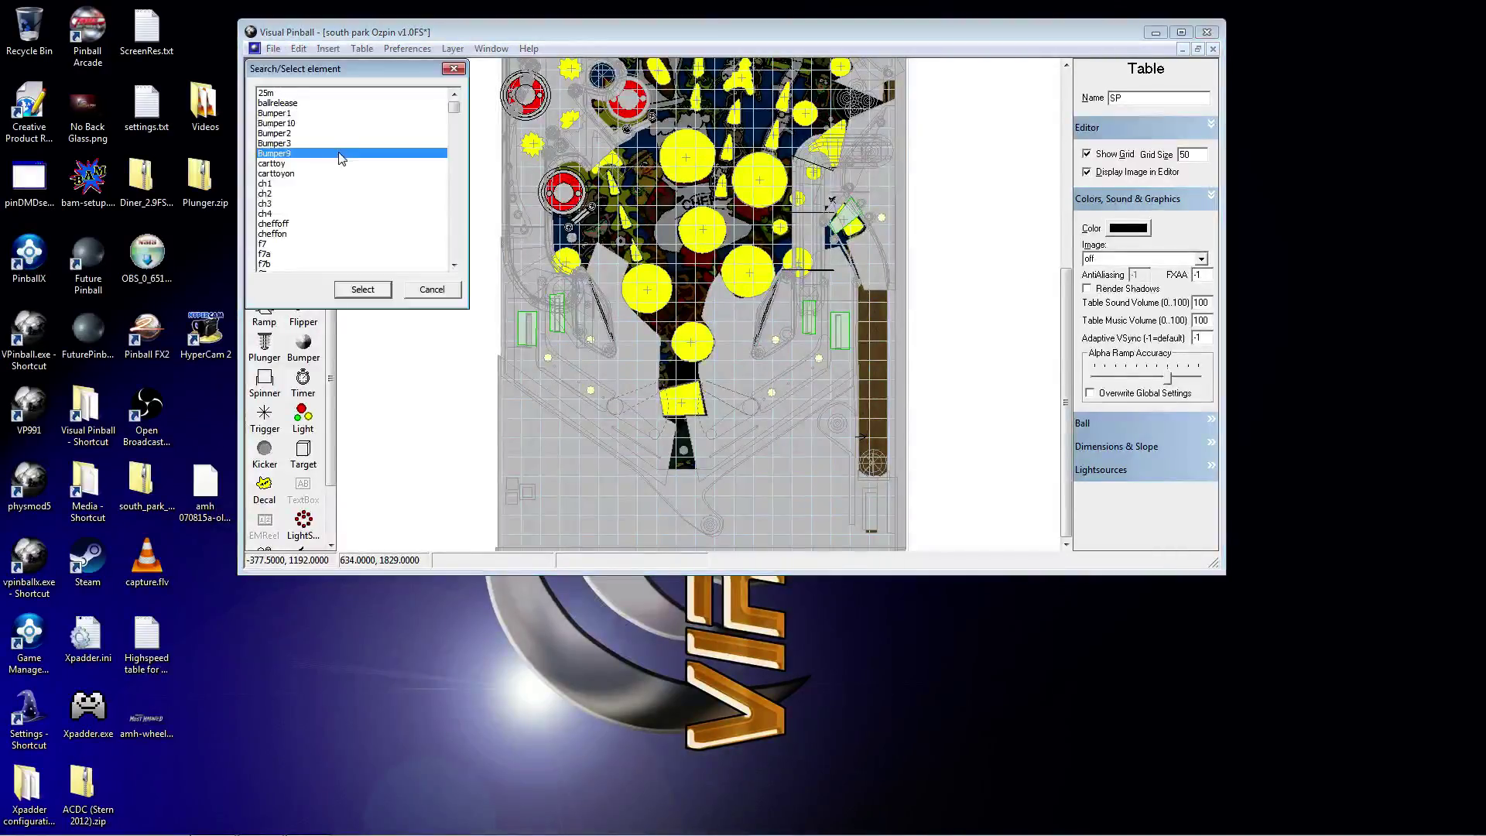
{"action": "type", "text": "le"}
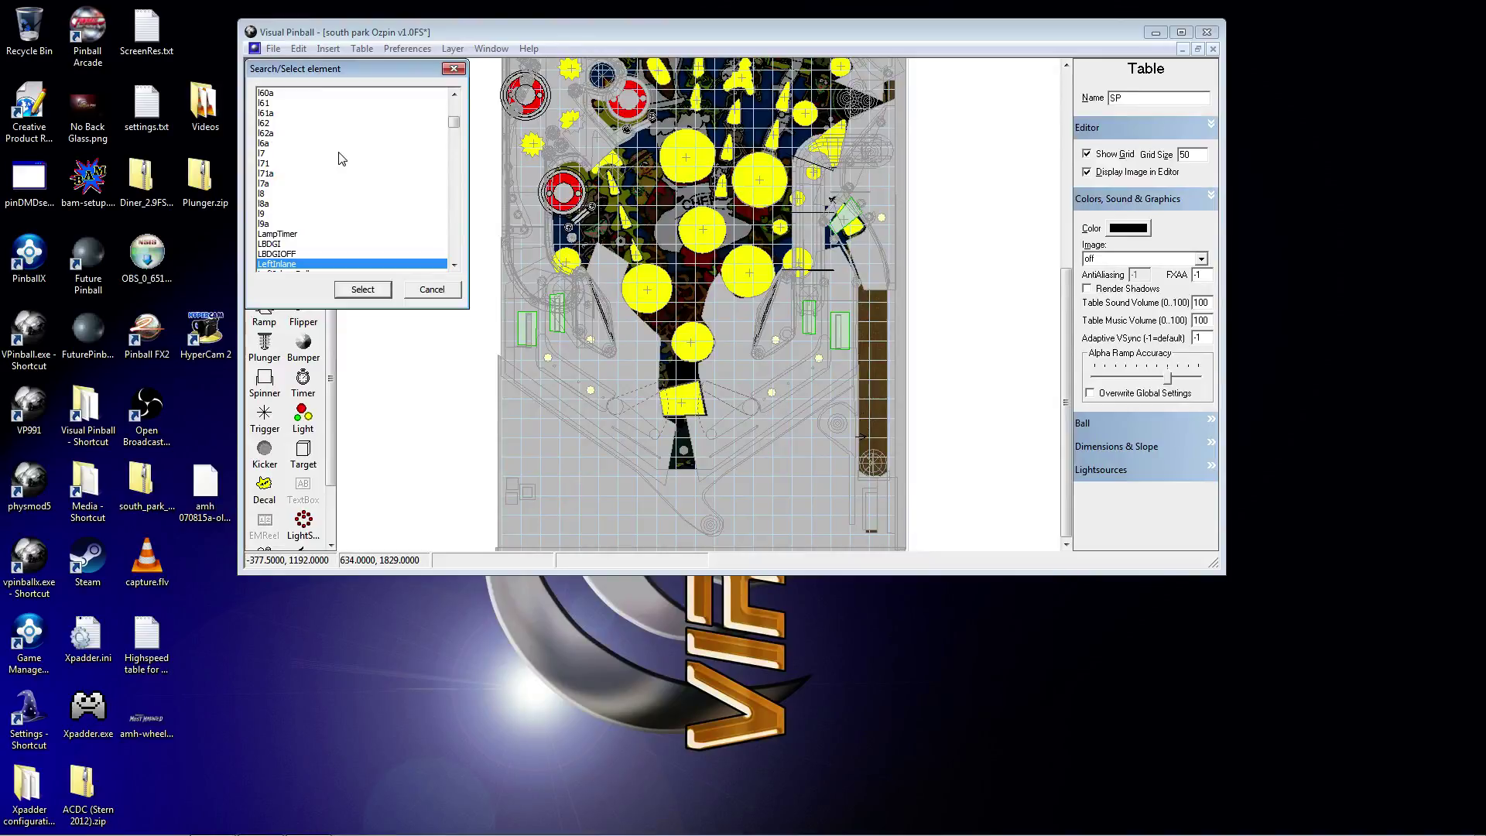
{"action": "scroll", "coordinate": [341, 159], "scroll_direction": "down", "scroll_amount": 4}
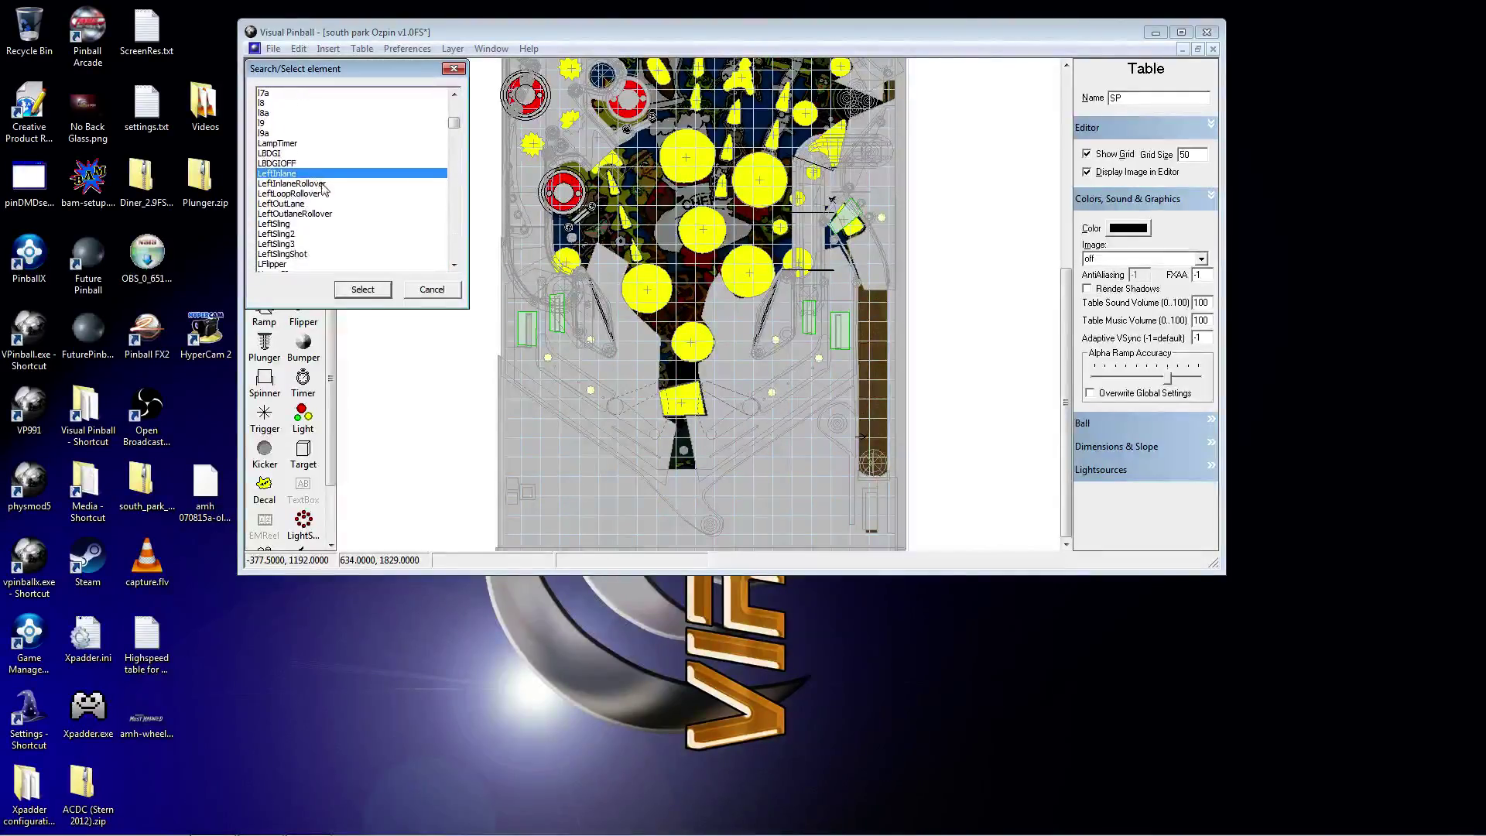
{"action": "scroll", "coordinate": [324, 207], "scroll_direction": "down", "scroll_amount": 1}
{"action": "left_click", "coordinate": [304, 223]}
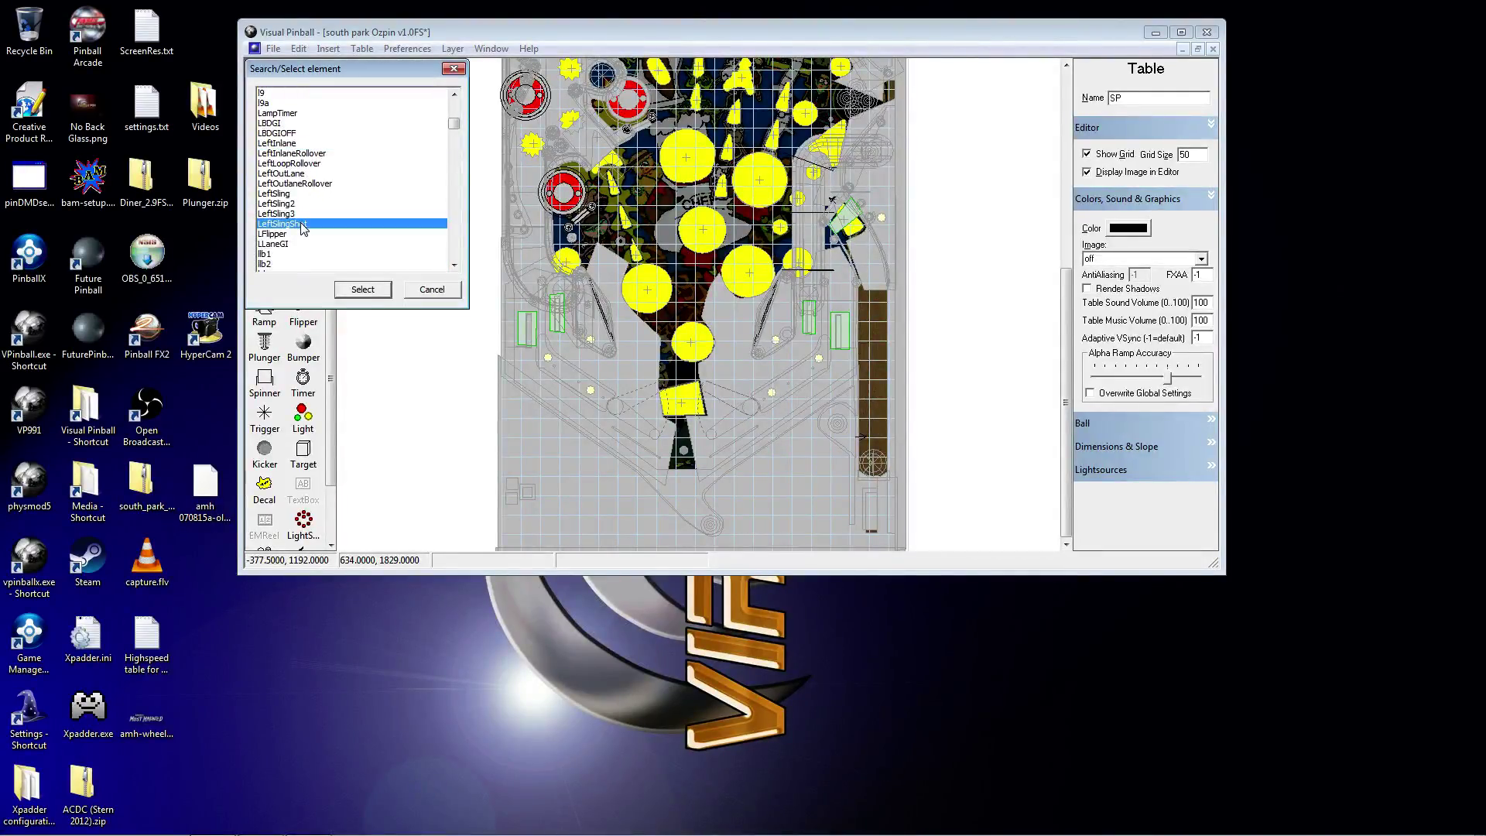
{"action": "left_click", "coordinate": [362, 290]}
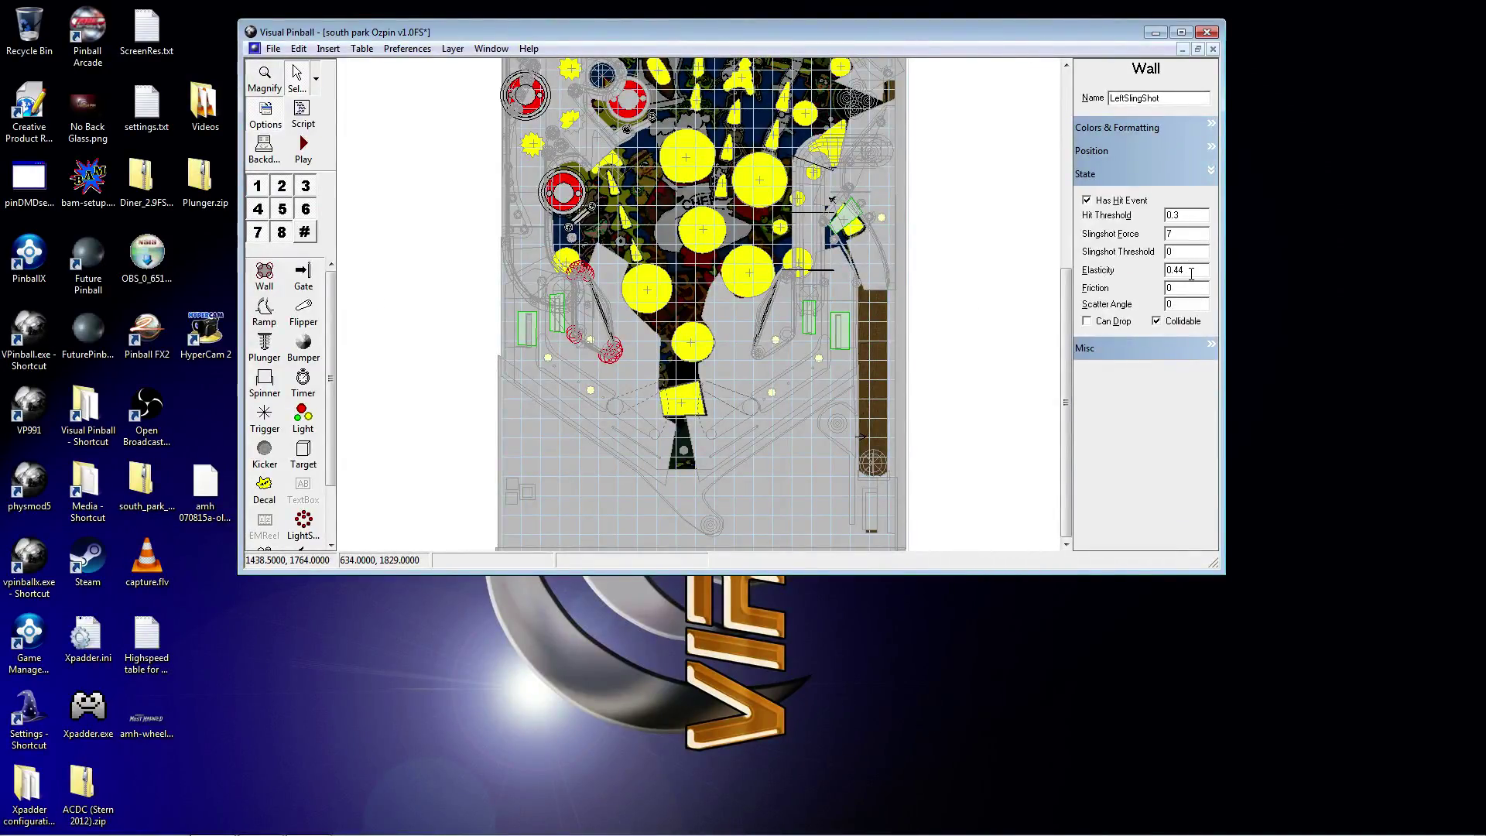
Step: Select only the RightSlingShot wall by element name, check its state settings including elasticity, and deselect it
{"action": "left_click", "coordinate": [410, 161]}
{"action": "left_click", "coordinate": [304, 51]}
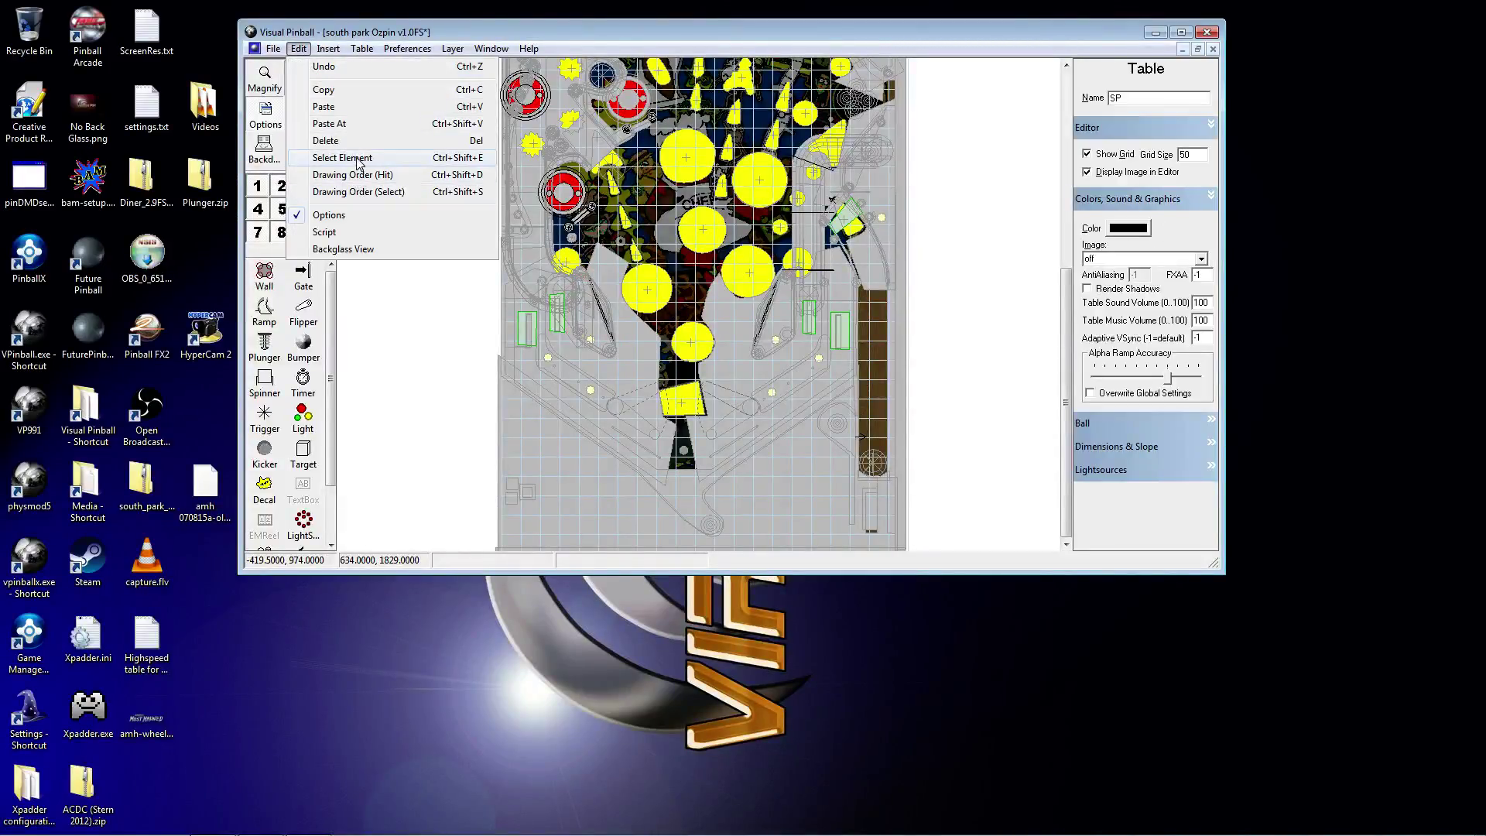
{"action": "left_click", "coordinate": [357, 157]}
{"action": "left_click", "coordinate": [350, 164]}
{"action": "type", "text": "ri"}
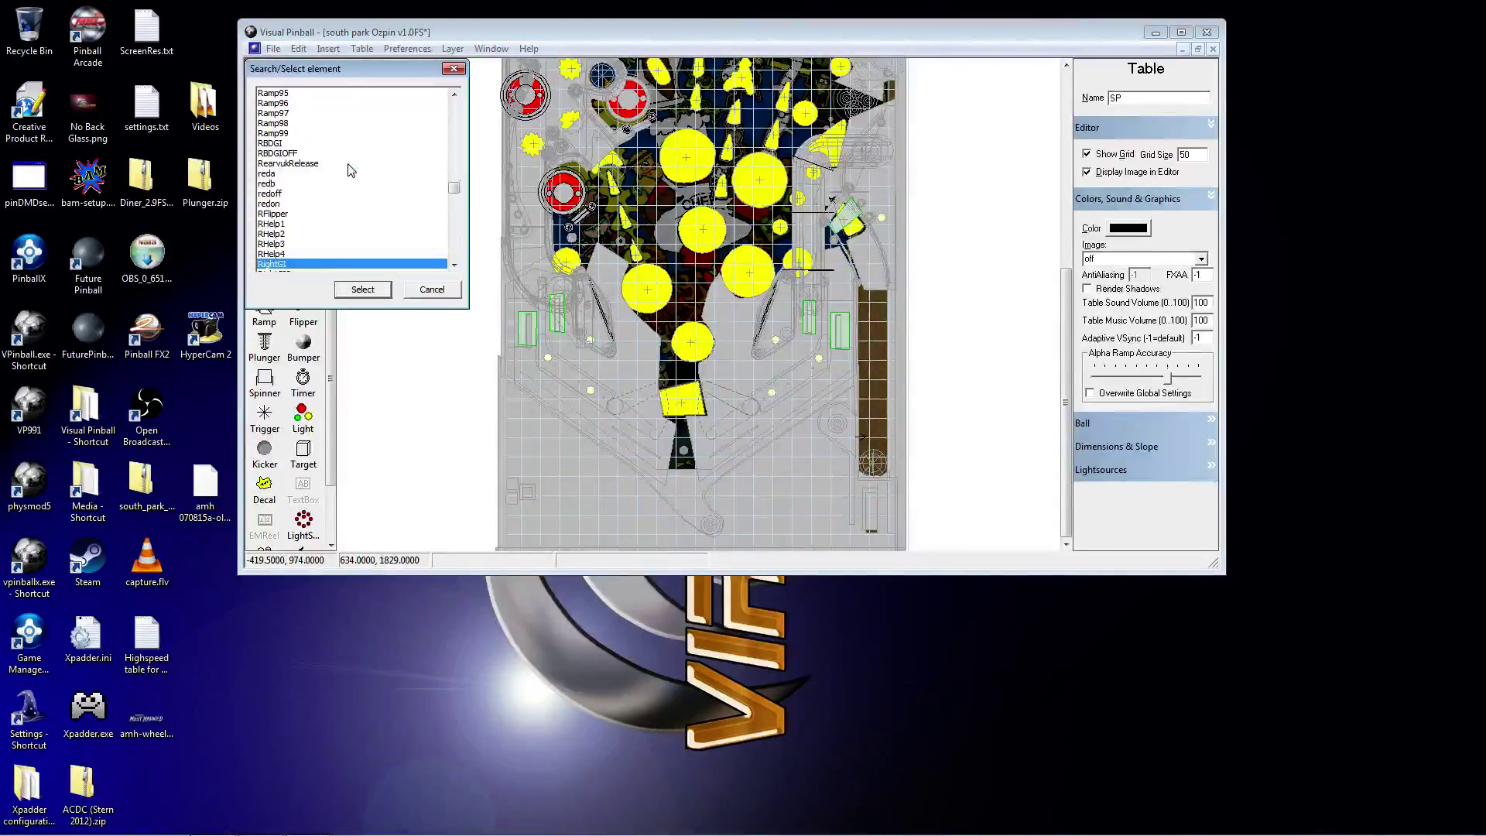
{"action": "scroll", "coordinate": [350, 171], "scroll_direction": "down", "scroll_amount": 5}
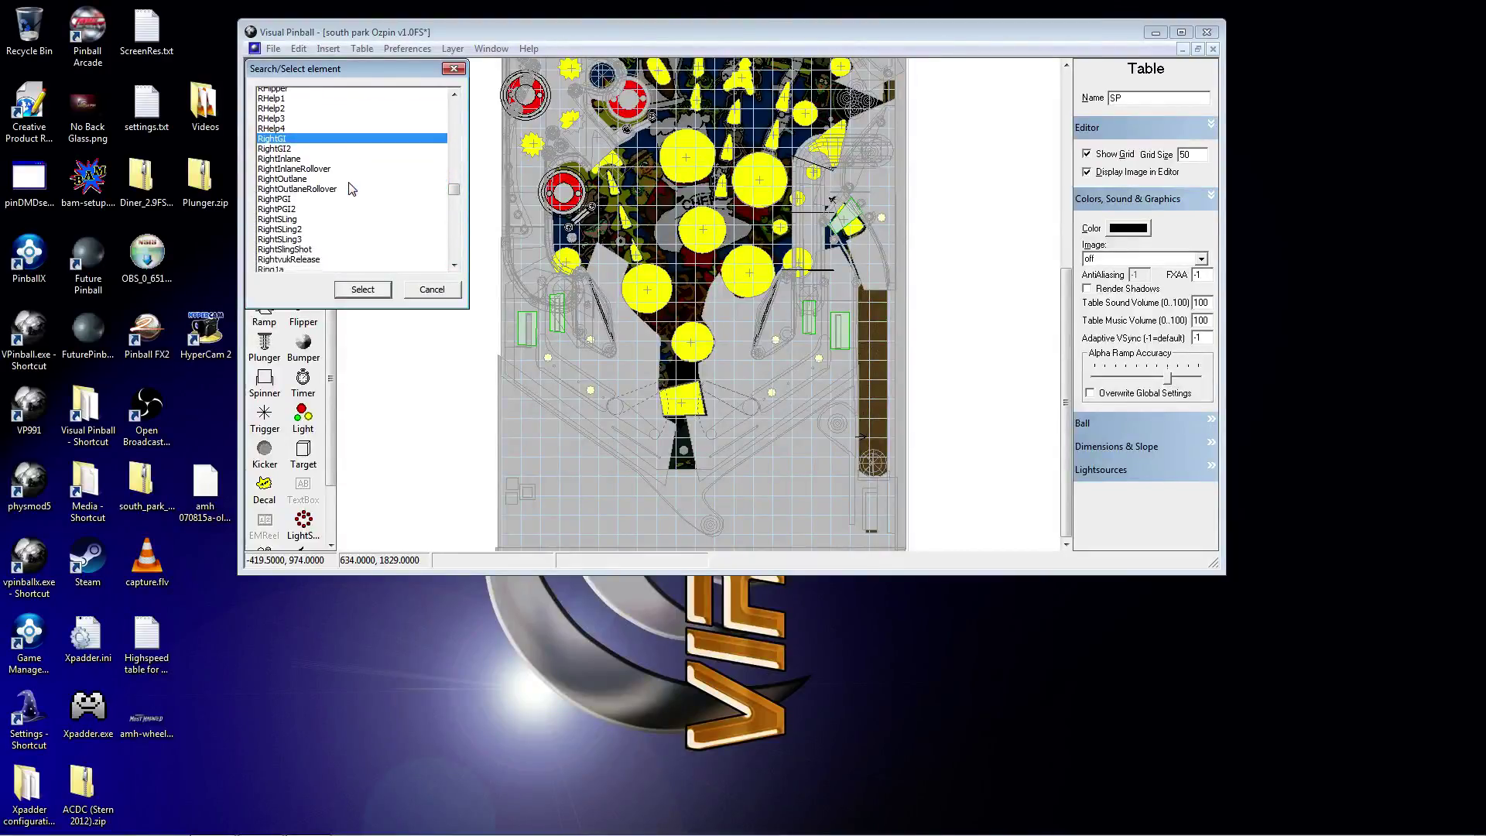
{"action": "left_click", "coordinate": [313, 224]}
{"action": "left_click", "coordinate": [354, 292]}
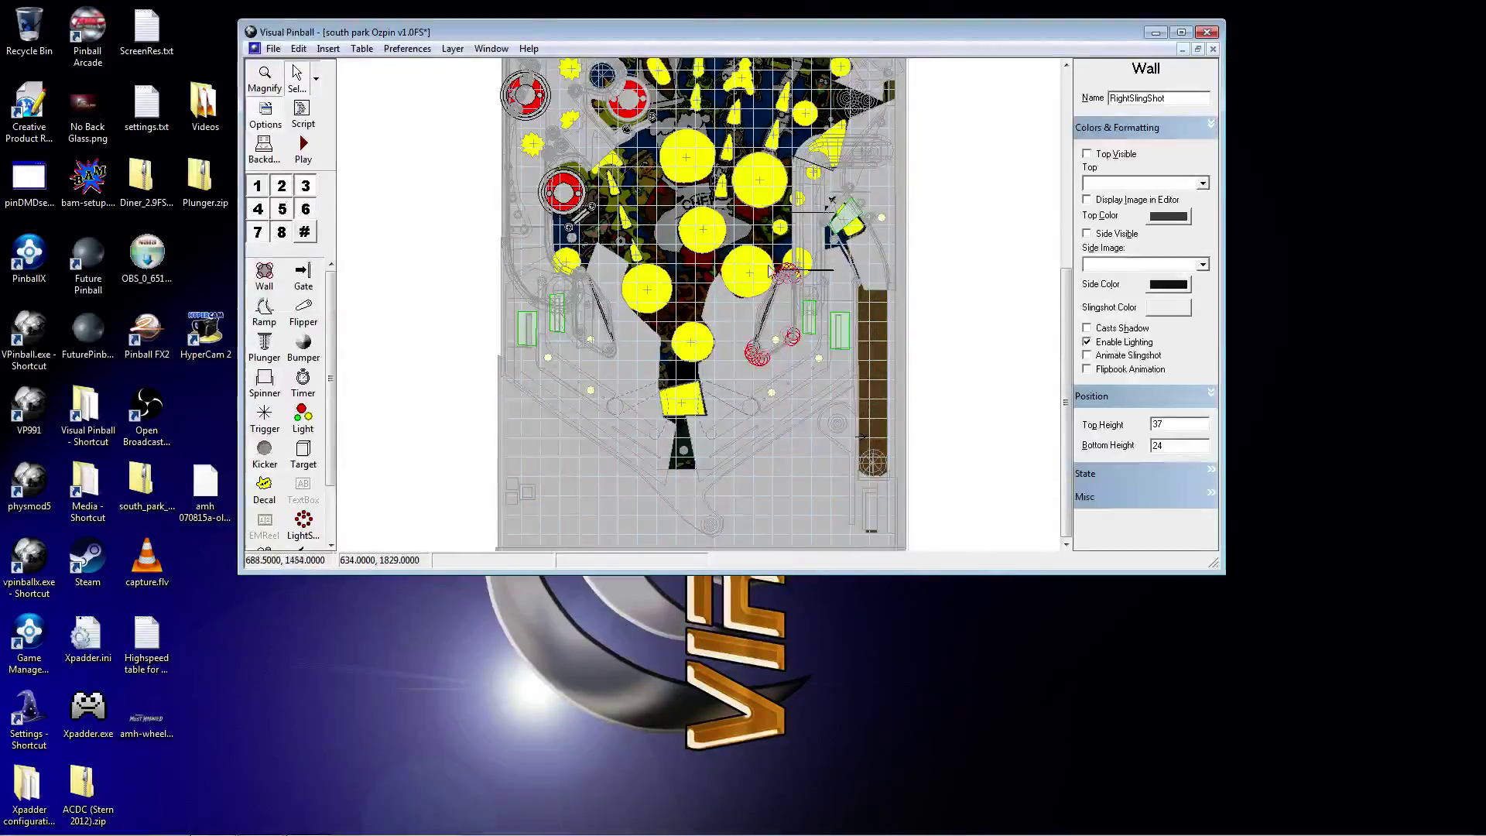
{"action": "left_click", "coordinate": [1211, 473]}
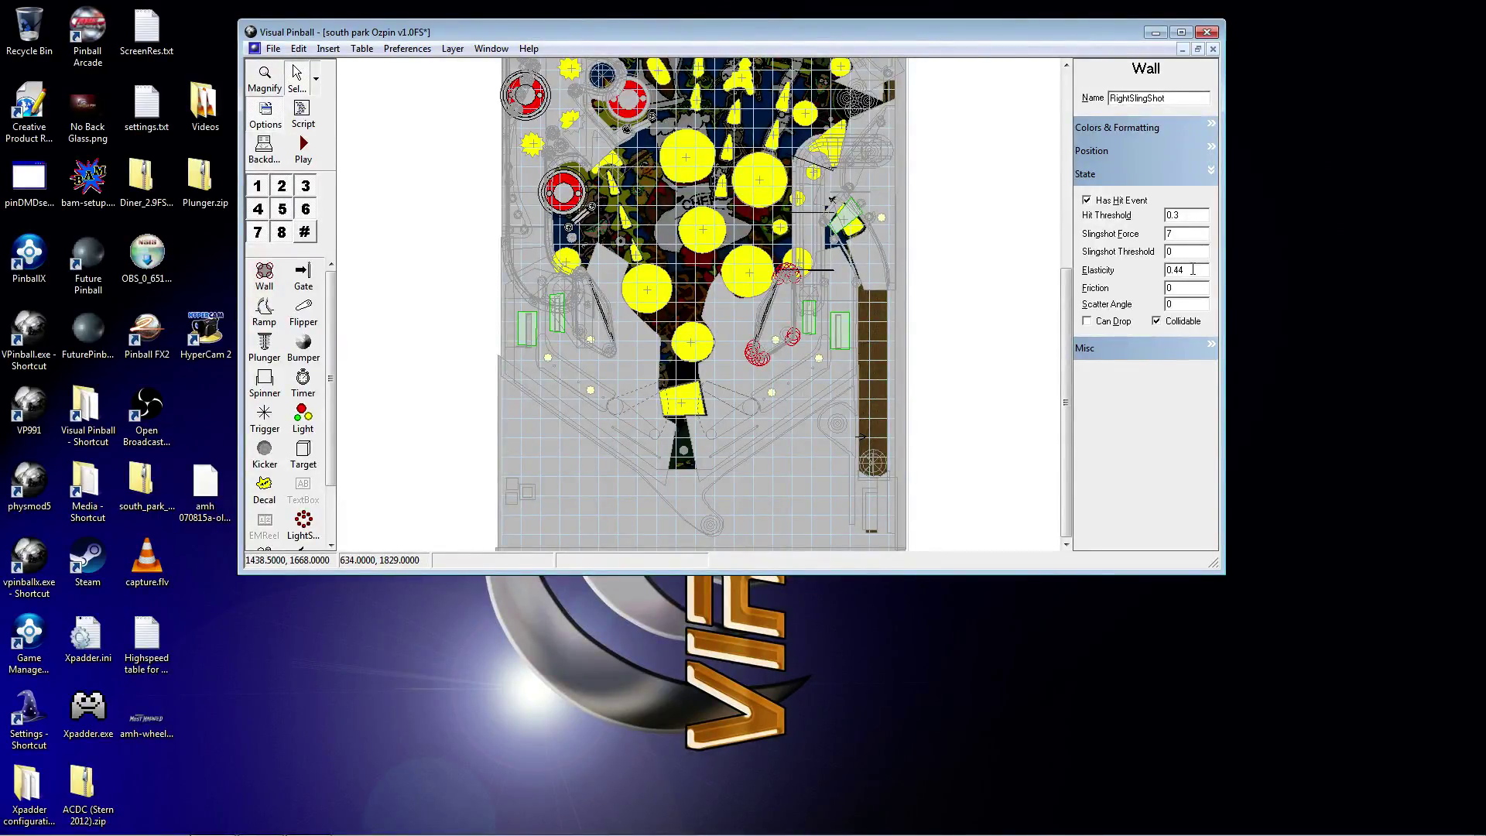
{"action": "left_click", "coordinate": [1009, 307]}
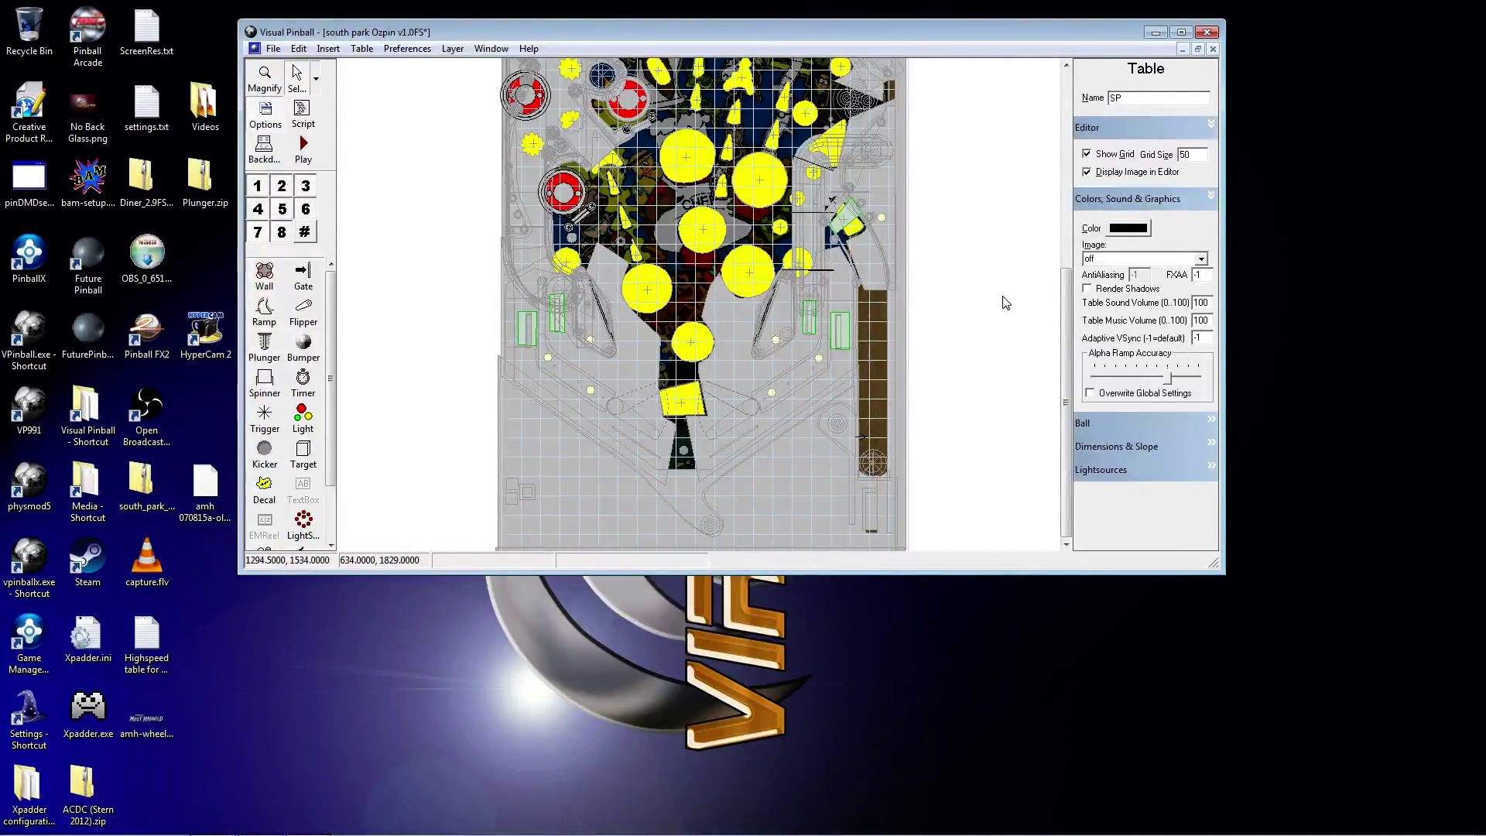
Step: Start a new play test, begin a one-player game and launch the ball
{"action": "left_click", "coordinate": [303, 147]}
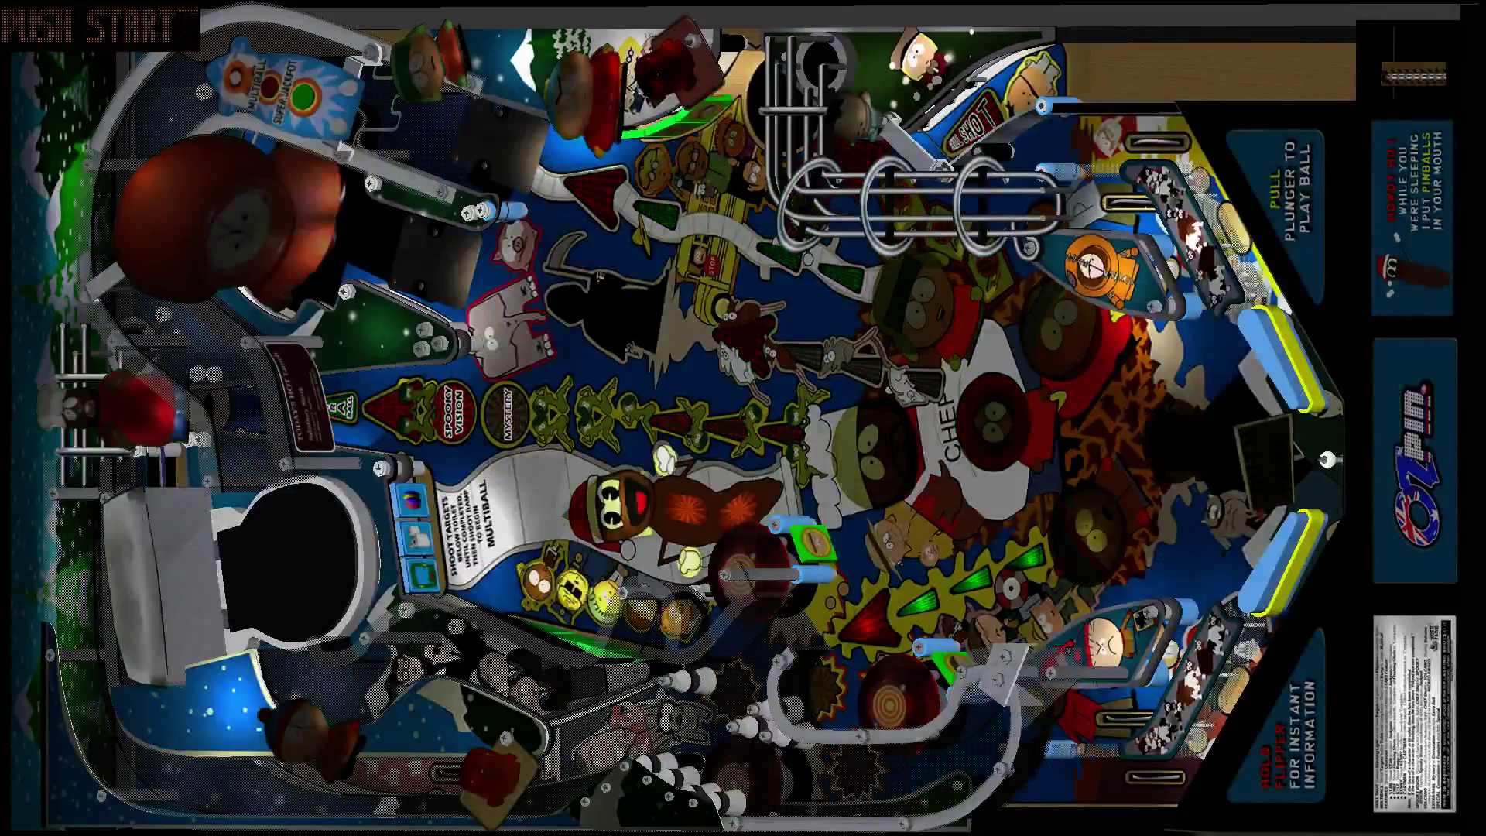
{"action": "key", "text": "1"}
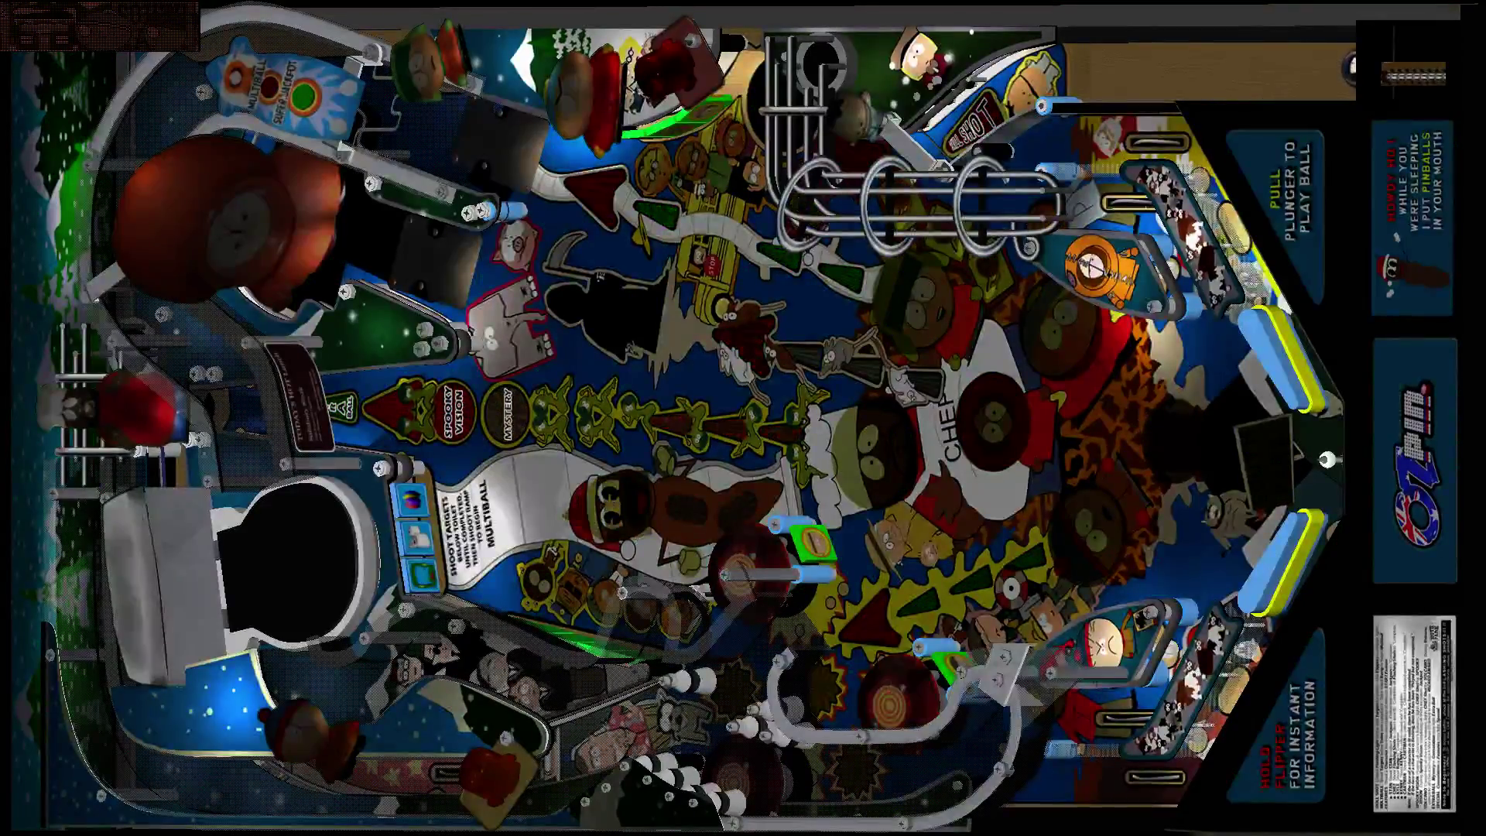
{"action": "key", "text": "Return"}
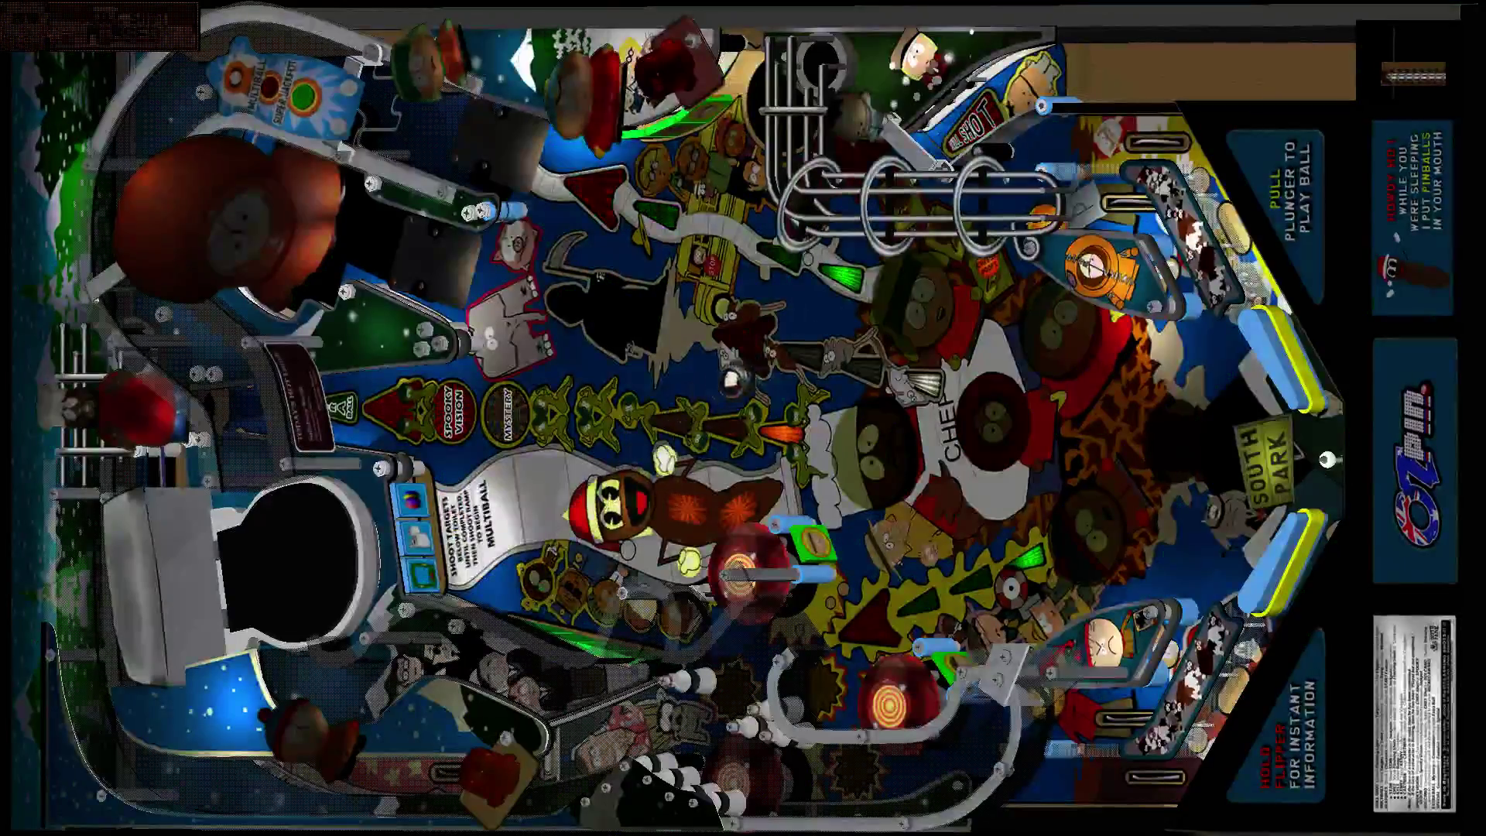
Step: Keep the ball in play with timed shots from both flippers to check how the slingshots and table respond
{"action": "key", "text": "shift"}
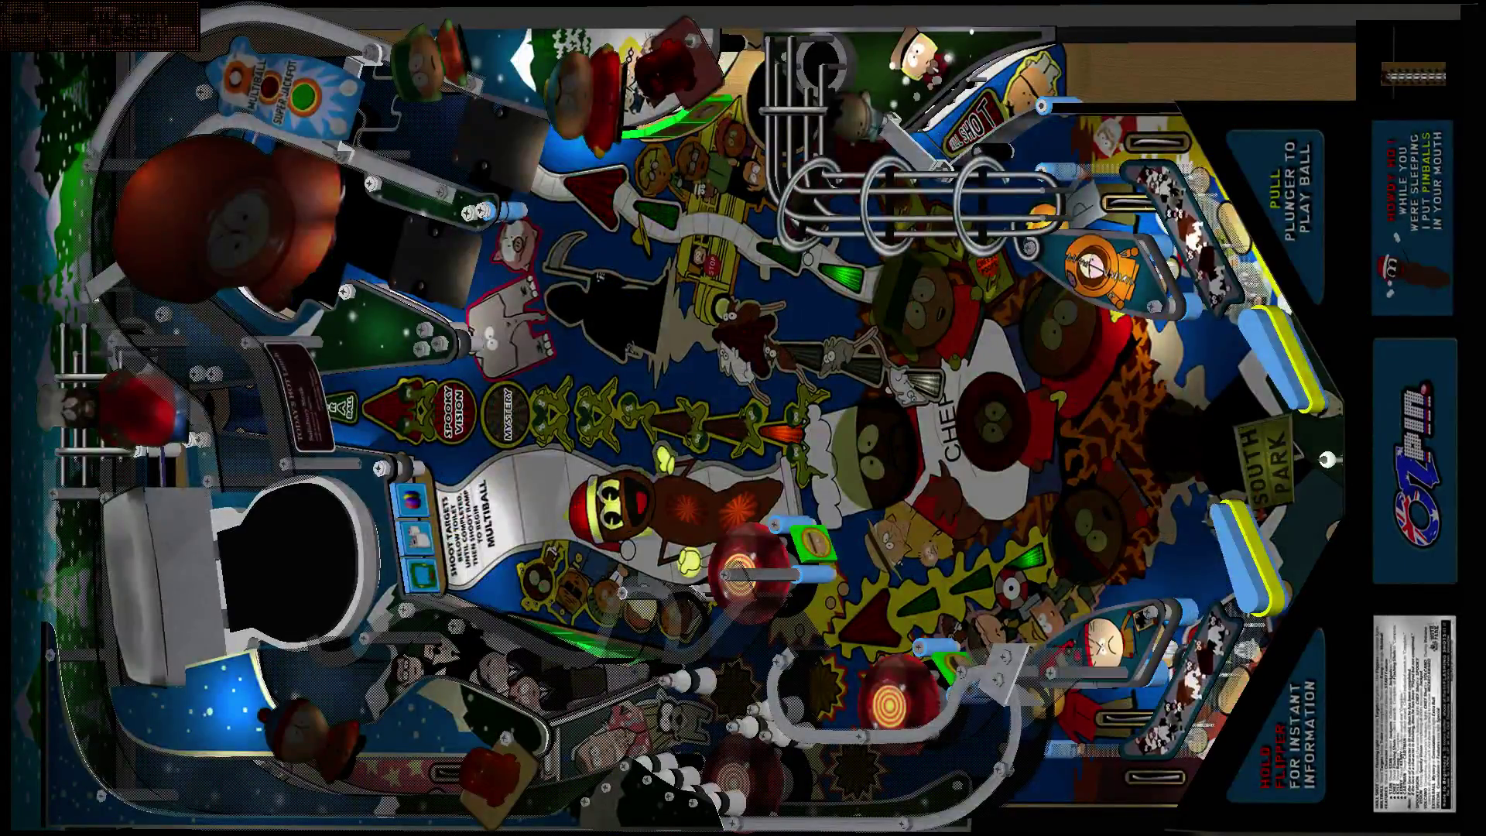
{"action": "key", "text": "Shift_R"}
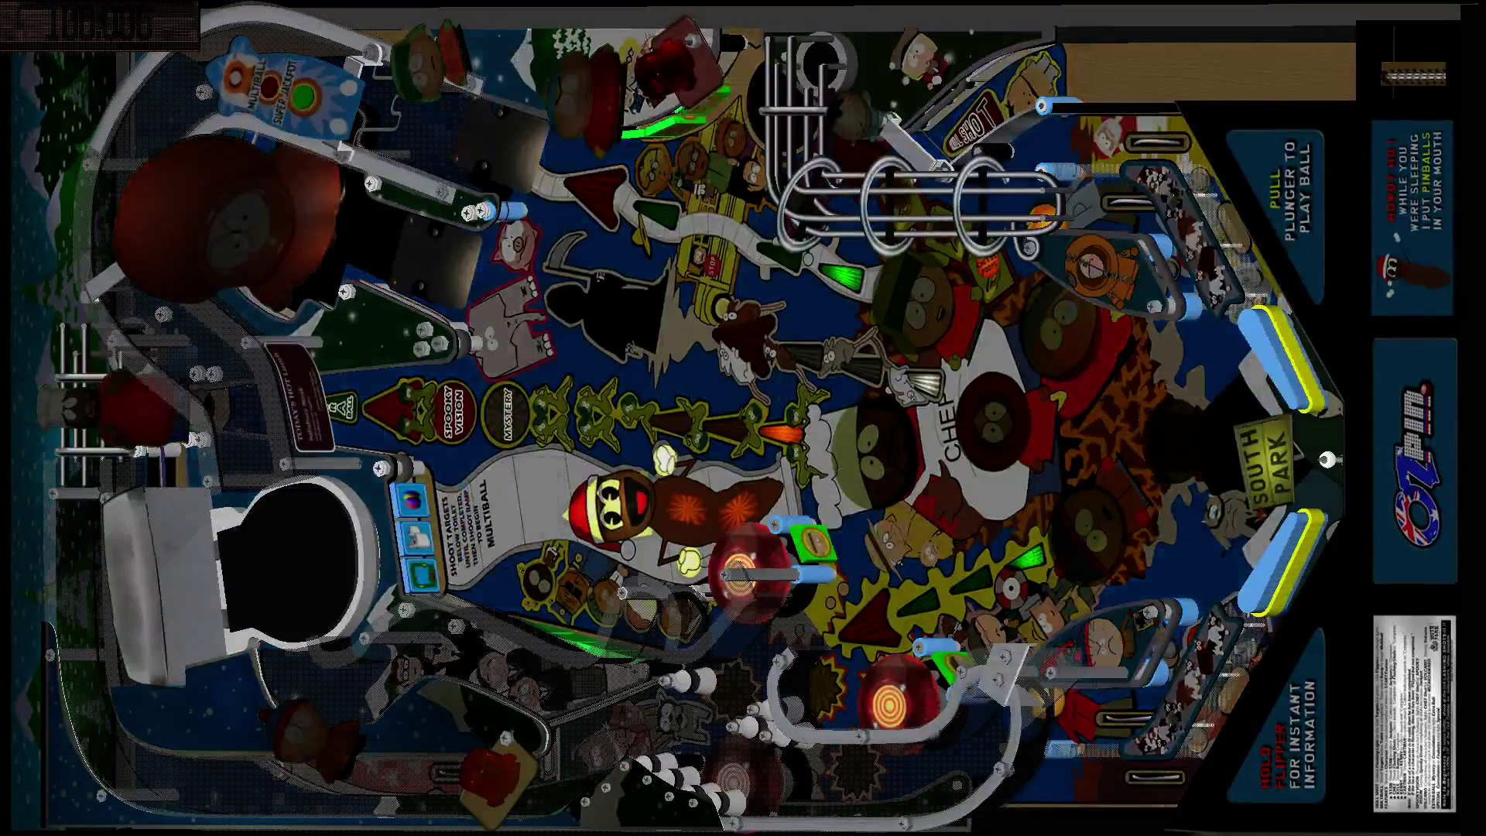
{"action": "key", "text": "Shift_R"}
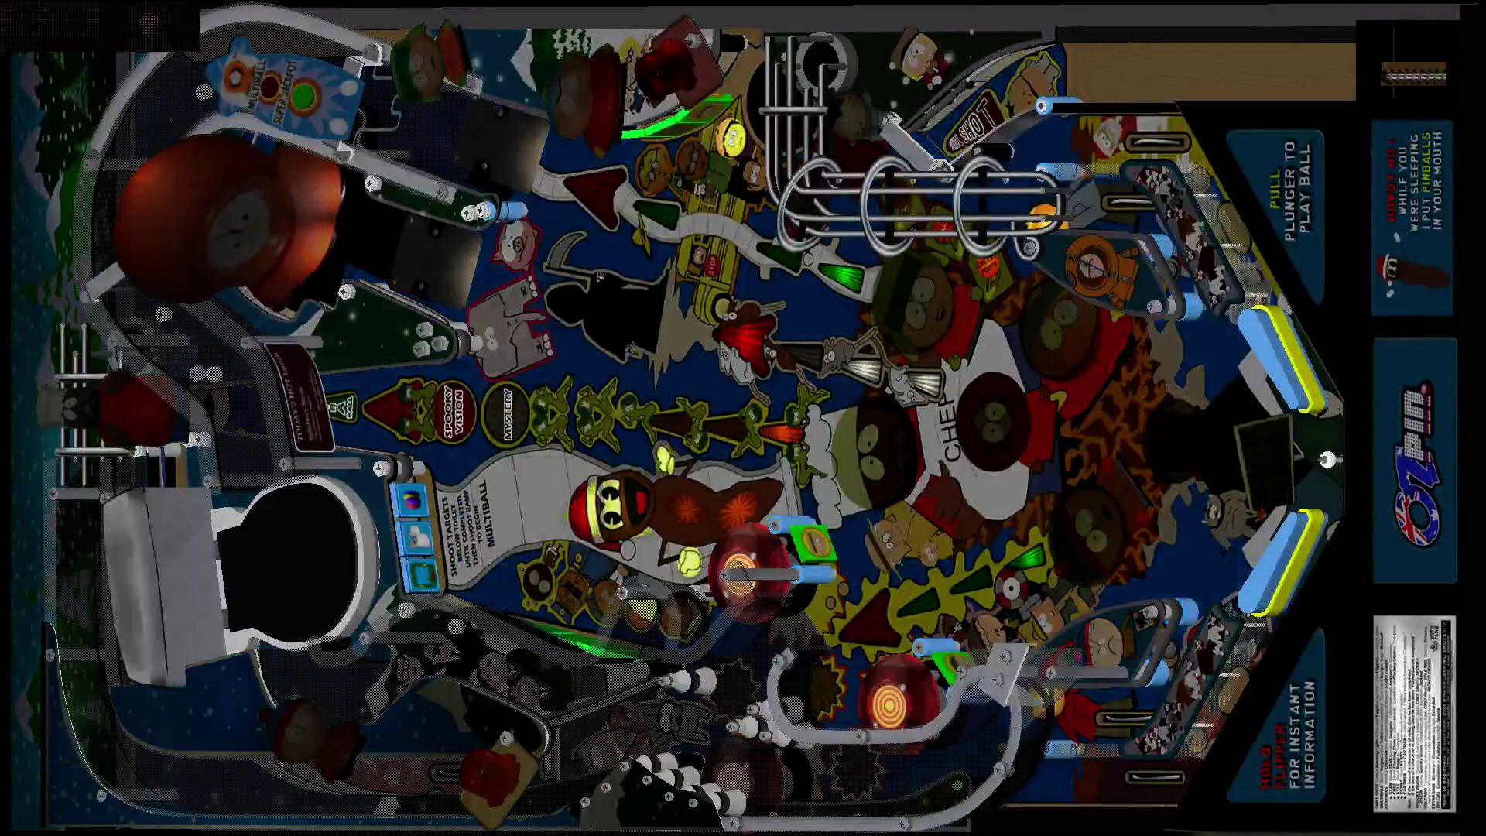
{"action": "key", "text": "Shift_R"}
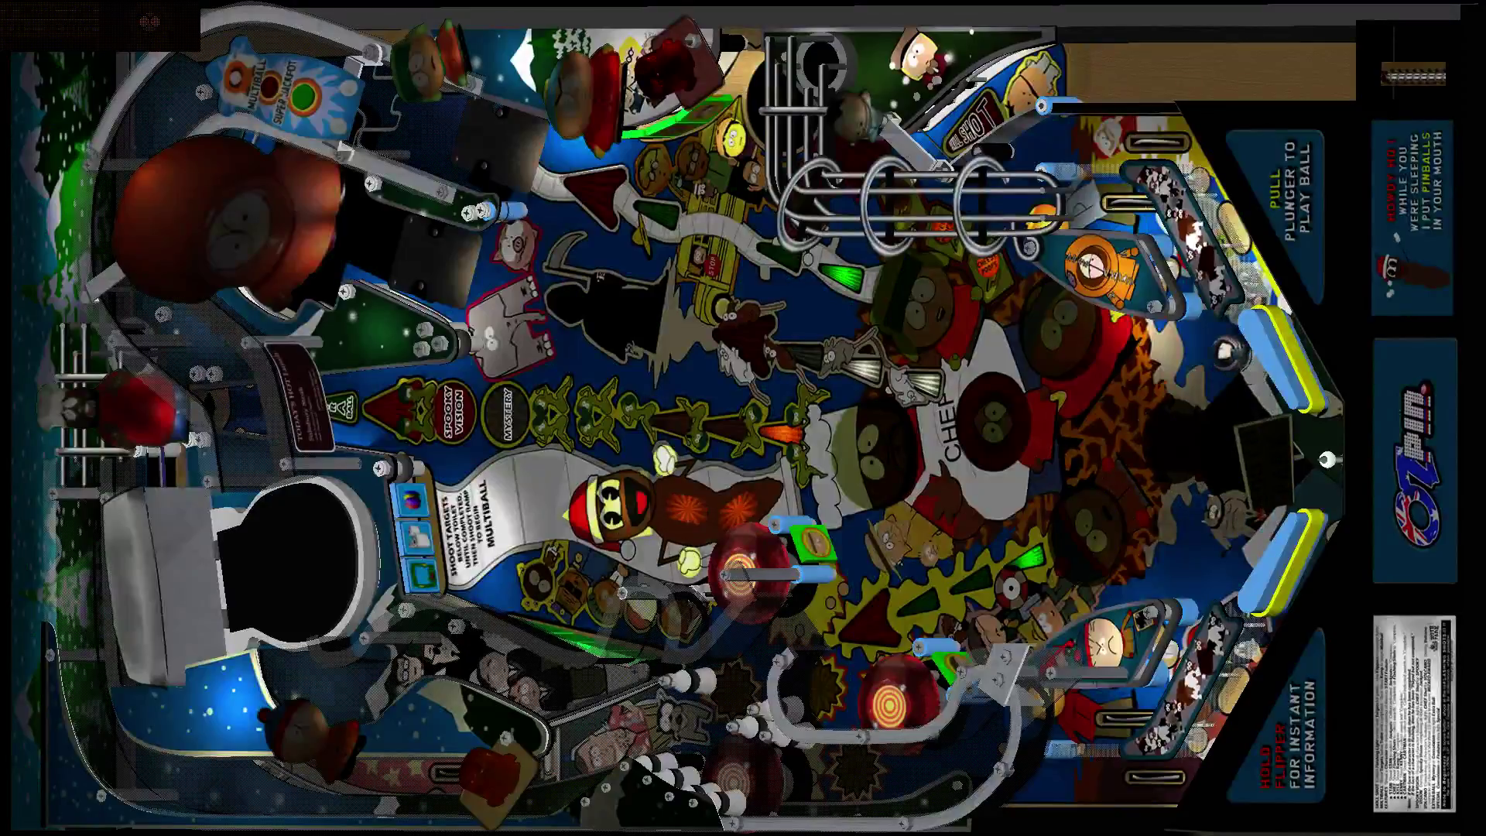
{"action": "key", "text": "Shift_L"}
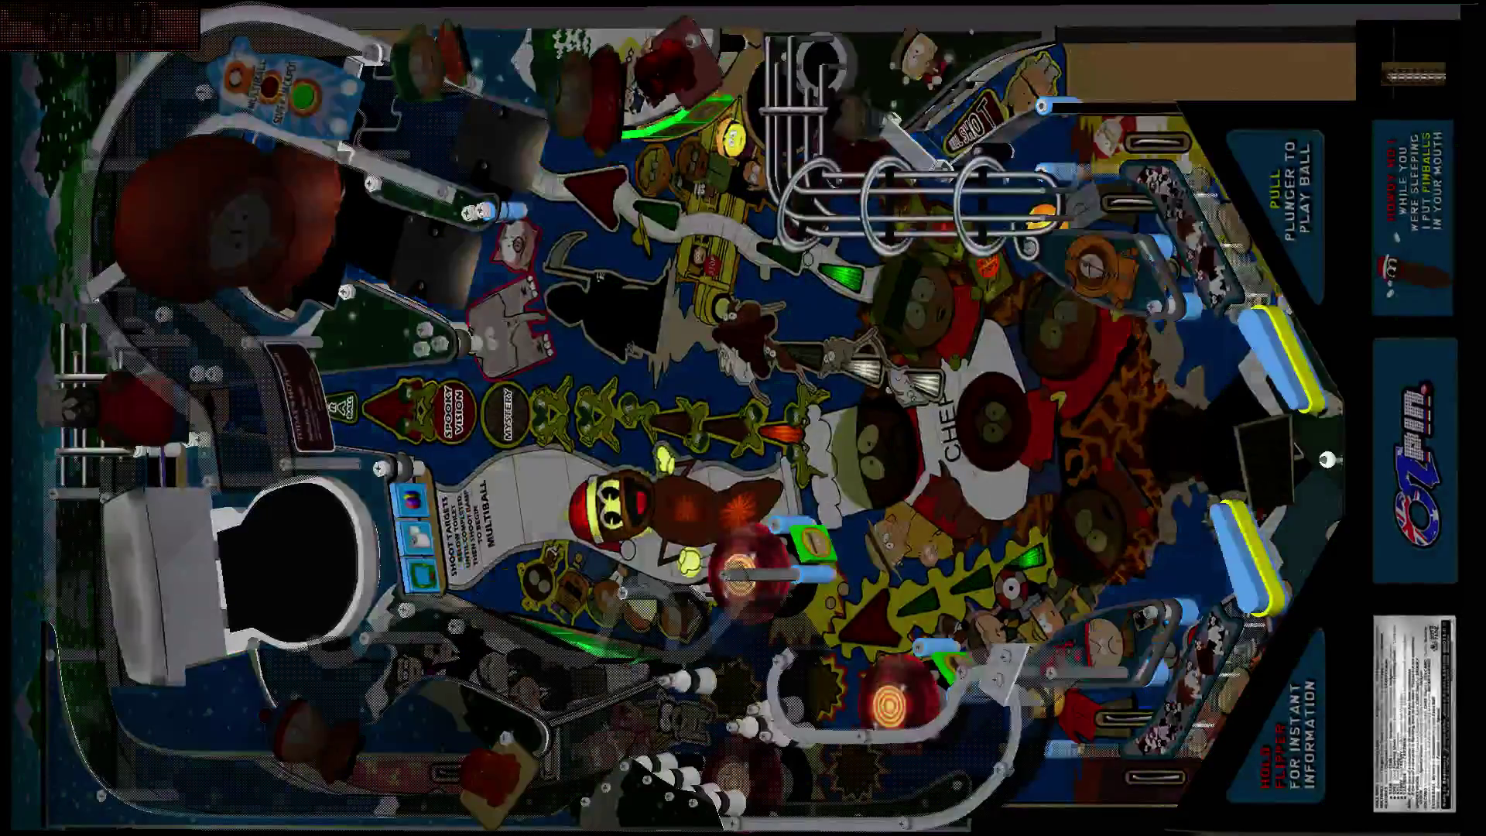
{"action": "key", "text": "Shift_R"}
{"action": "key", "text": "Shift_L"}
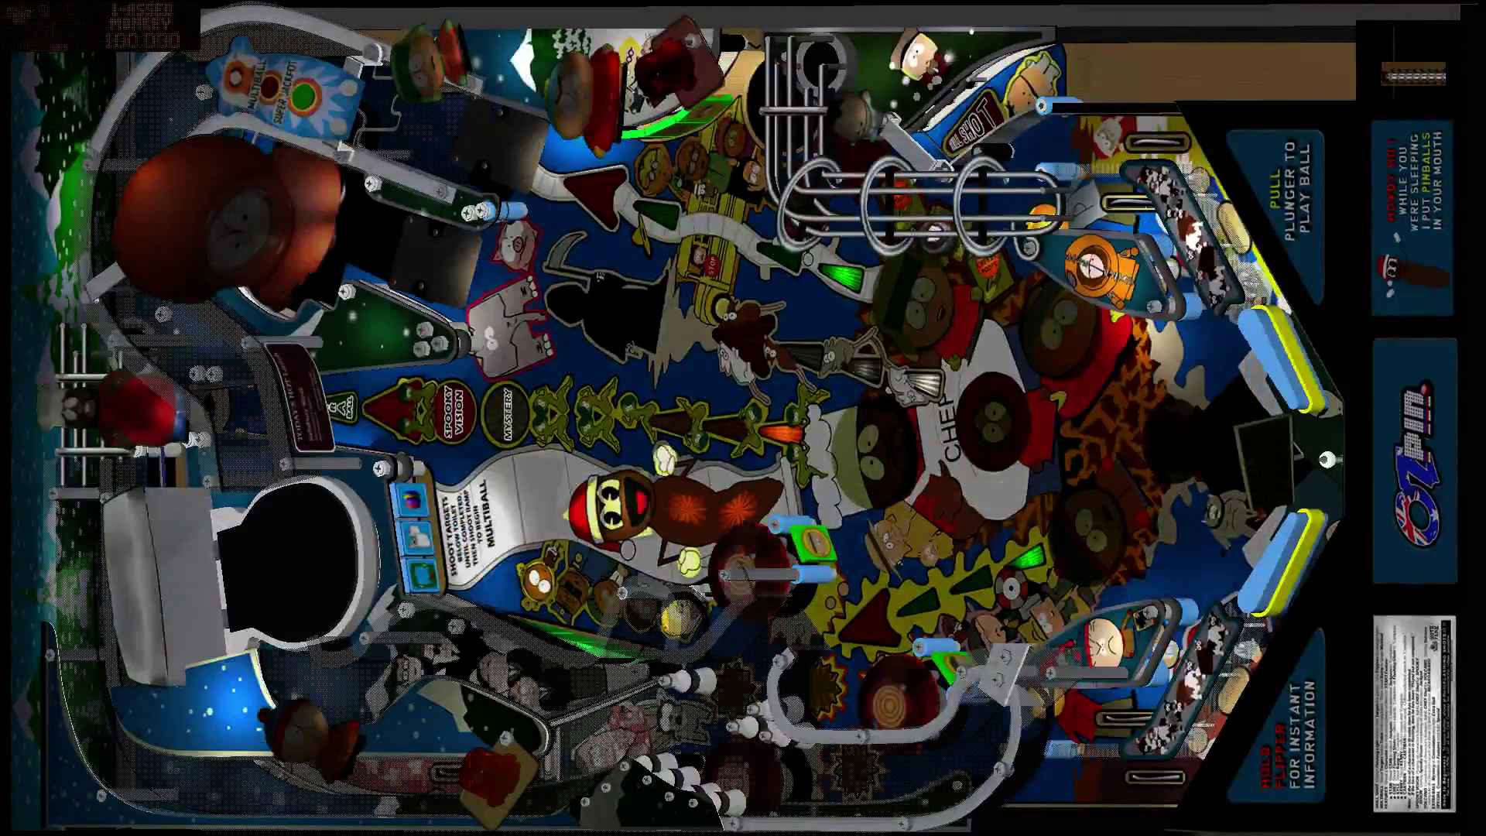
{"action": "key", "text": "Shift_R"}
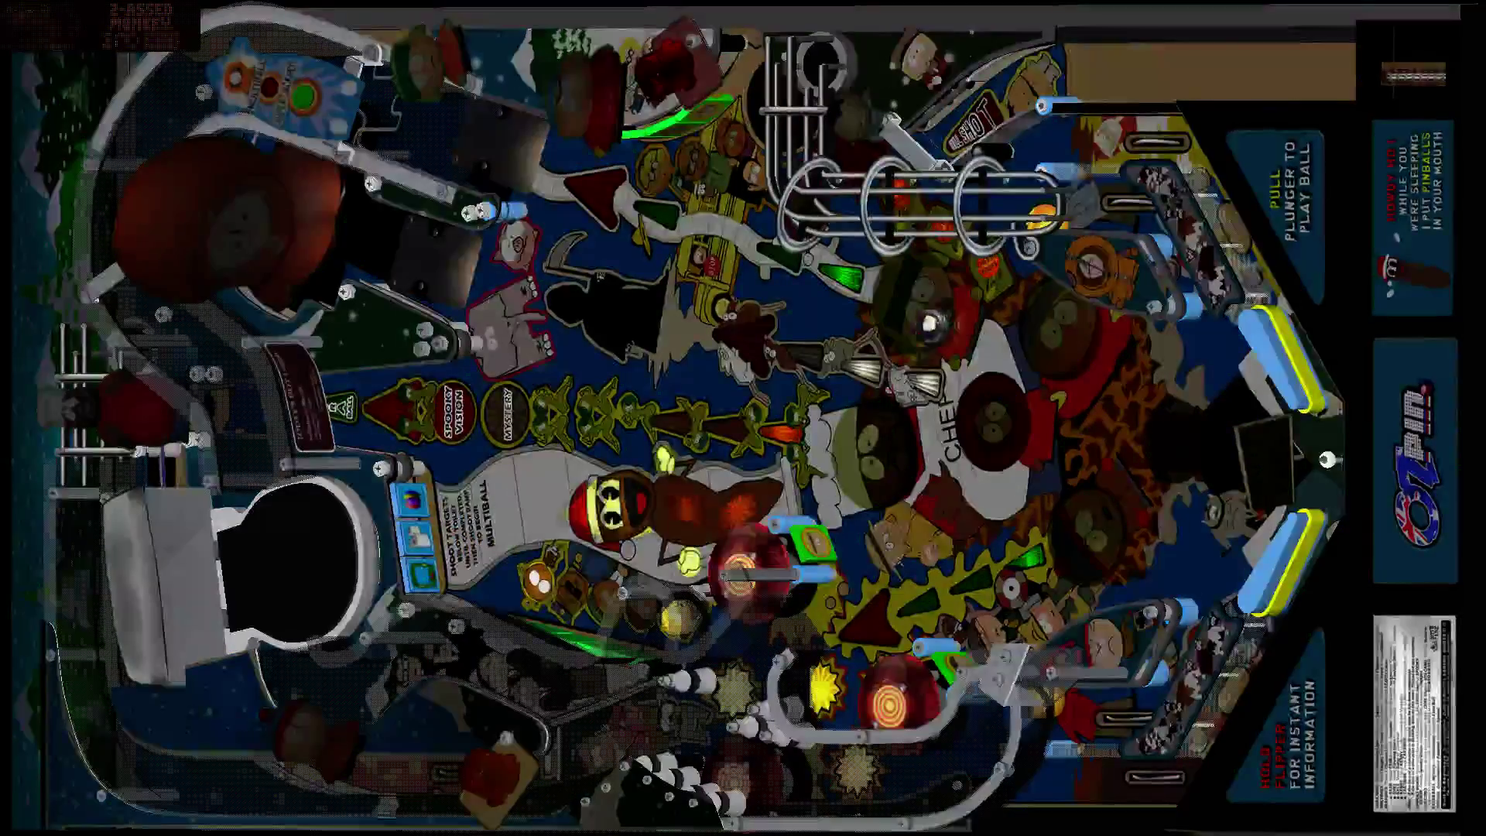
Step: Continue the play test with timed shots from both flippers until the ball drains
{"action": "key", "text": "Shift_R"}
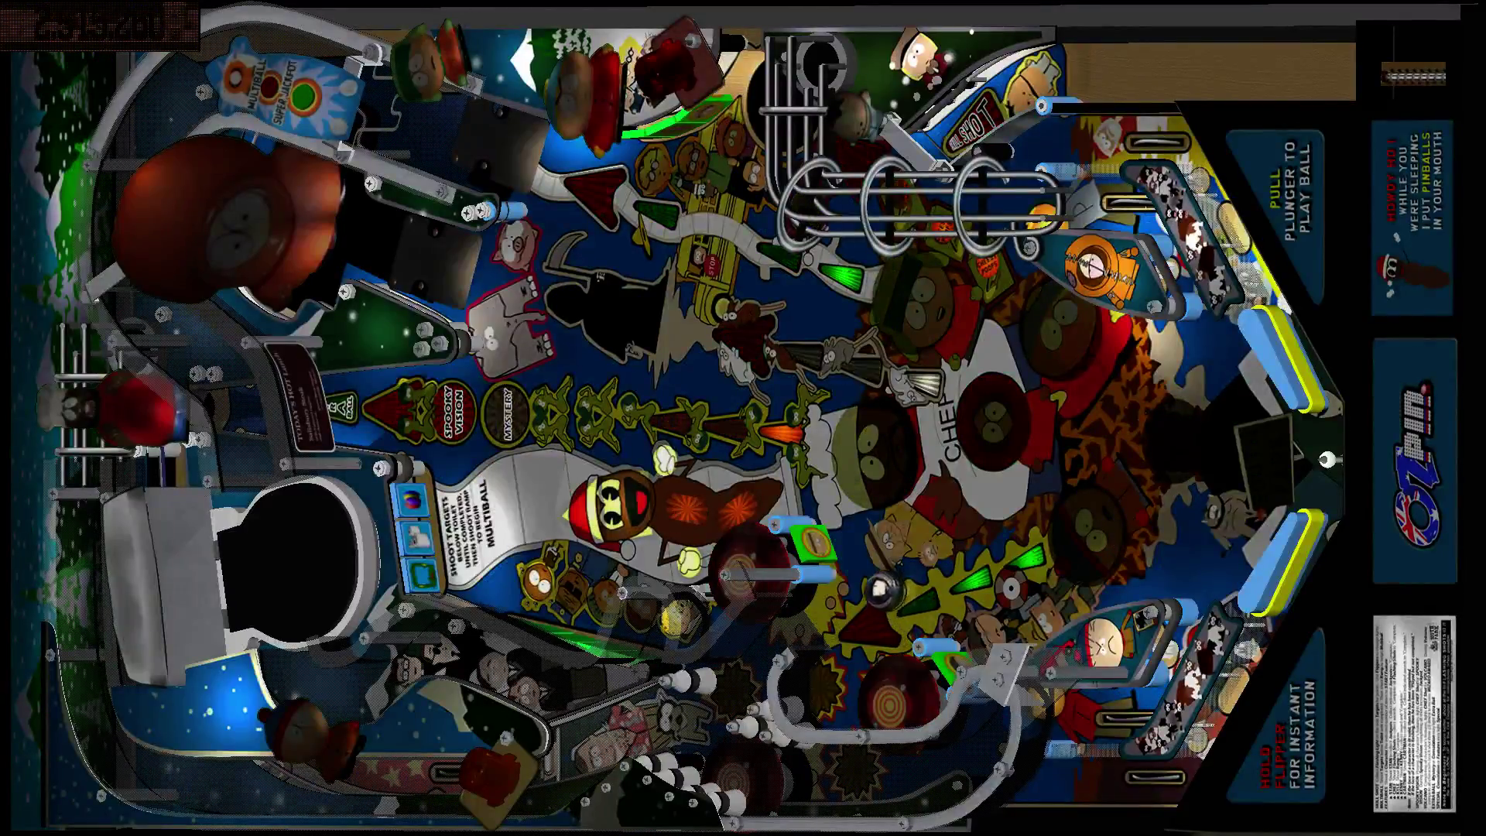
{"action": "key", "text": "Shift_L"}
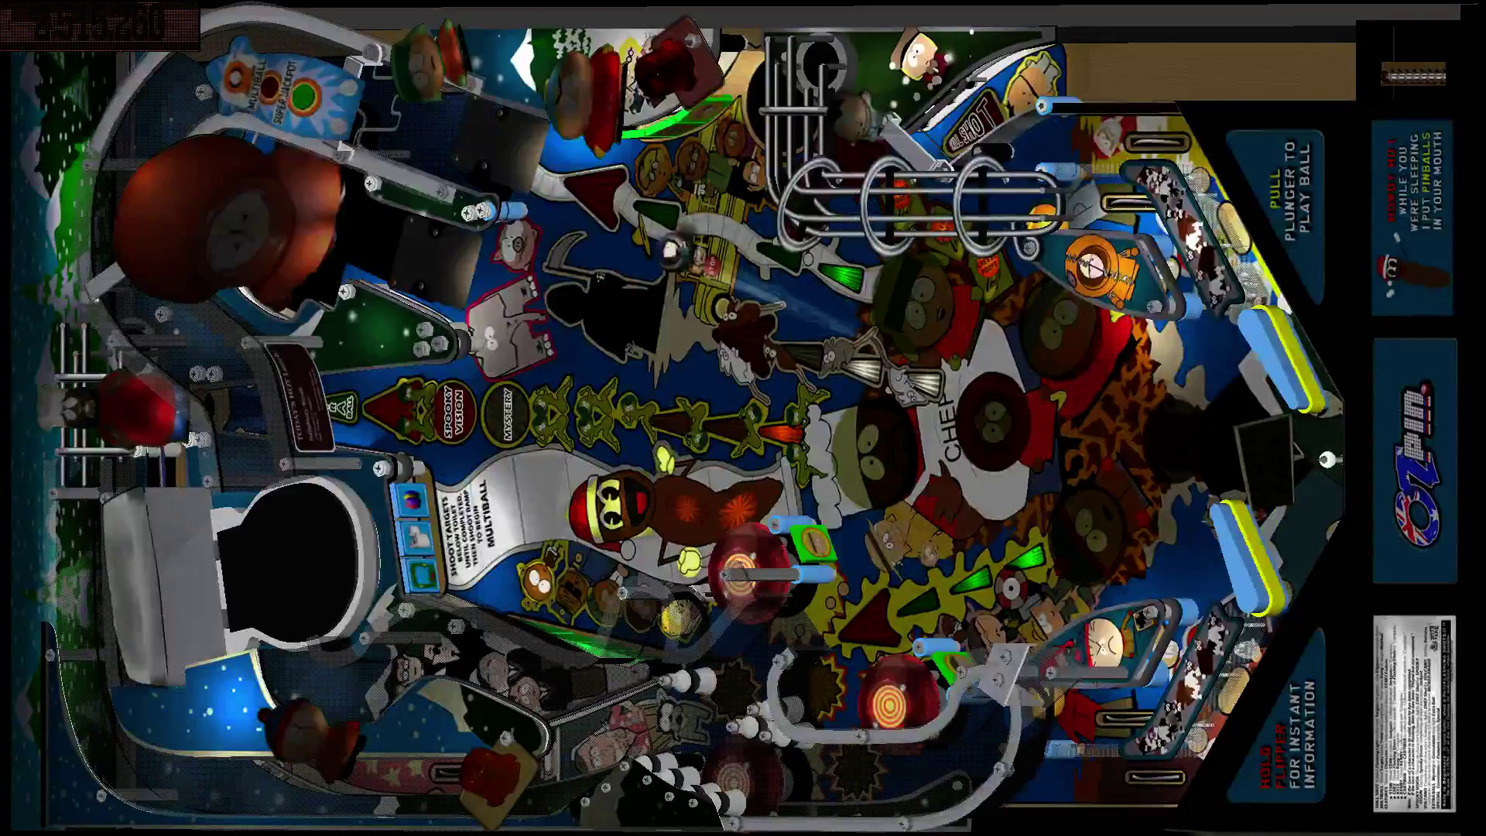
{"action": "key", "text": "Shift_L"}
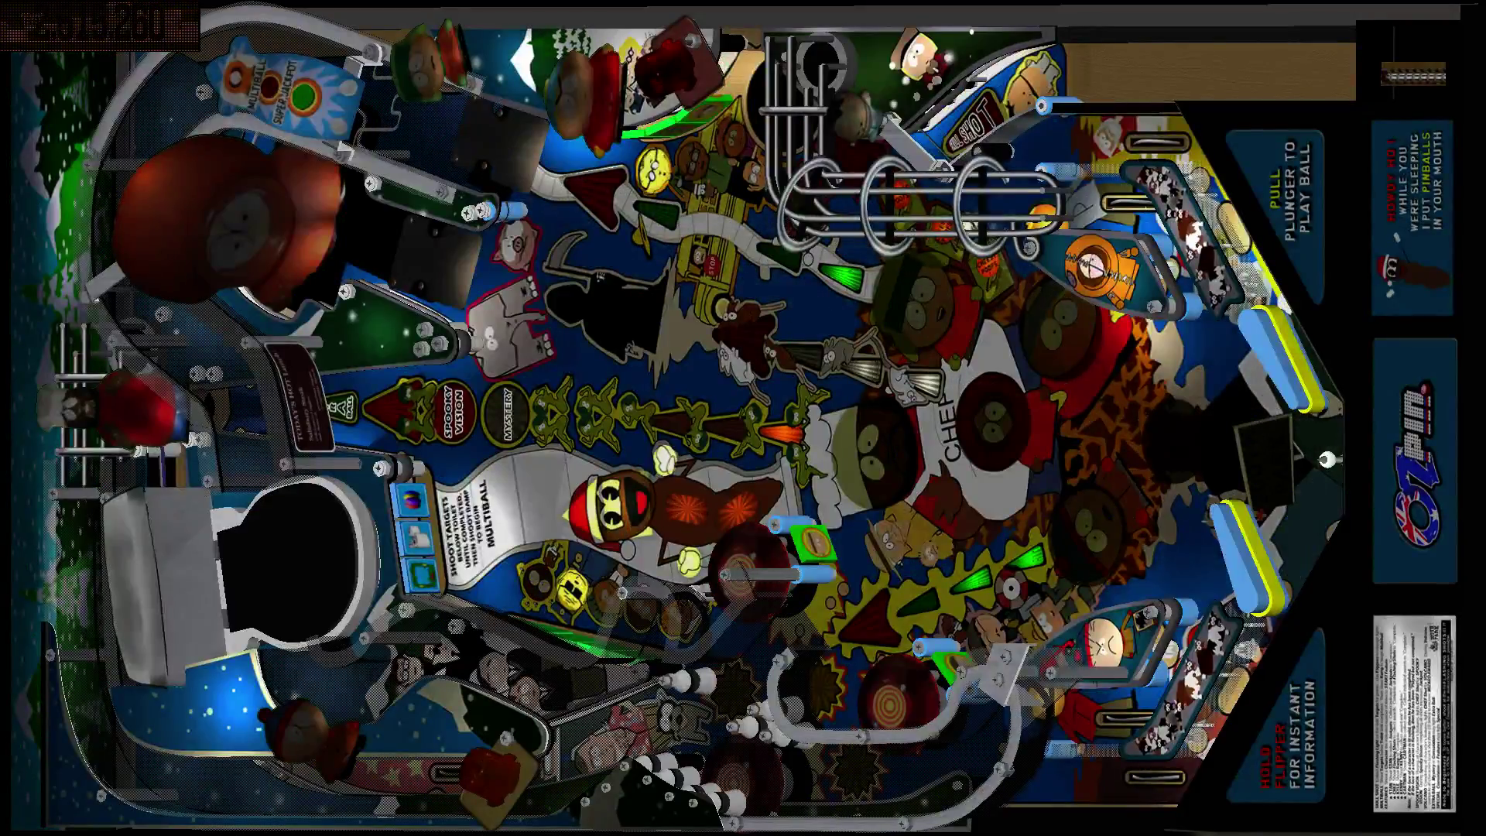
{"action": "key", "text": "Shift_L"}
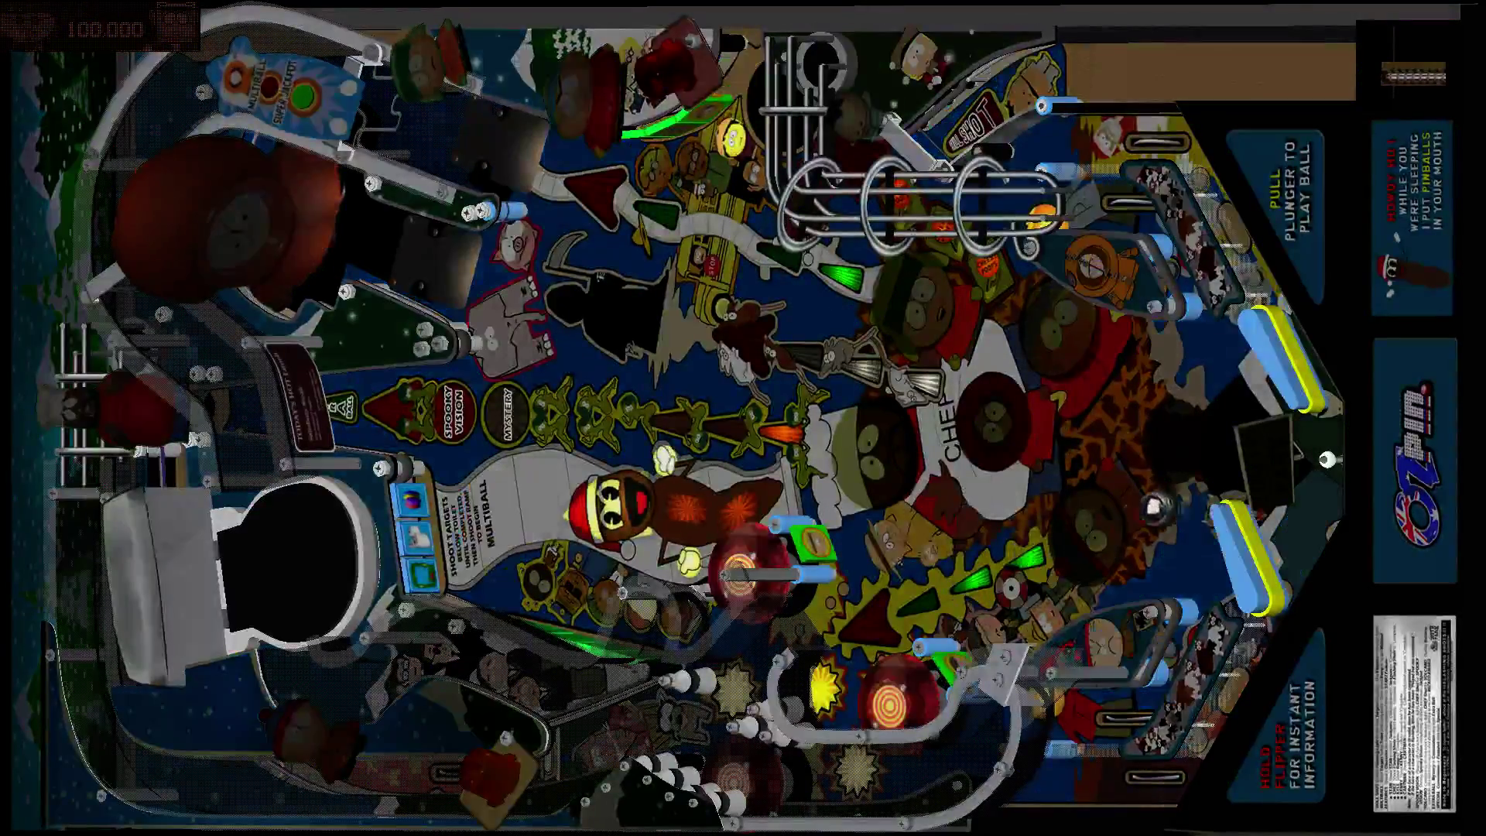
{"action": "key", "text": "Shift_L"}
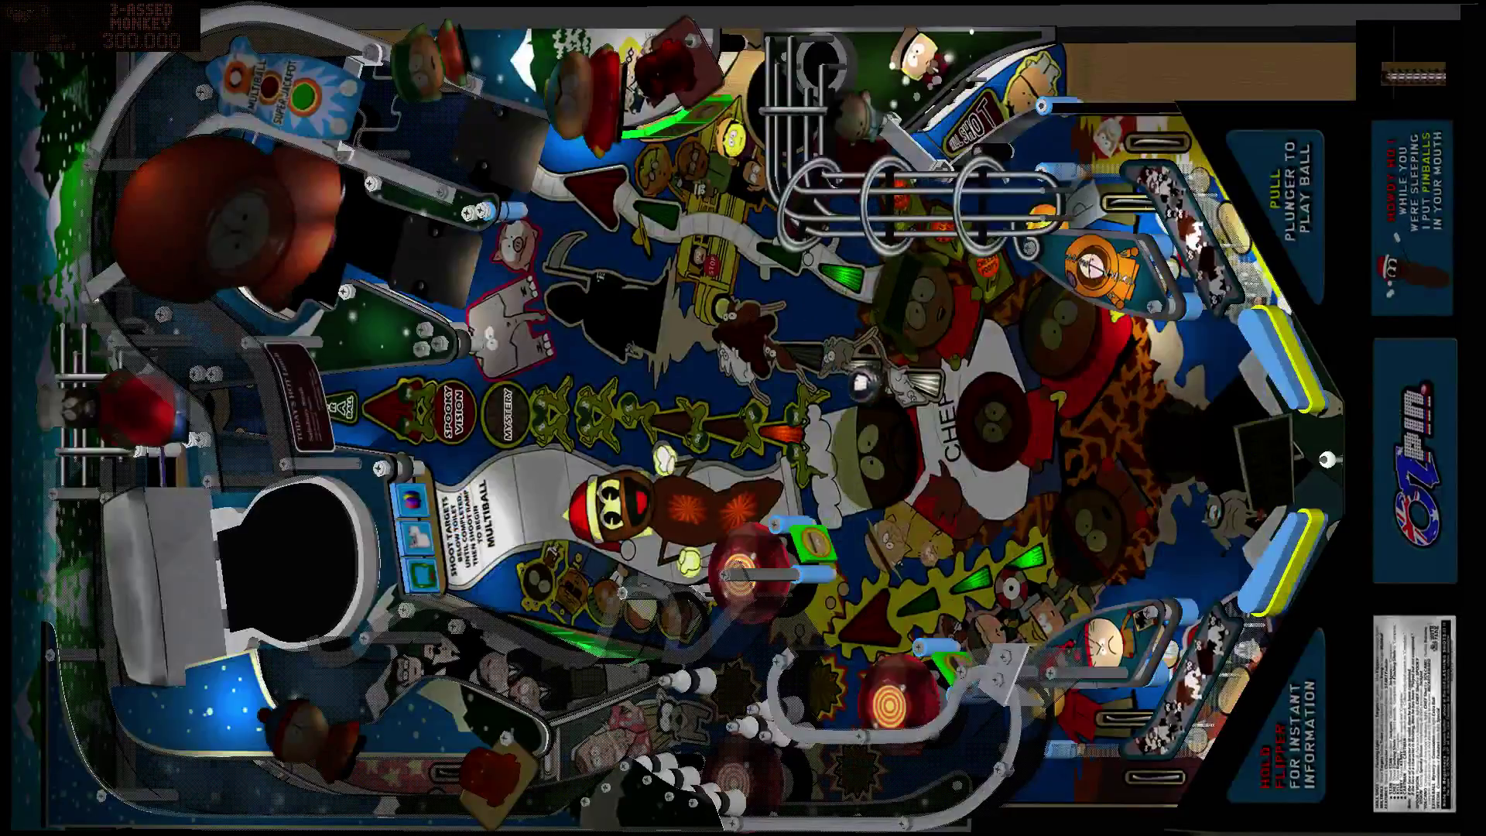
{"action": "key", "text": "Shift_L"}
{"action": "key", "text": "Shift_R"}
{"action": "key", "text": "Shift_L"}
{"action": "key", "text": "Shift_L"}
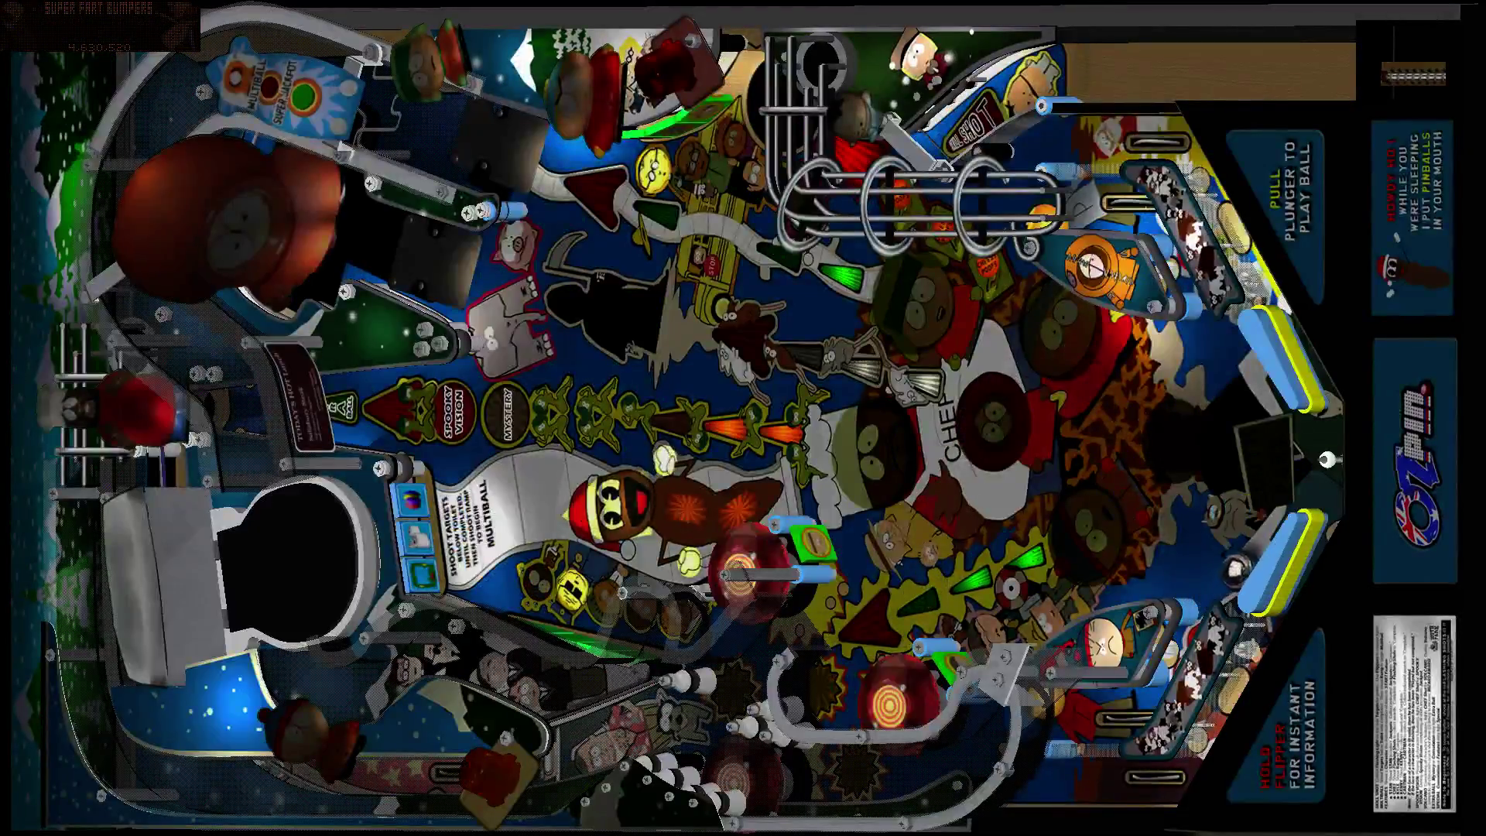
{"action": "key", "text": "shift"}
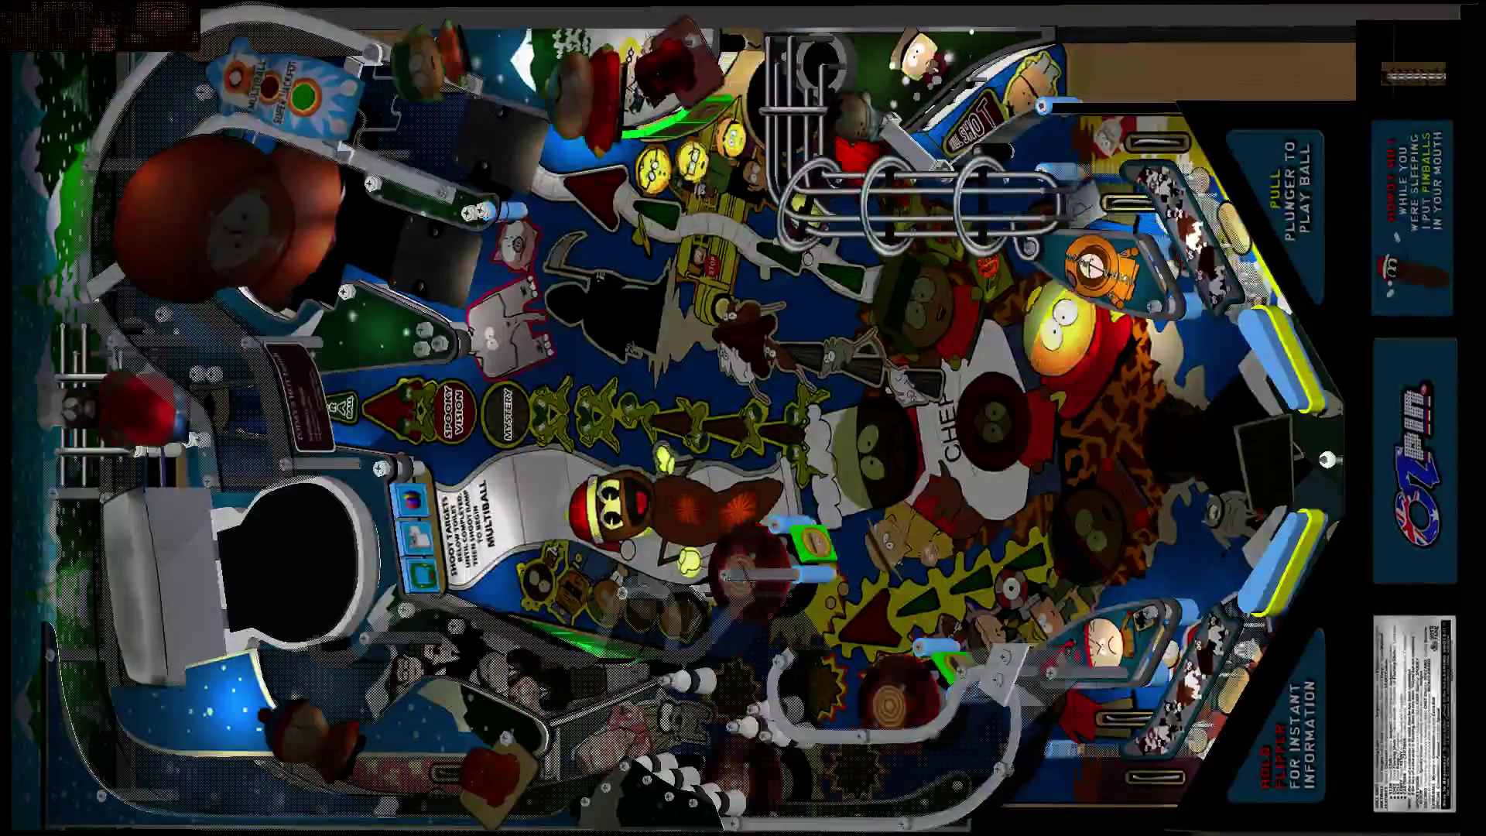
{"action": "key", "text": "Shift_R"}
{"action": "key", "text": "Shift_R"}
{"action": "key", "text": "Shift_L"}
{"action": "key", "text": "Shift_L"}
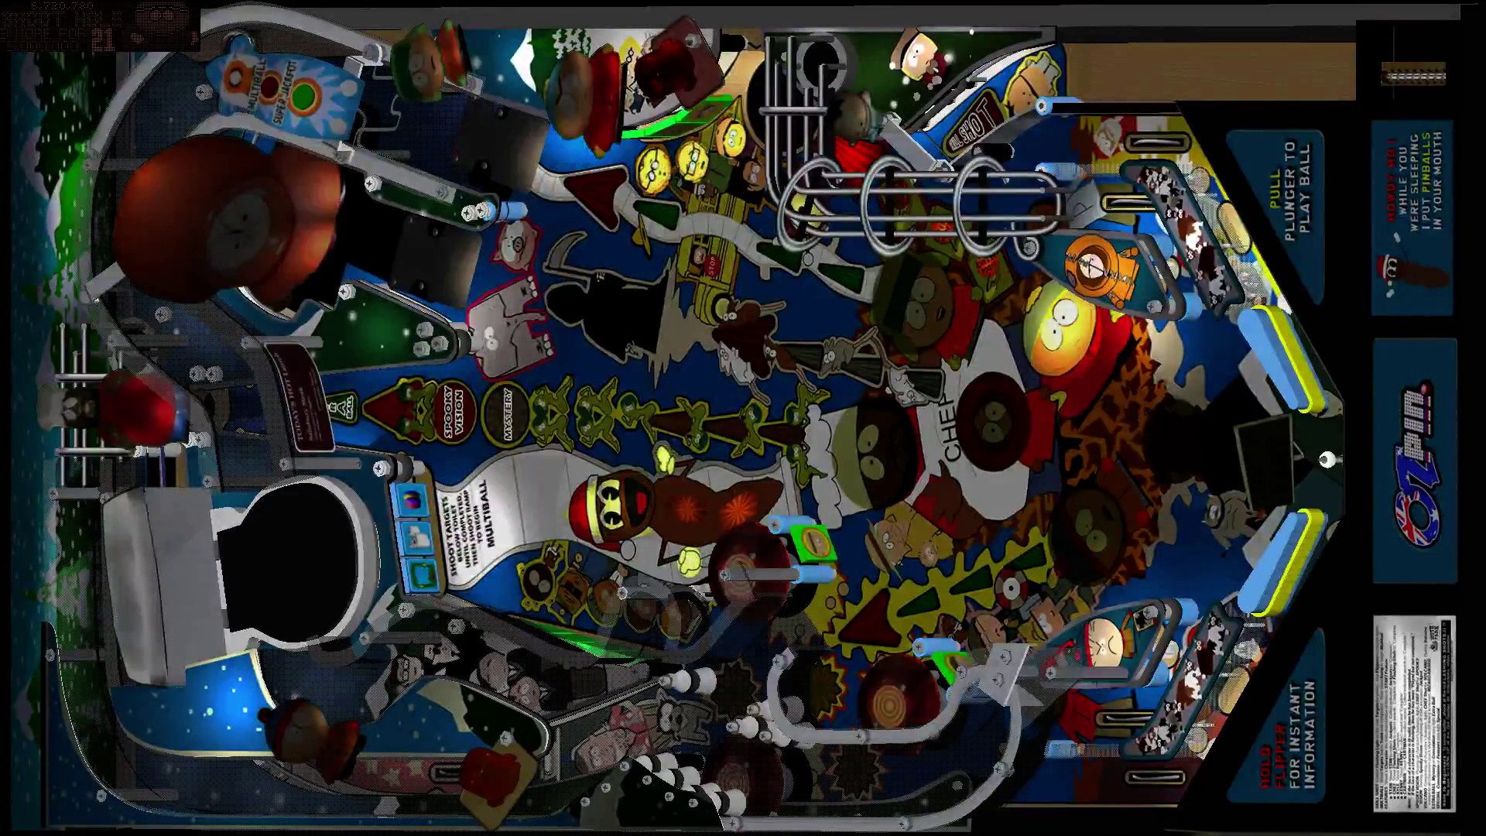
{"action": "key", "text": "Shift_L"}
{"action": "key", "text": "Shift_R"}
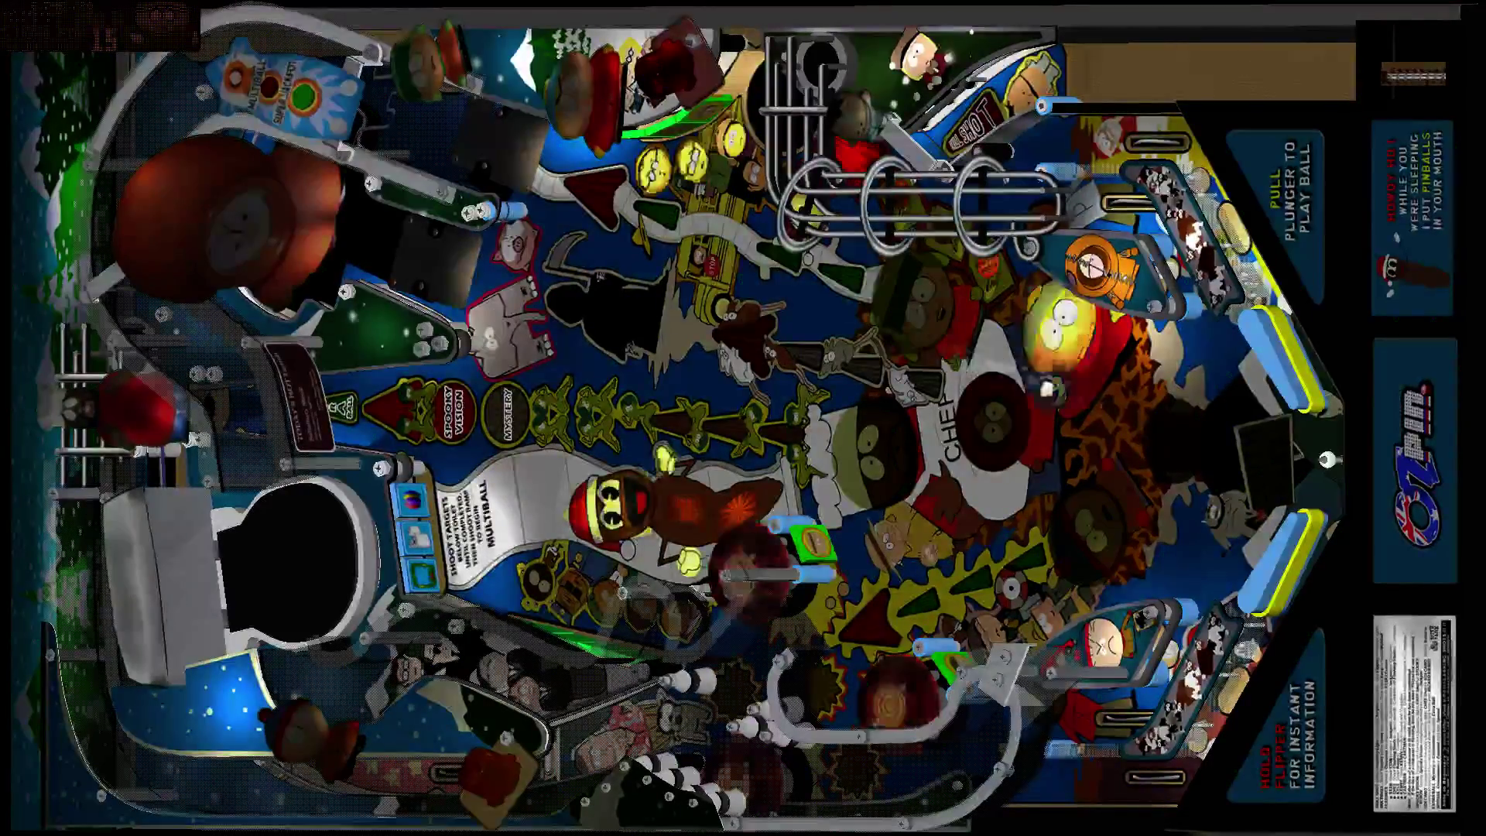
{"action": "key", "text": "Shift_L"}
{"action": "key", "text": "Shift_R"}
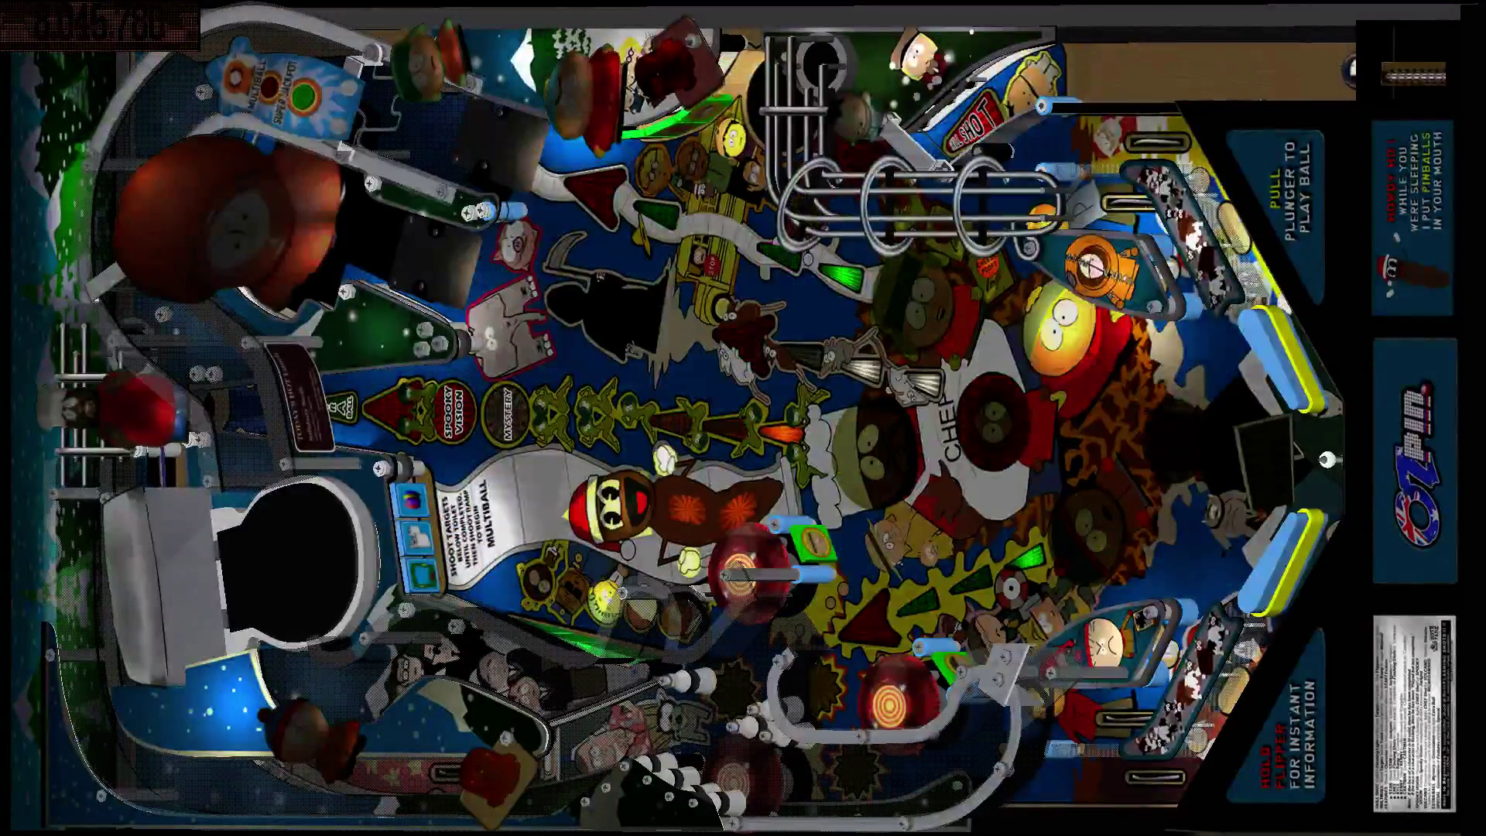
Step: Launch the next ball and play it with both flippers to test the table's response
{"action": "key", "text": "Return"}
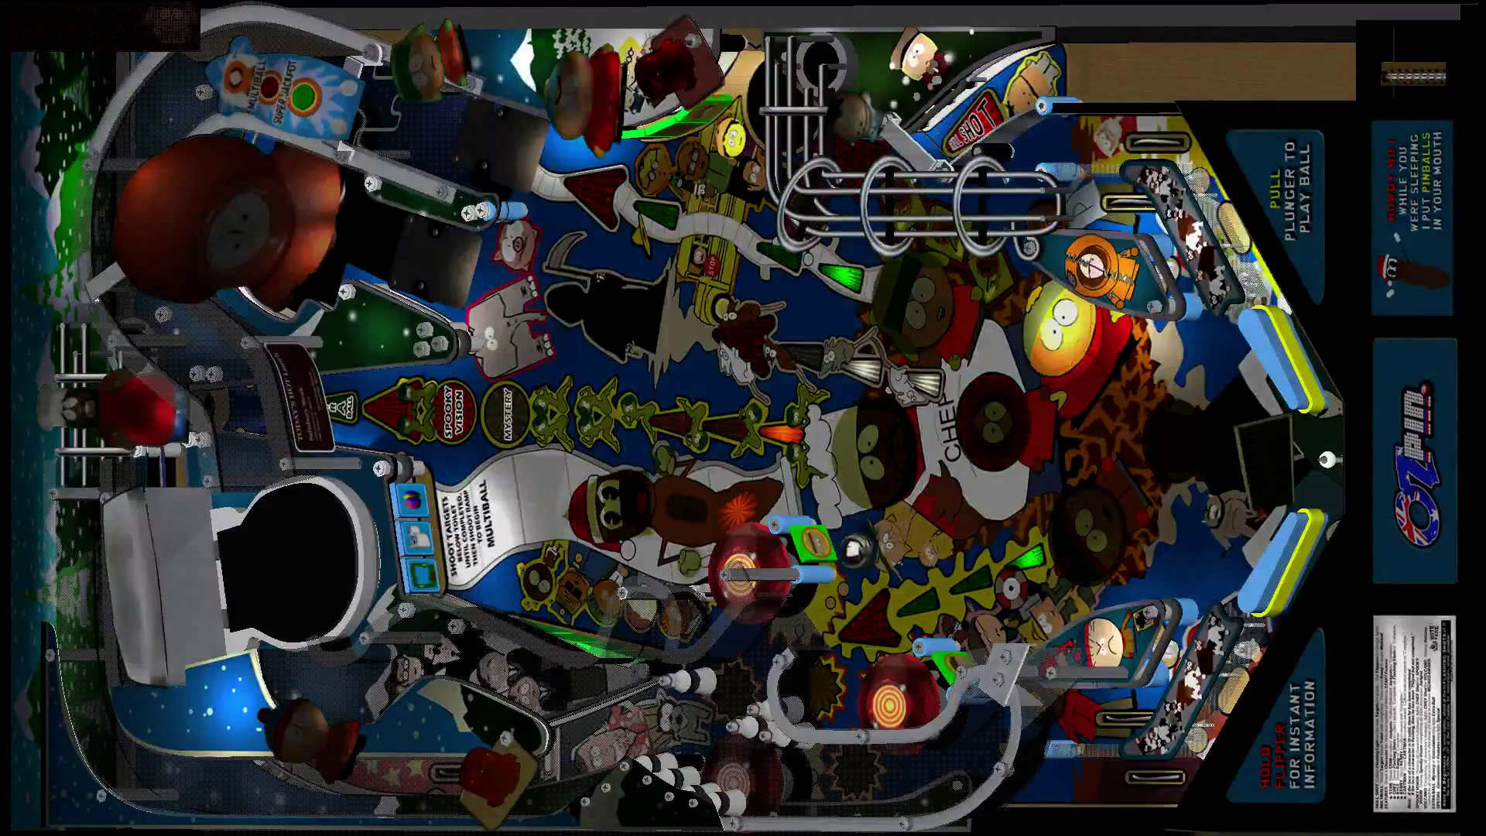
{"action": "key", "text": "Shift_L"}
{"action": "key", "text": "Shift_R"}
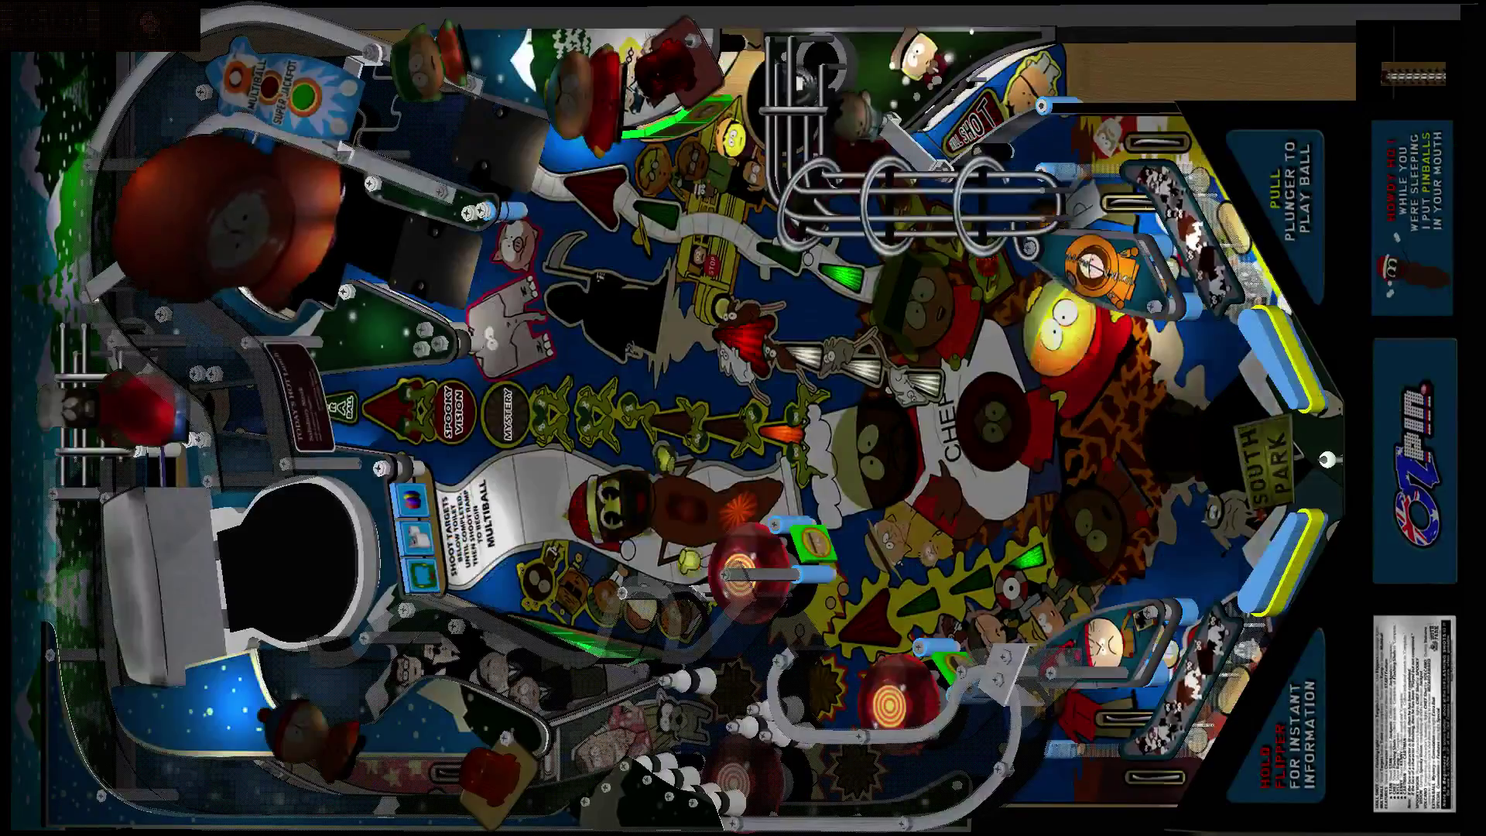
{"action": "key", "text": "Shift_R"}
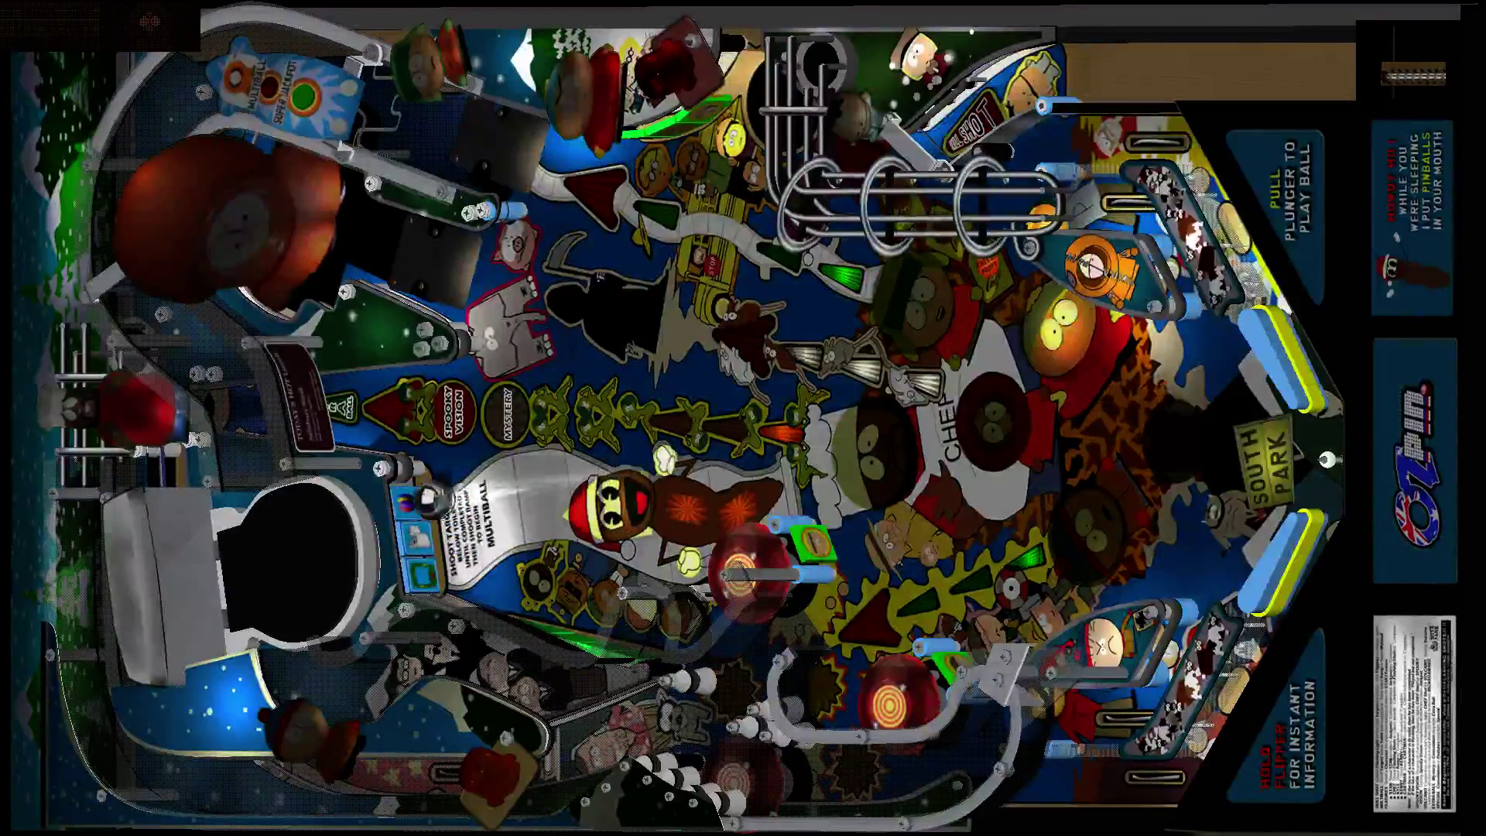
{"action": "key", "text": "Shift_L"}
{"action": "key", "text": "Shift_R"}
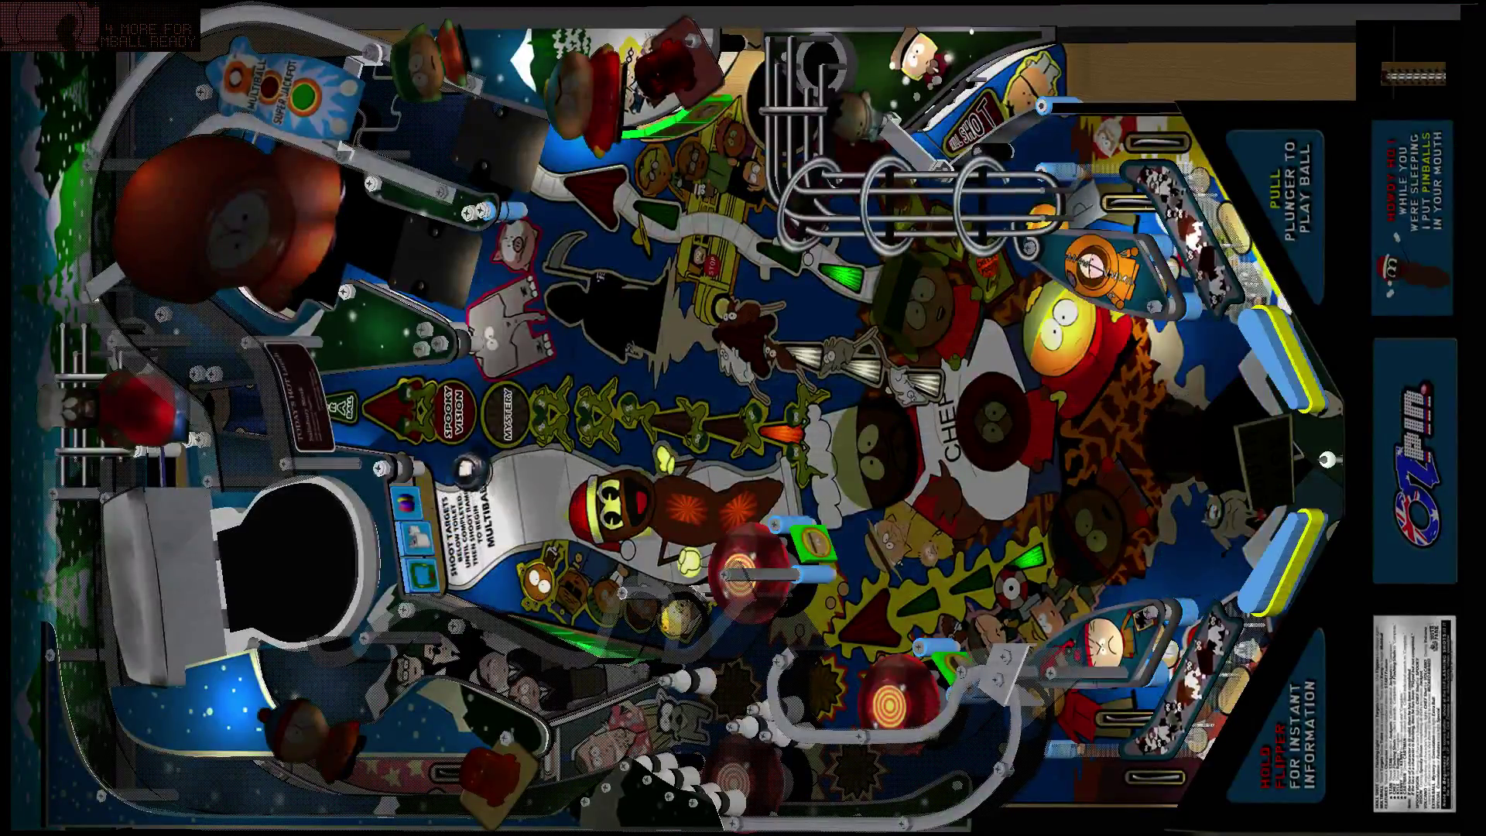
{"action": "key", "text": "Shift_L"}
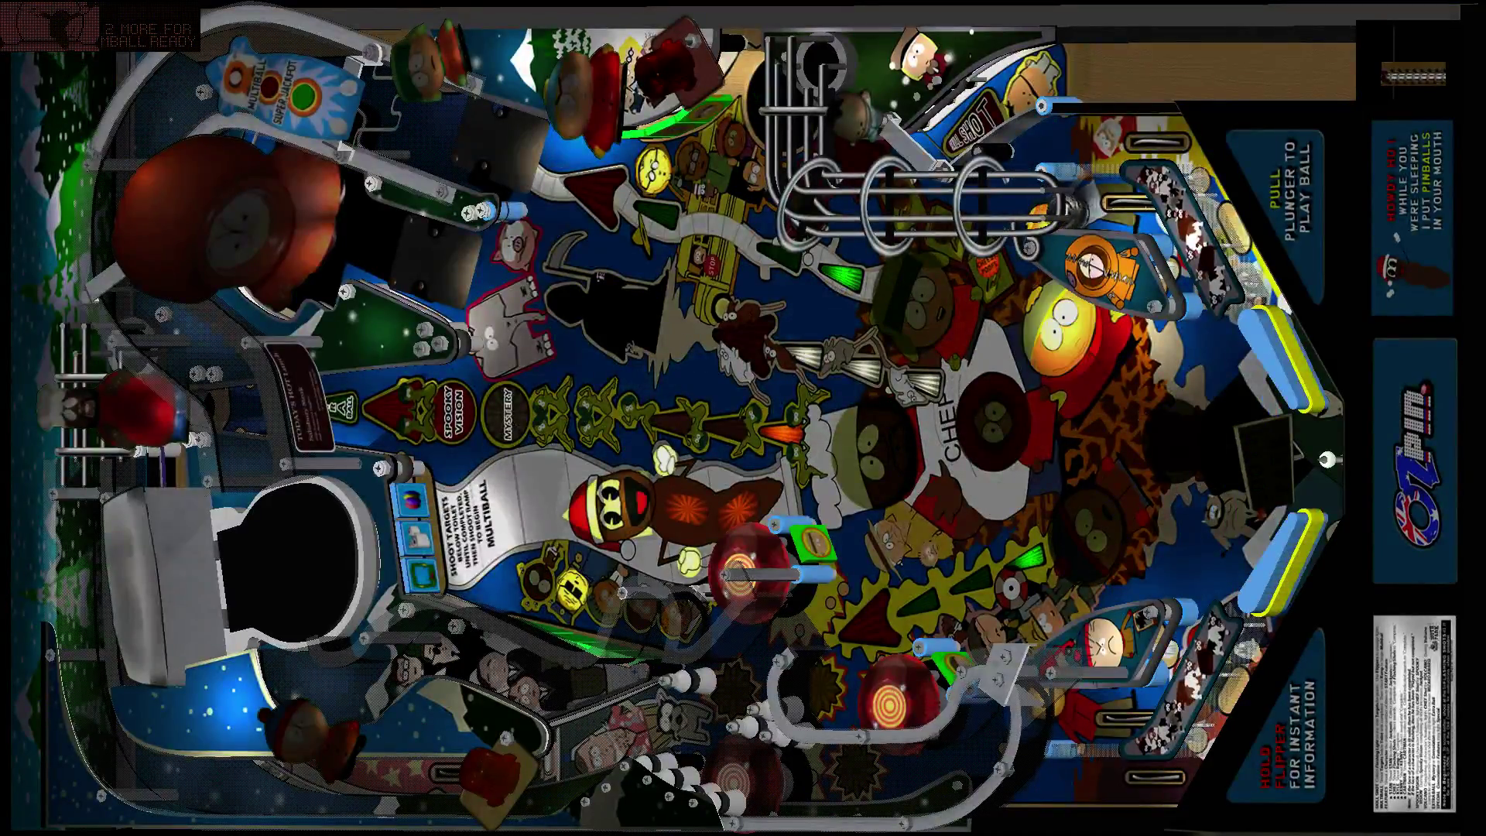
{"action": "key", "text": "Shift_R"}
{"action": "key", "text": "Shift_R"}
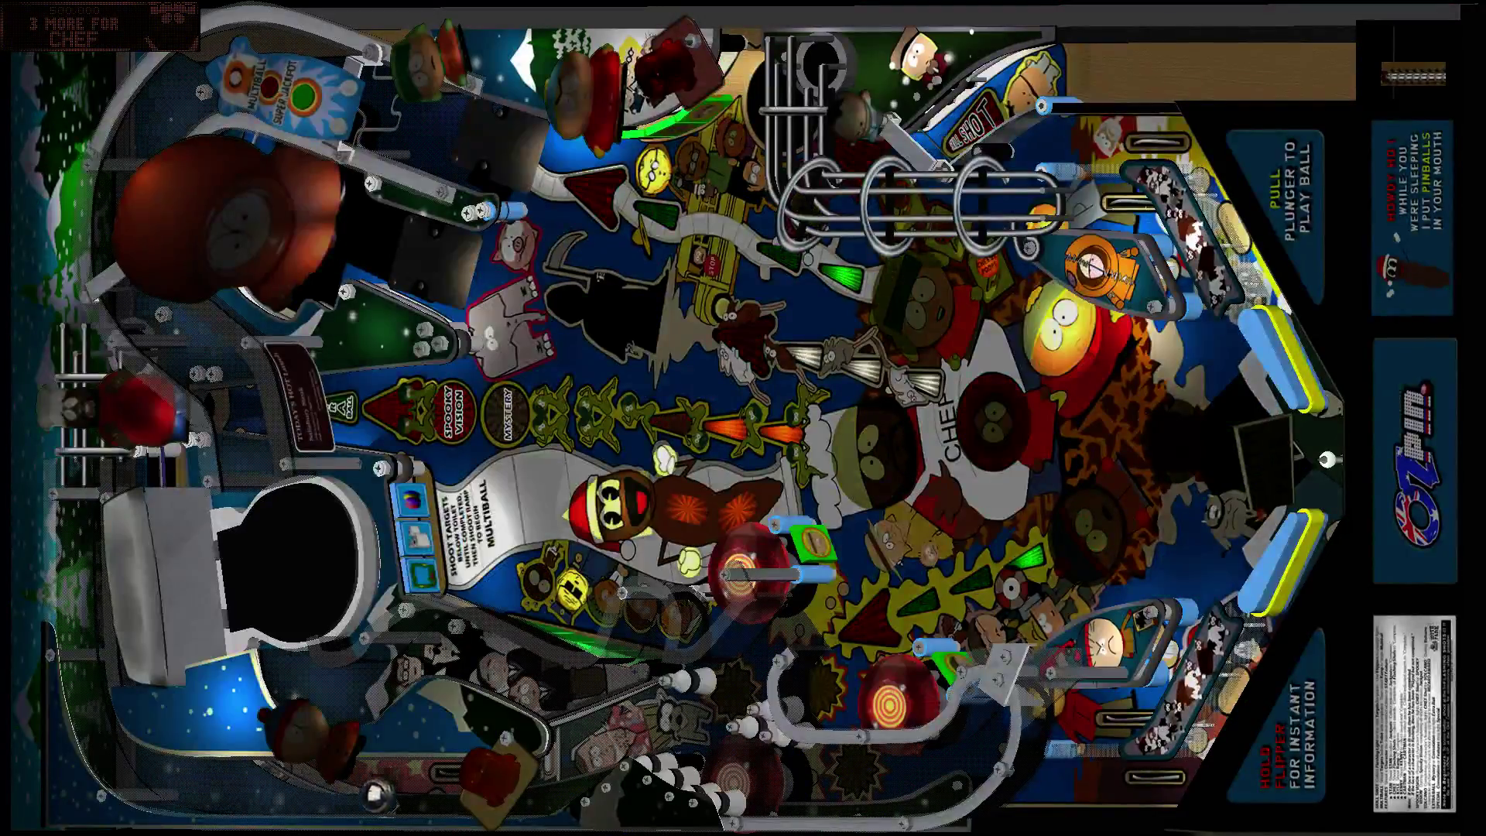
{"action": "key", "text": "Shift_L"}
{"action": "key", "text": "Shift_R"}
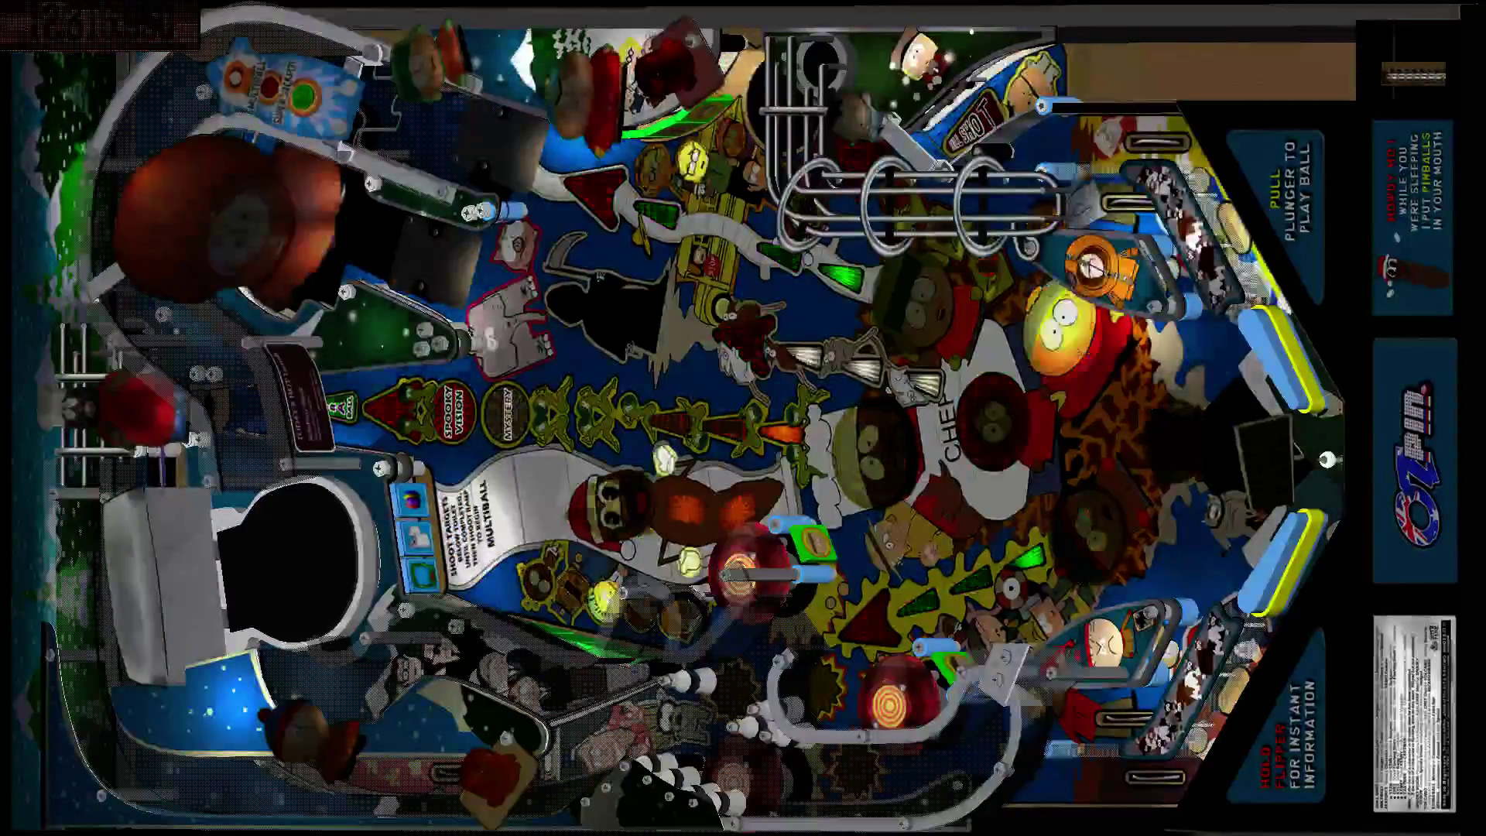
Step: Quit the play test and return to the table editor
{"action": "key", "text": "Escape"}
{"action": "key", "text": "Down"}
{"action": "key", "text": "Down"}
{"action": "key", "text": "Return"}
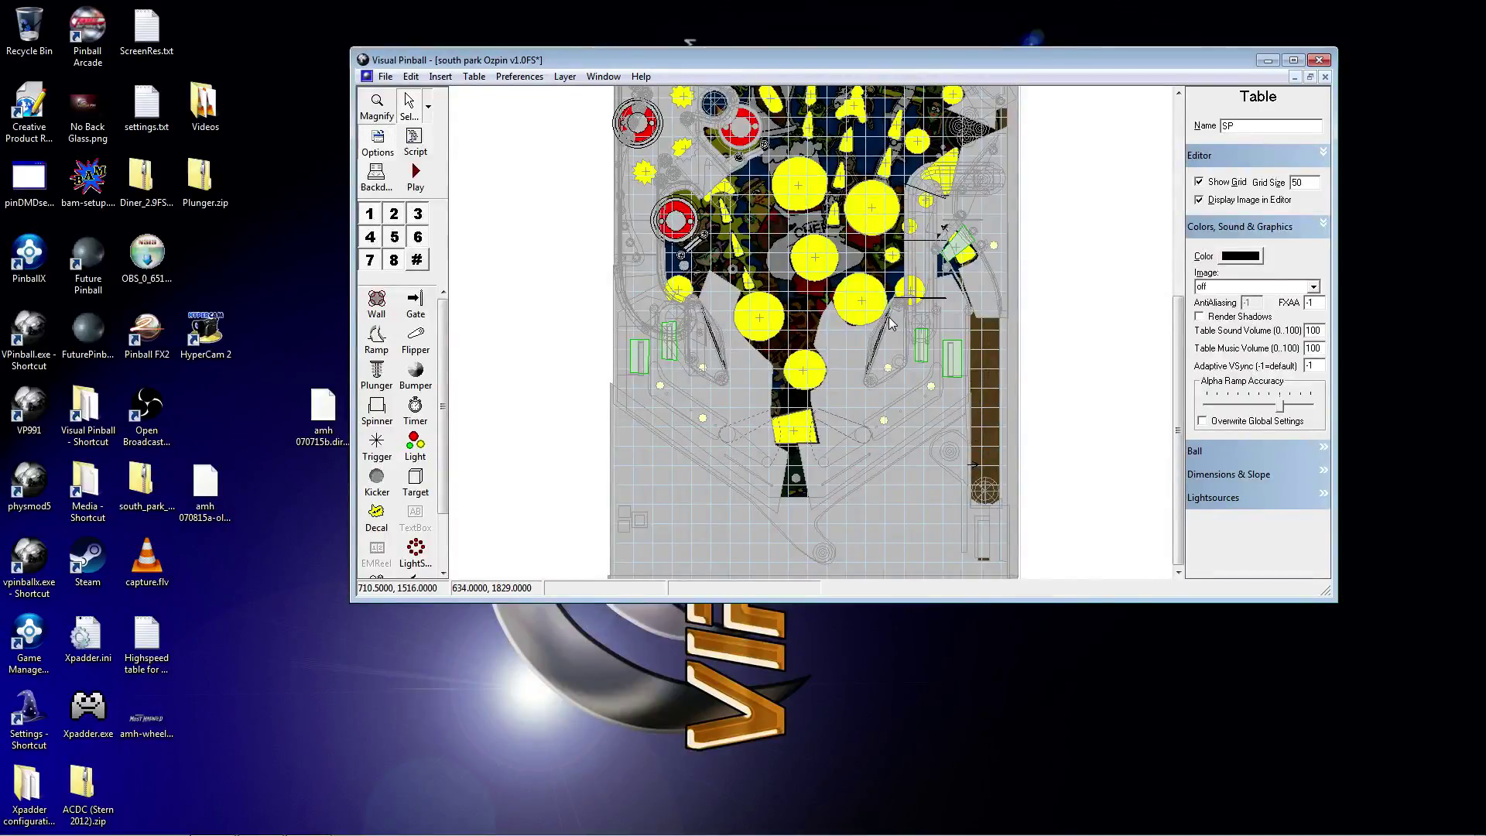
{"action": "left_click_drag", "start_coordinate": [1182, 351], "coordinate": [1198, 151]}
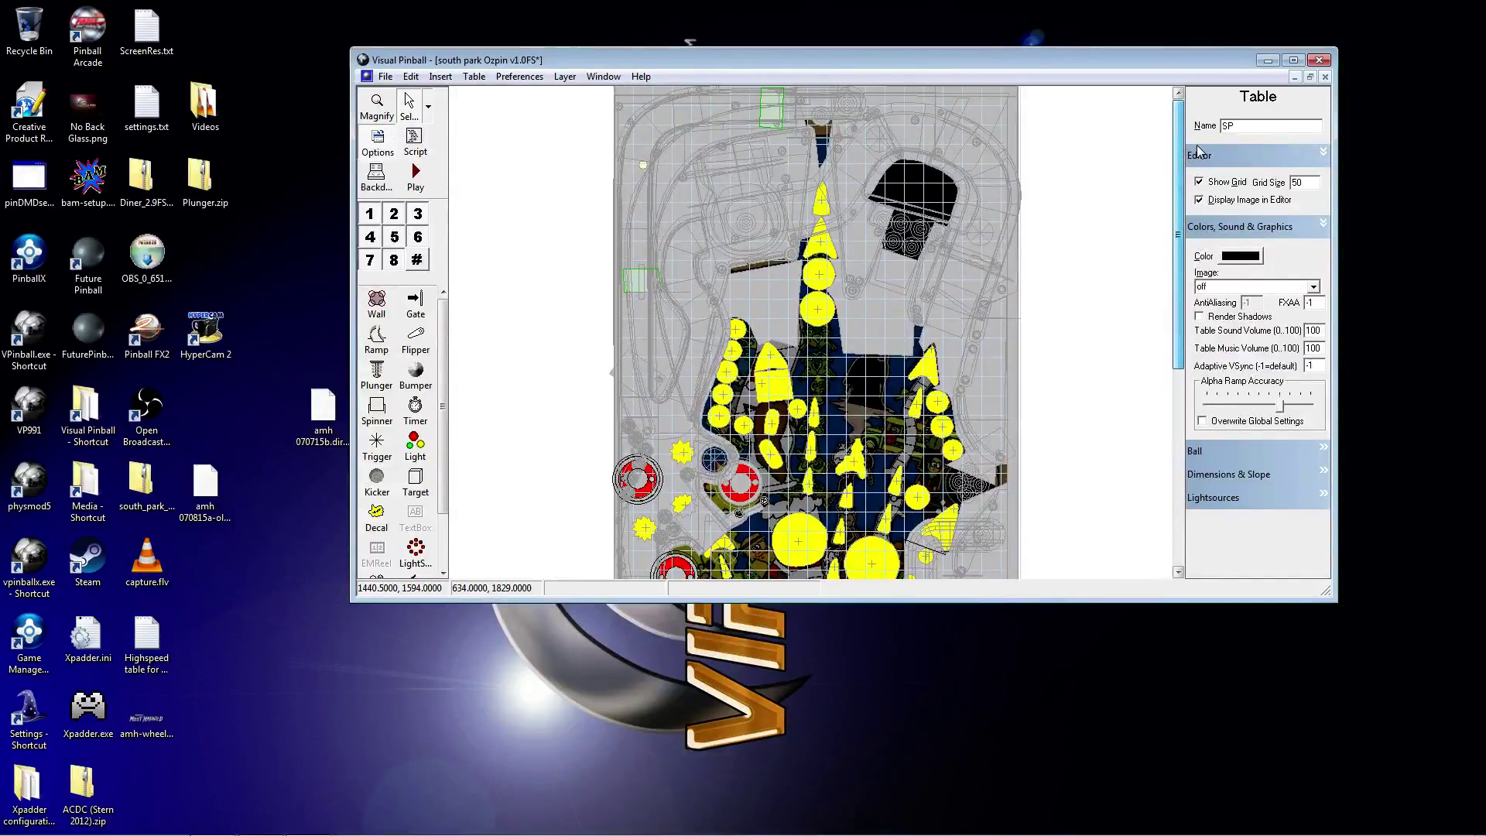
{"action": "left_click_drag", "start_coordinate": [1198, 151], "coordinate": [1180, 316]}
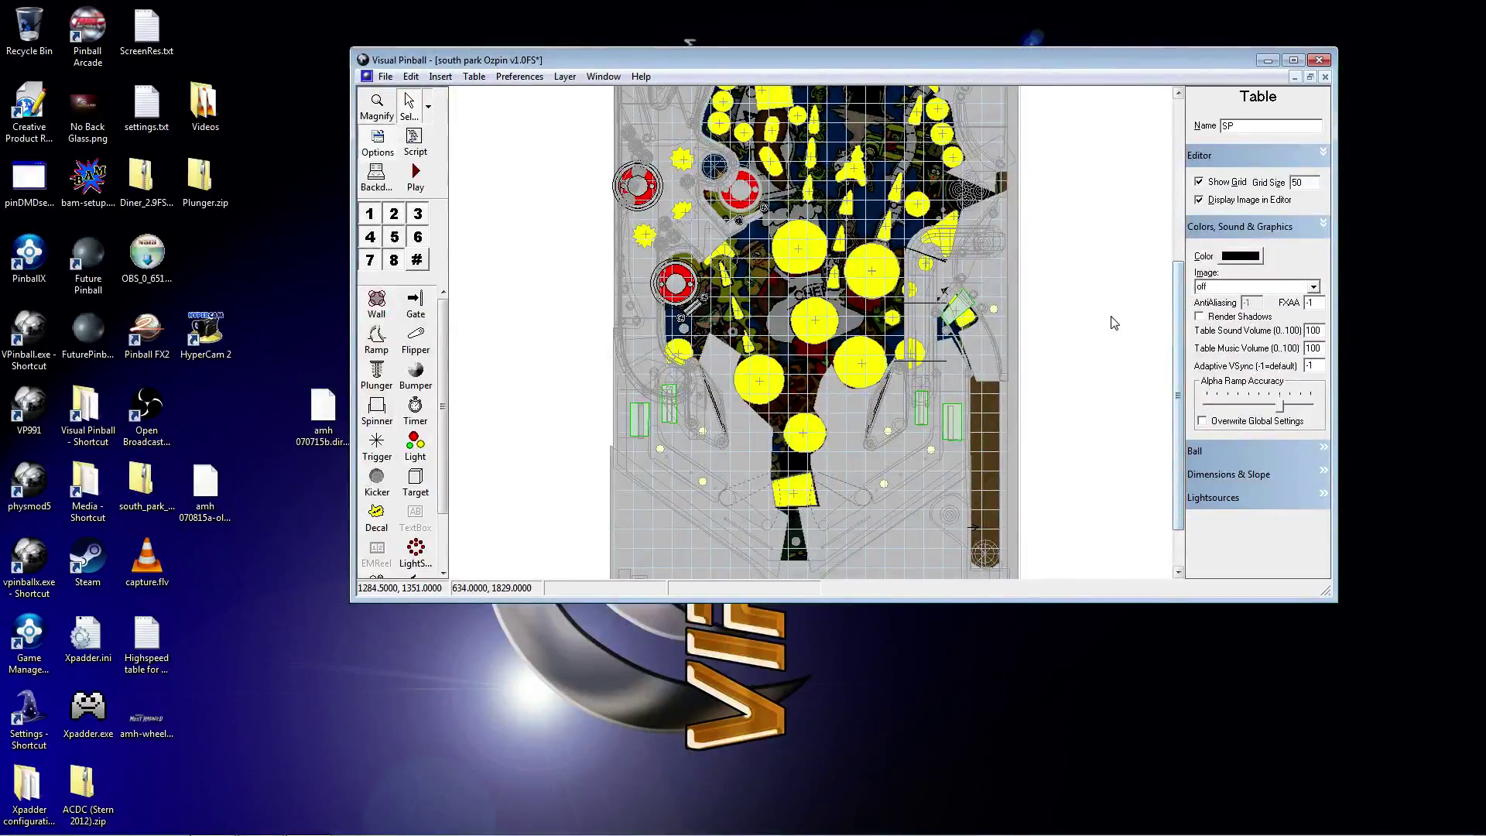
{"action": "left_click_drag", "start_coordinate": [1178, 330], "coordinate": [1179, 274]}
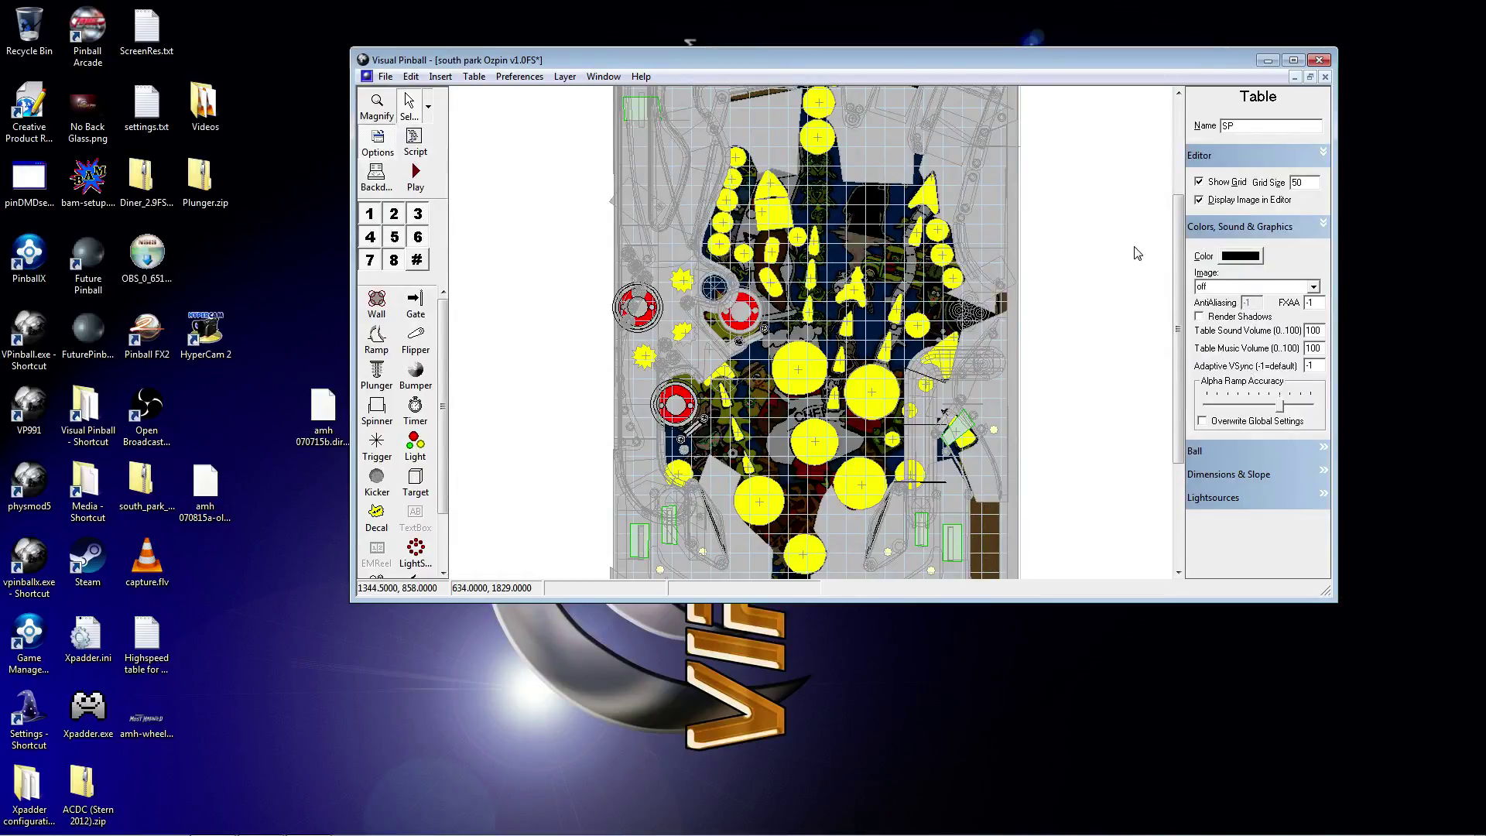
Step: Close the South Park table without saving its changes and open the tz-night.vpt table from the Tables folder
{"action": "left_click", "coordinate": [1325, 77]}
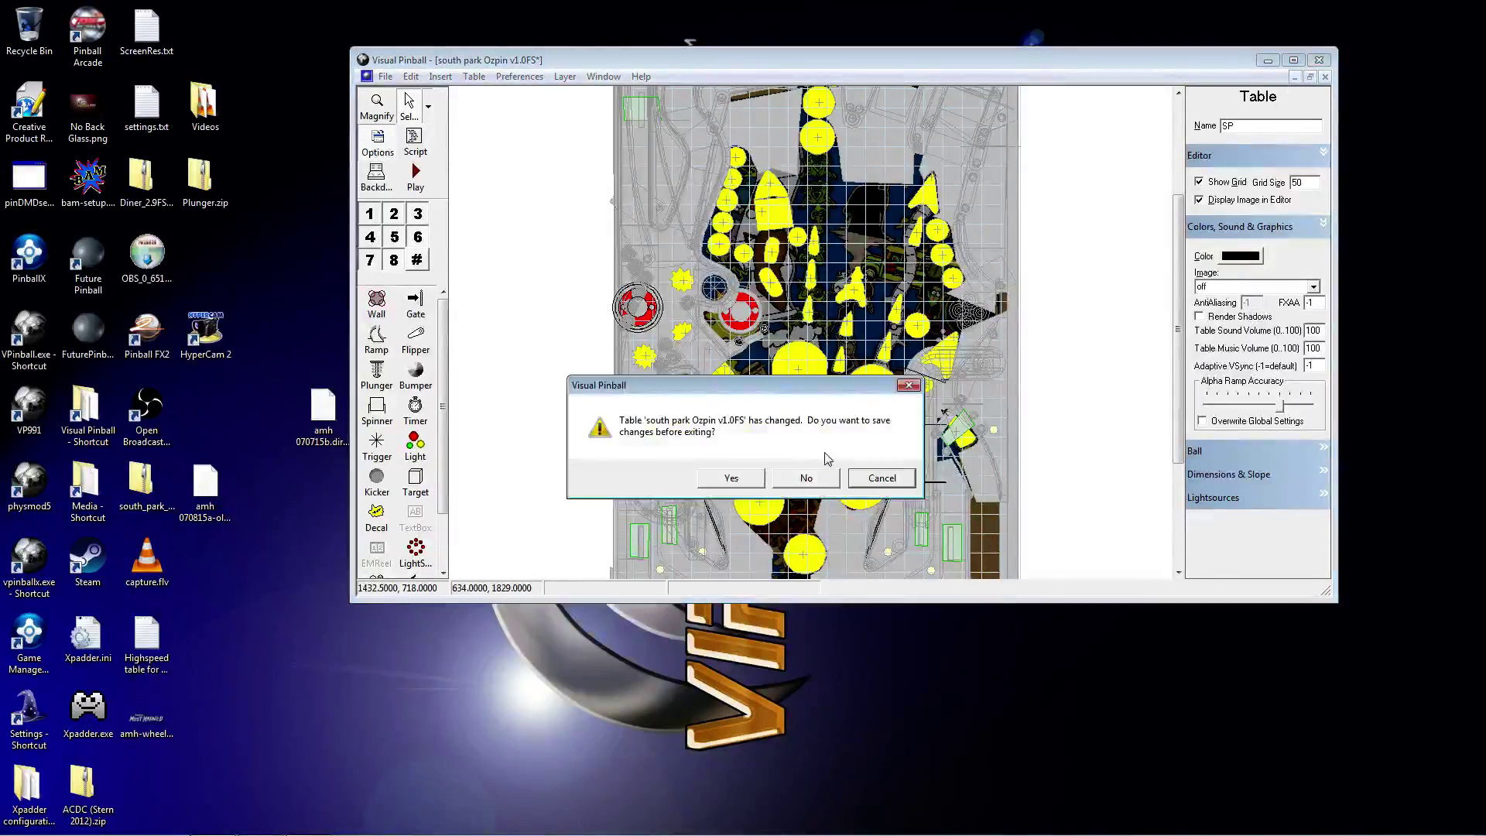
{"action": "left_click", "coordinate": [815, 479]}
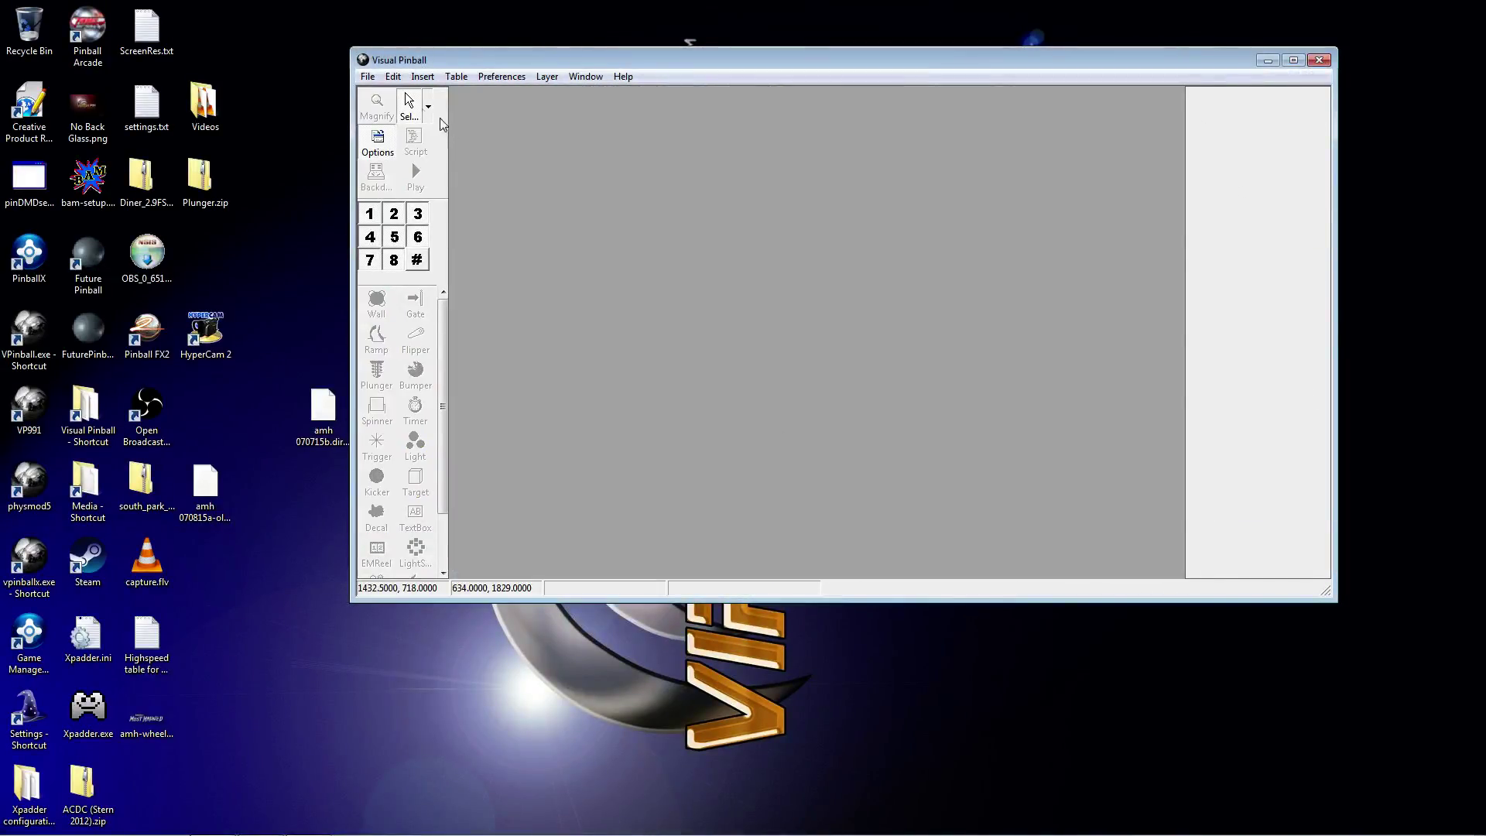
{"action": "left_click", "coordinate": [368, 76]}
{"action": "left_click", "coordinate": [406, 111]}
{"action": "left_click", "coordinate": [546, 257]}
{"action": "type", "text": "tw"}
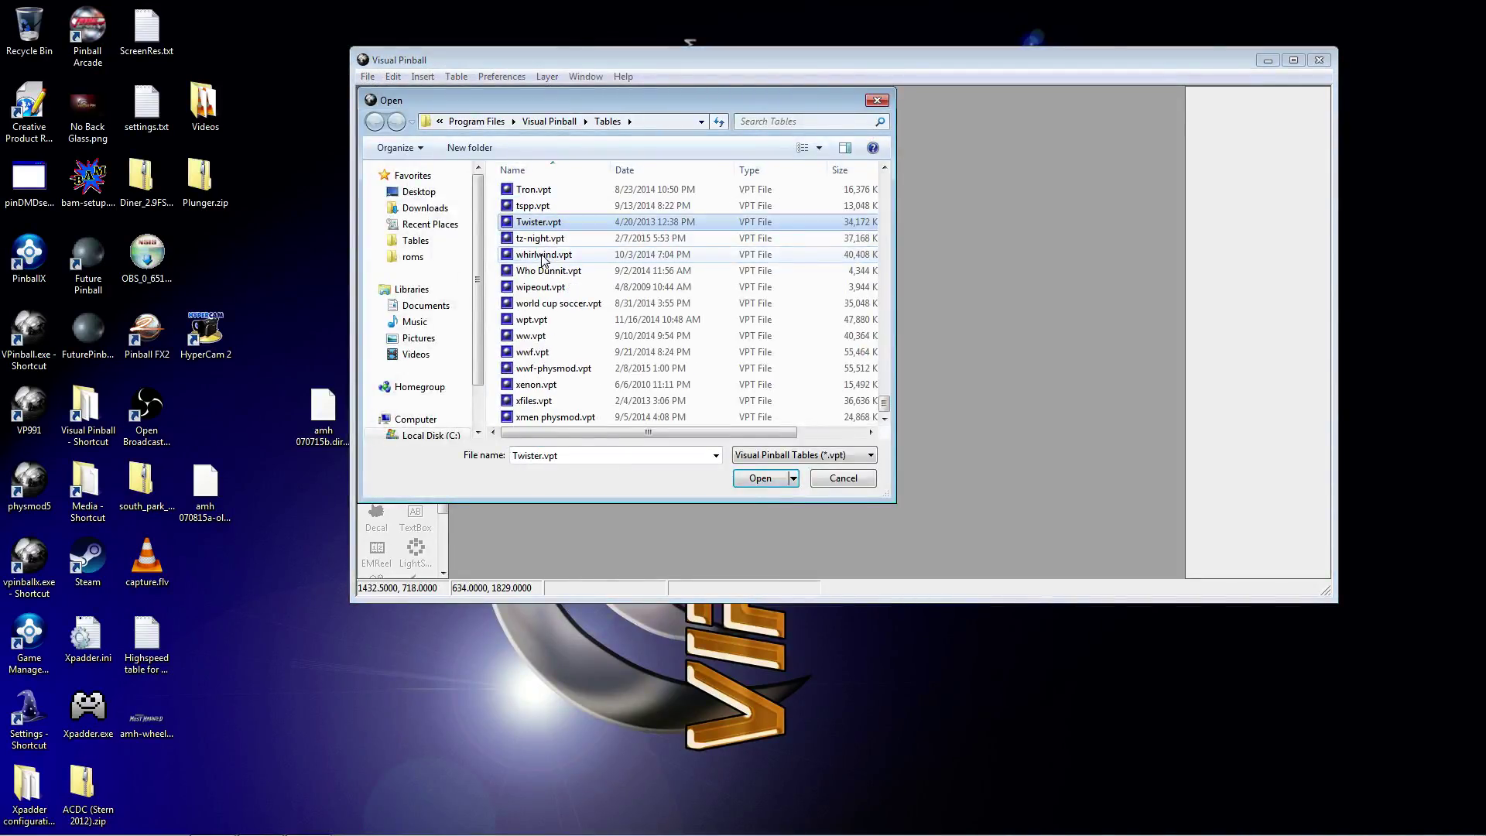
{"action": "left_click", "coordinate": [561, 239]}
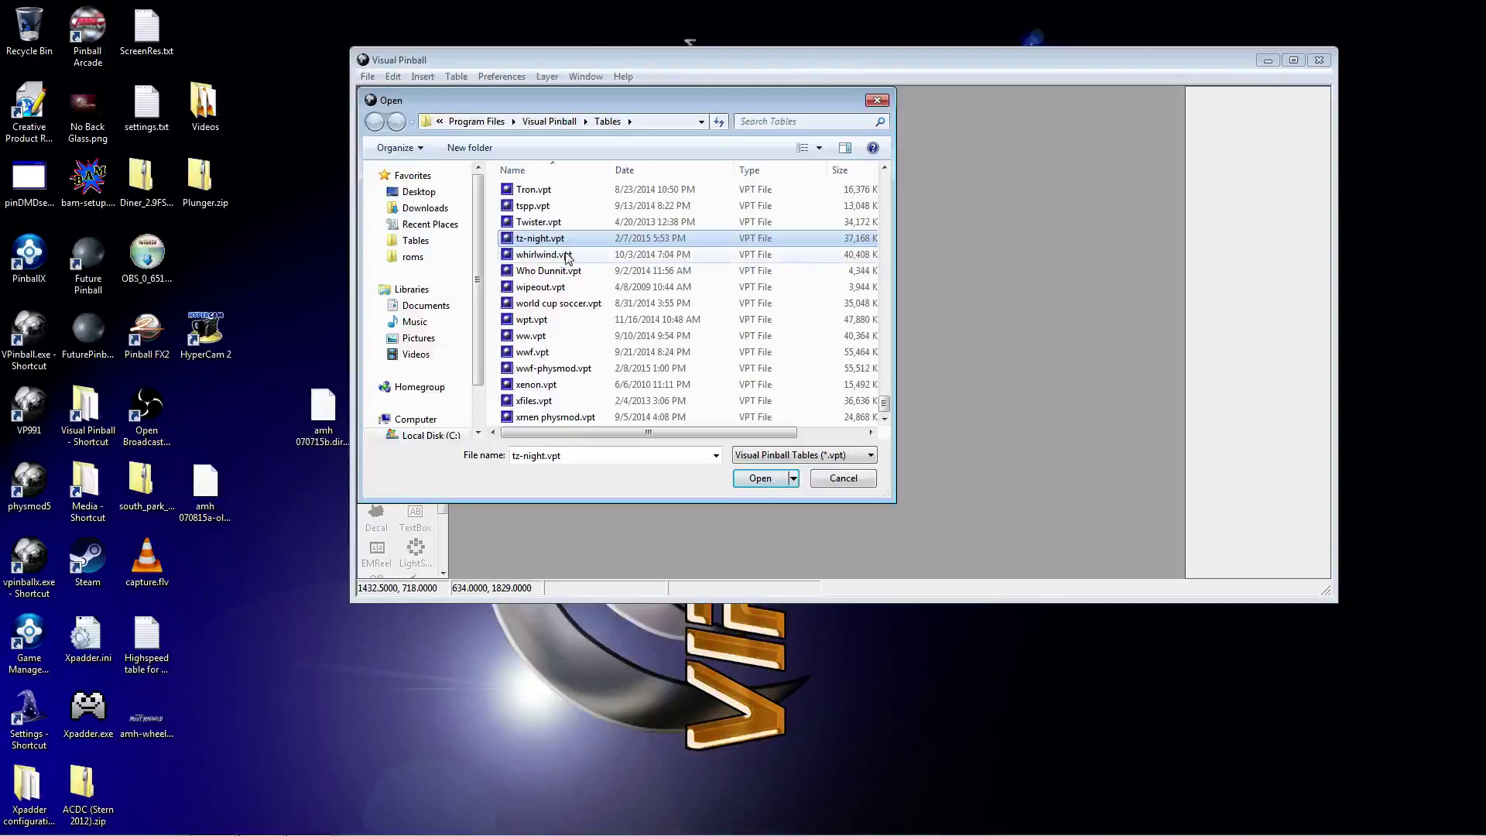
{"action": "double_click", "coordinate": [539, 239]}
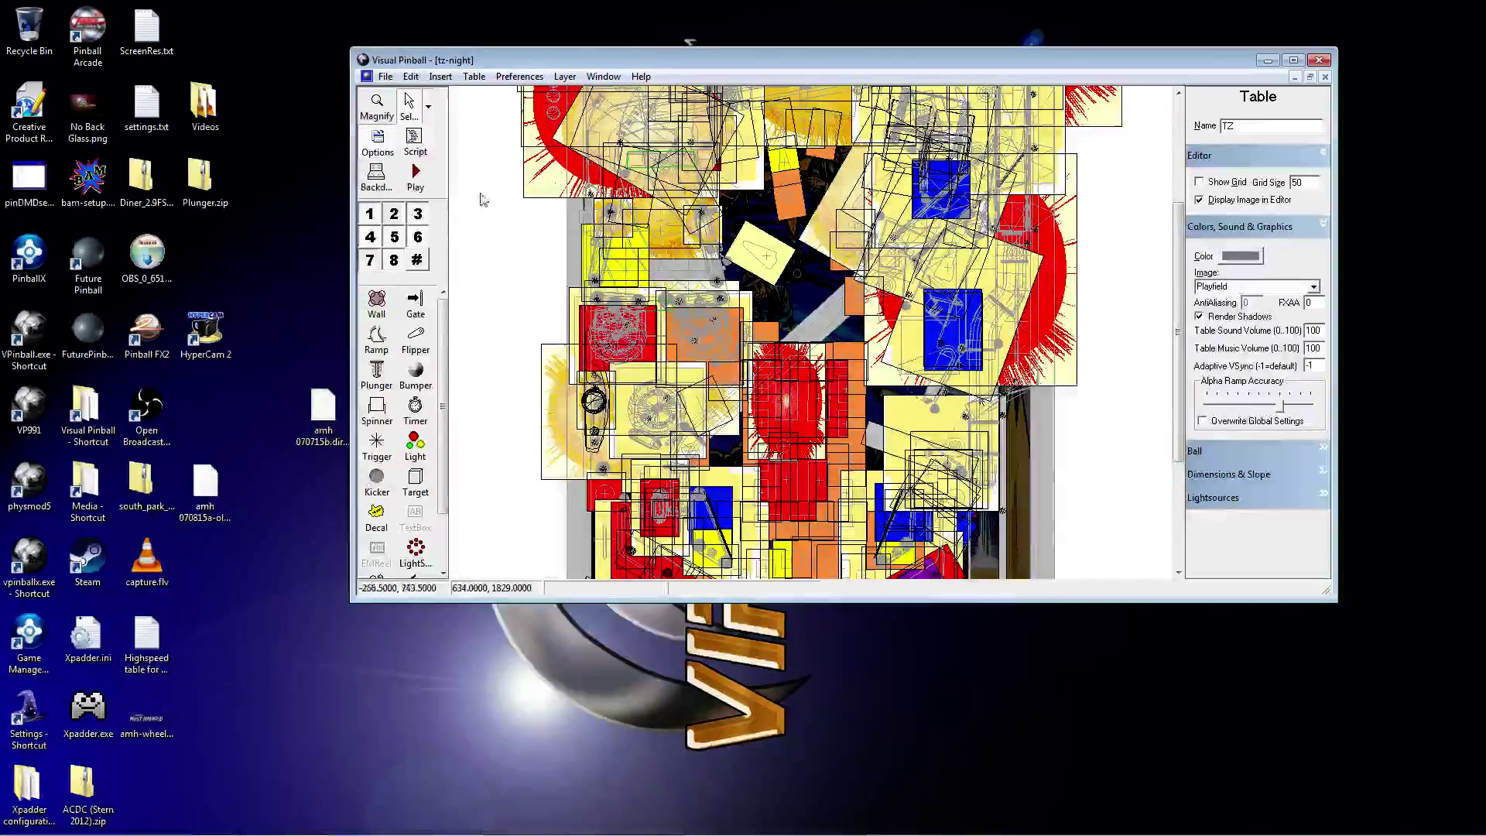
Step: Select the LeftFlipper element by name, review its physics settings, and deselect it
{"action": "left_click", "coordinate": [411, 77]}
{"action": "left_click", "coordinate": [456, 186]}
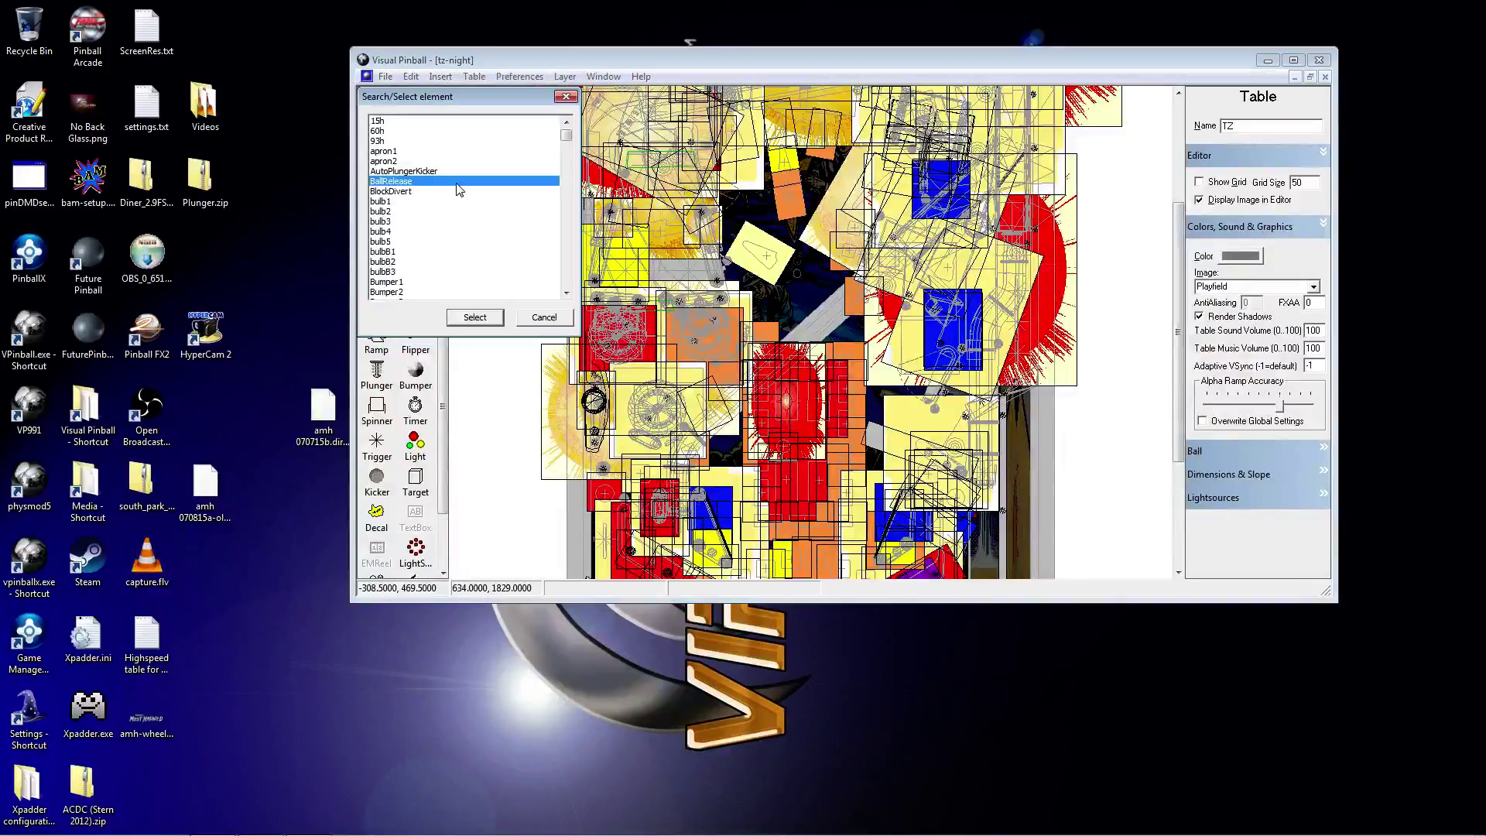
{"action": "type", "text": "le"}
{"action": "scroll", "coordinate": [457, 189], "scroll_direction": "down", "scroll_amount": 2}
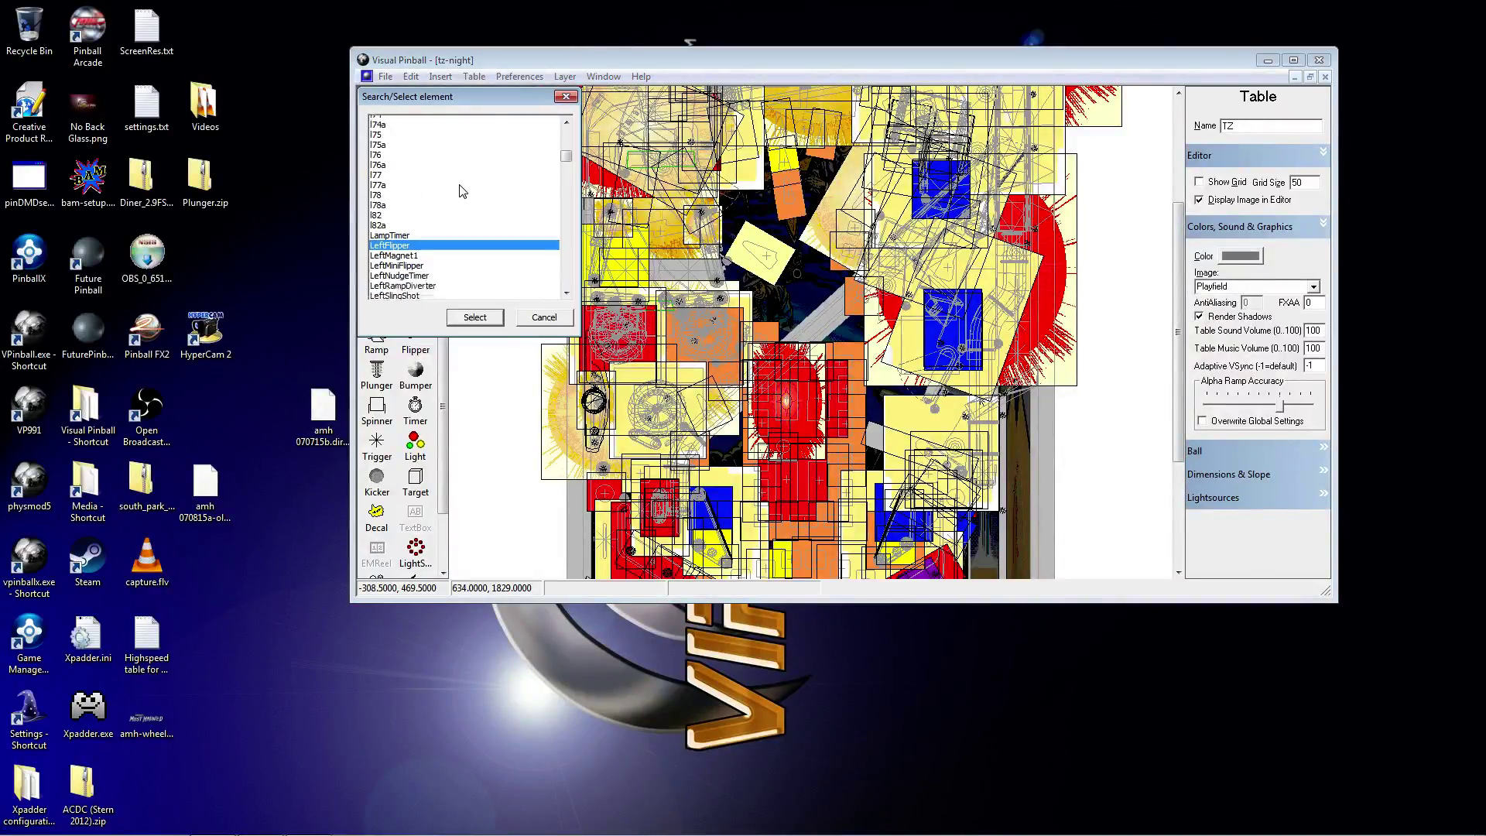
{"action": "left_click", "coordinate": [474, 317]}
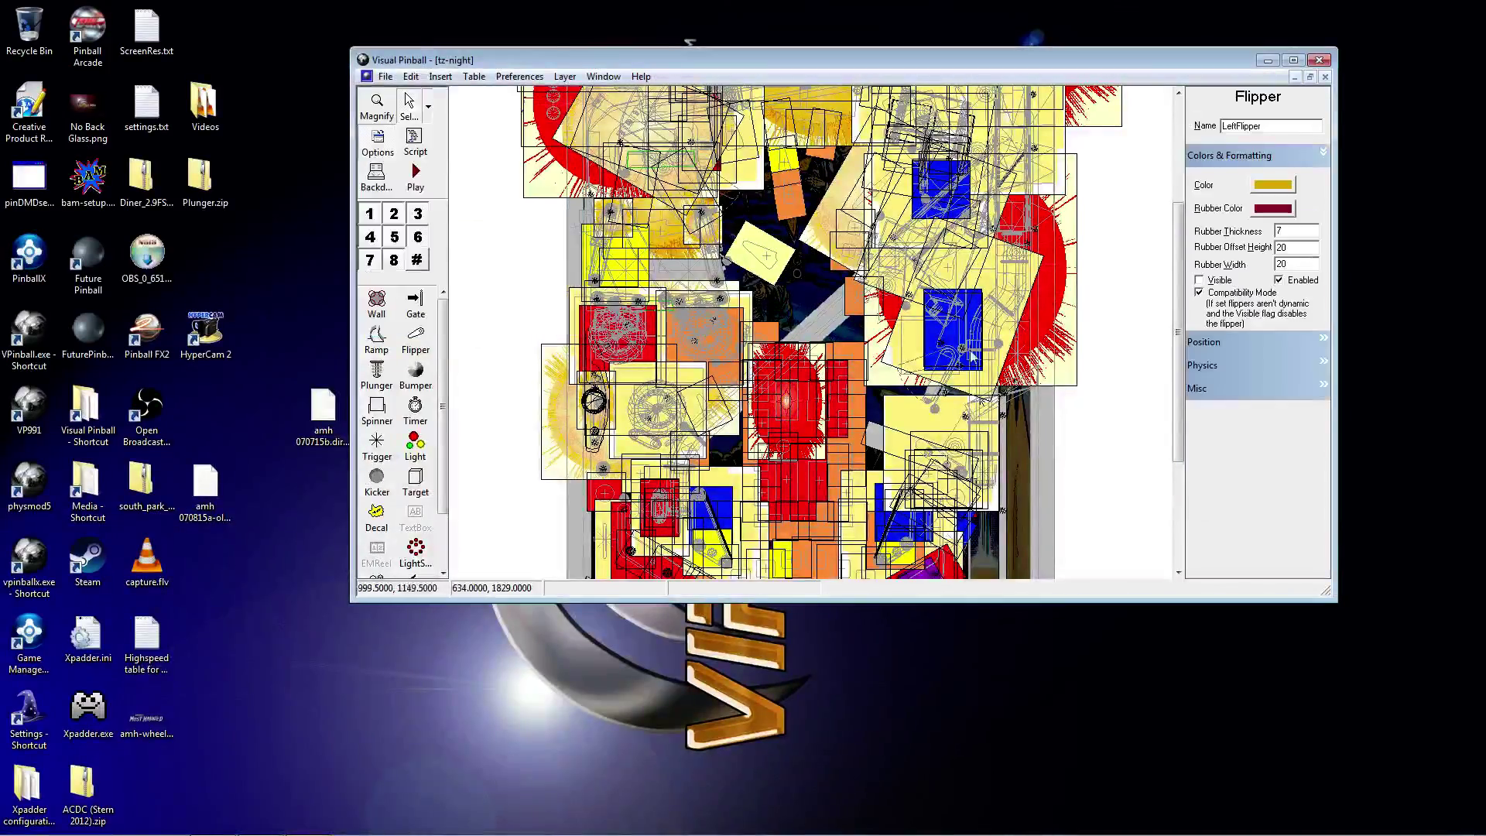
{"action": "left_click", "coordinate": [1318, 365]}
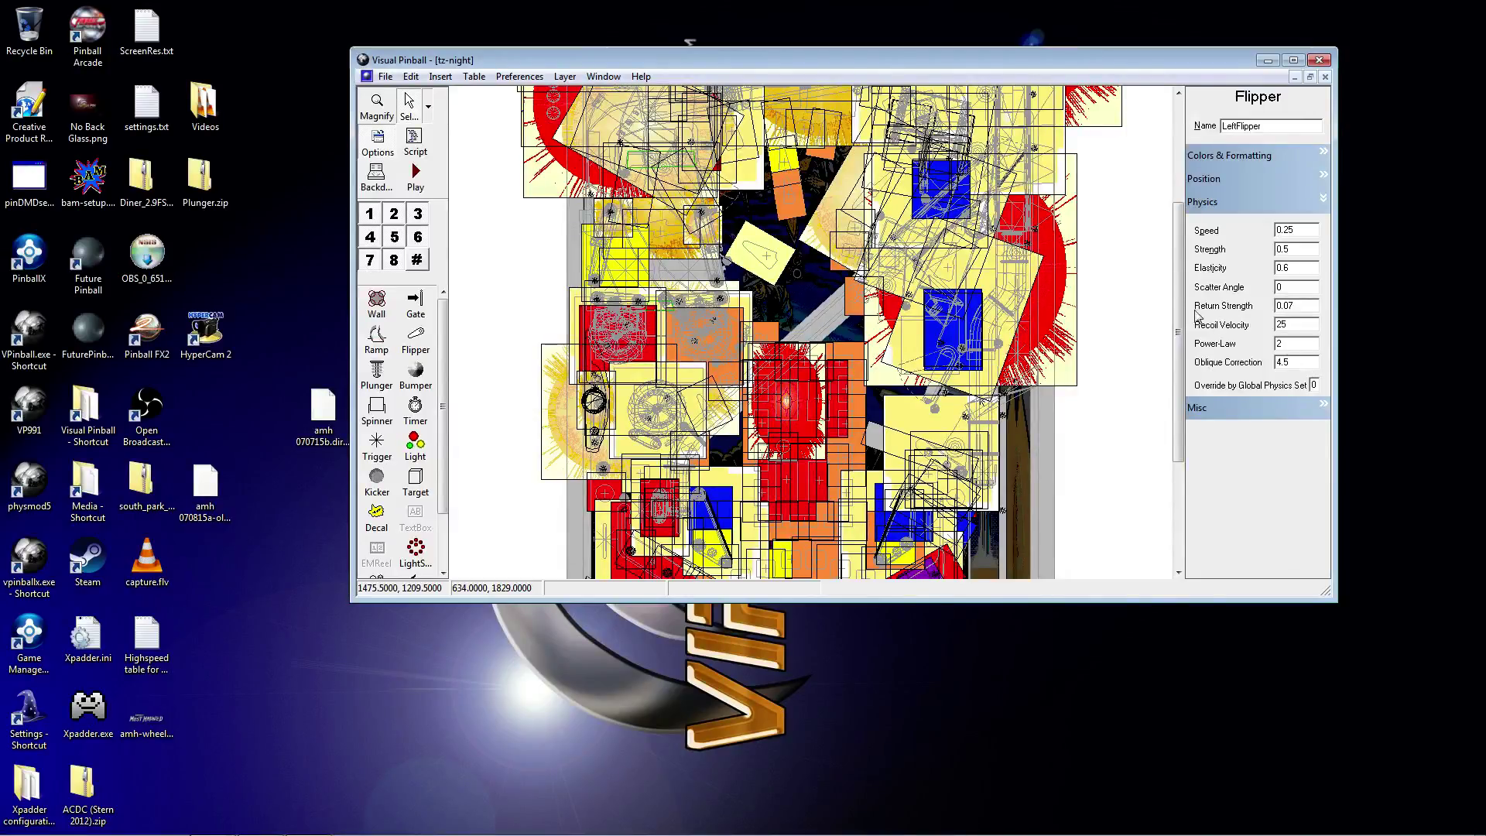
{"action": "left_click", "coordinate": [1160, 299]}
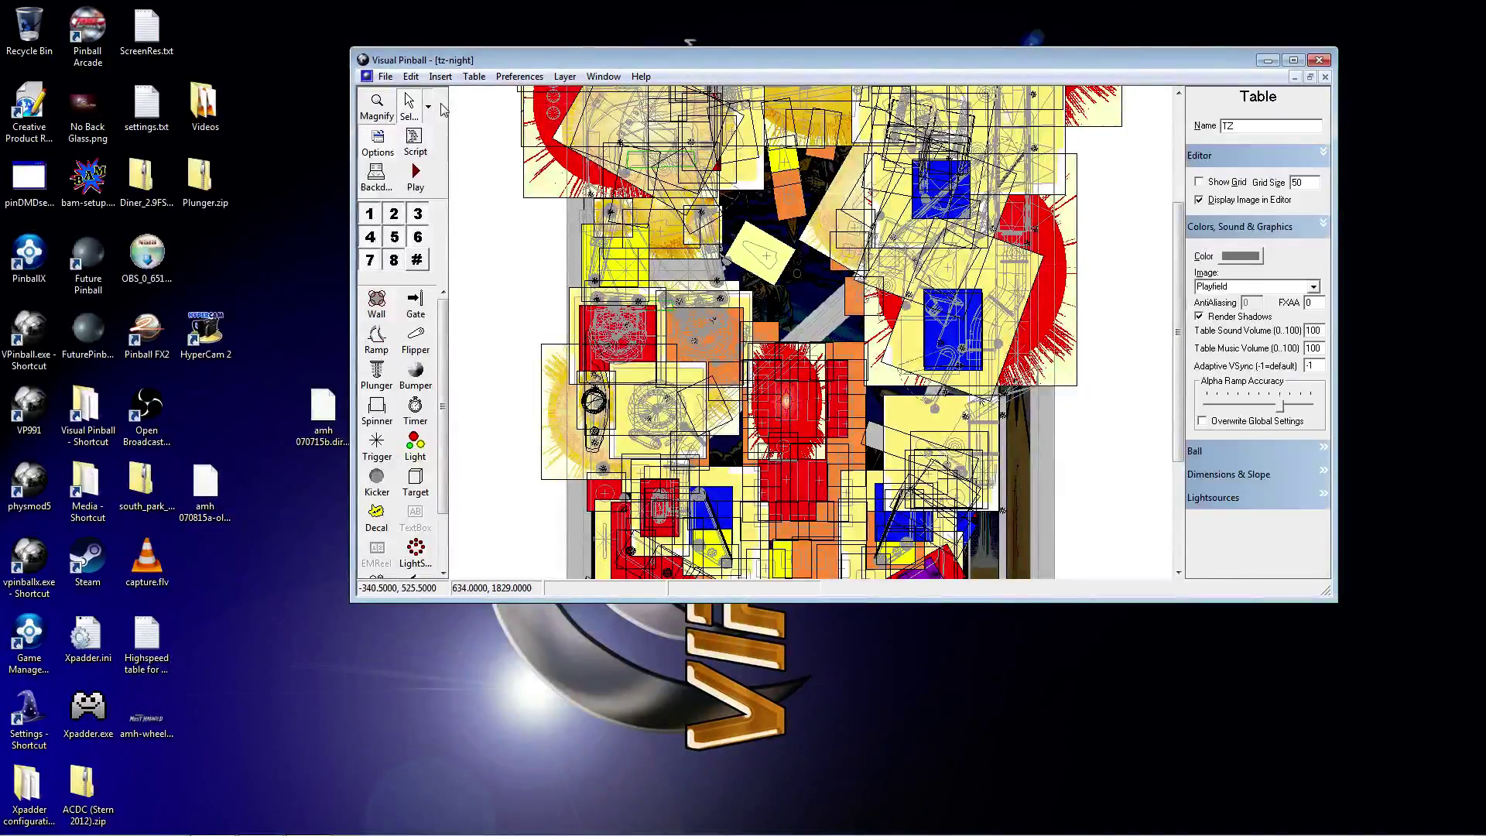
{"action": "left_click", "coordinate": [413, 79]}
{"action": "left_click", "coordinate": [460, 202]}
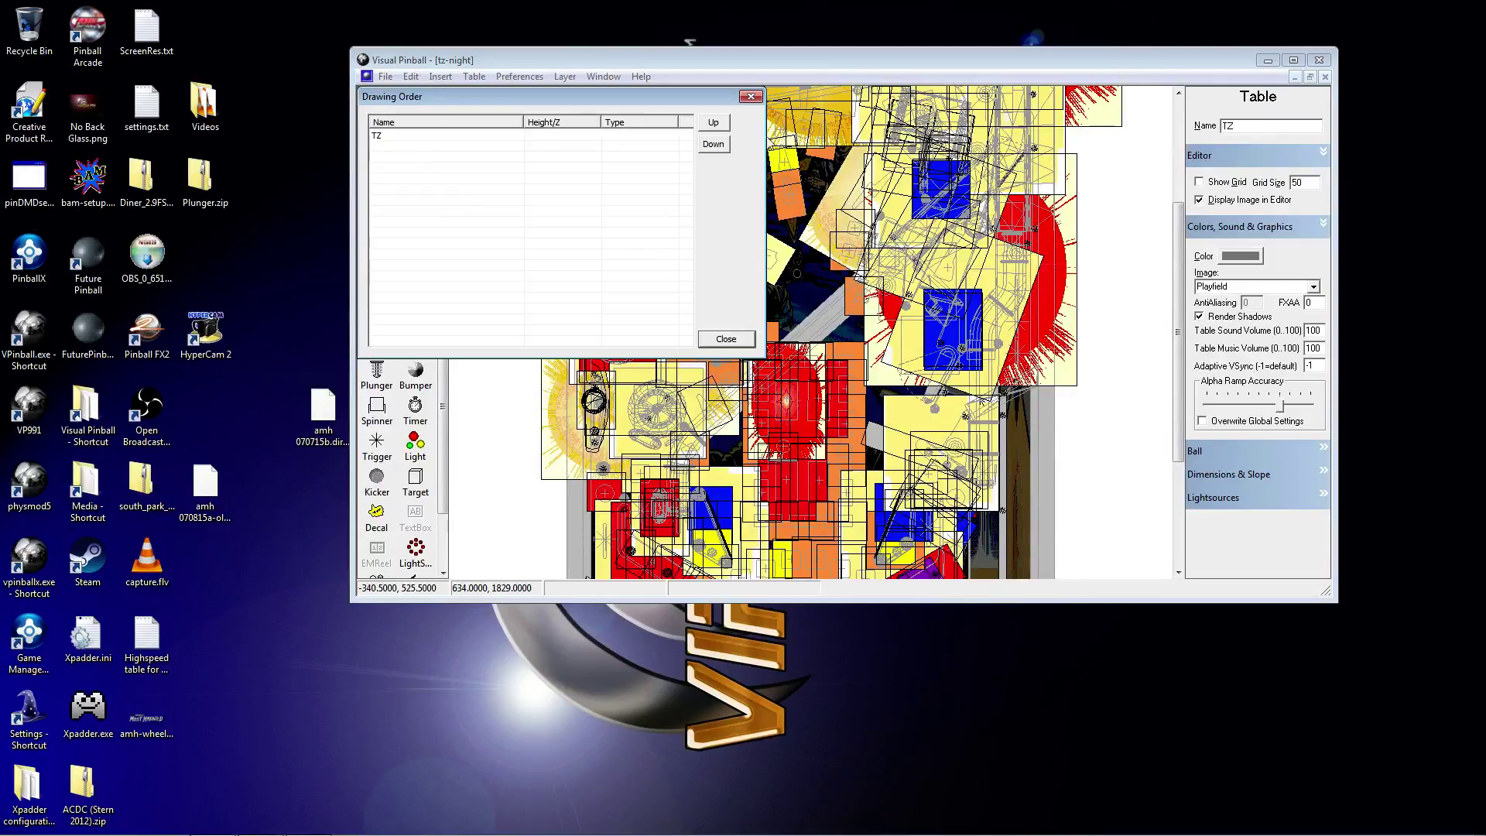
{"action": "left_click", "coordinate": [750, 96]}
Step: Find the LeftMiniFlipper element in the tz-night table's element list and select it
{"action": "left_click", "coordinate": [411, 76]}
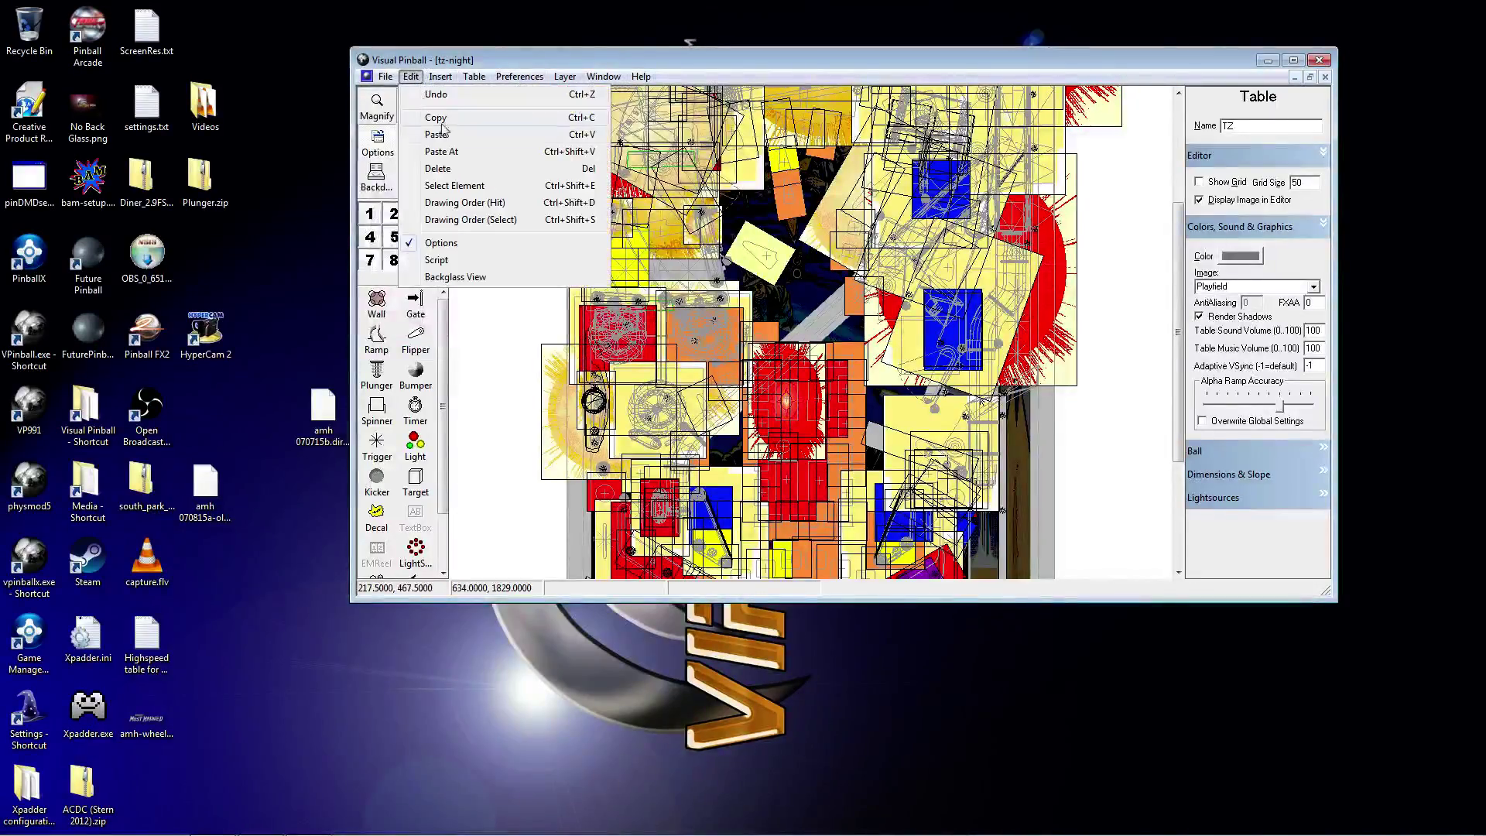
{"action": "left_click", "coordinate": [434, 186]}
{"action": "left_click", "coordinate": [455, 192]}
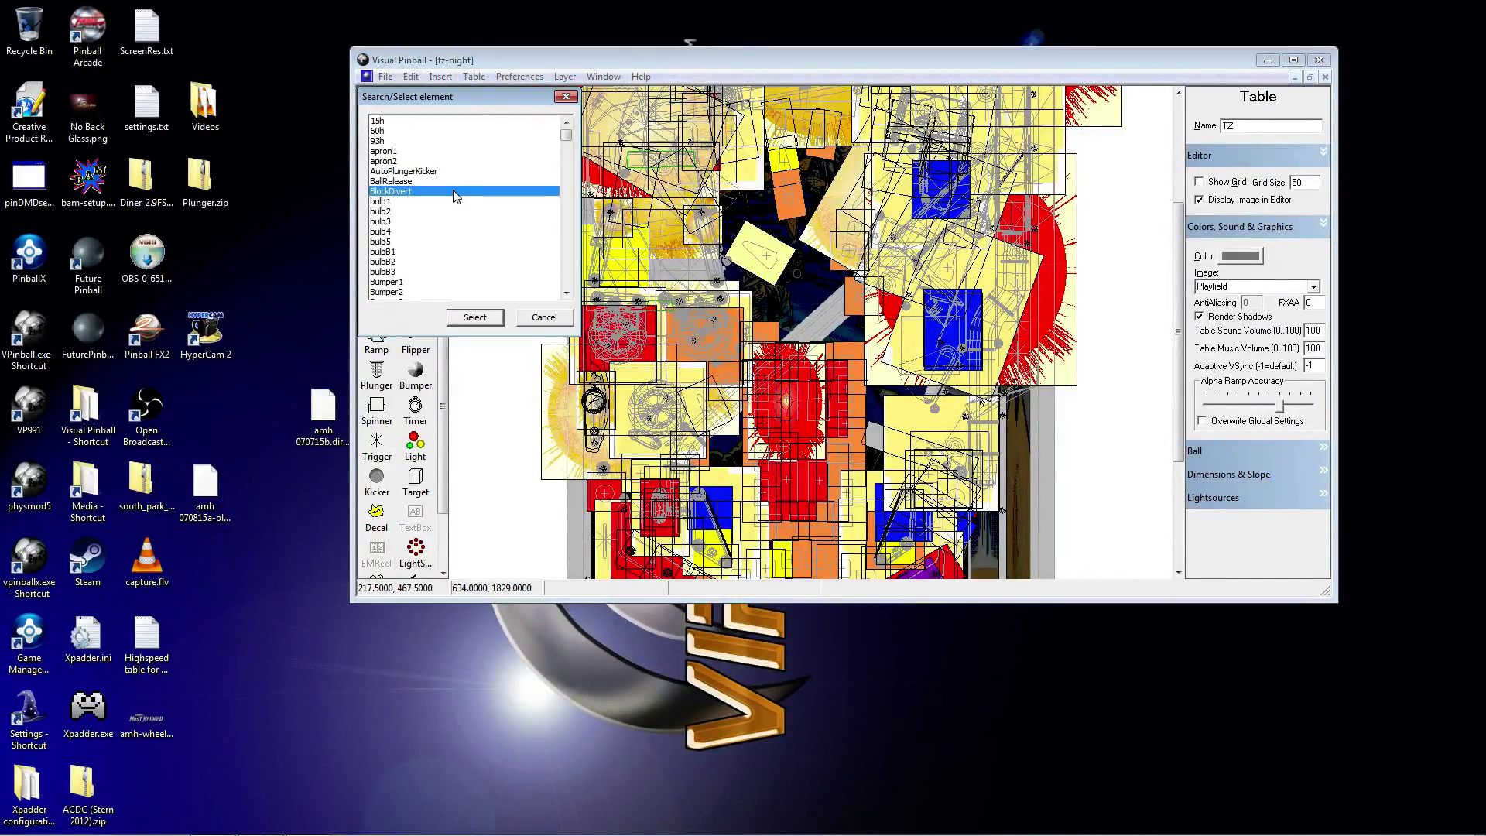
{"action": "key", "text": "p"}
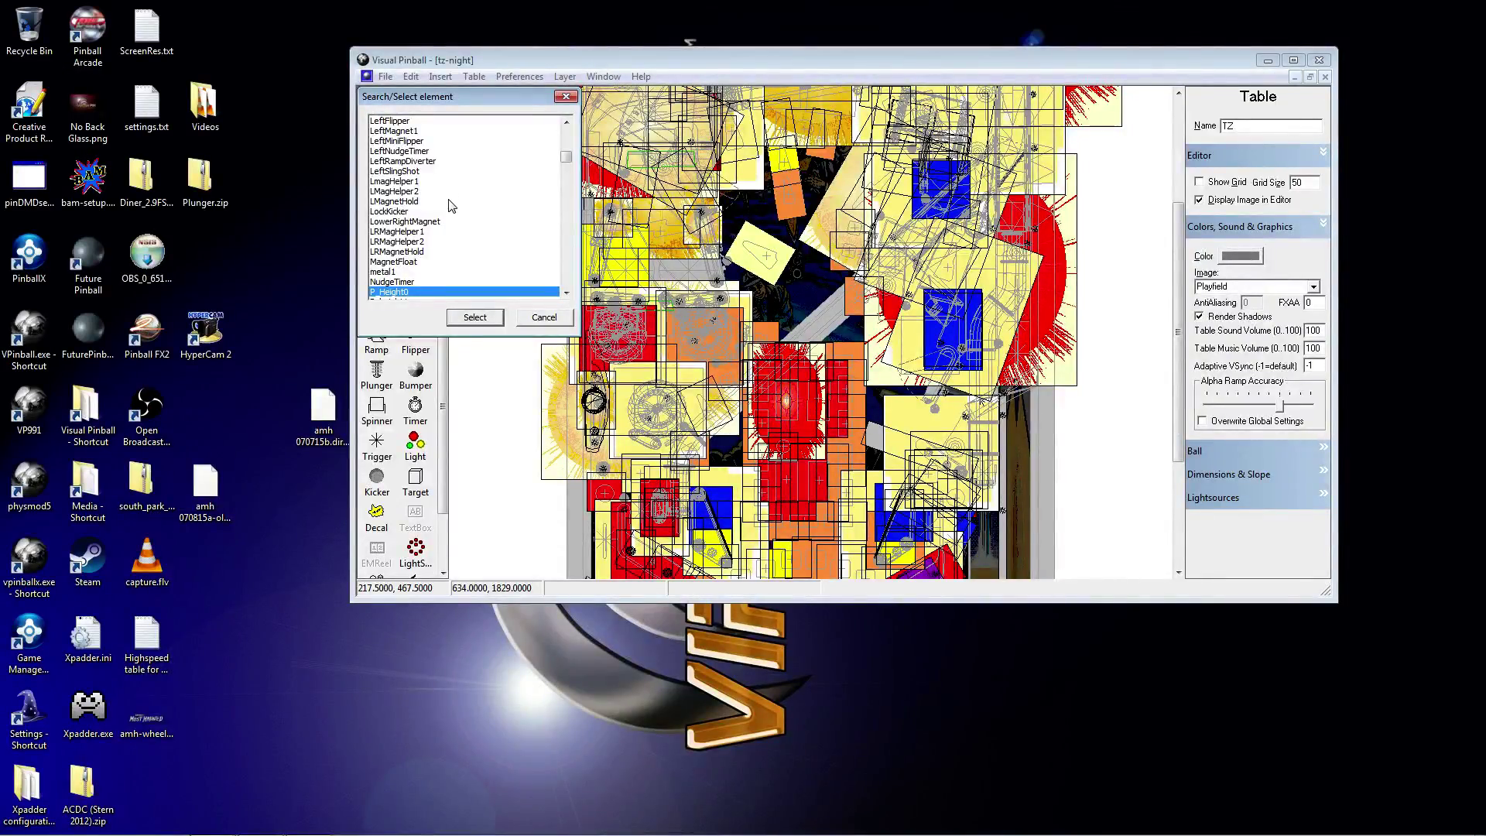
{"action": "left_click", "coordinate": [437, 242]}
{"action": "scroll", "coordinate": [437, 246], "scroll_direction": "up", "scroll_amount": 1}
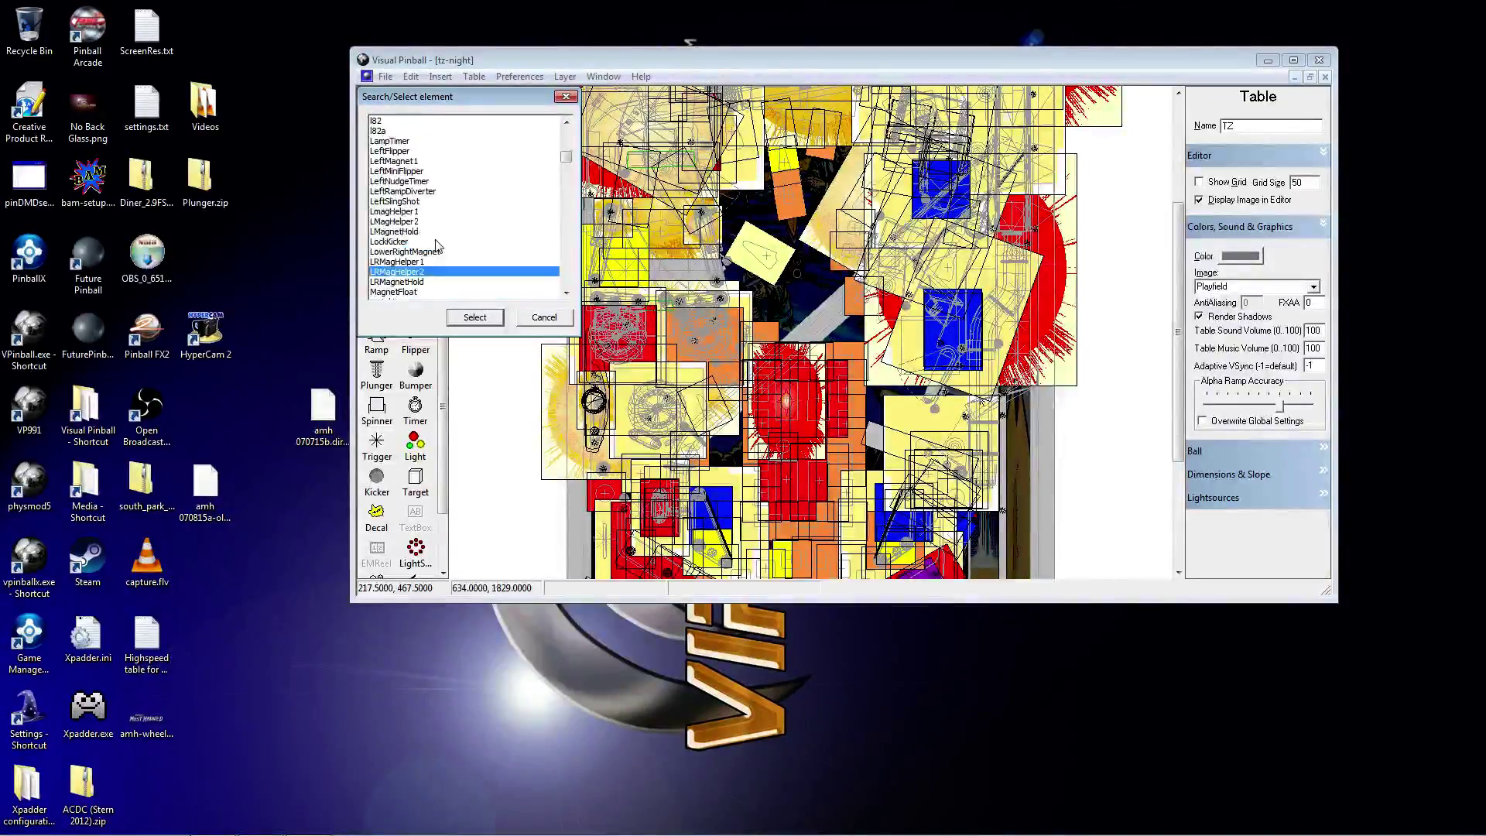
{"action": "left_click", "coordinate": [418, 171]}
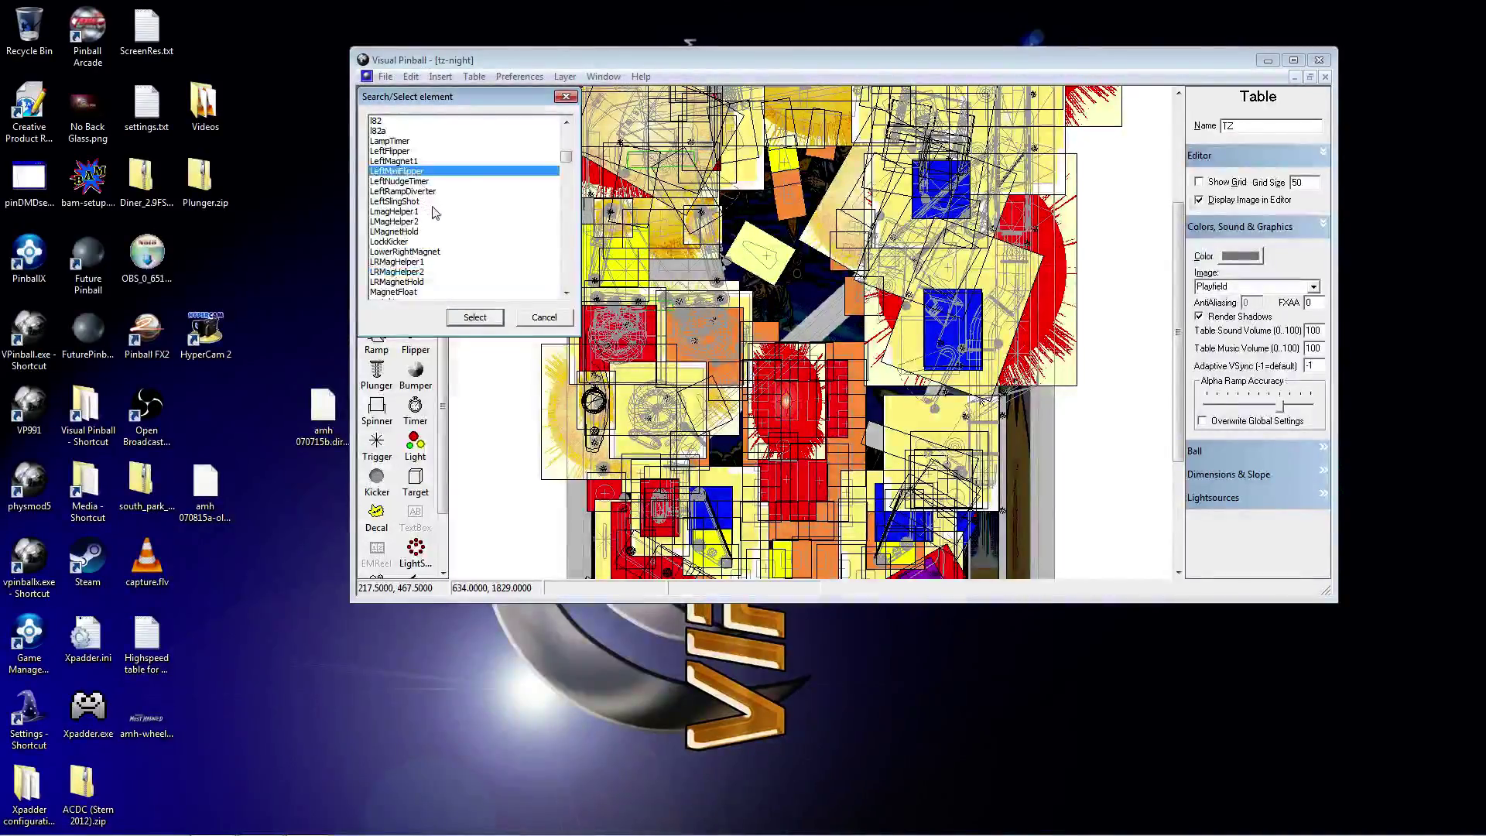
{"action": "left_click", "coordinate": [485, 318]}
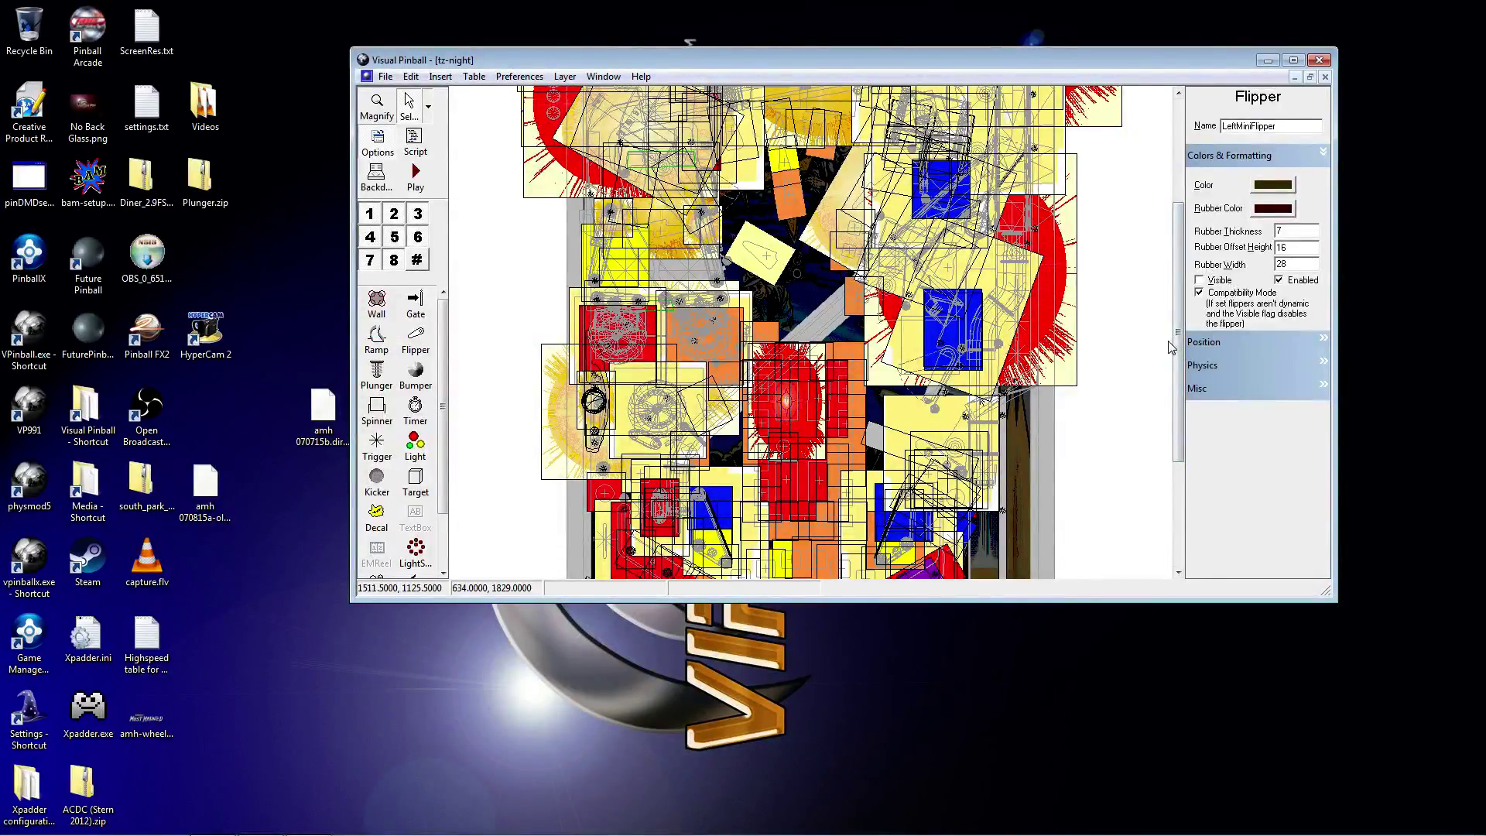
Step: Review the physics settings of the LeftMiniFlipper, including its scatter angle
{"action": "scroll", "coordinate": [1100, 335], "scroll_direction": "up", "scroll_amount": 2}
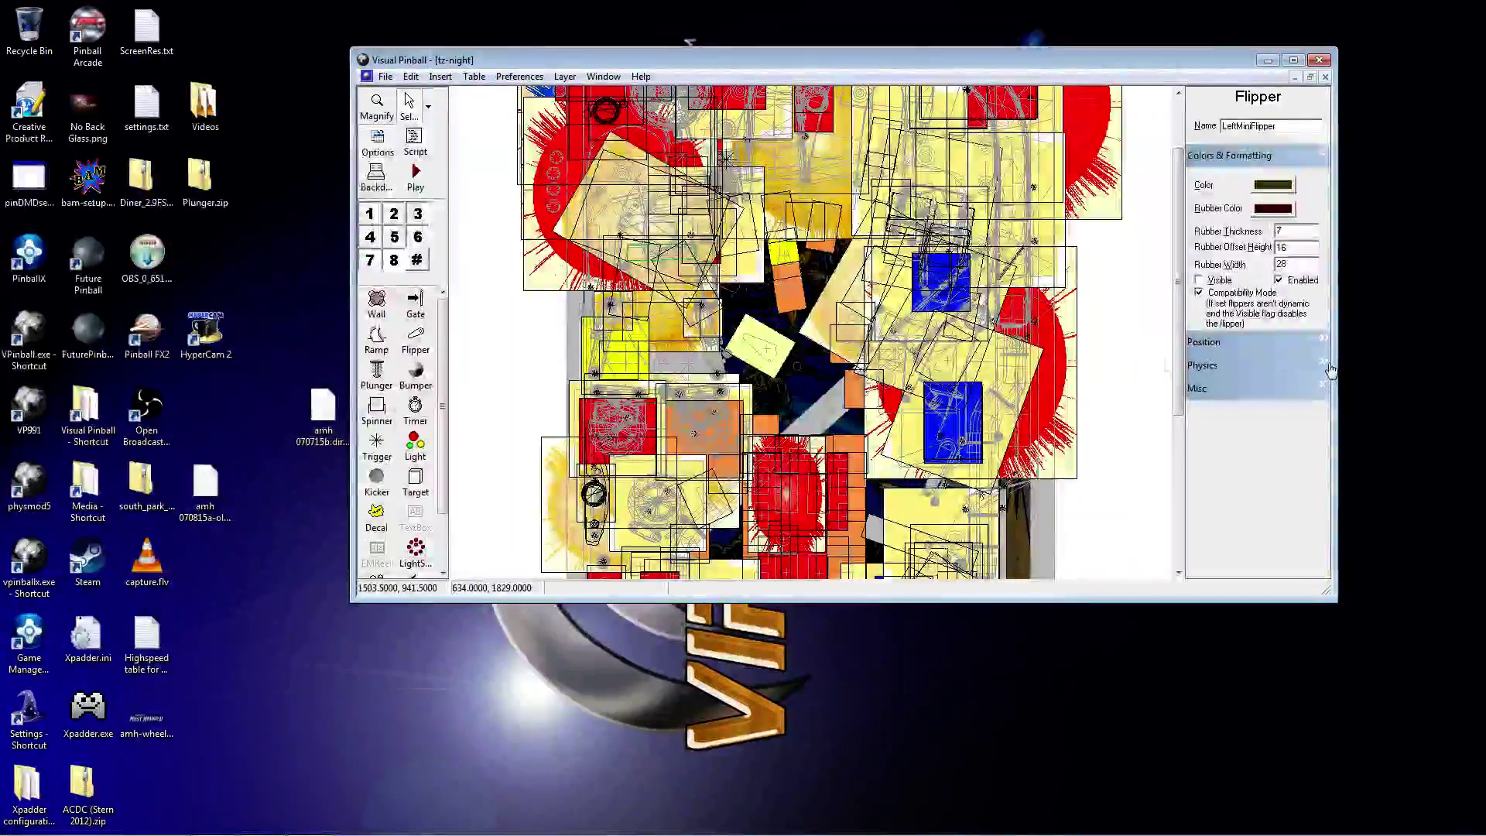
{"action": "left_click", "coordinate": [1324, 364]}
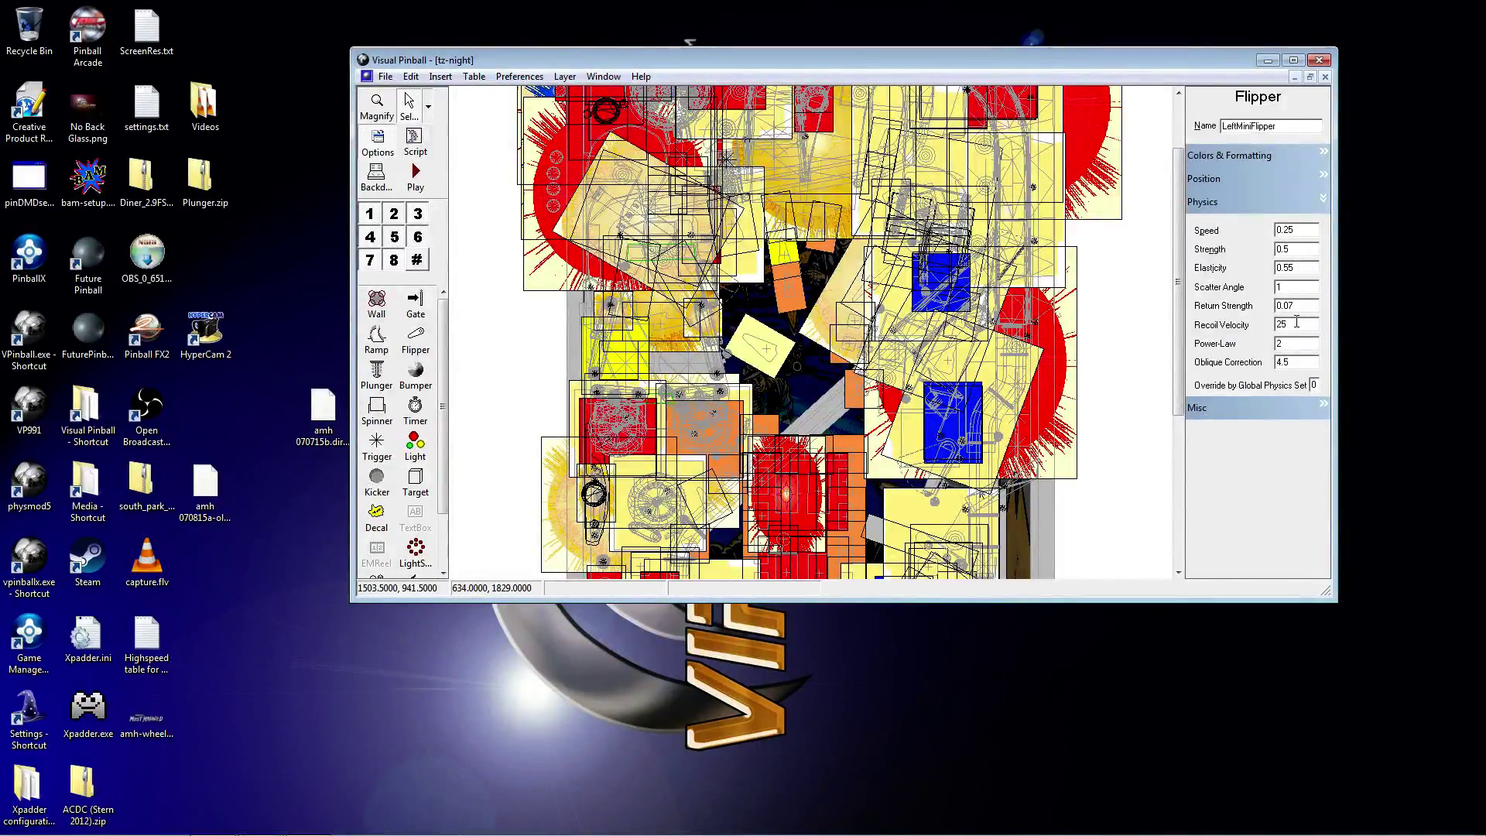
{"action": "double_click", "coordinate": [1285, 289]}
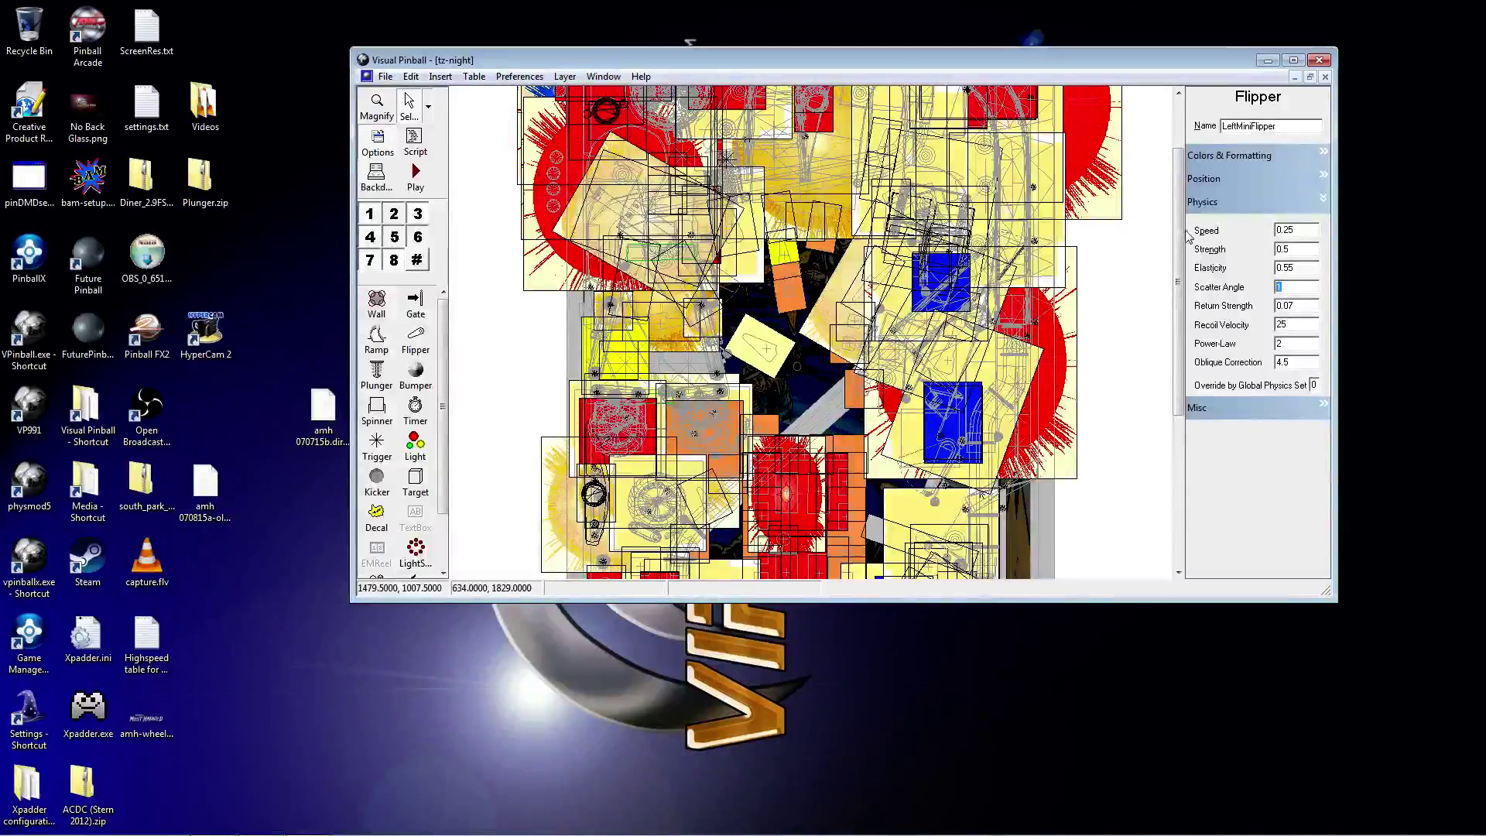
{"action": "left_click_drag", "start_coordinate": [1180, 231], "coordinate": [1180, 184]}
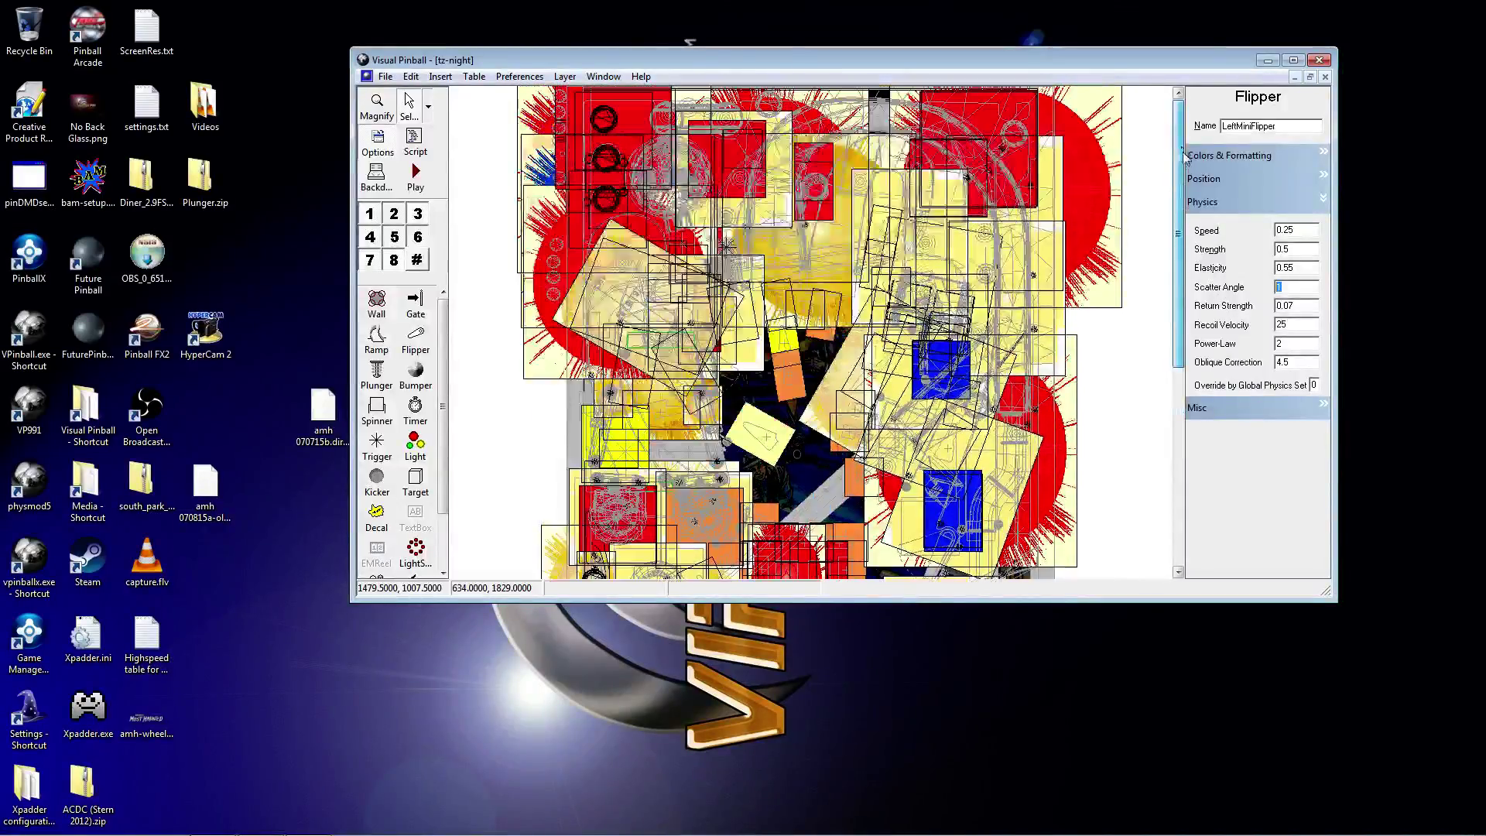
Step: Close the tz-night table and quit the table editor
{"action": "left_click", "coordinate": [1326, 77]}
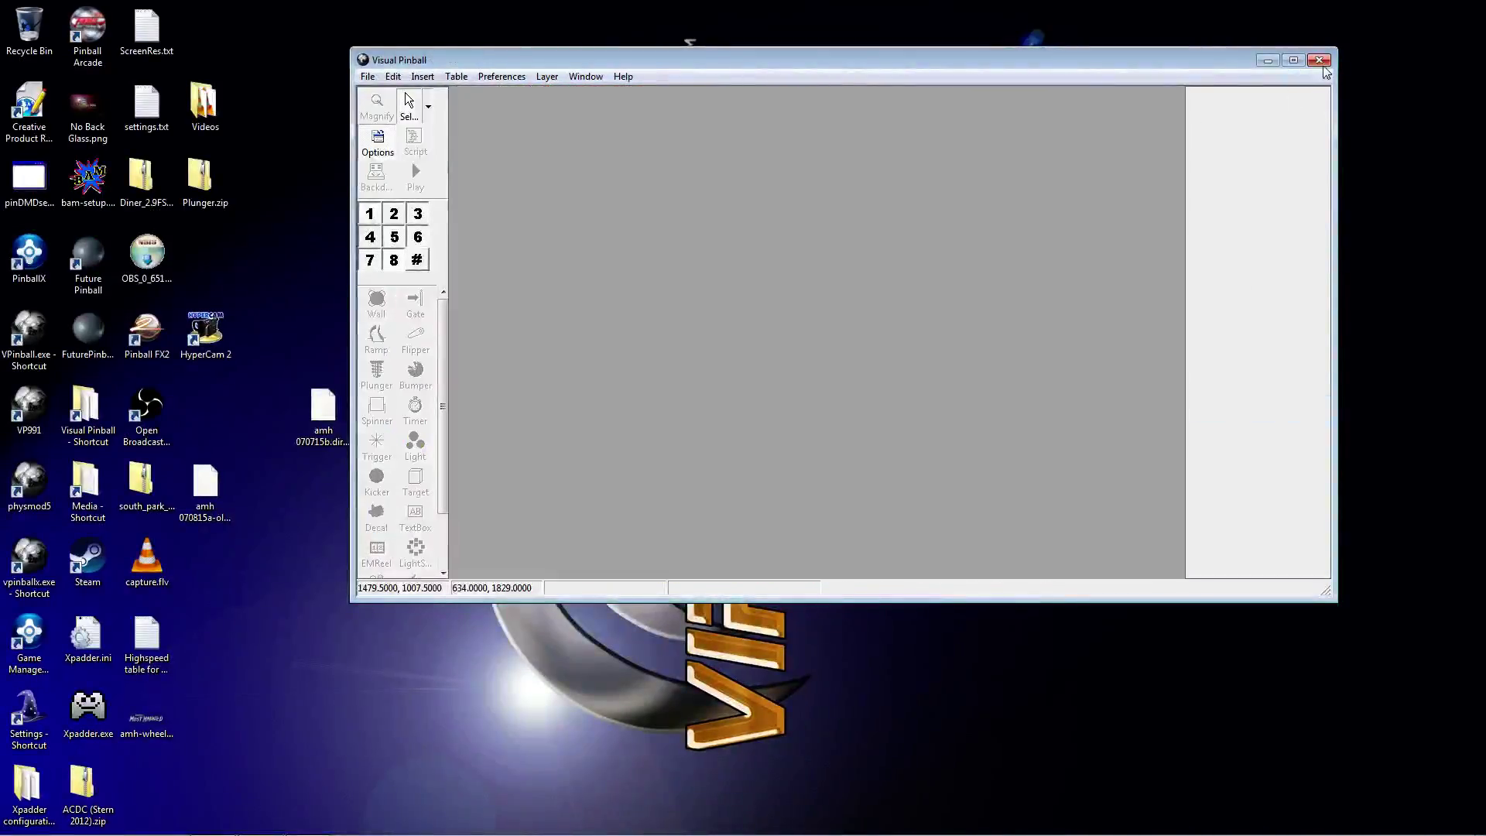
{"action": "left_click", "coordinate": [1319, 60]}
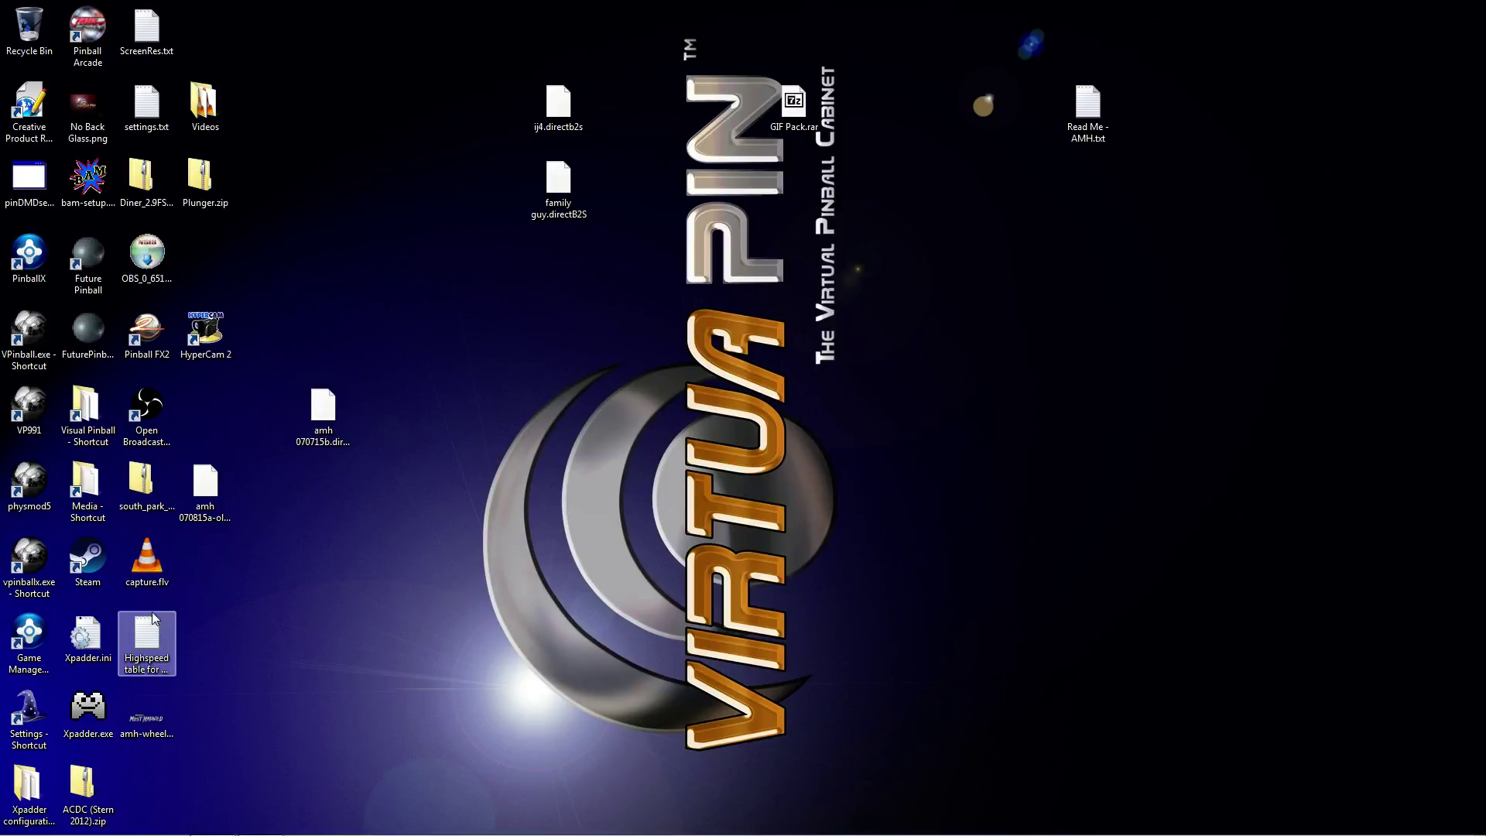
Step: Delete south park Ozpin v1.0FS.vpt from the Visual Pinball Tables folder and close the folder
{"action": "double_click", "coordinate": [88, 414]}
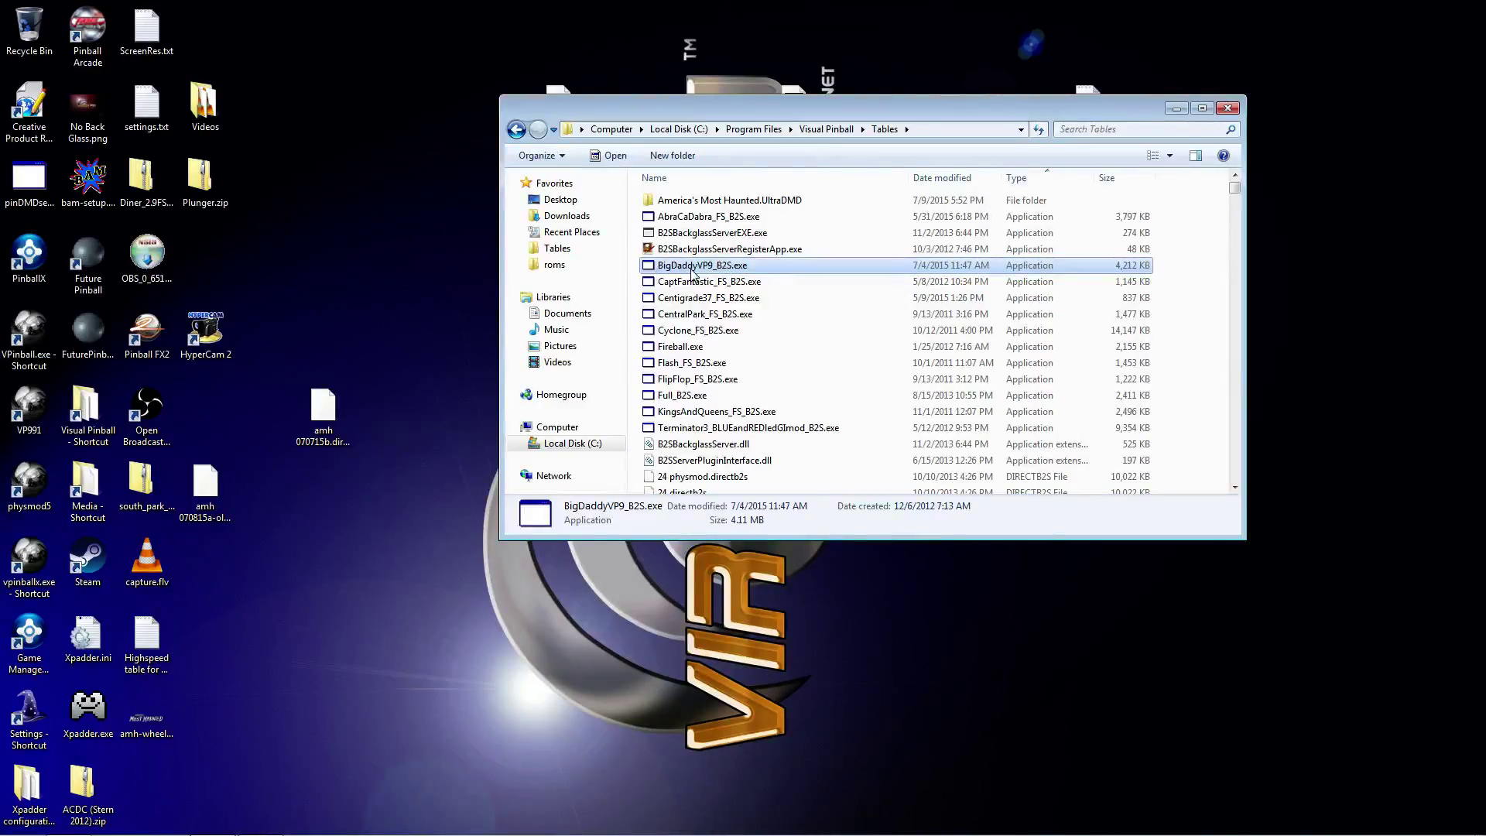
{"action": "type", "text": "south"}
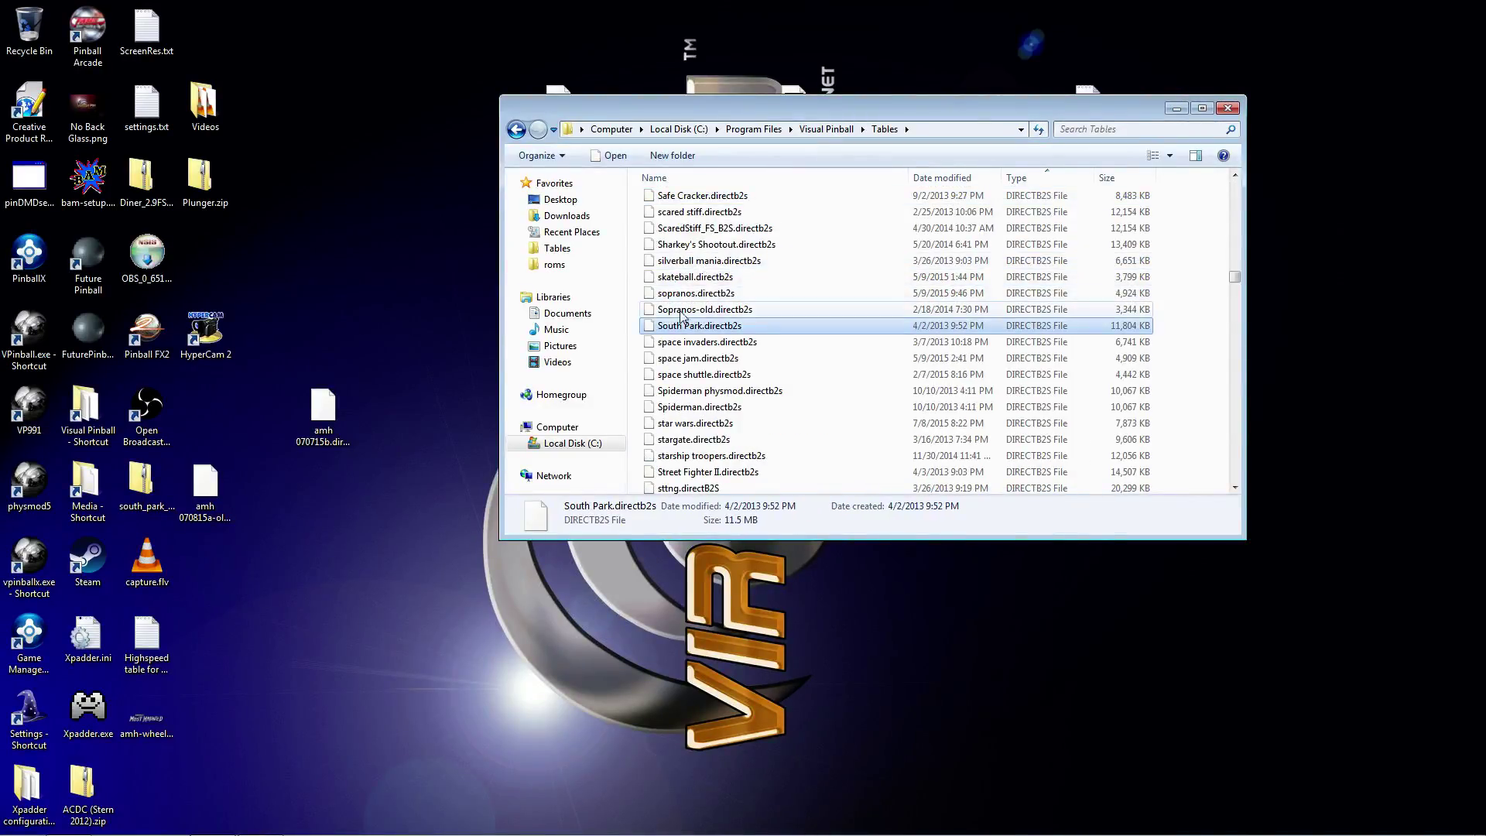
{"action": "left_click", "coordinate": [681, 374]}
{"action": "key", "text": "Down"}
{"action": "type", "text": "south"}
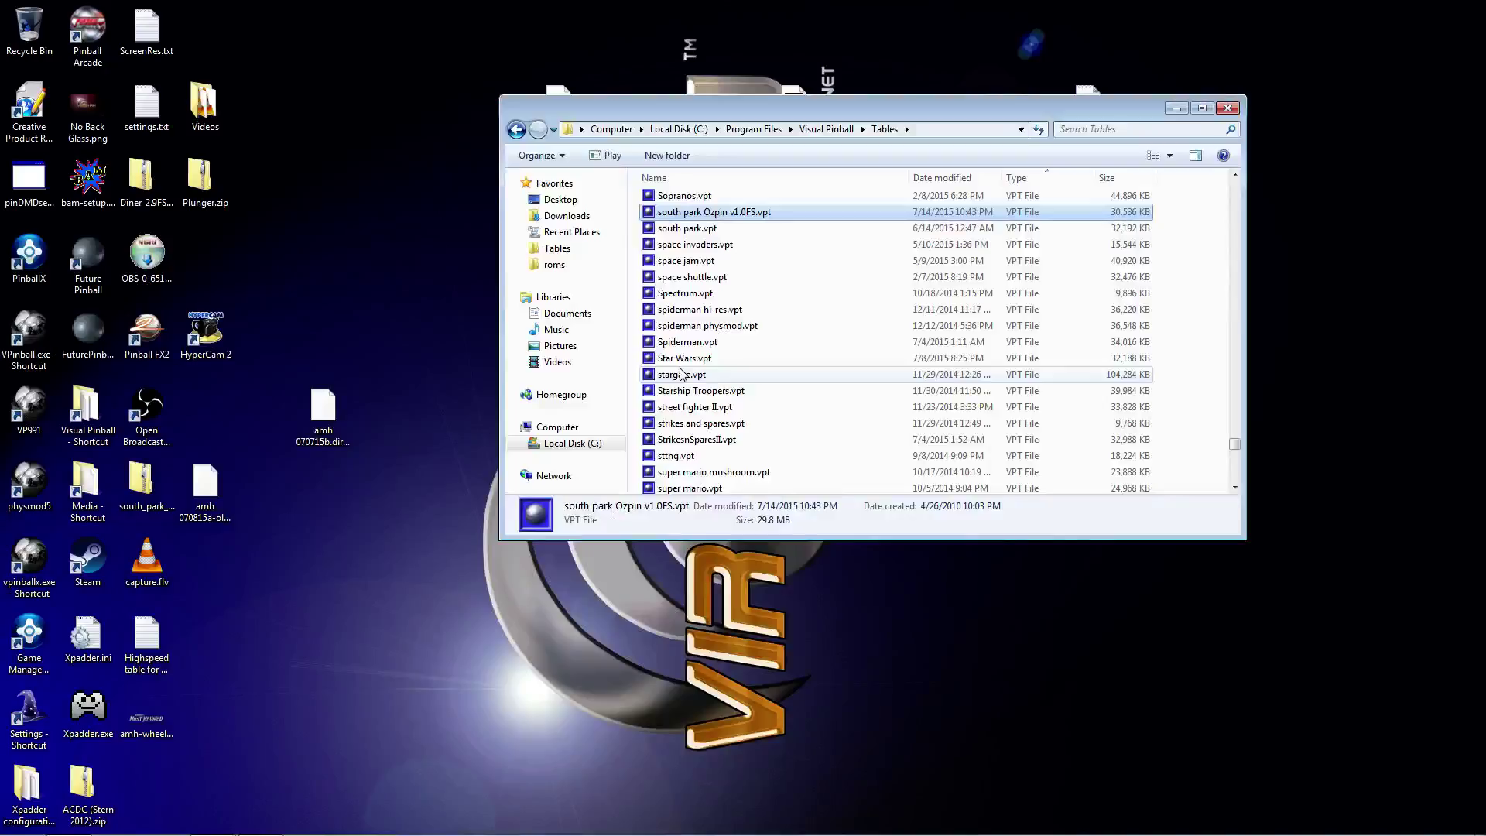
{"action": "left_click", "coordinate": [712, 228]}
{"action": "left_click", "coordinate": [716, 216]}
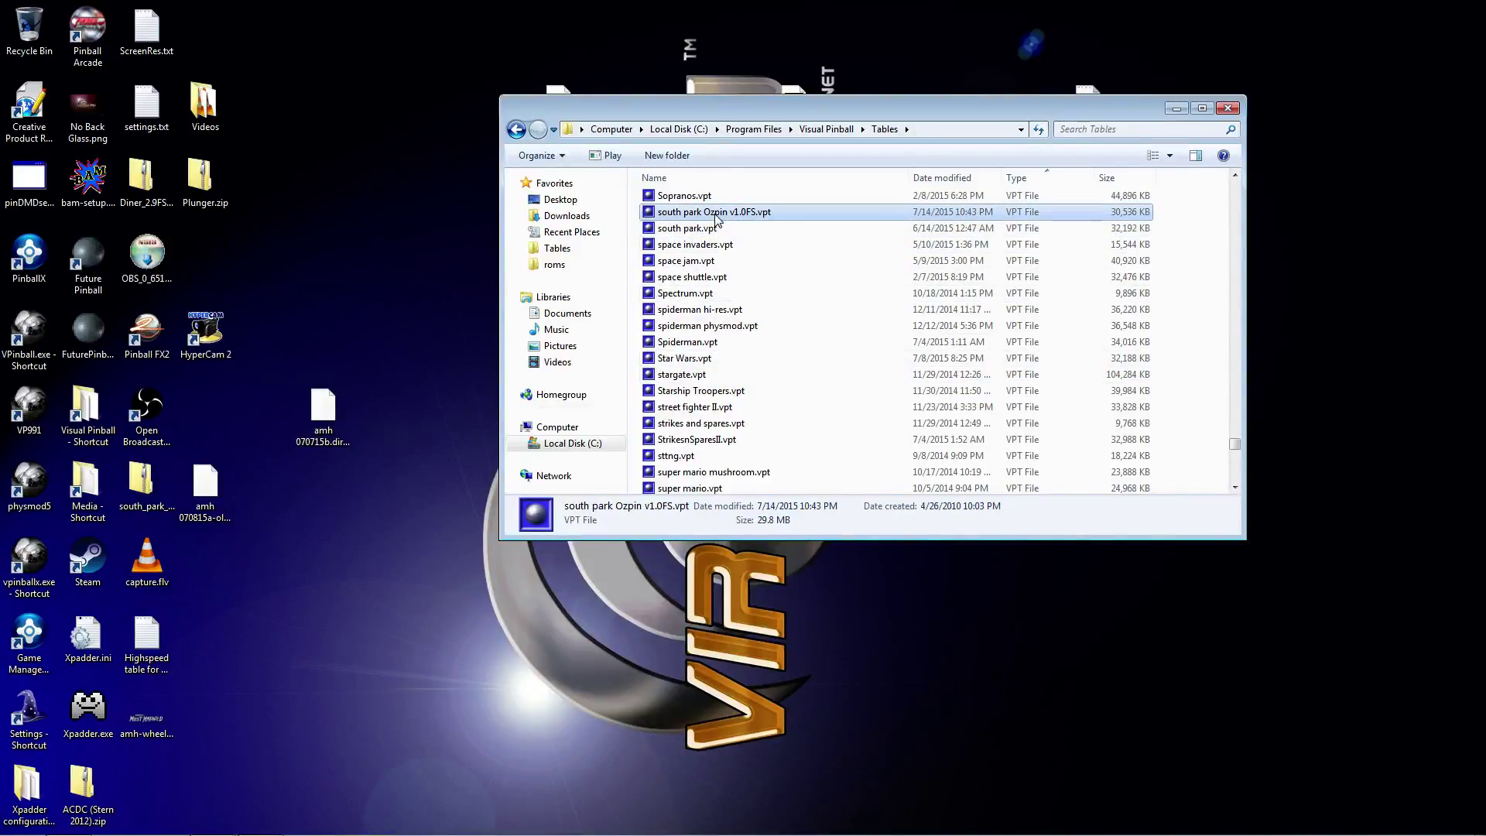
{"action": "key", "text": "Delete"}
{"action": "key", "text": "Return"}
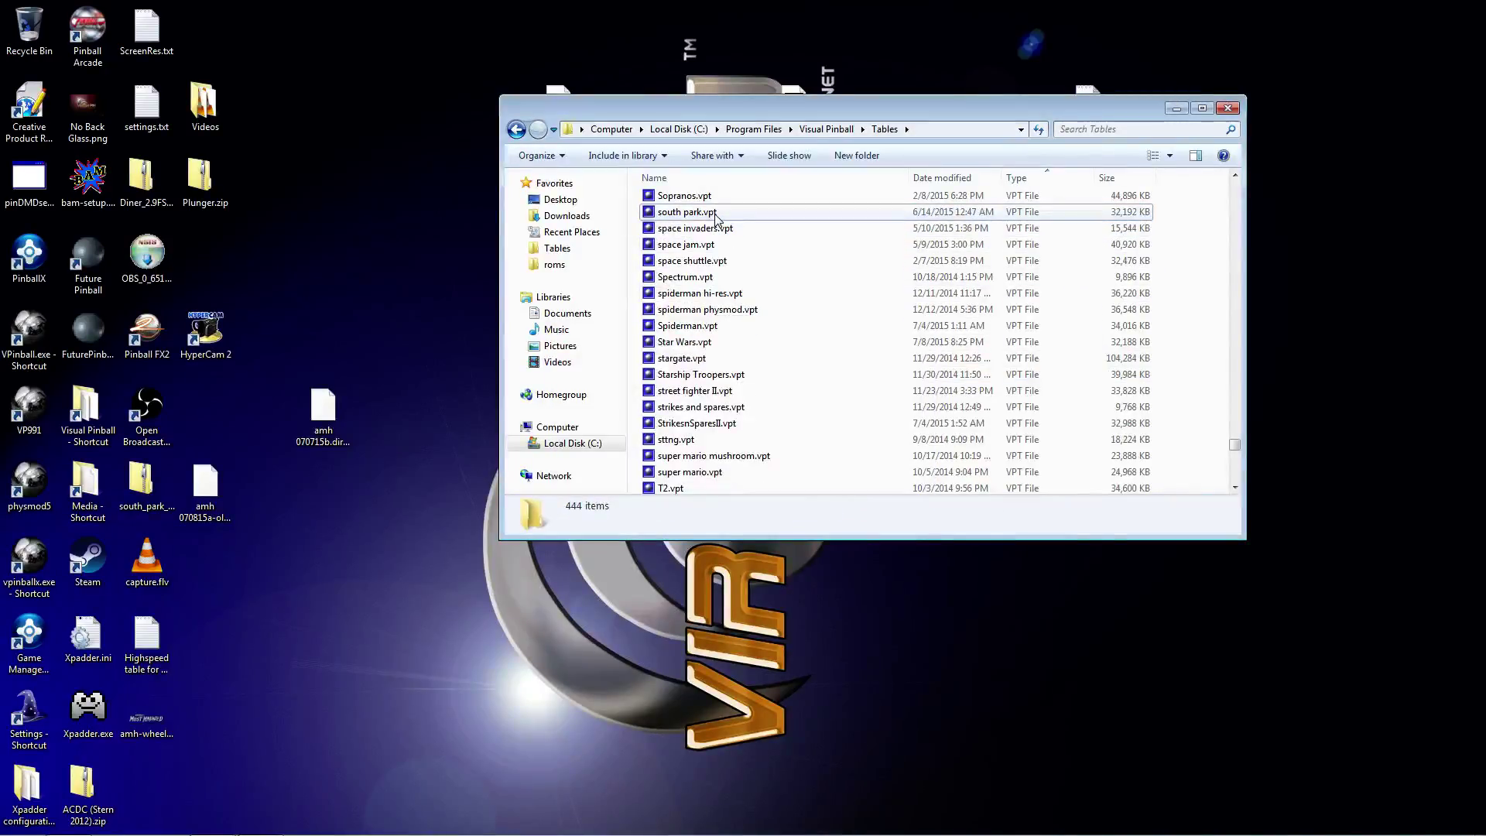
{"action": "left_click", "coordinate": [714, 213]}
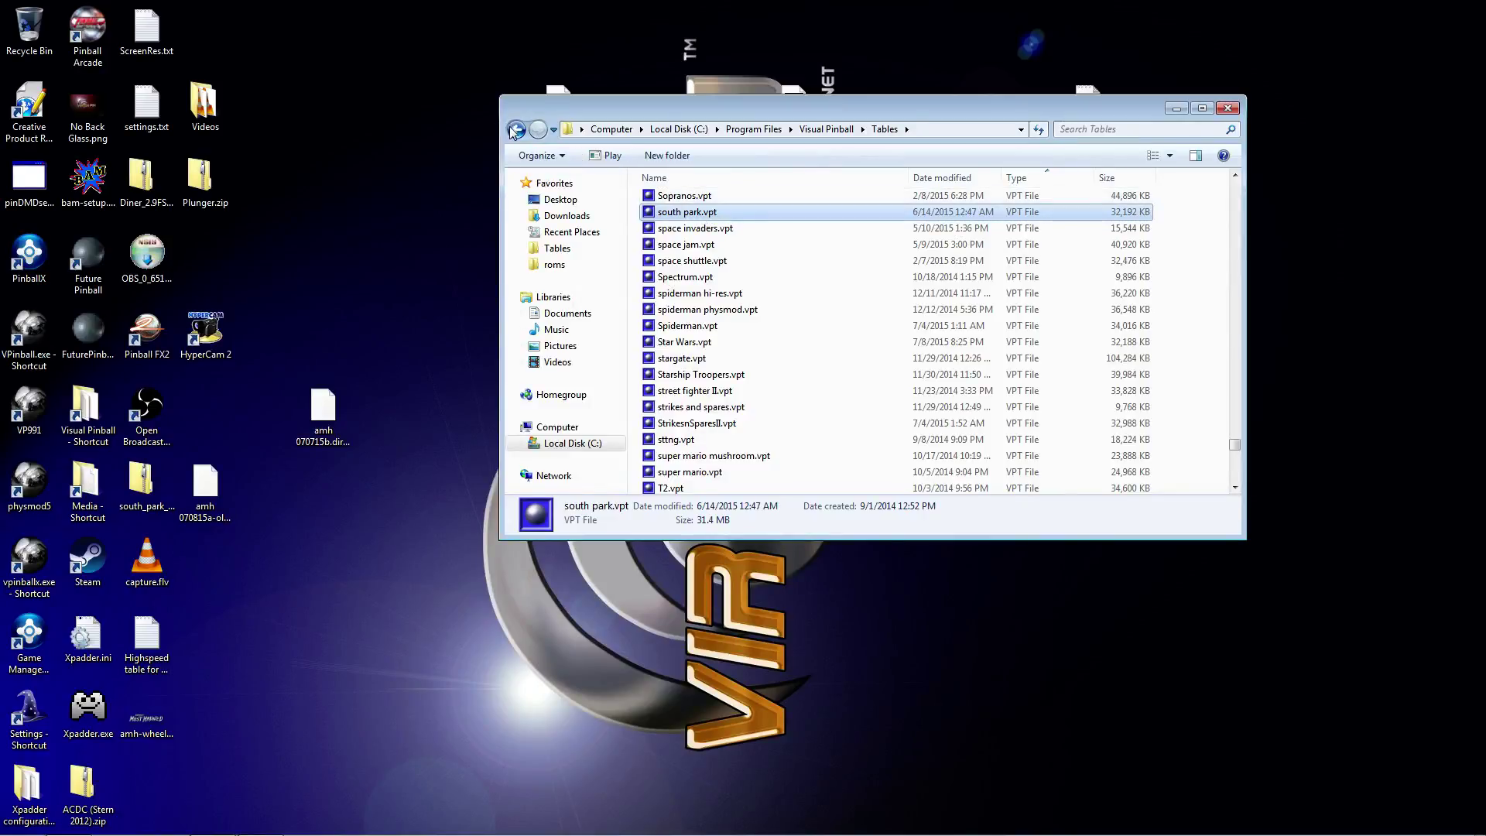
{"action": "left_click", "coordinate": [1230, 109]}
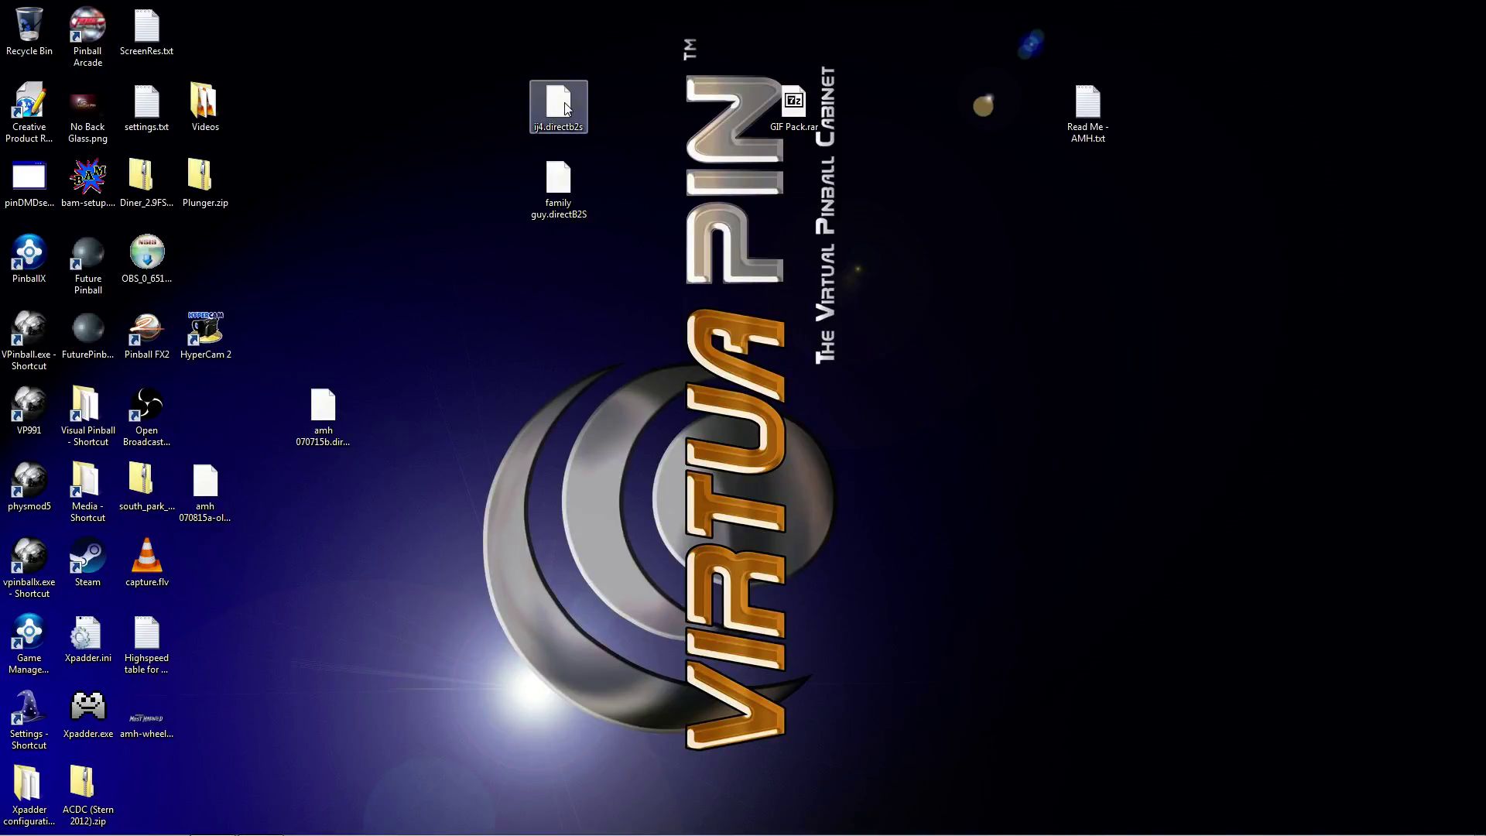
Step: Start Visual Pinball with the VP991 shortcut and open south park.vpt from the Tables folder
{"action": "double_click", "coordinate": [23, 398]}
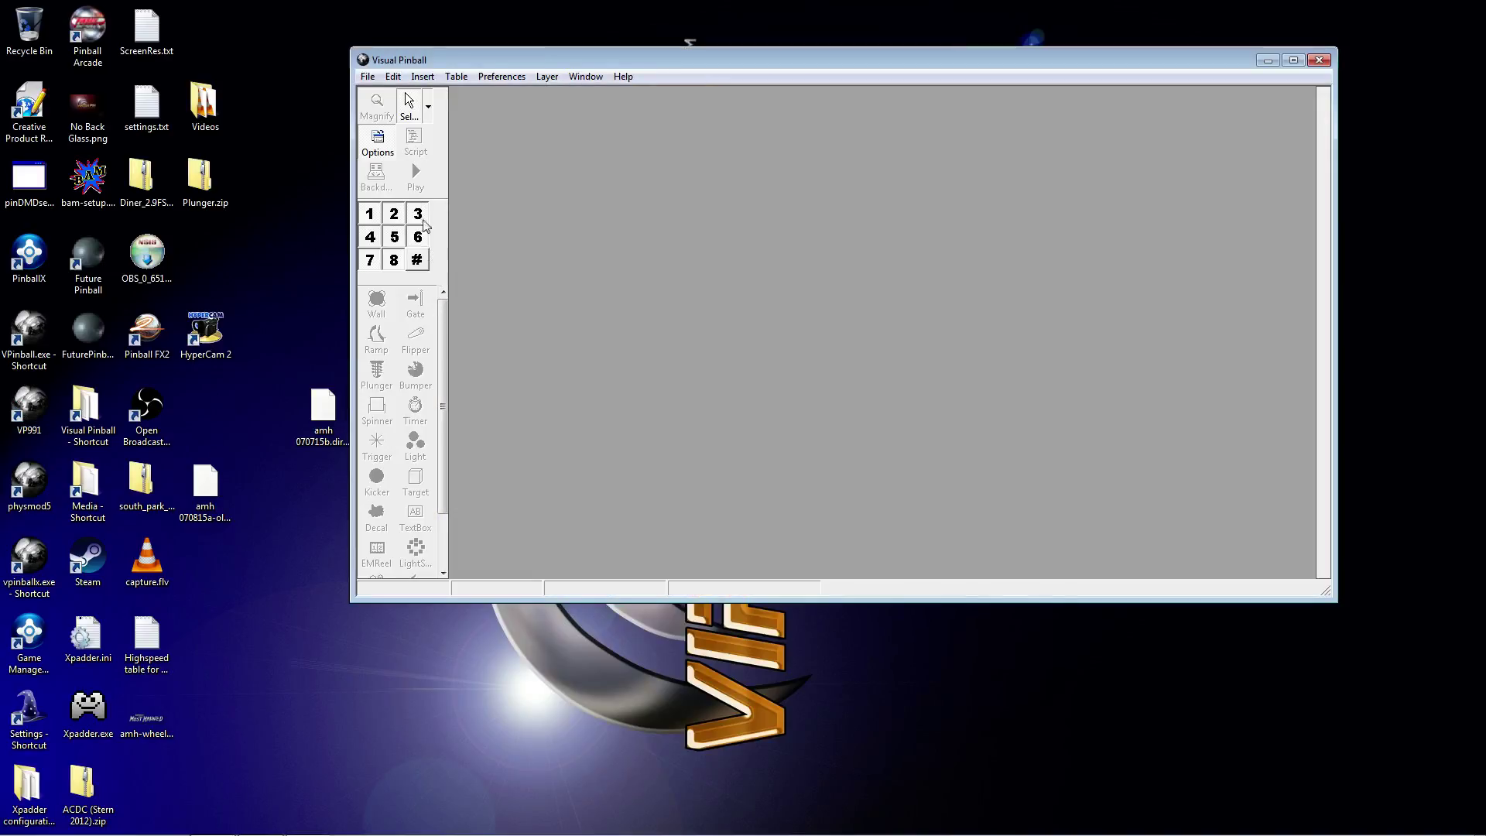
{"action": "left_click", "coordinate": [367, 76]}
{"action": "left_click", "coordinate": [398, 109]}
{"action": "left_click", "coordinate": [534, 225]}
{"action": "type", "text": "south park.vpt"}
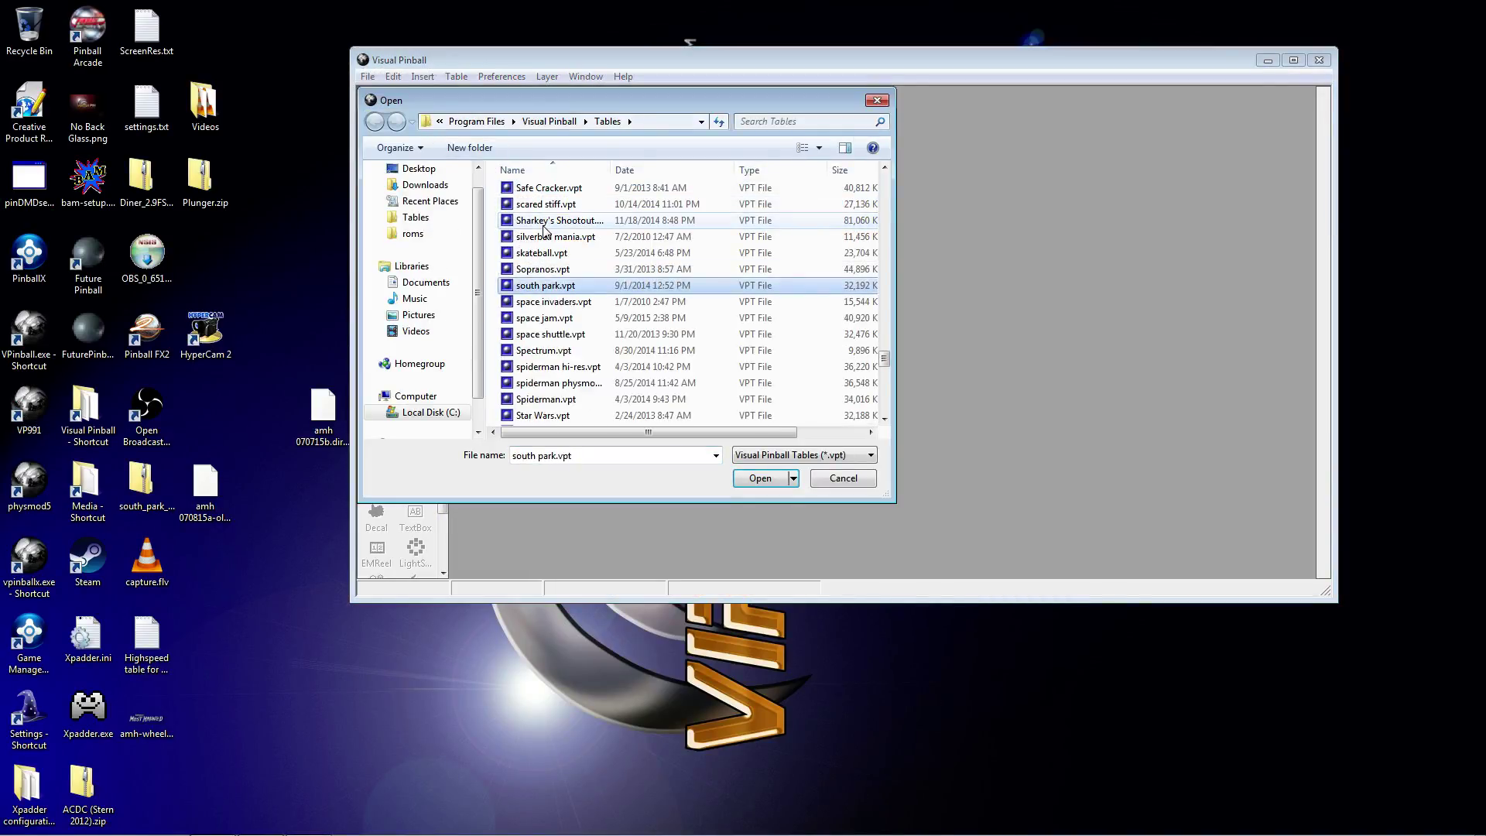
{"action": "double_click", "coordinate": [557, 285]}
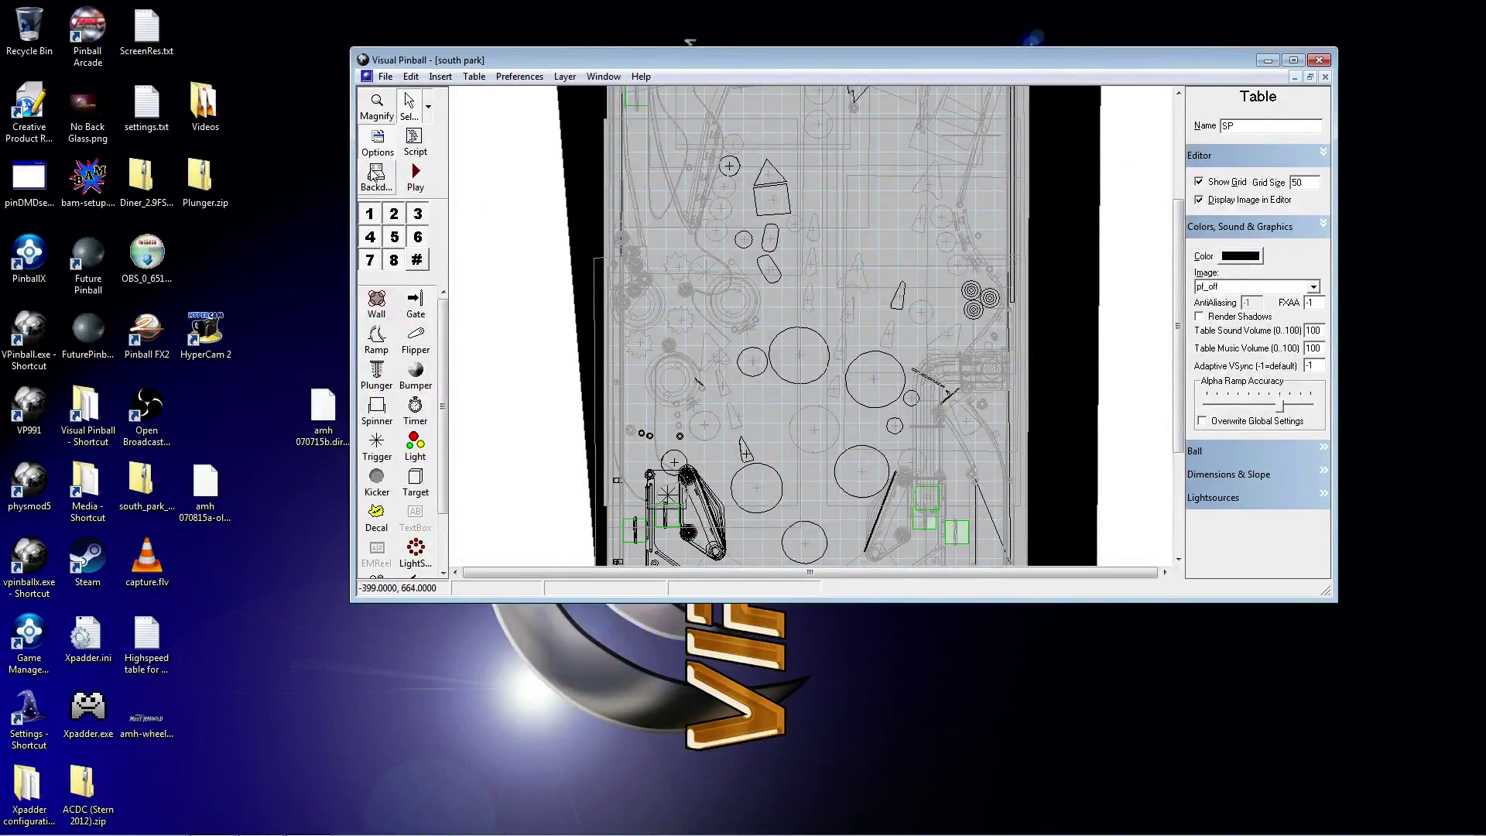
Step: Select the South Park table's LeftFlipper element by name and review its physics settings
{"action": "left_click", "coordinate": [410, 76]}
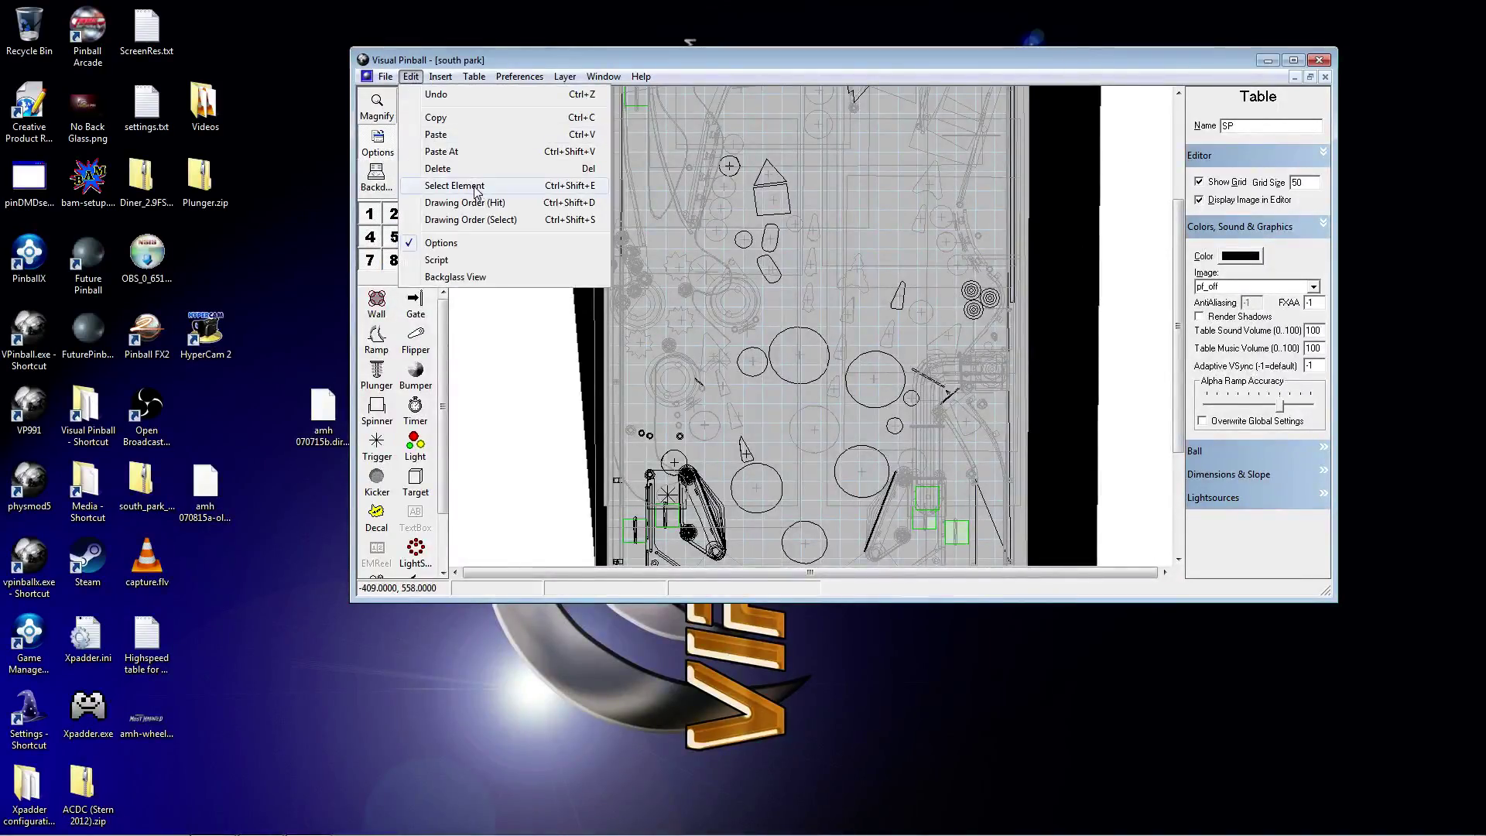
{"action": "left_click", "coordinate": [474, 190]}
{"action": "type", "text": "left"}
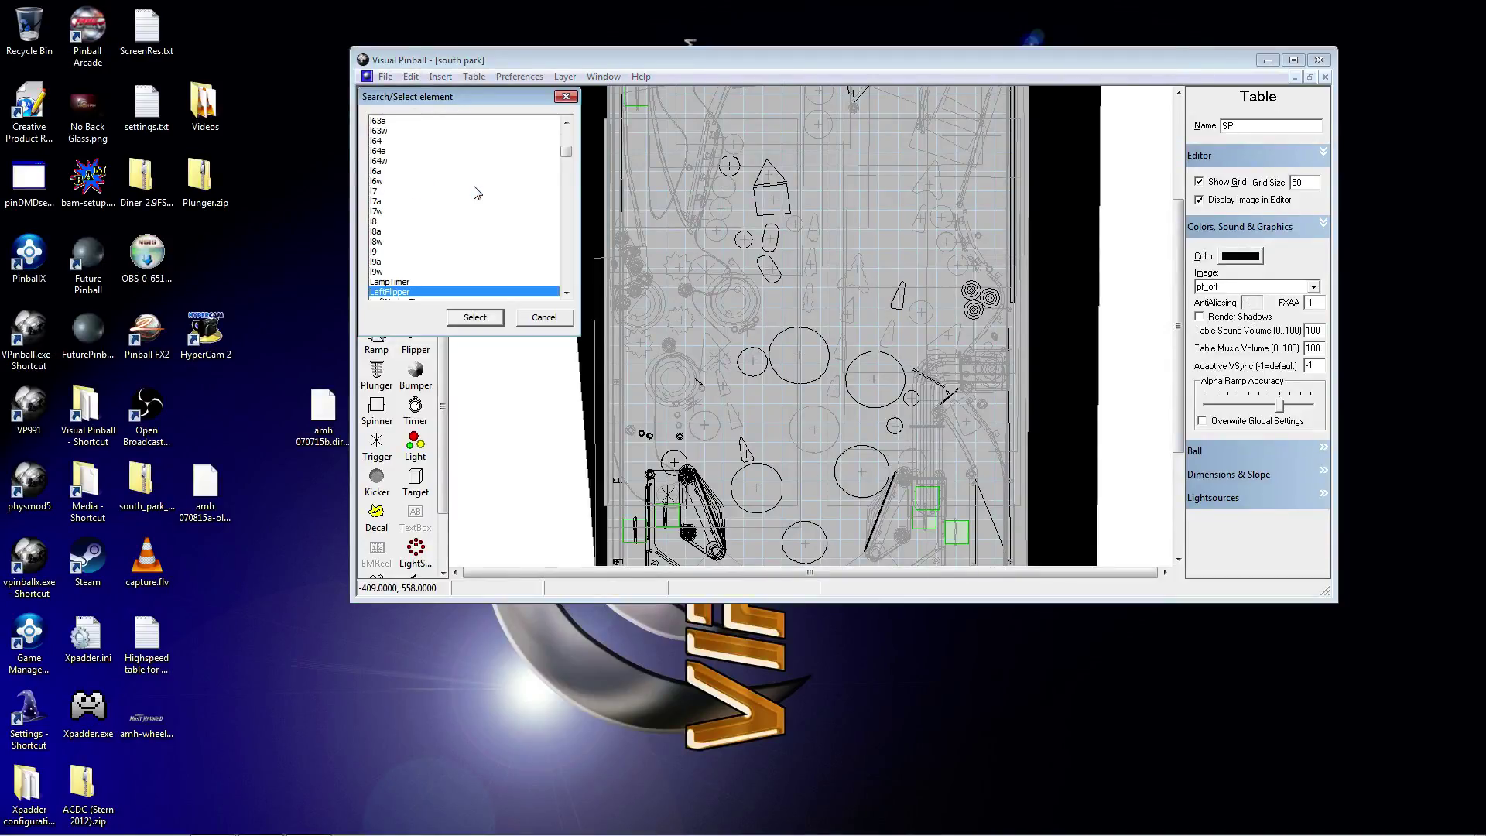
{"action": "left_click", "coordinate": [495, 314]}
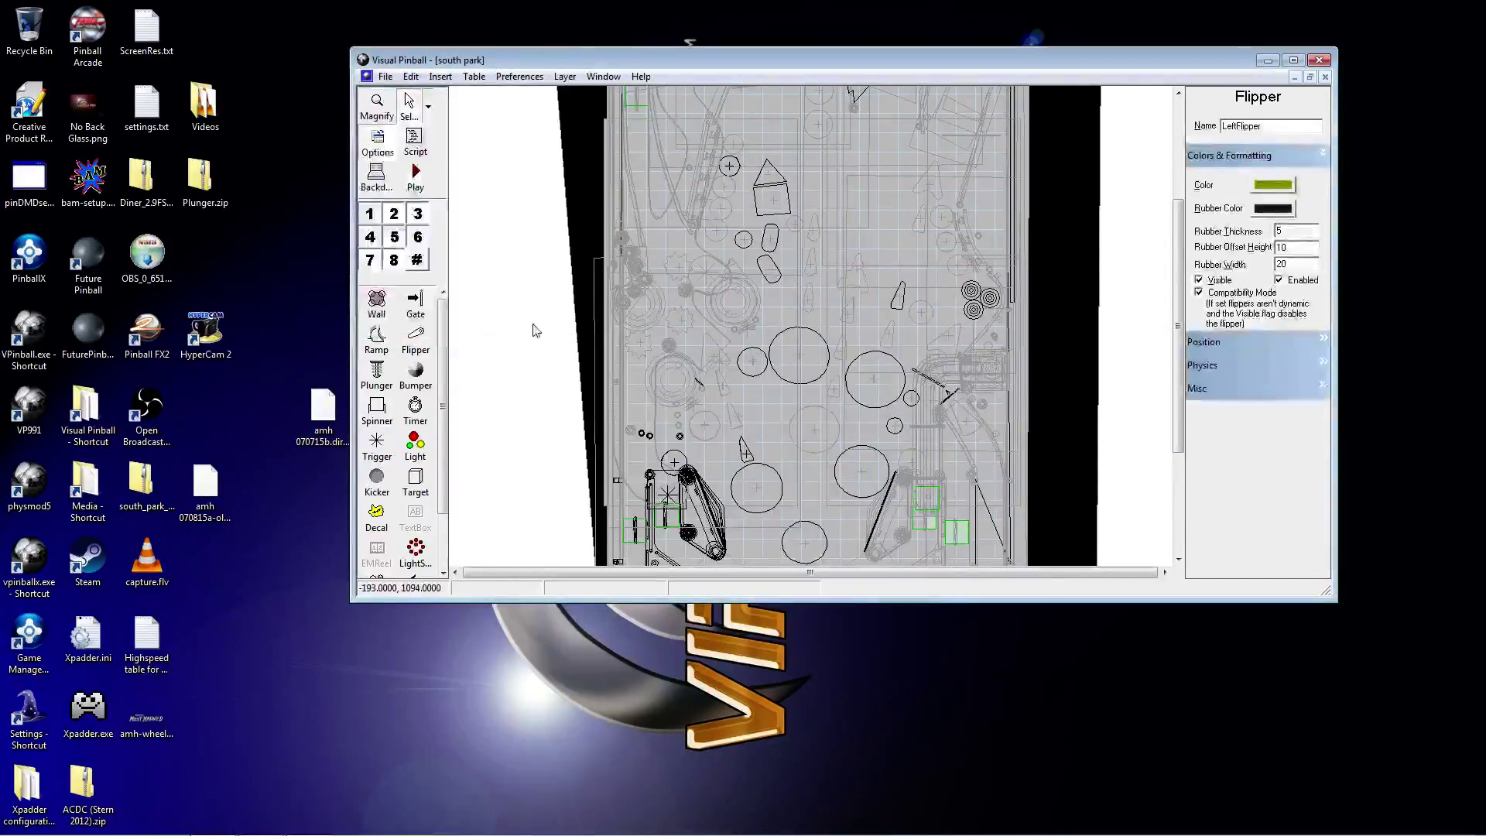
{"action": "left_click", "coordinate": [1316, 363]}
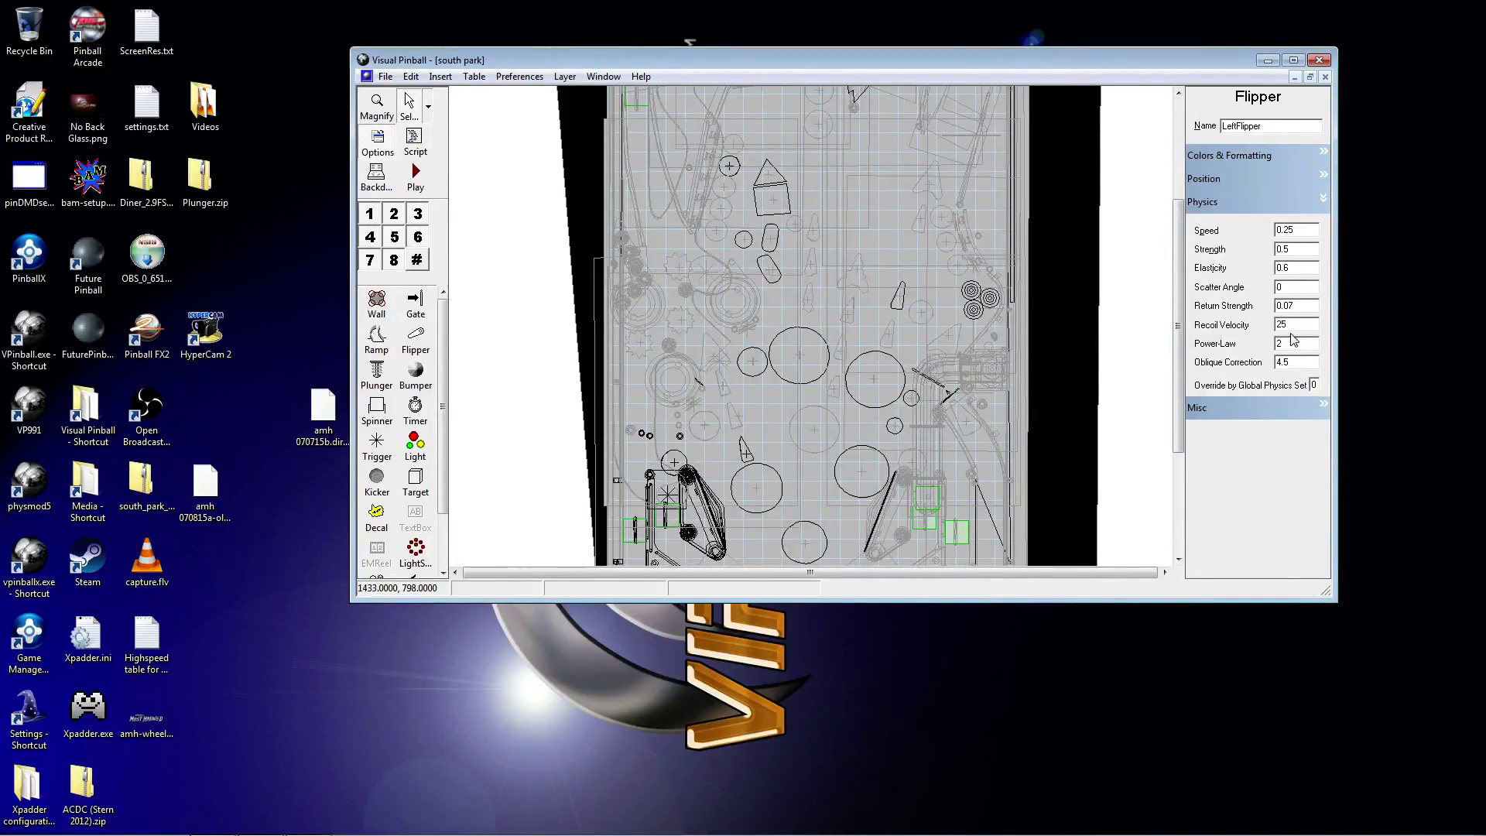
{"action": "left_click_drag", "start_coordinate": [1178, 283], "coordinate": [1181, 432]}
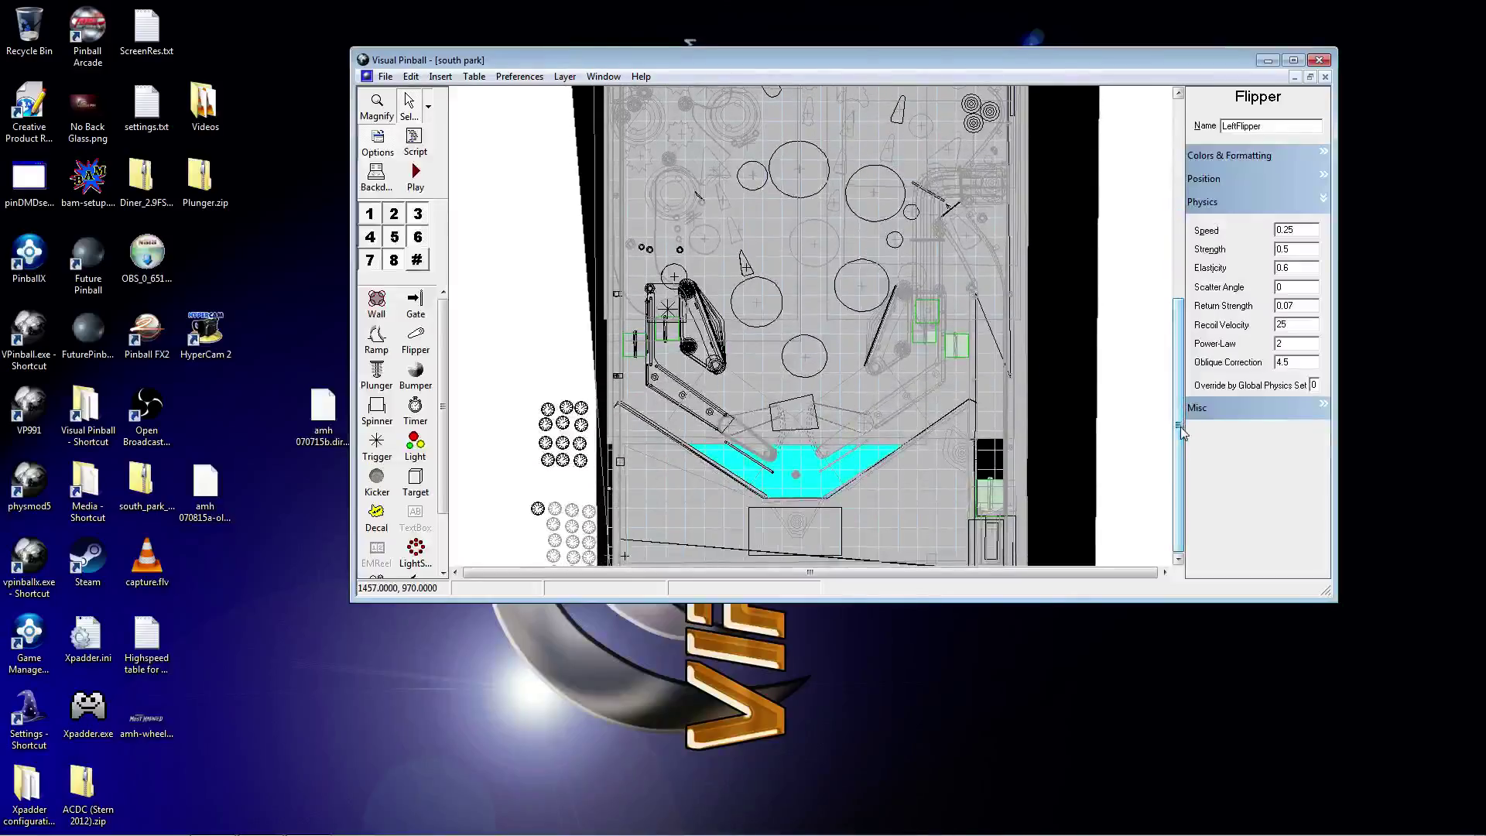
Step: Review the LeftFlipper's position settings, such as length and start and end angles, and deselect the flipper
{"action": "left_click", "coordinate": [1321, 183]}
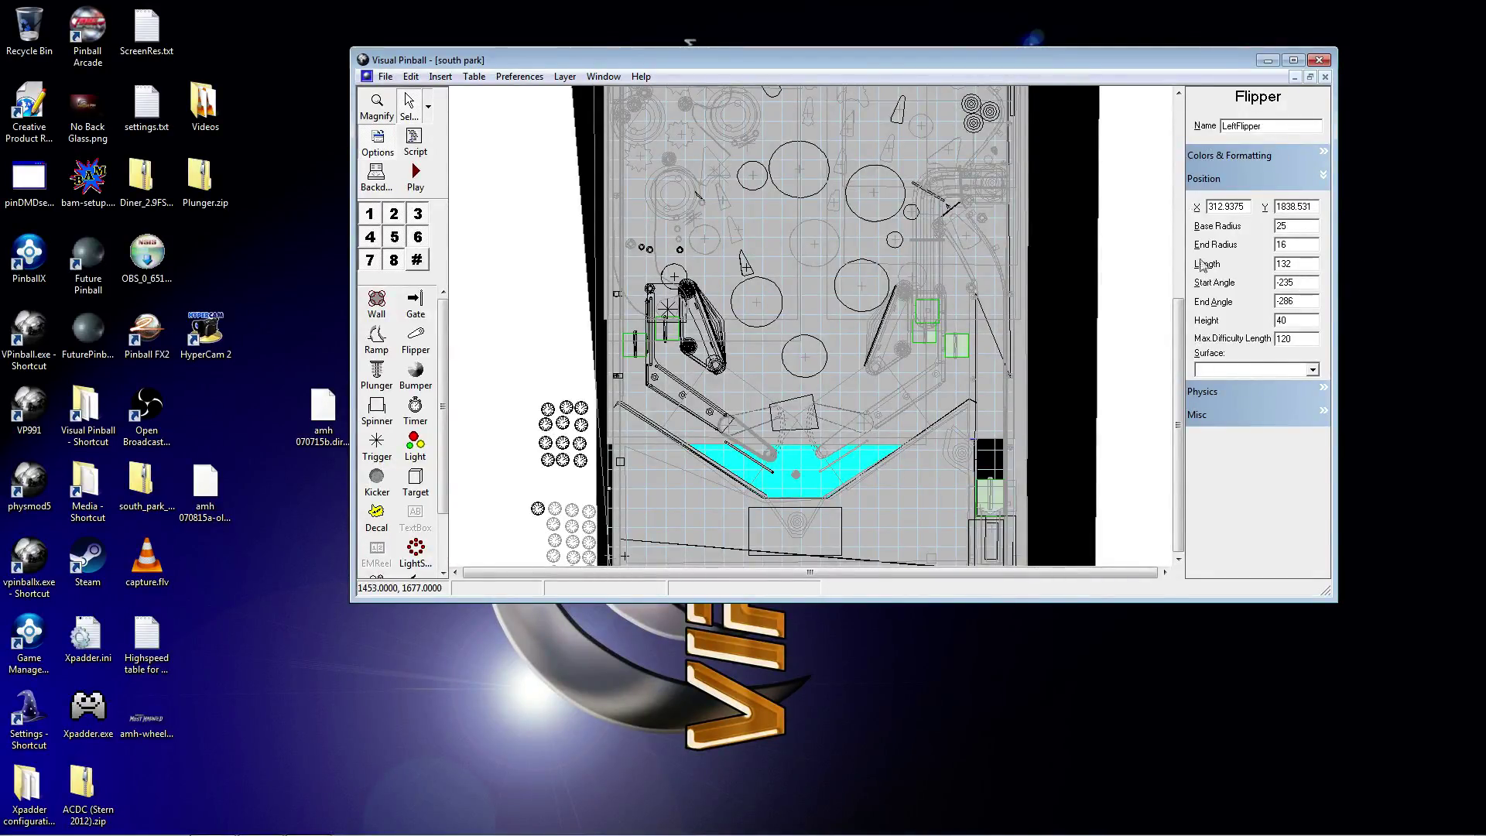
{"action": "left_click_drag", "start_coordinate": [1180, 339], "coordinate": [1182, 378]}
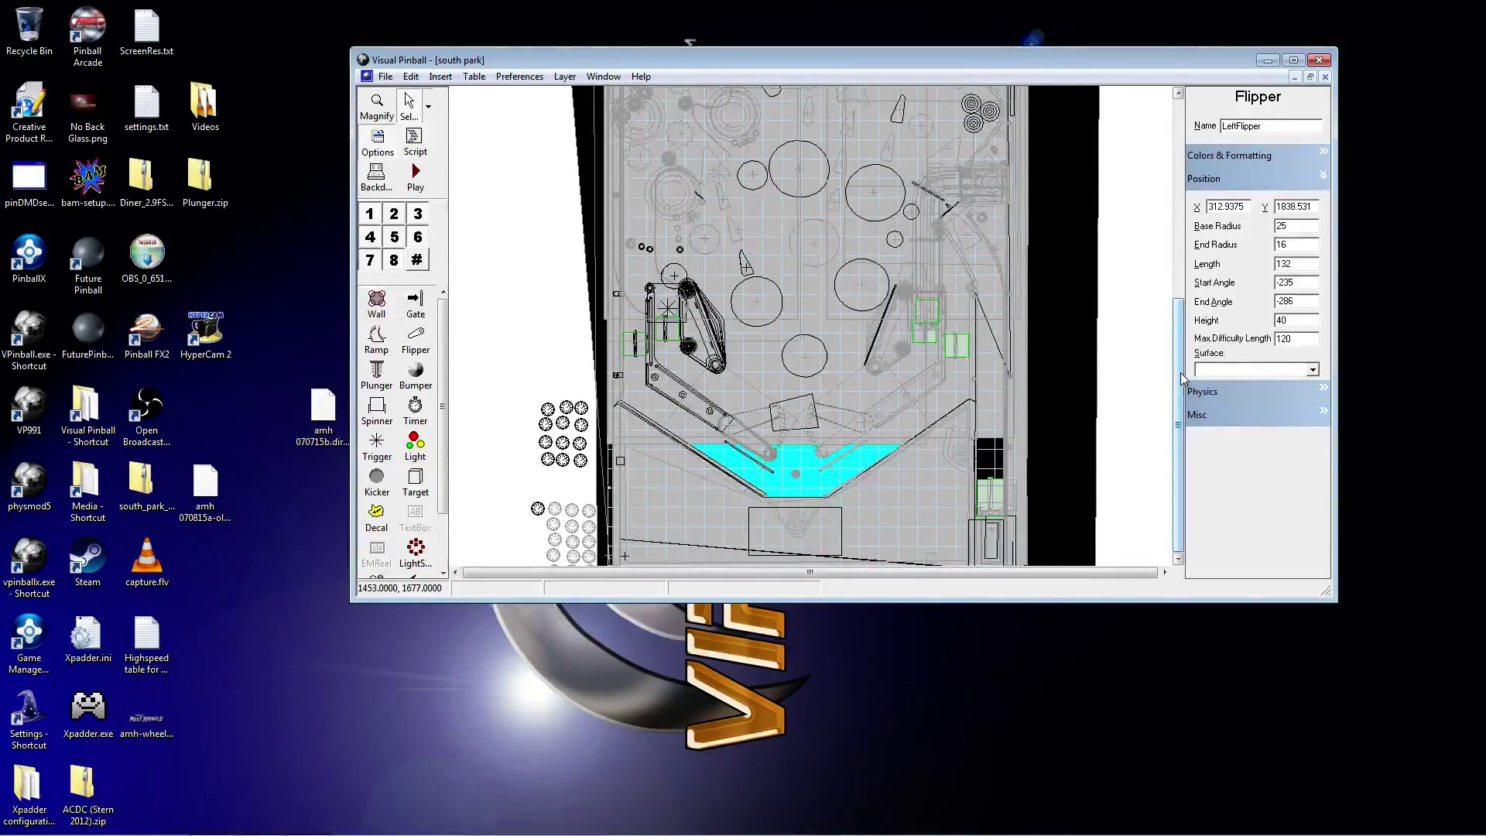
{"action": "left_click_drag", "start_coordinate": [1180, 368], "coordinate": [1160, 403]}
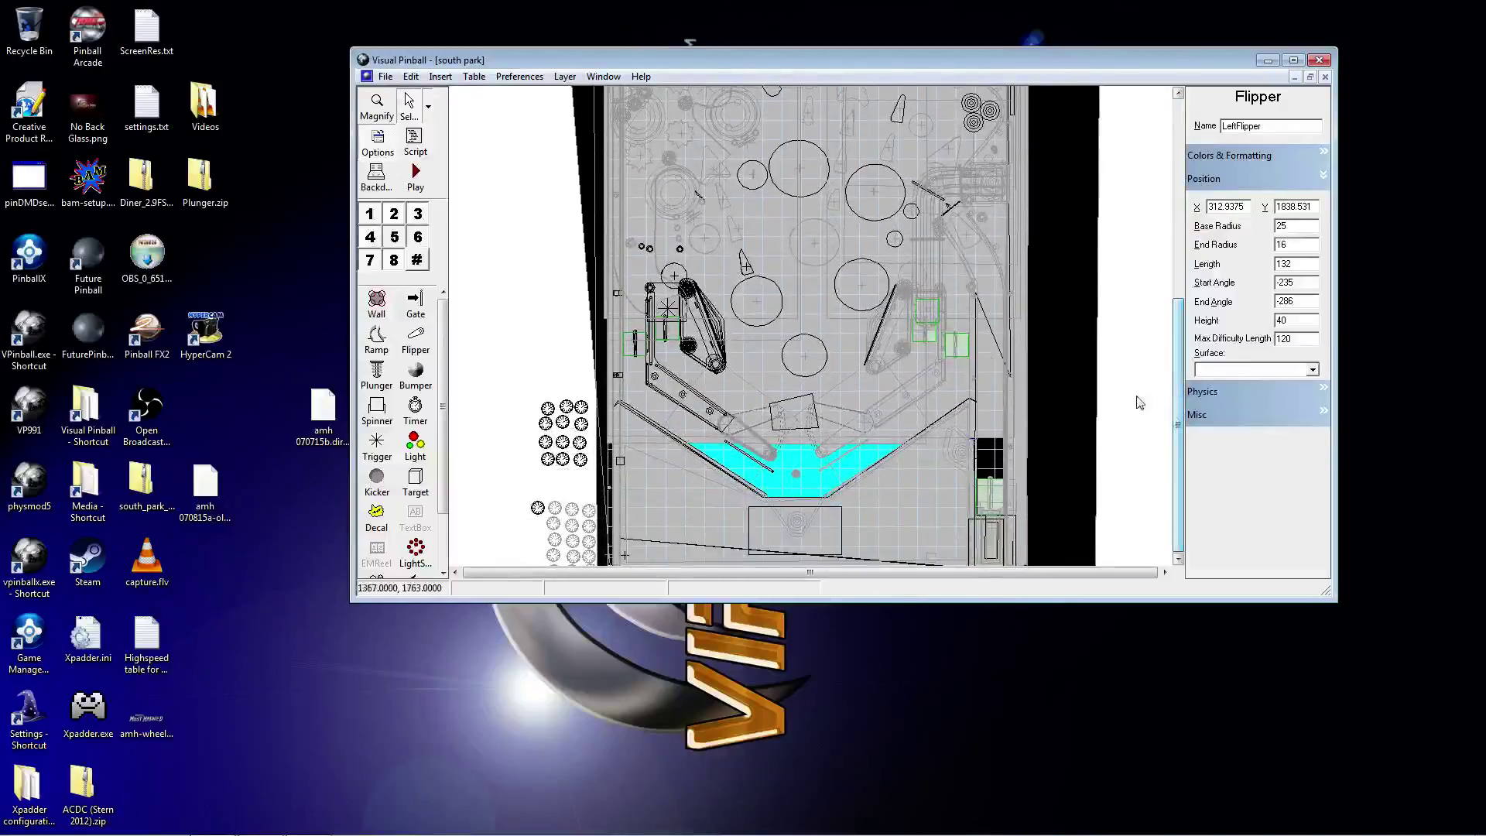
{"action": "left_click", "coordinate": [497, 241]}
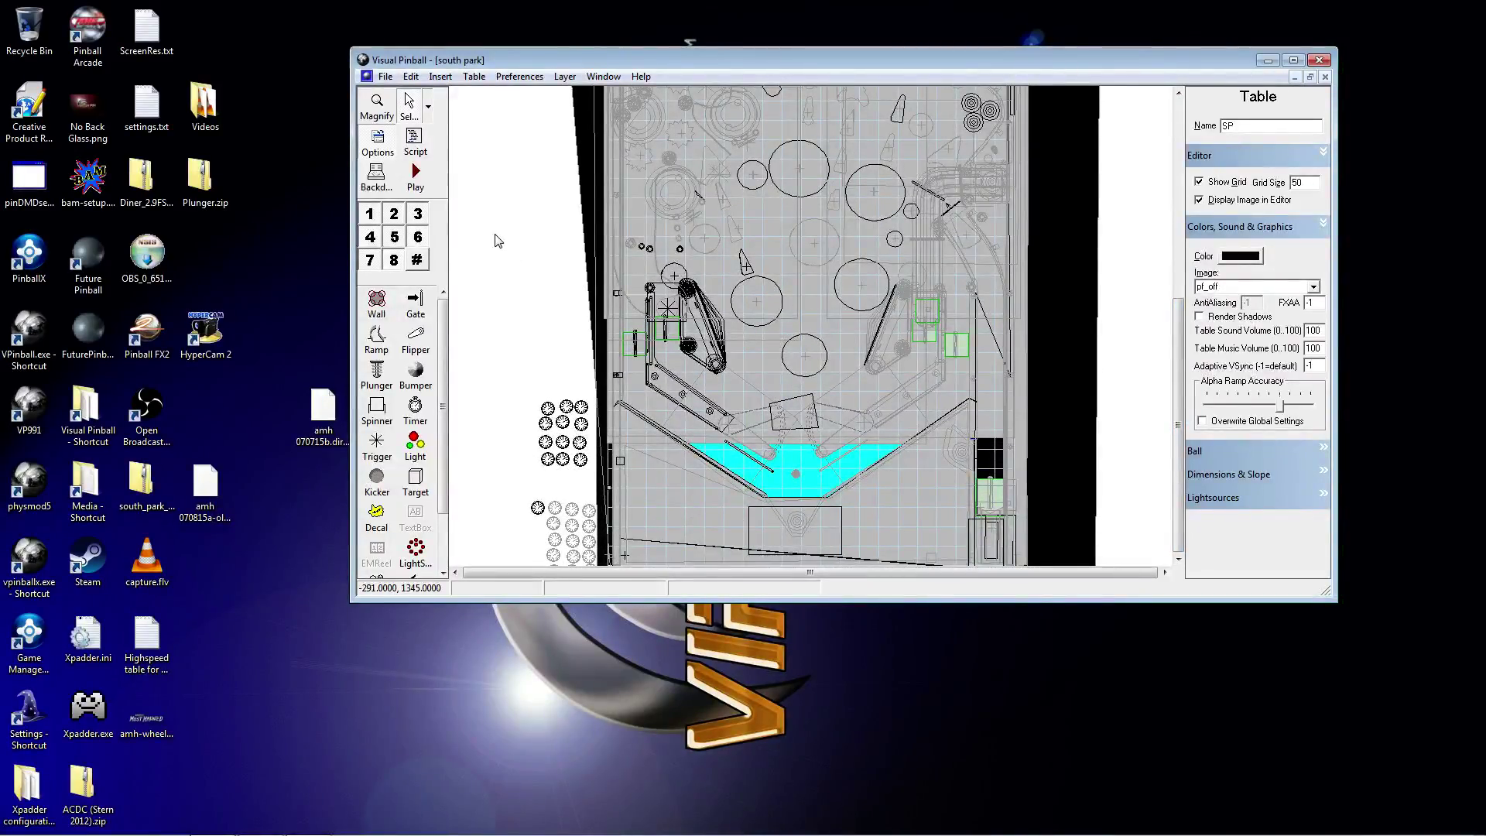
Step: Run a brief play test of the South Park table, quit it and close the editor
{"action": "scroll", "coordinate": [498, 241], "scroll_direction": "up", "scroll_amount": 5}
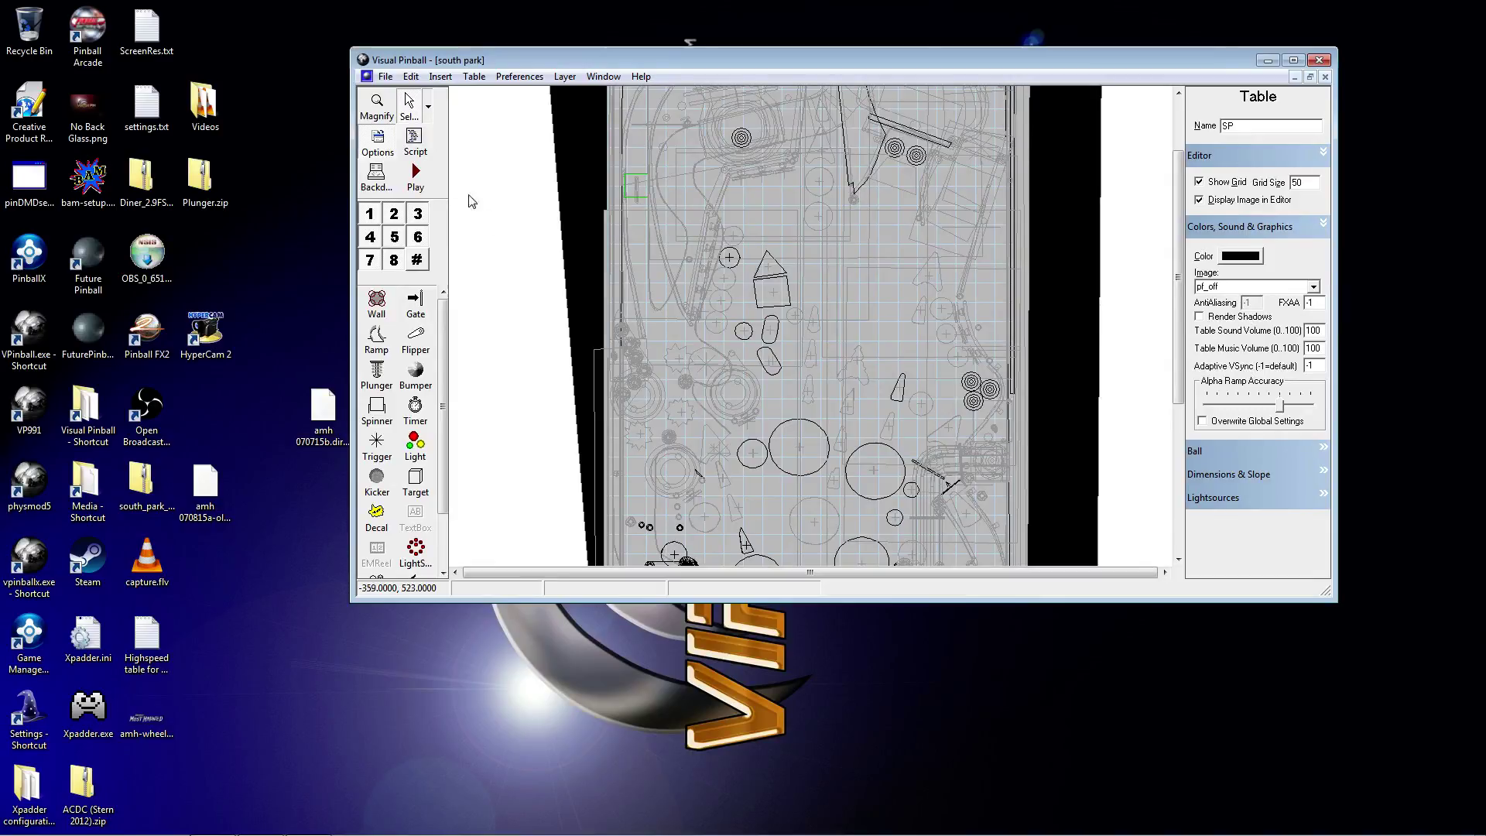
{"action": "left_click", "coordinate": [414, 176]}
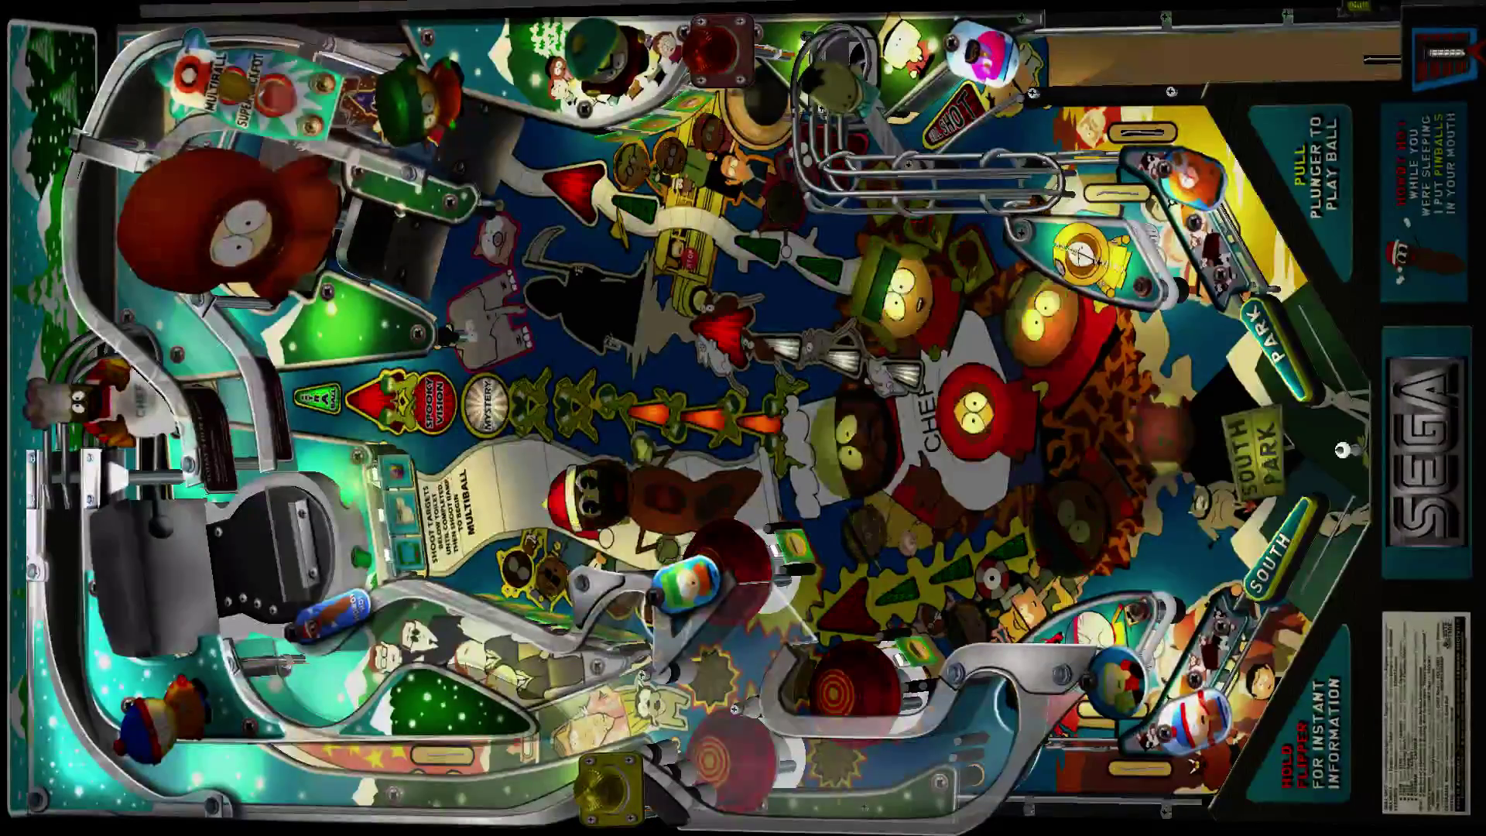
{"action": "key", "text": "Escape"}
{"action": "left_click", "coordinate": [743, 449]}
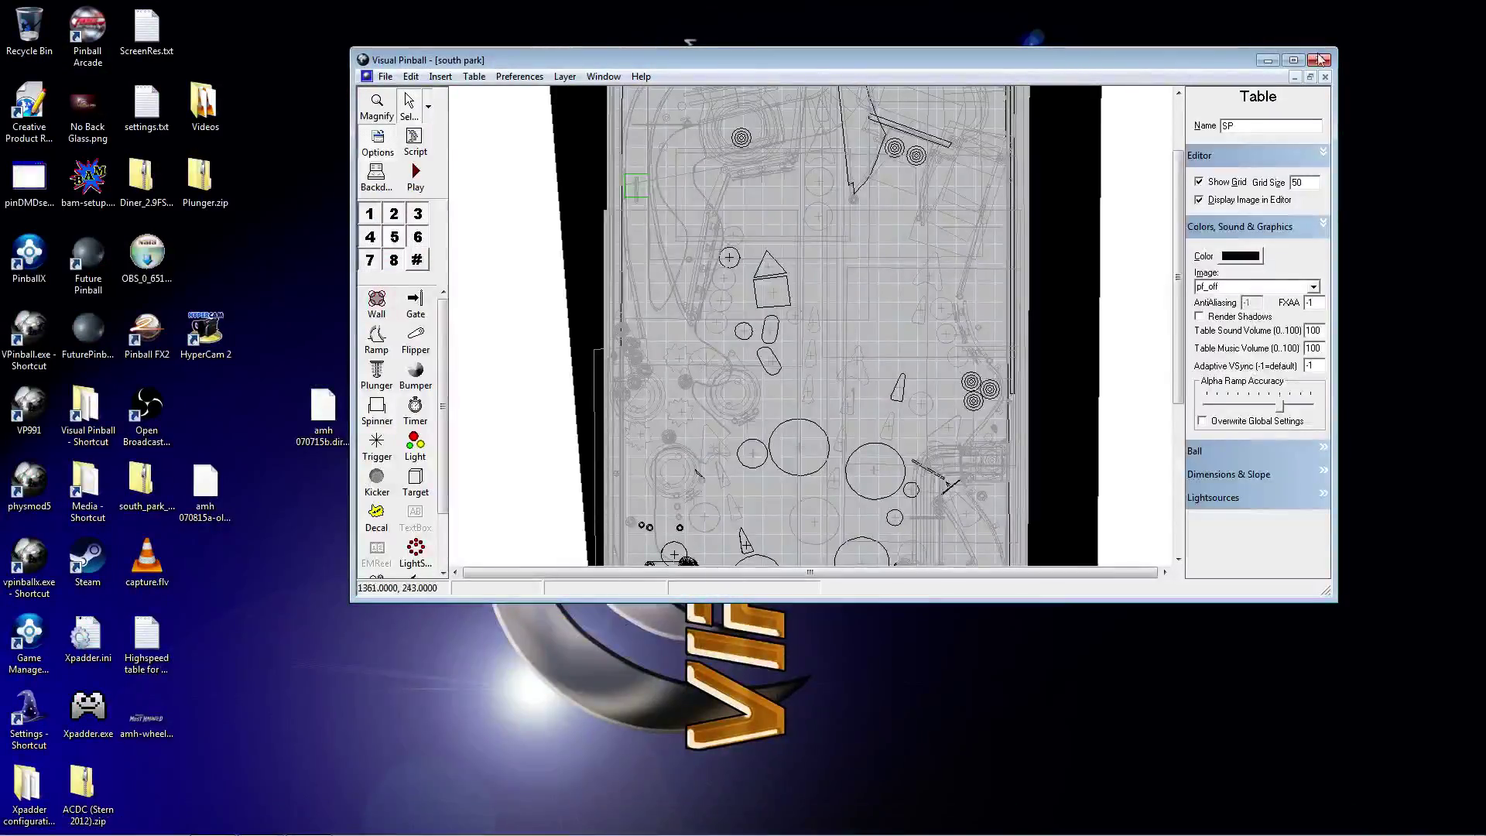
{"action": "left_click", "coordinate": [1319, 62]}
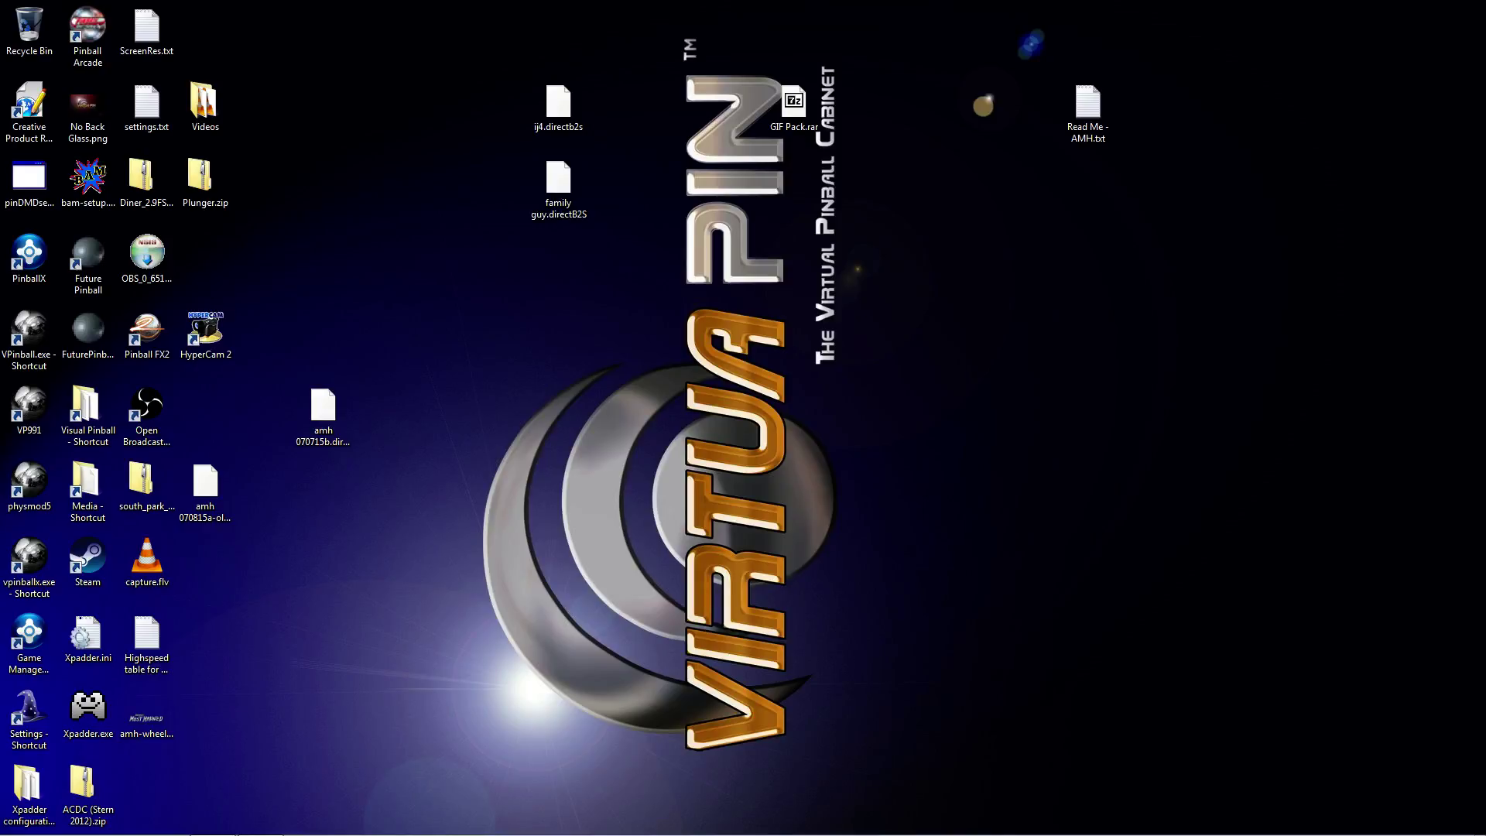
Step: Move Diner_2.9FS.zip from the desktop to the Recycle Bin and empty the bin to delete it permanently
{"action": "left_click", "coordinate": [140, 178]}
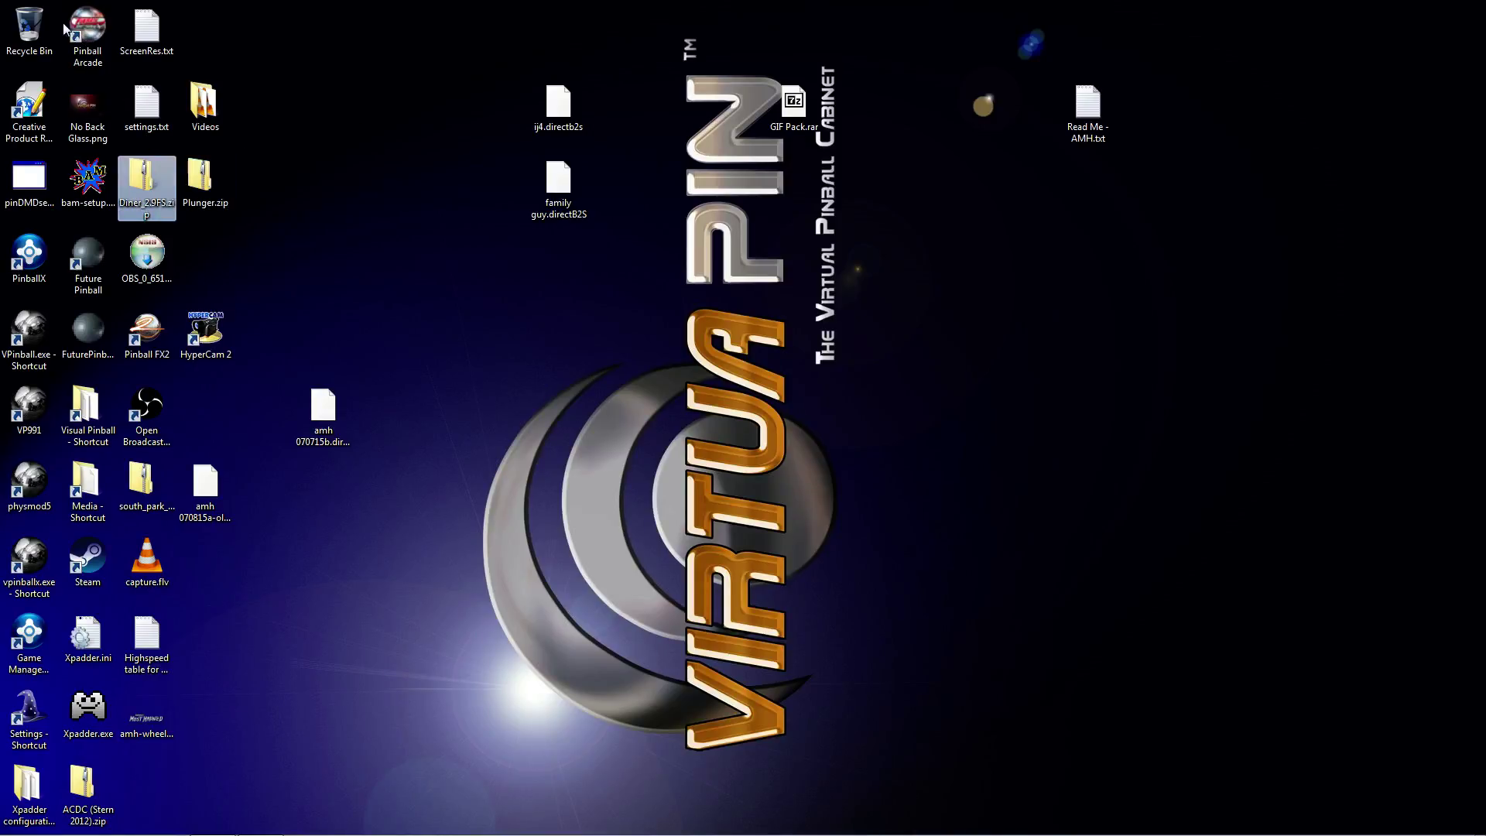
{"action": "right_click", "coordinate": [29, 21]}
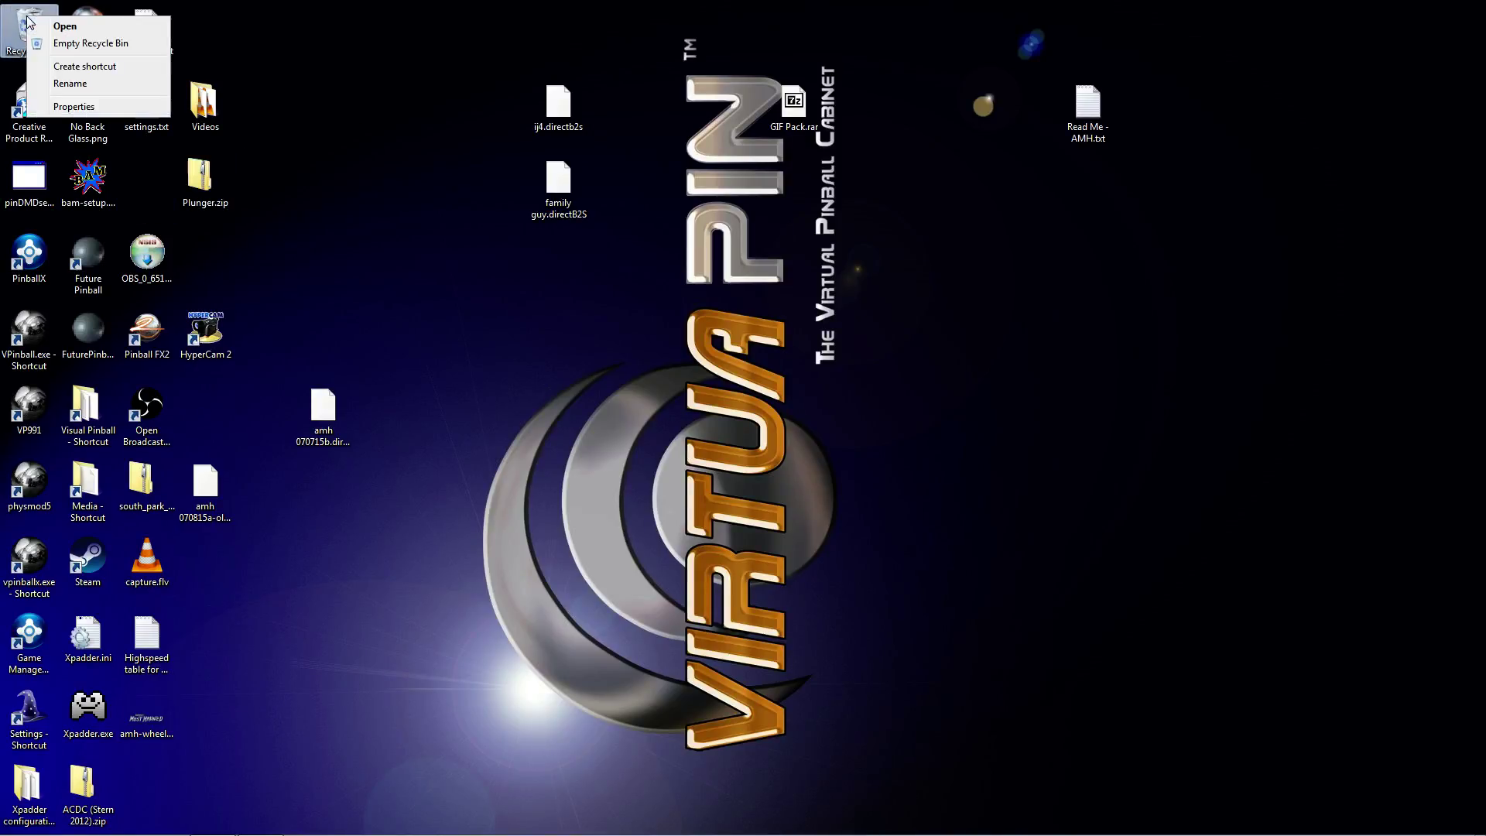
{"action": "left_click", "coordinate": [76, 44]}
{"action": "left_click", "coordinate": [797, 488]}
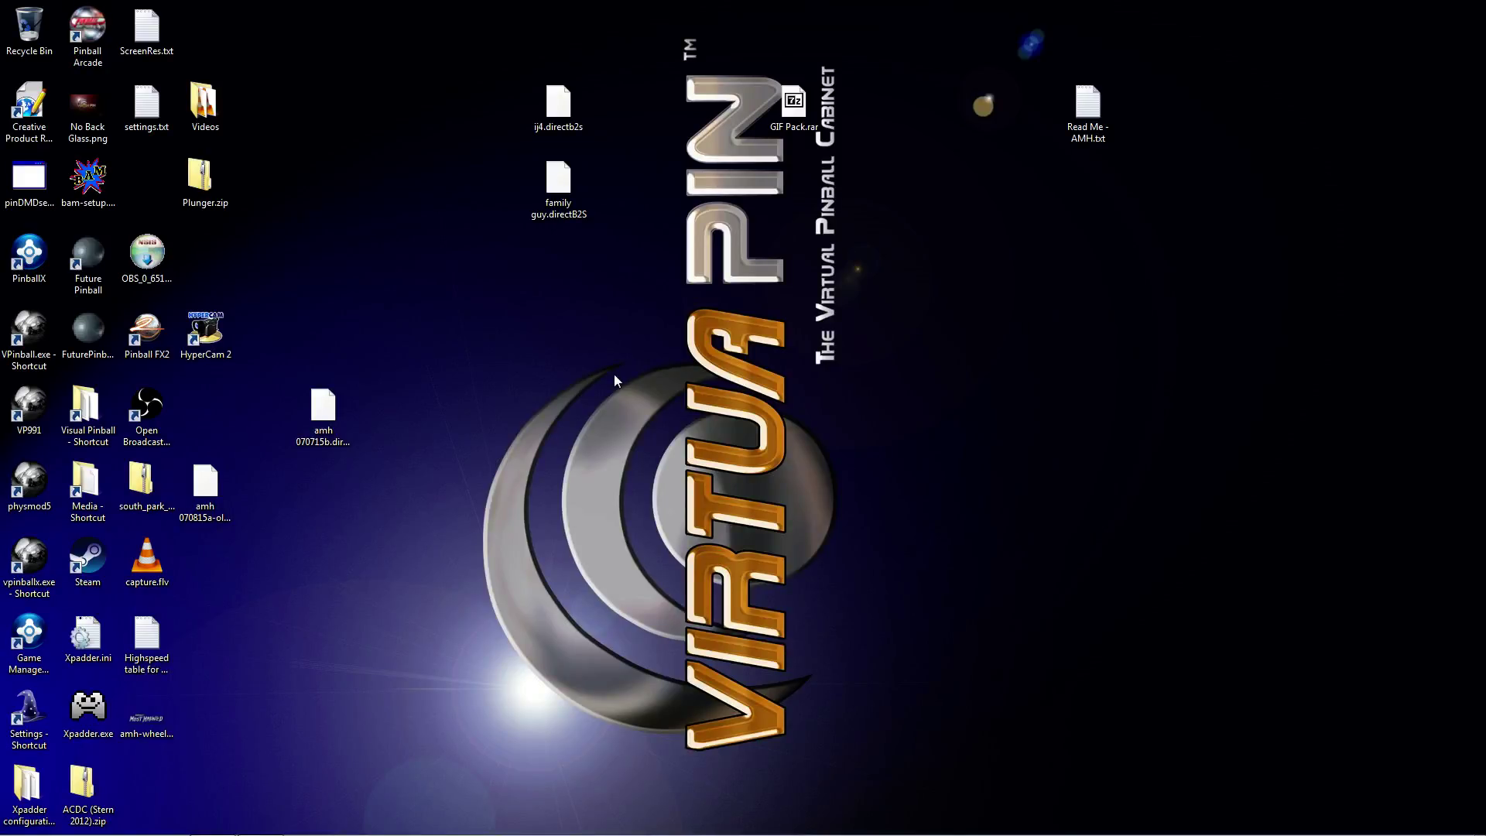
Step: Move south_park_Ozpin_v1.0FS.zip from the desktop to the Recycle Bin and empty the bin to delete it permanently
{"action": "left_click", "coordinate": [147, 486]}
{"action": "left_click_drag", "start_coordinate": [53, 28], "coordinate": [44, 28]}
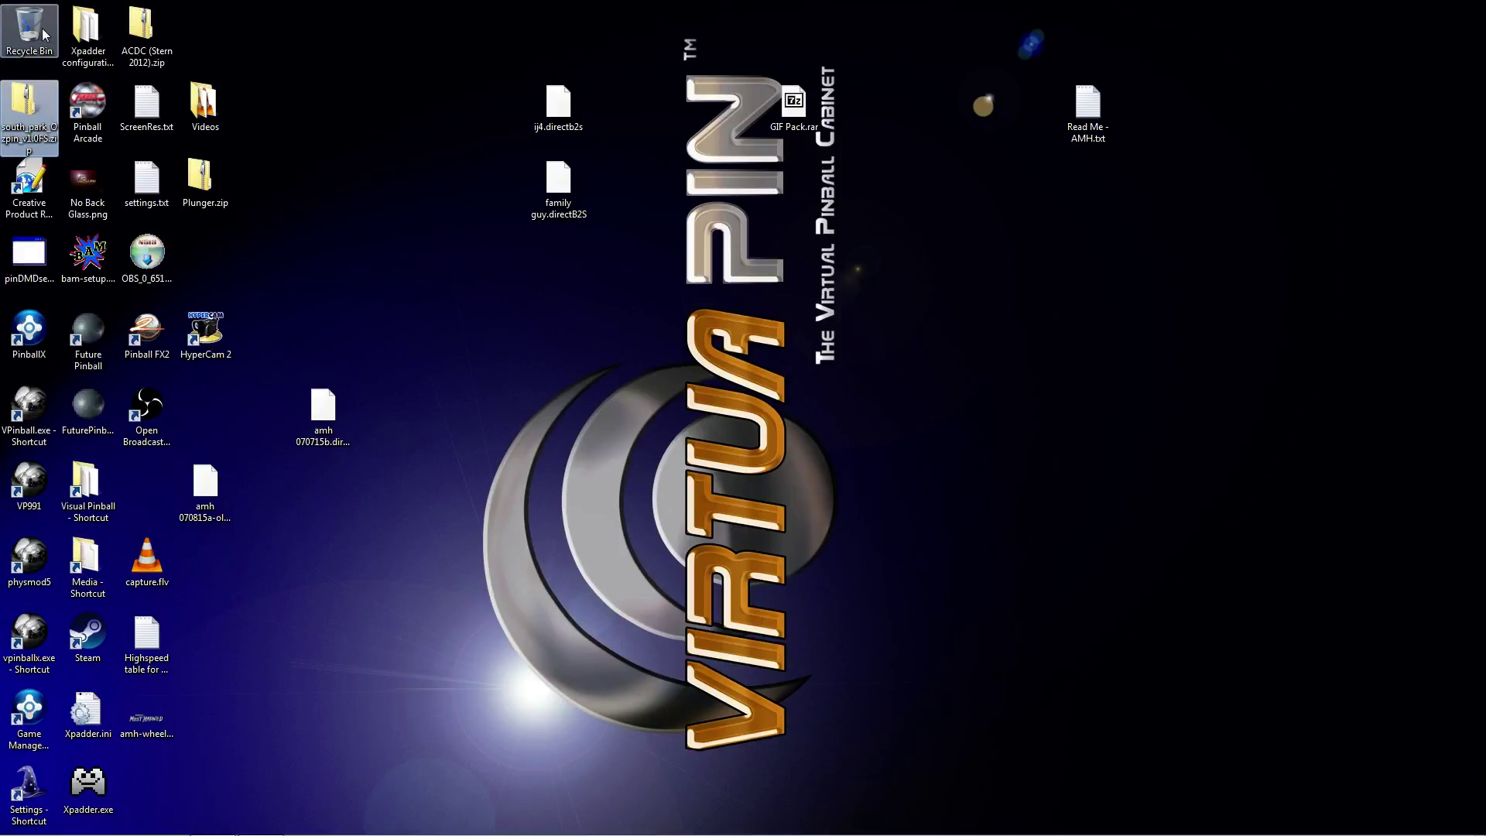
{"action": "left_click", "coordinate": [44, 35]}
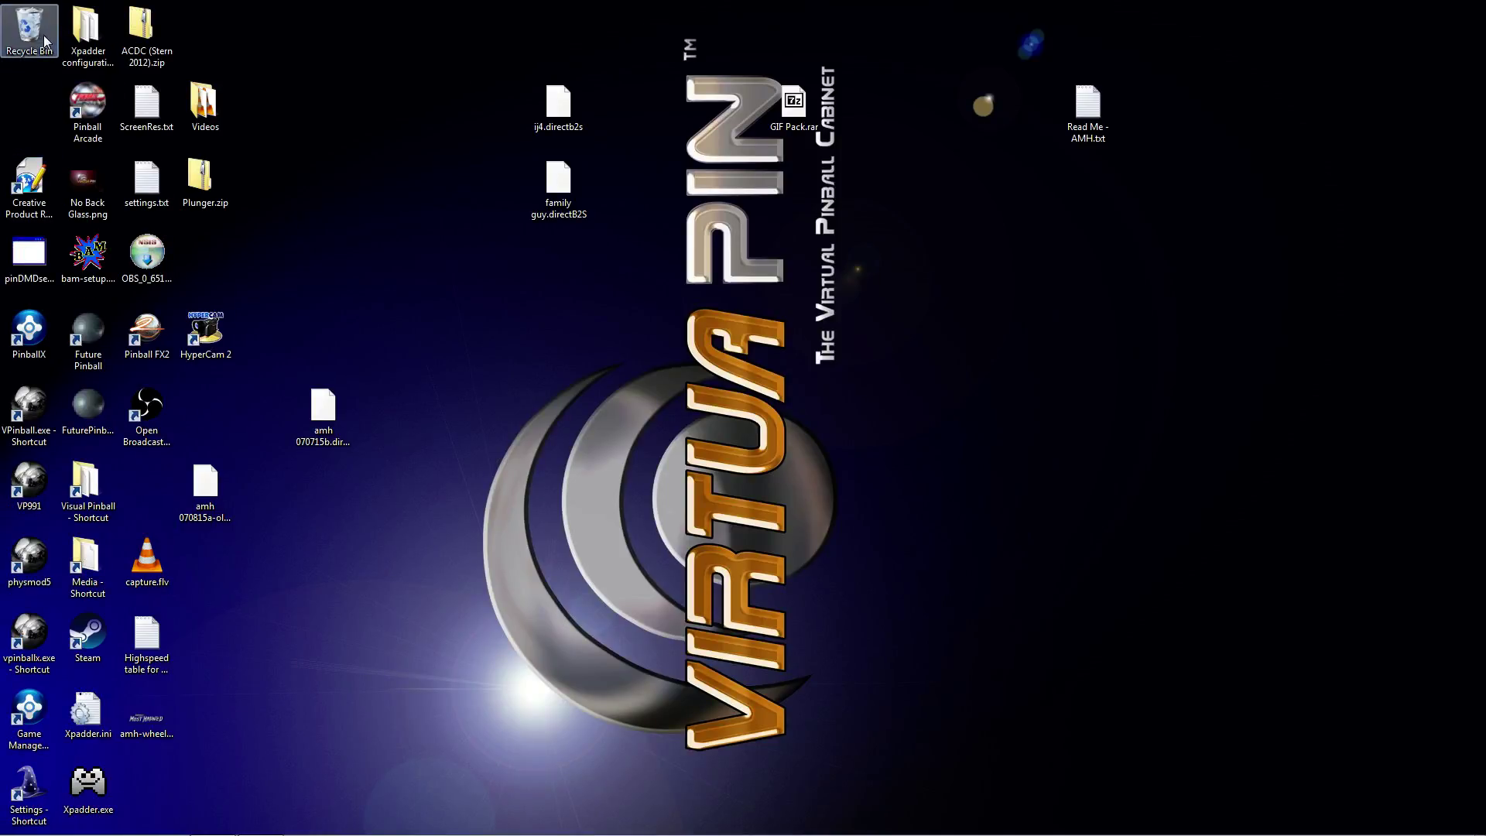
{"action": "right_click", "coordinate": [35, 28]}
{"action": "left_click", "coordinate": [78, 56]}
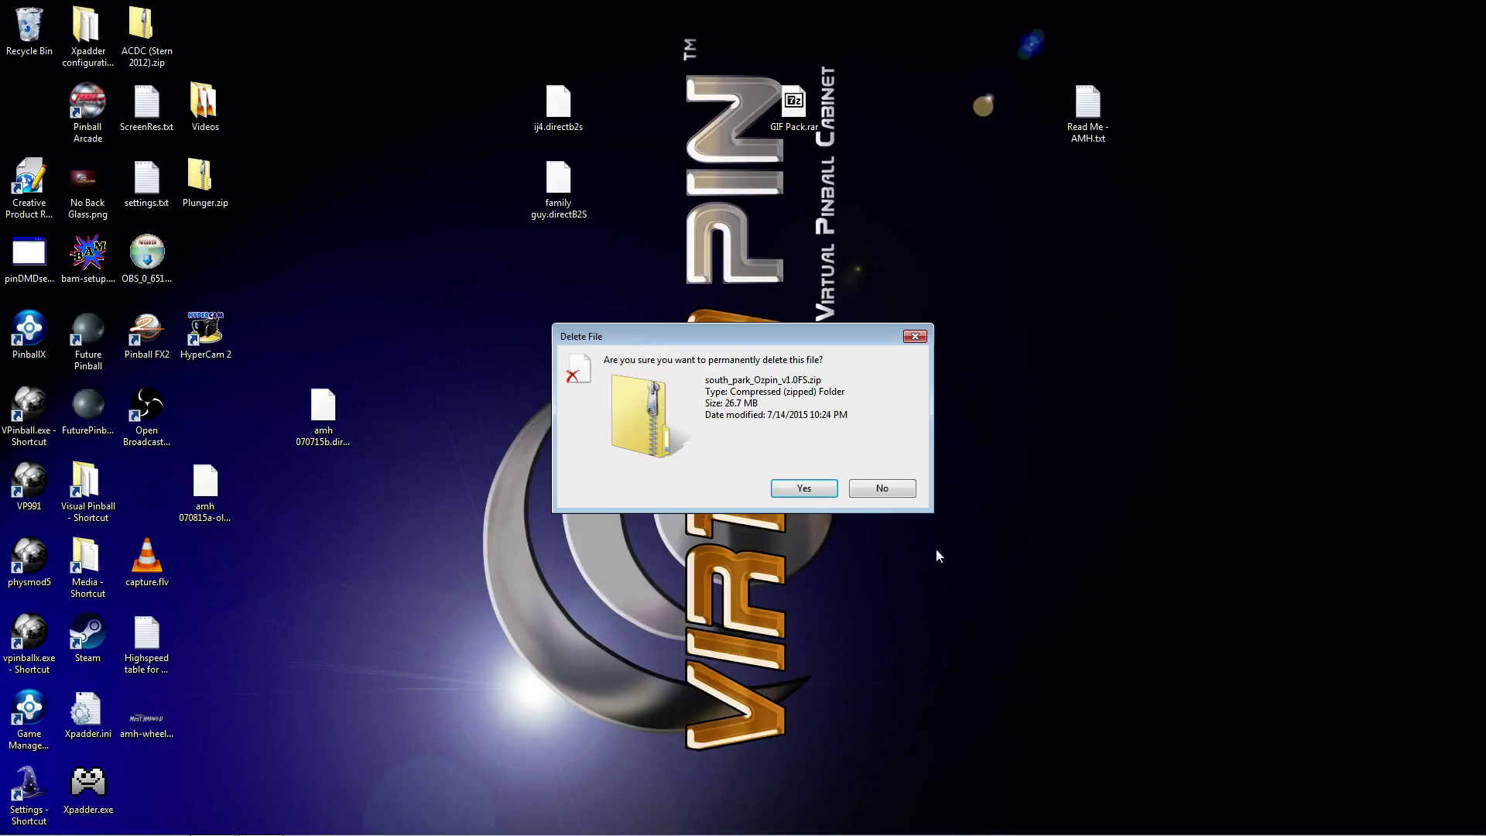
{"action": "left_click", "coordinate": [795, 493]}
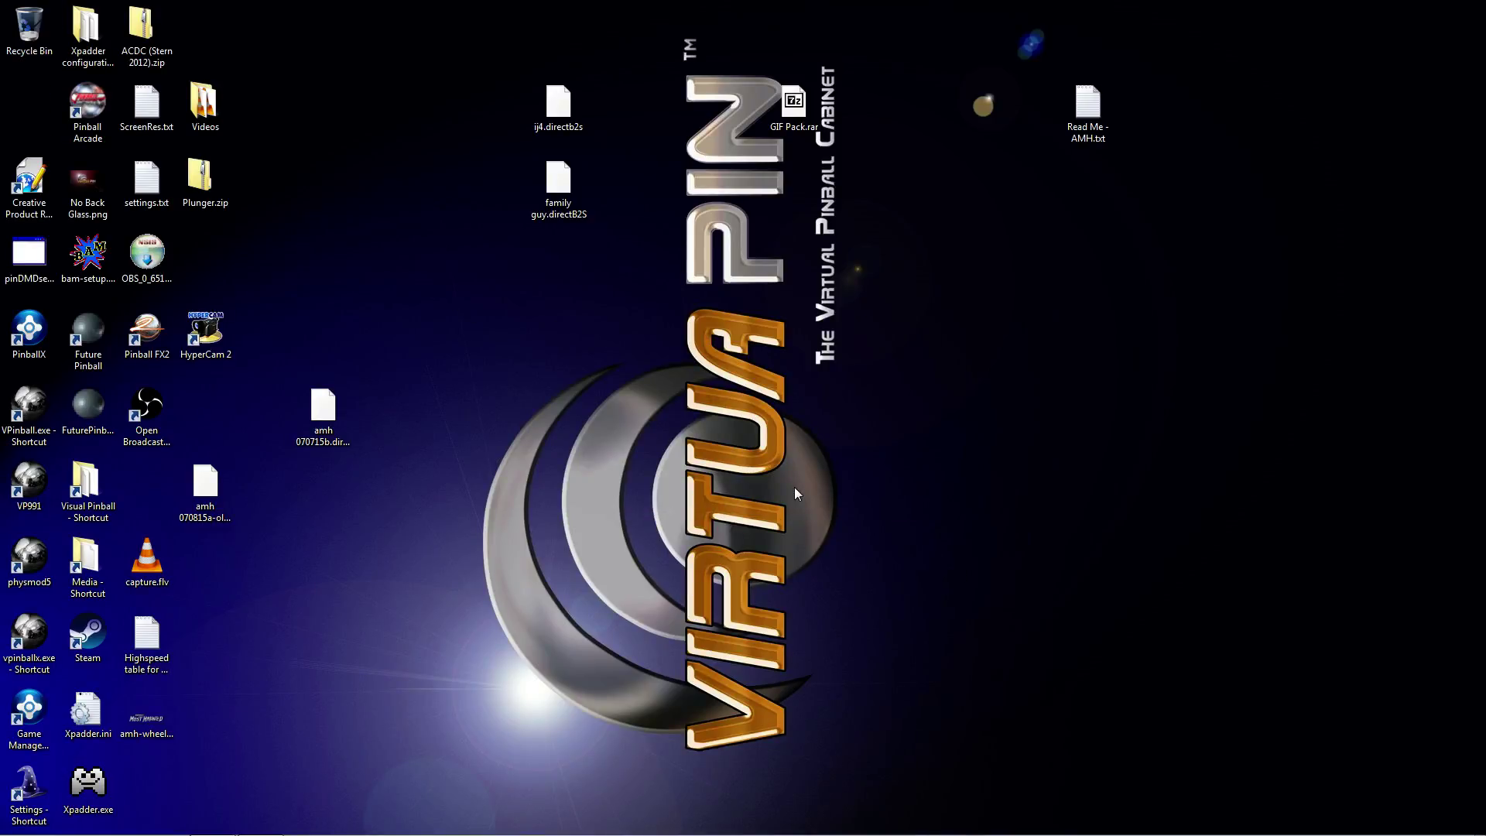